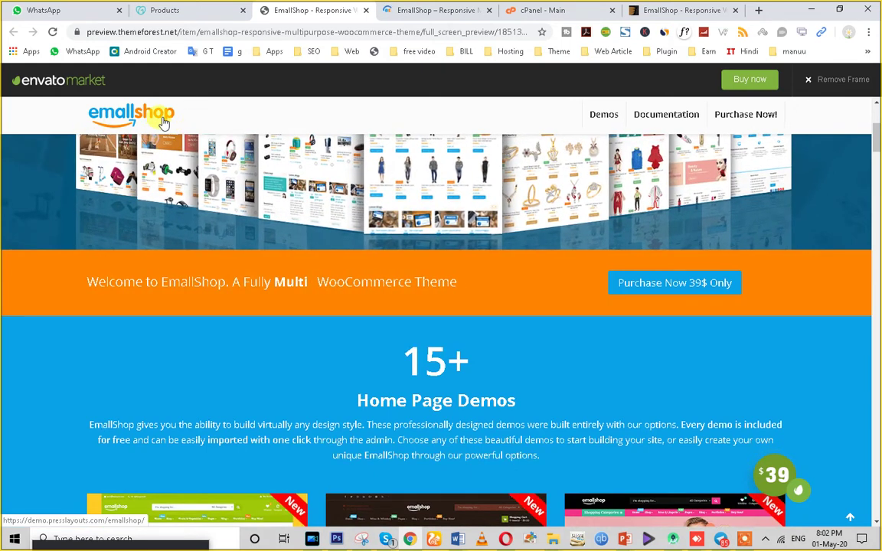
Browse the EmallShop vegetable demo home page, advancing the banner slider and returning to the products row.
{"action": "left_click", "coordinate": [432, 9]}
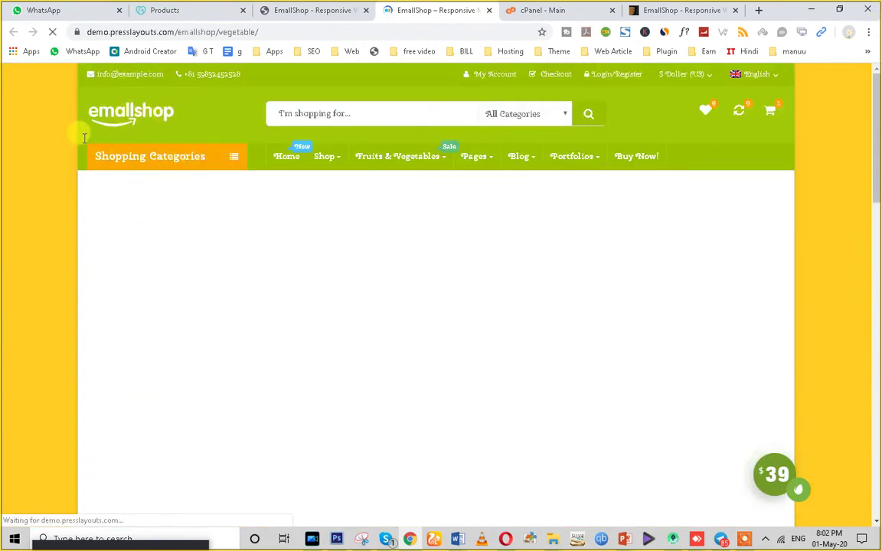
{"action": "scroll", "coordinate": [234, 341], "scroll_direction": "down", "scroll_amount": 3}
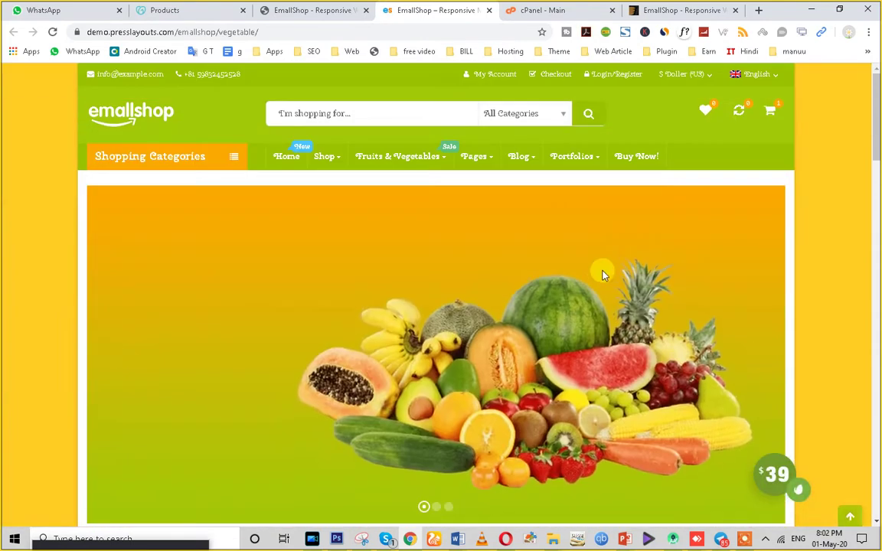
{"action": "scroll", "coordinate": [765, 291], "scroll_direction": "down", "scroll_amount": 4}
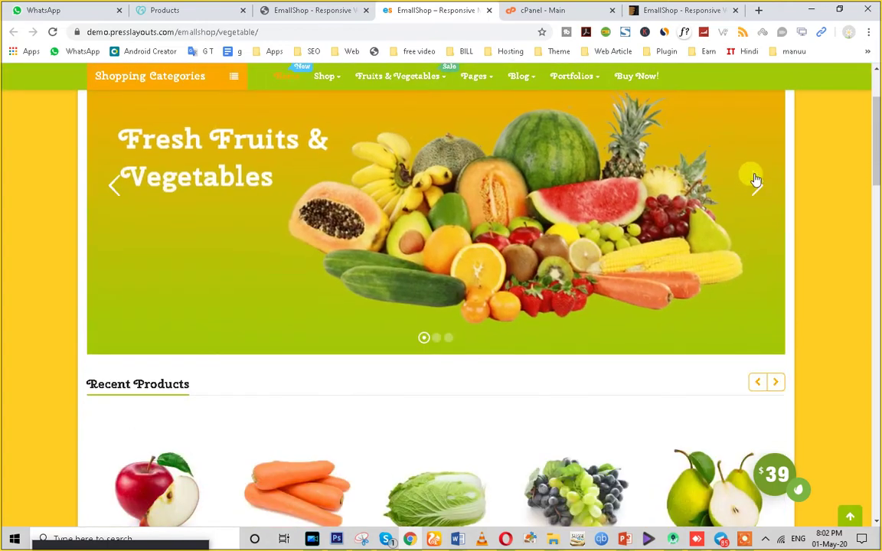
{"action": "left_click", "coordinate": [755, 184]}
{"action": "scroll", "coordinate": [520, 331], "scroll_direction": "down", "scroll_amount": 15}
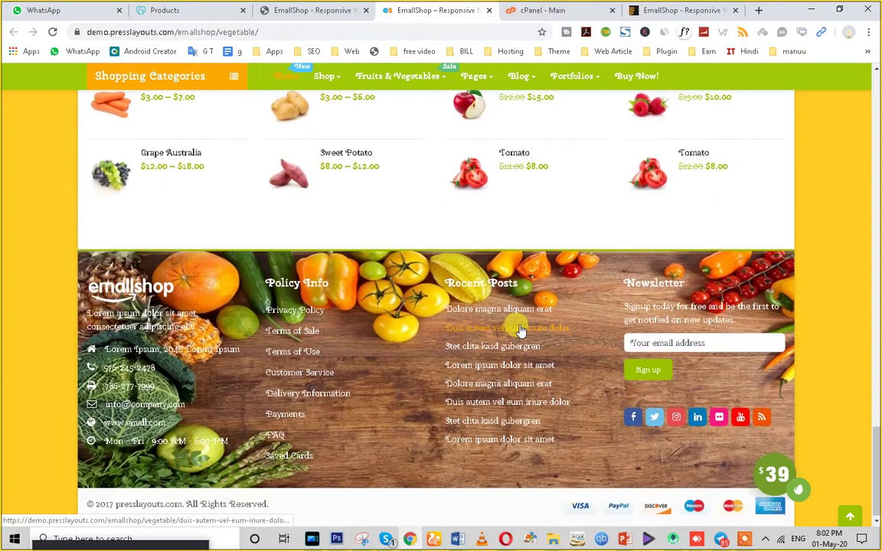
{"action": "scroll", "coordinate": [794, 435], "scroll_direction": "up", "scroll_amount": 10}
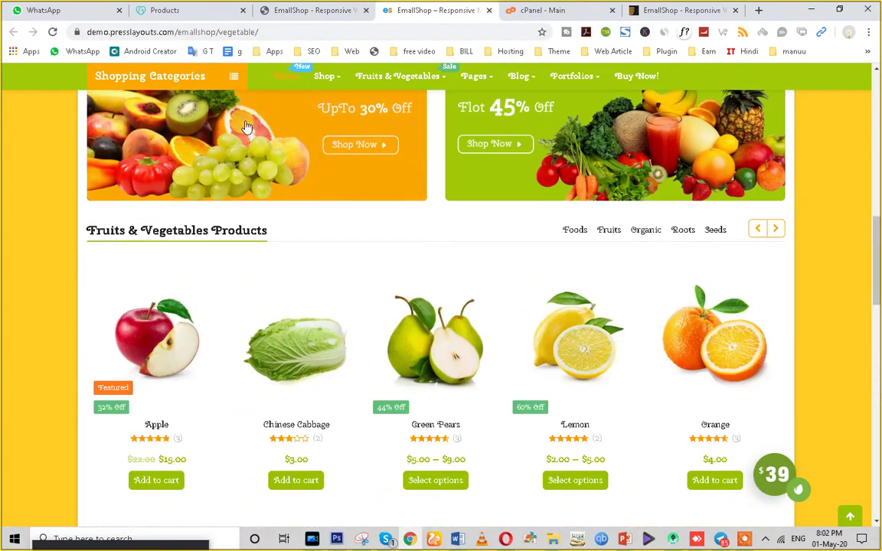
Check the cPanel and theme preview tabs, then bring up the GoDaddy domains list.
{"action": "left_click", "coordinate": [556, 9]}
{"action": "scroll", "coordinate": [457, 416], "scroll_direction": "down", "scroll_amount": 10}
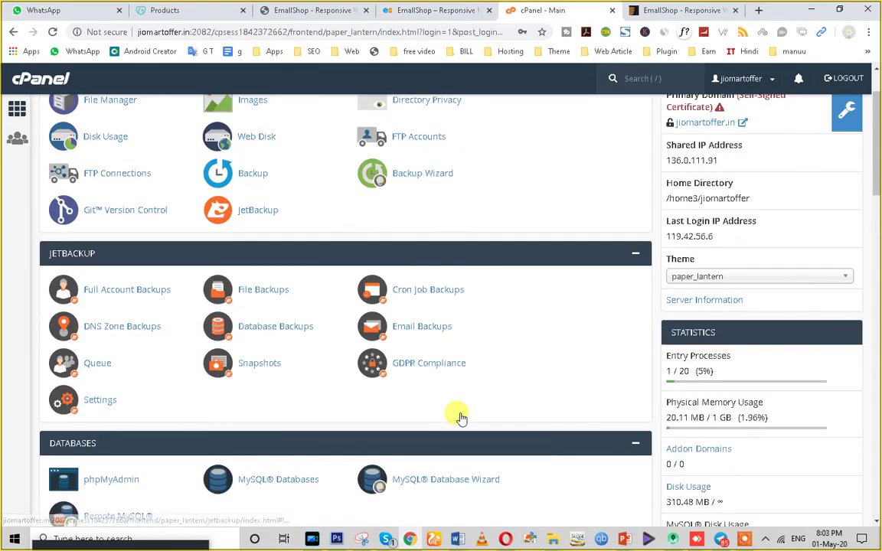
{"action": "scroll", "coordinate": [583, 144], "scroll_direction": "up", "scroll_amount": 10}
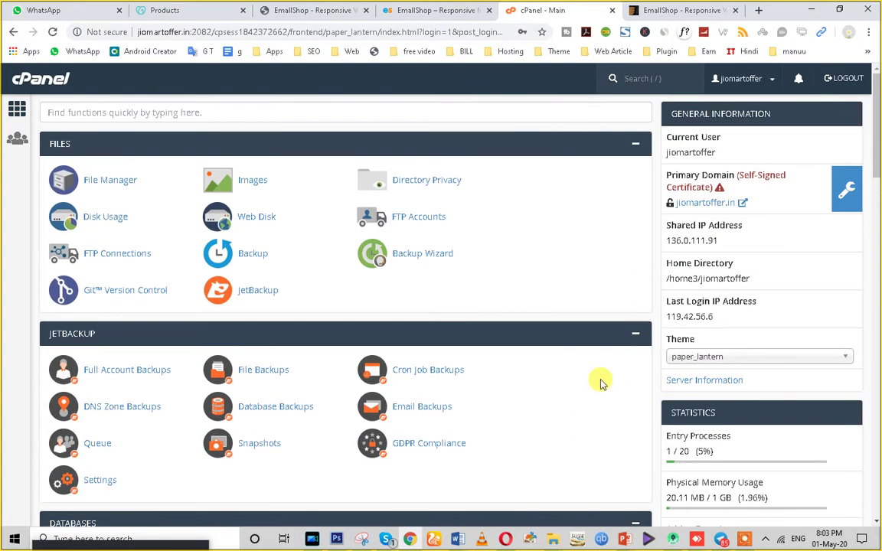
{"action": "left_click", "coordinate": [302, 10]}
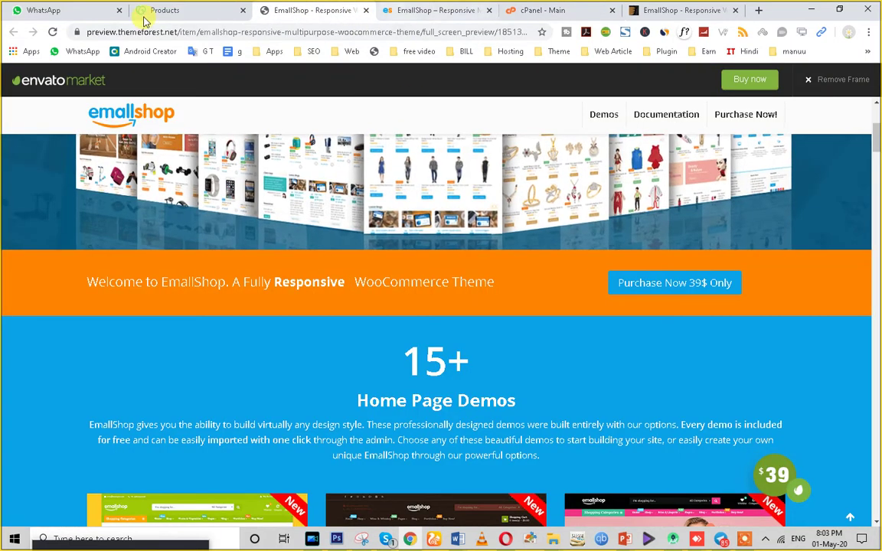
{"action": "left_click", "coordinate": [176, 10]}
{"action": "scroll", "coordinate": [276, 338], "scroll_direction": "up", "scroll_amount": 2}
{"action": "scroll", "coordinate": [272, 351], "scroll_direction": "down", "scroll_amount": 1}
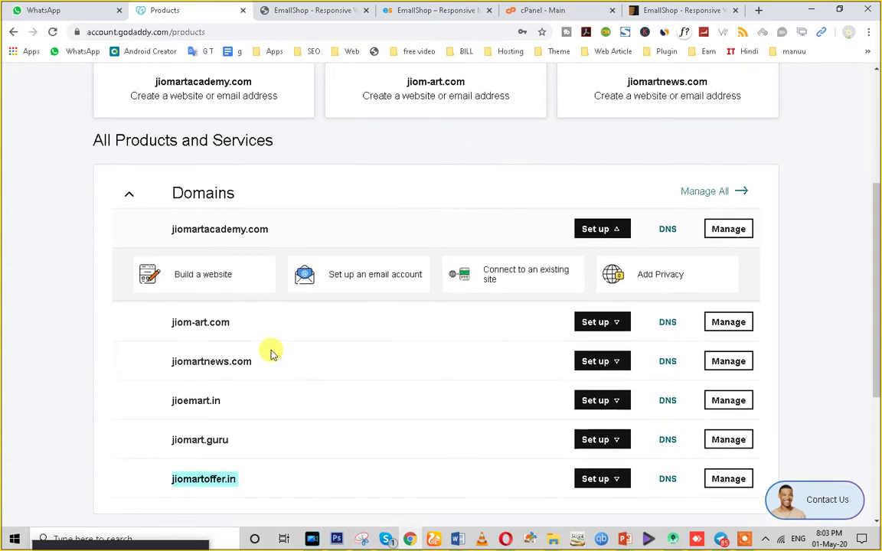
{"action": "scroll", "coordinate": [272, 352], "scroll_direction": "down", "scroll_amount": 1}
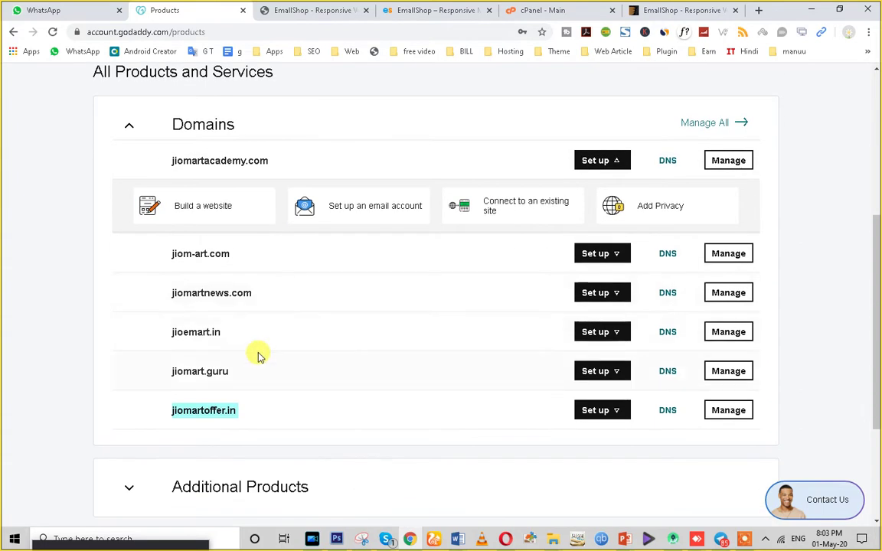
Copy the domain name jioemart.in from the GoDaddy Domains list.
{"action": "left_click_drag", "start_coordinate": [171, 371], "coordinate": [197, 371]}
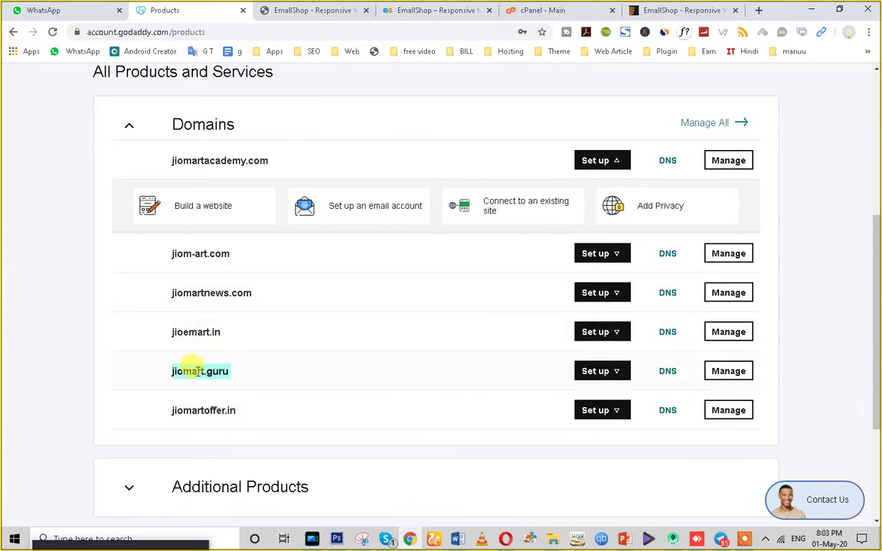
{"action": "right_click", "coordinate": [198, 371]}
{"action": "left_click_drag", "start_coordinate": [176, 334], "coordinate": [186, 331]}
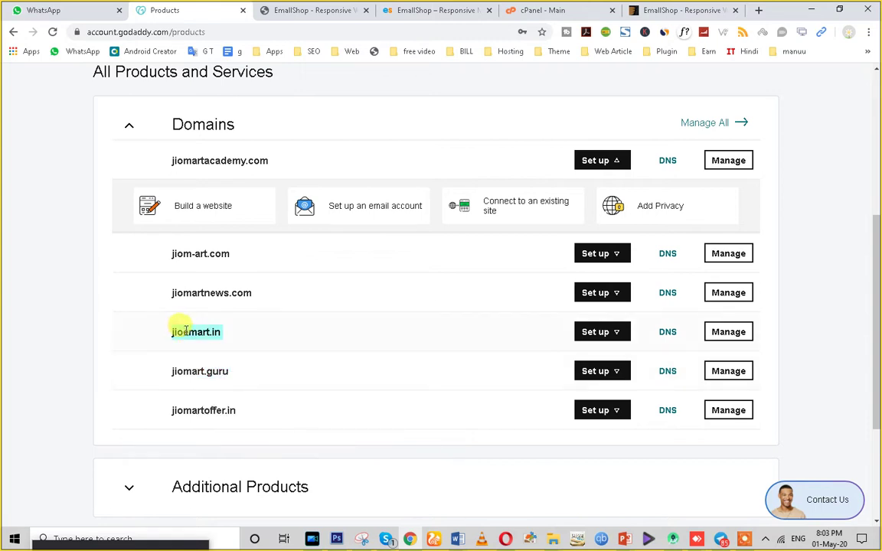
{"action": "right_click", "coordinate": [185, 330]}
{"action": "left_click", "coordinate": [212, 342]}
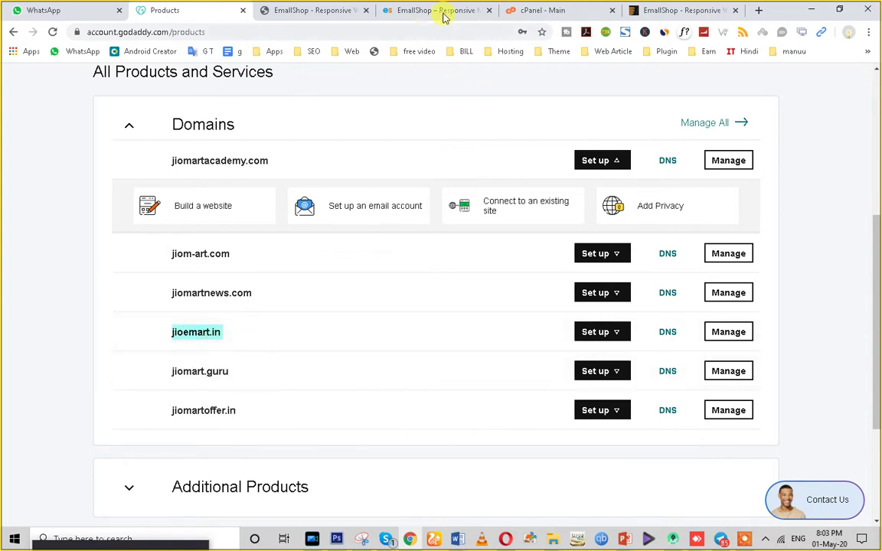
{"action": "left_click", "coordinate": [705, 6]}
Load jioemart.in in a new browser tab by pasting the copied domain.
{"action": "left_click", "coordinate": [761, 10]}
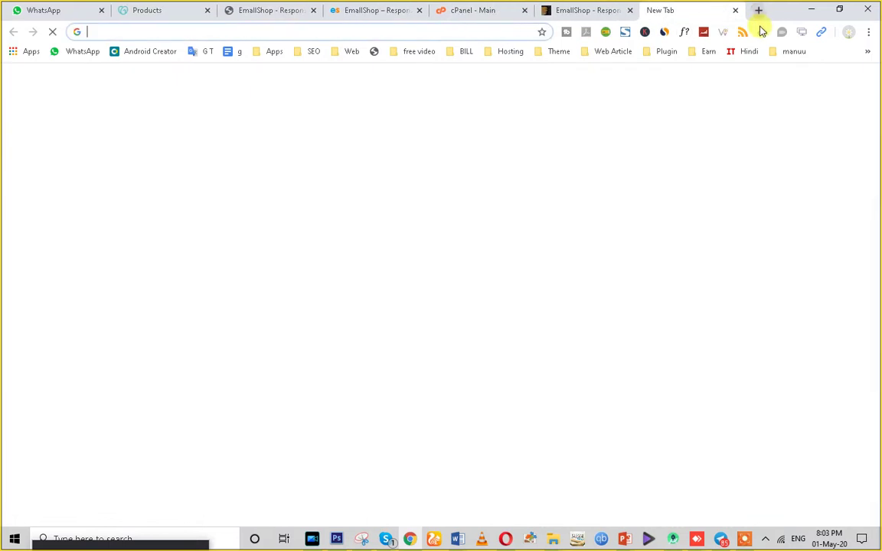
{"action": "key", "text": "ctrl+v"}
{"action": "key", "text": "Return"}
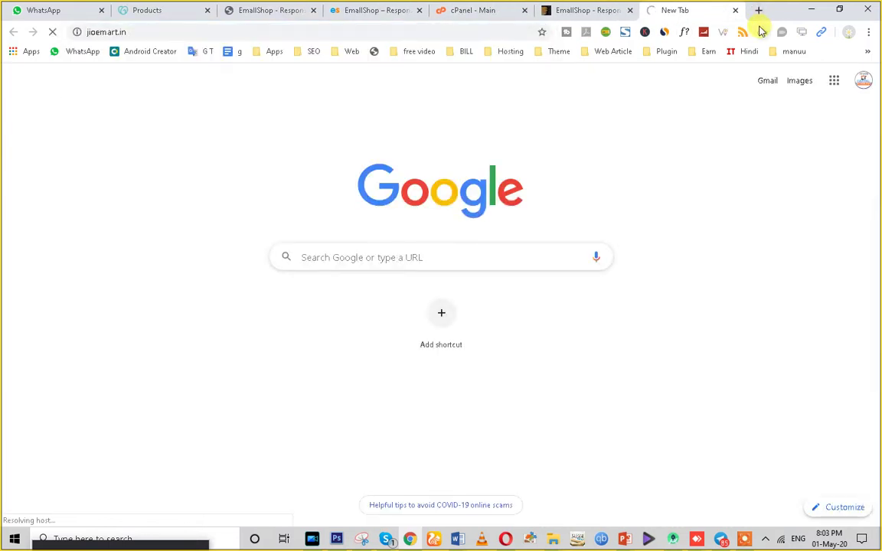
Move the EmallShop vegetable demo tab further right among the open tabs.
{"action": "left_click", "coordinate": [459, 10]}
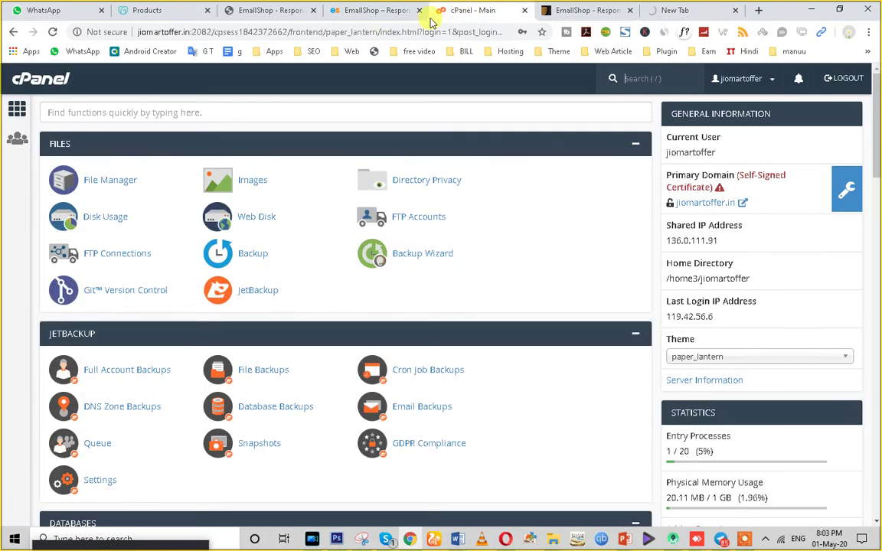
{"action": "left_click", "coordinate": [266, 10]}
{"action": "left_click", "coordinate": [147, 10]}
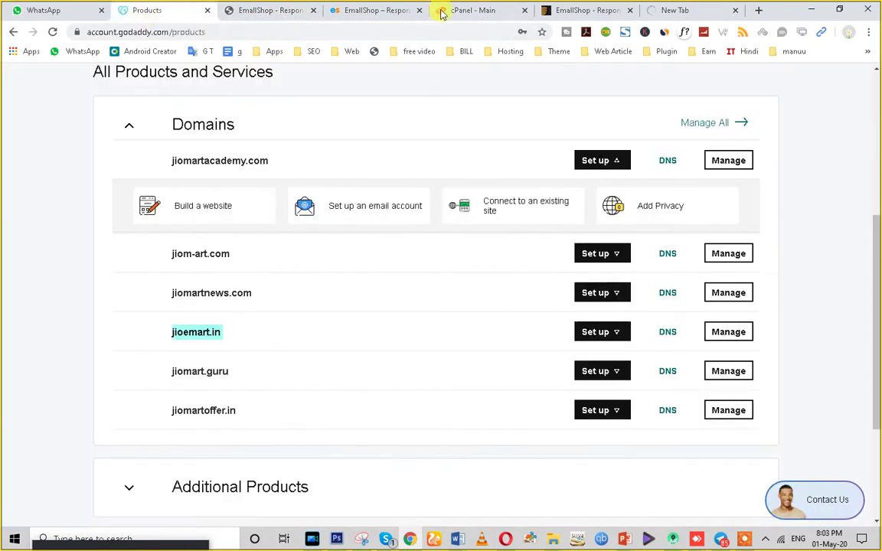
{"action": "left_click", "coordinate": [460, 10]}
{"action": "left_click", "coordinate": [570, 11]}
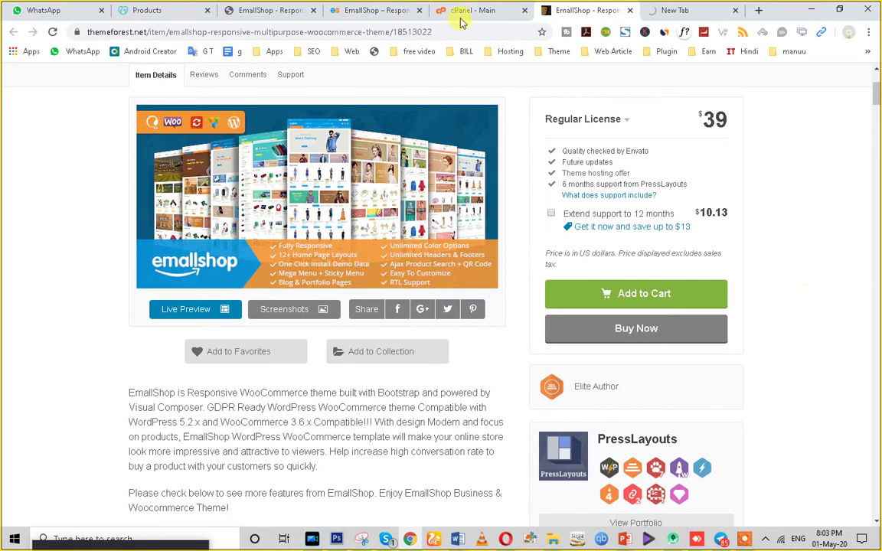
{"action": "left_click", "coordinate": [369, 10]}
{"action": "left_click_drag", "start_coordinate": [369, 10], "coordinate": [555, 10]}
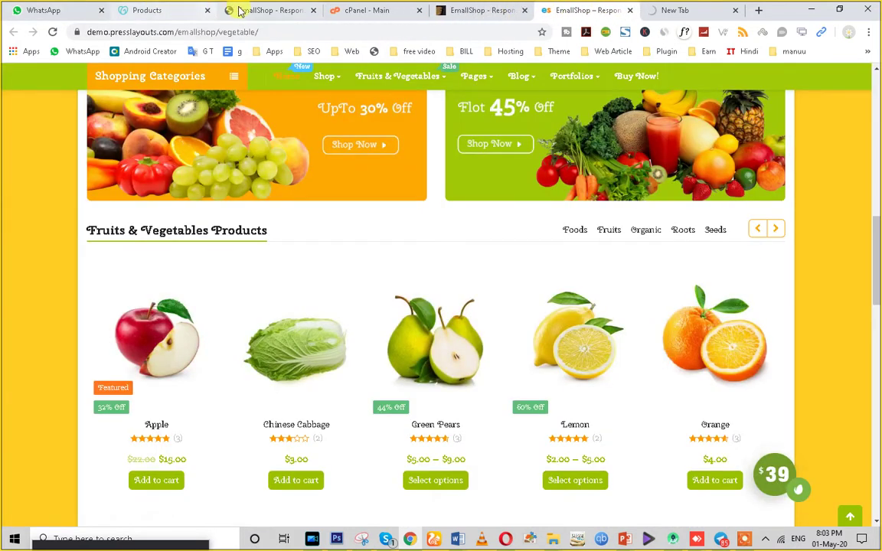
Return to the cPanel dashboard and scroll to its Domains section.
{"action": "left_click", "coordinate": [240, 11]}
{"action": "left_click", "coordinate": [191, 11]}
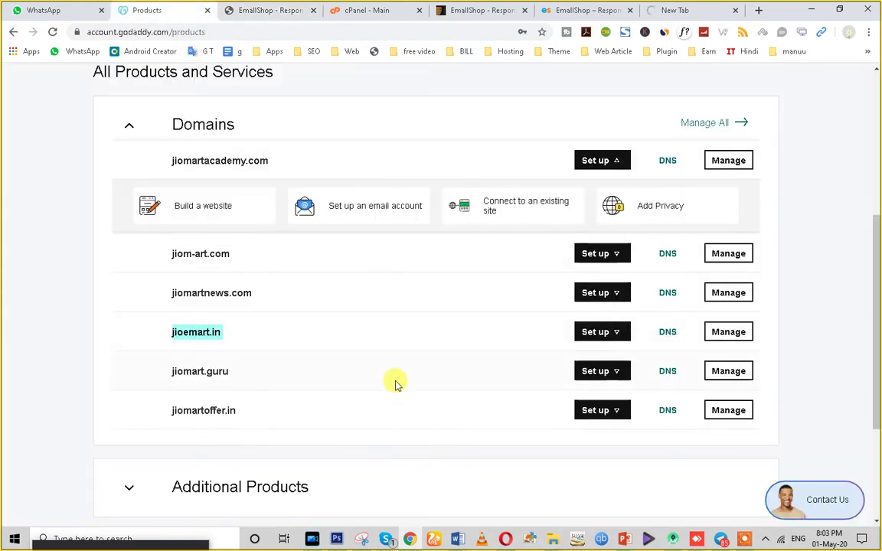
{"action": "left_click", "coordinate": [380, 11]}
{"action": "scroll", "coordinate": [372, 339], "scroll_direction": "down", "scroll_amount": 1}
{"action": "scroll", "coordinate": [372, 340], "scroll_direction": "down", "scroll_amount": 4}
{"action": "scroll", "coordinate": [372, 337], "scroll_direction": "down", "scroll_amount": 4}
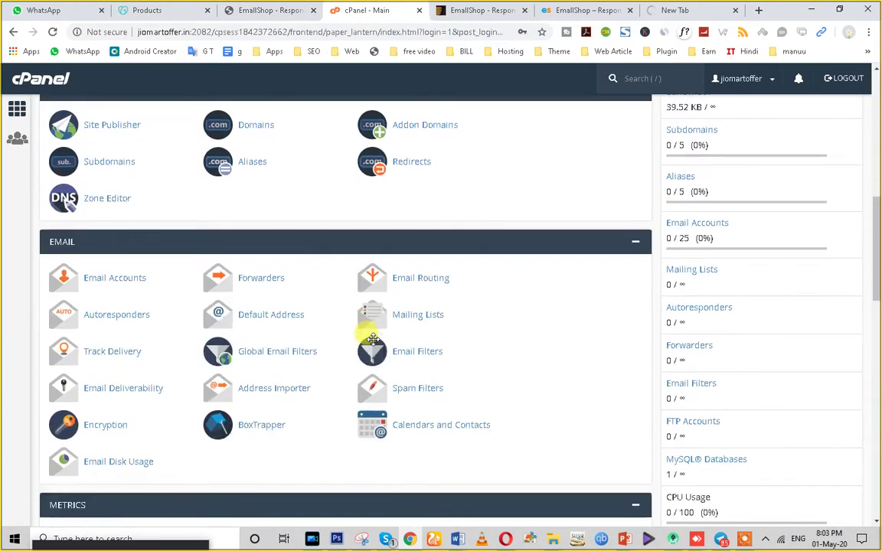
{"action": "scroll", "coordinate": [309, 360], "scroll_direction": "up", "scroll_amount": 1}
Submit jioemart.in as a new addon domain on the Addon Domains page.
{"action": "left_click", "coordinate": [414, 188]}
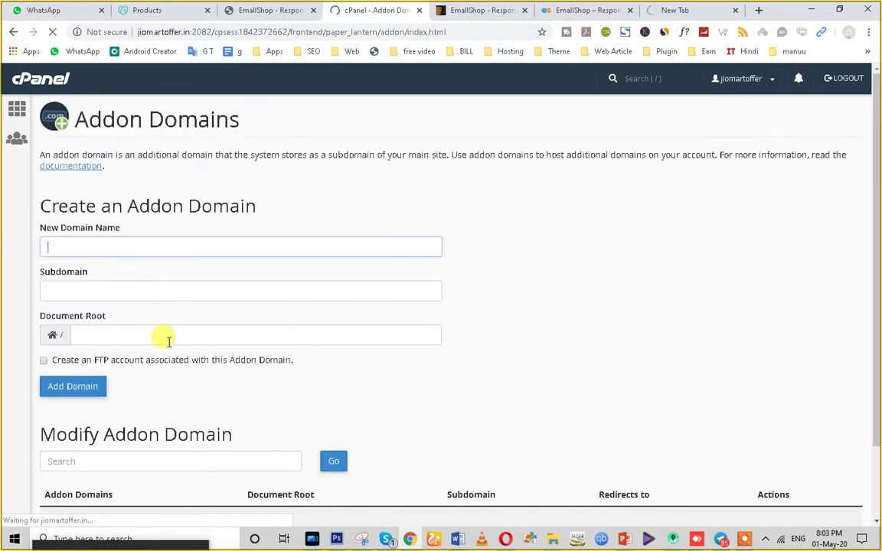
{"action": "key", "text": "ctrl+v"}
{"action": "left_click", "coordinate": [490, 242]}
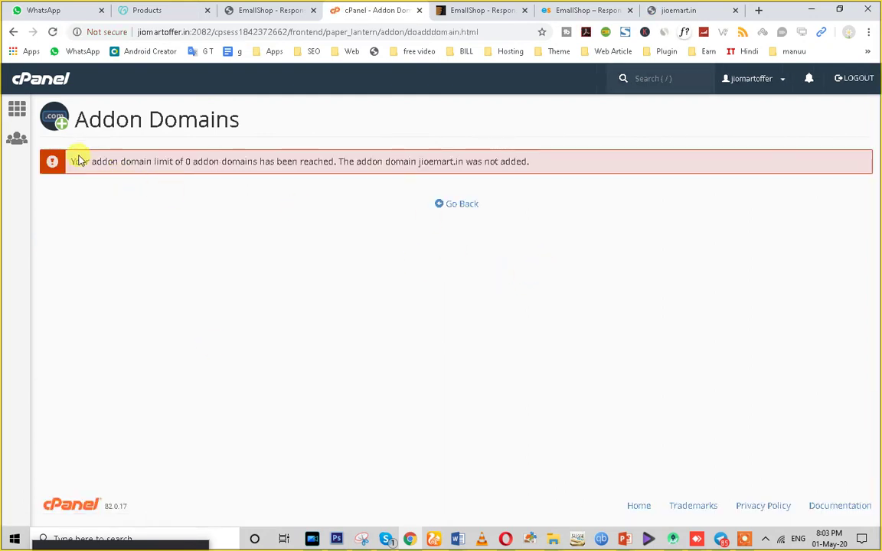
Read the addon domain limit error, then go back to the cPanel home dashboard.
{"action": "left_click_drag", "start_coordinate": [77, 160], "coordinate": [453, 153]}
{"action": "right_click", "coordinate": [545, 153]}
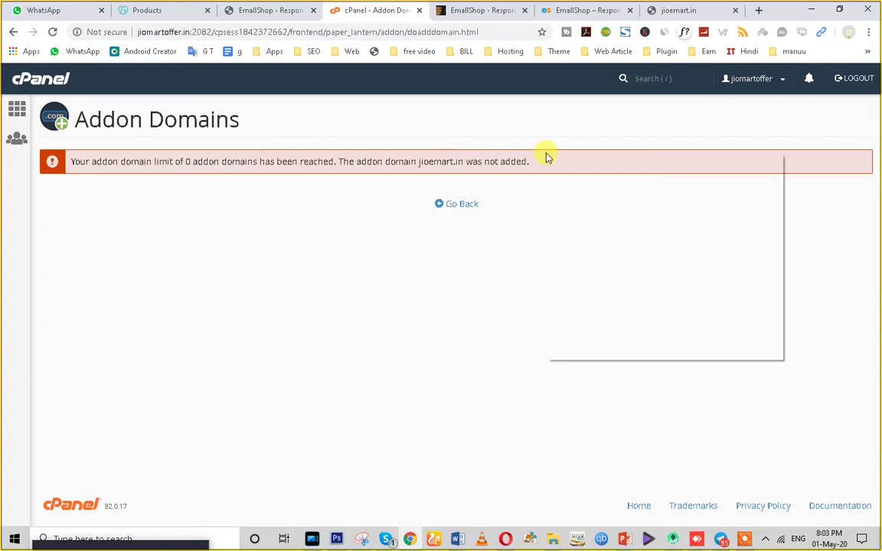
{"action": "triple_click", "coordinate": [421, 160]}
{"action": "left_click", "coordinate": [111, 159]}
{"action": "triple_click", "coordinate": [111, 158]}
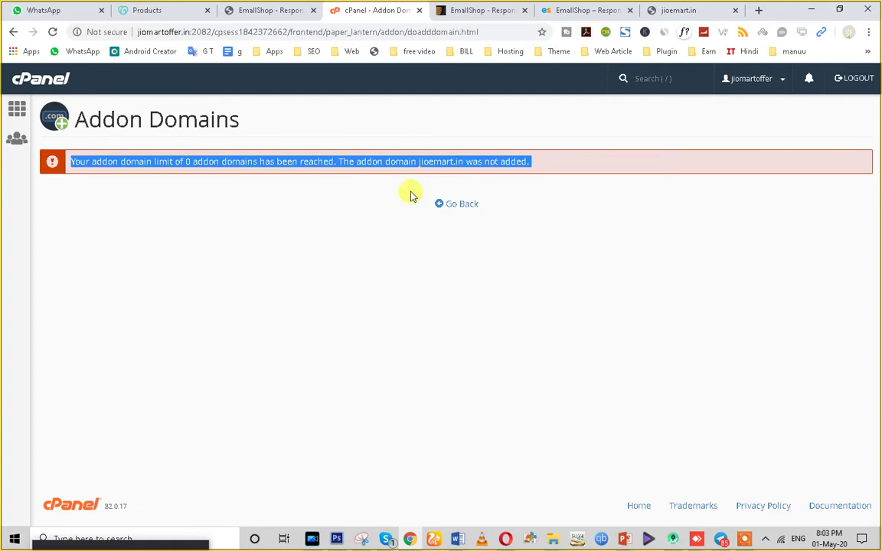
{"action": "left_click", "coordinate": [452, 203]}
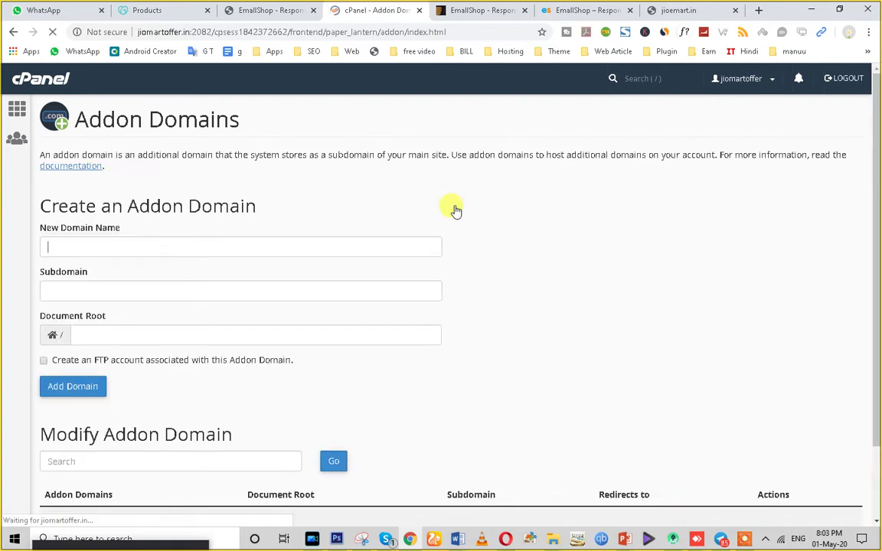
{"action": "left_click", "coordinate": [18, 108]}
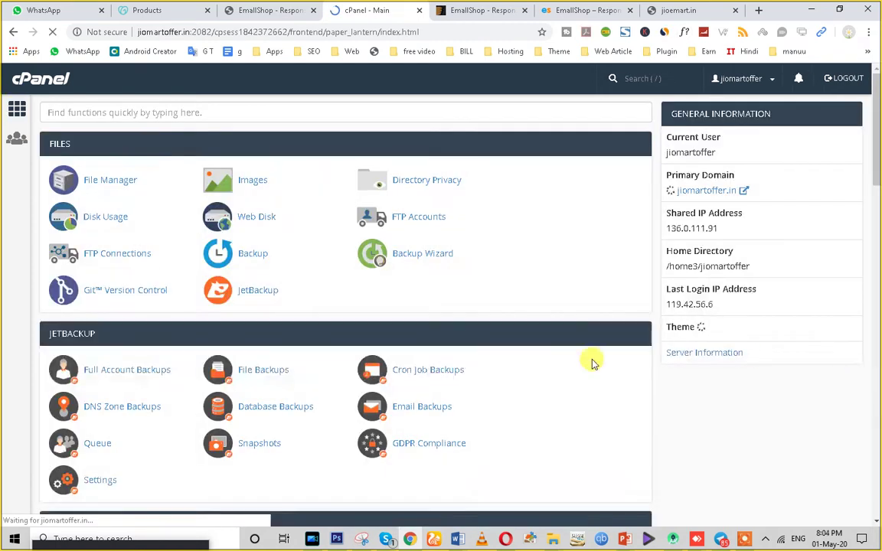
Create the subdomain shop.jiomartoffer.in from the Subdomains page.
{"action": "scroll", "coordinate": [536, 398], "scroll_direction": "down", "scroll_amount": 3}
{"action": "scroll", "coordinate": [444, 406], "scroll_direction": "down", "scroll_amount": 2}
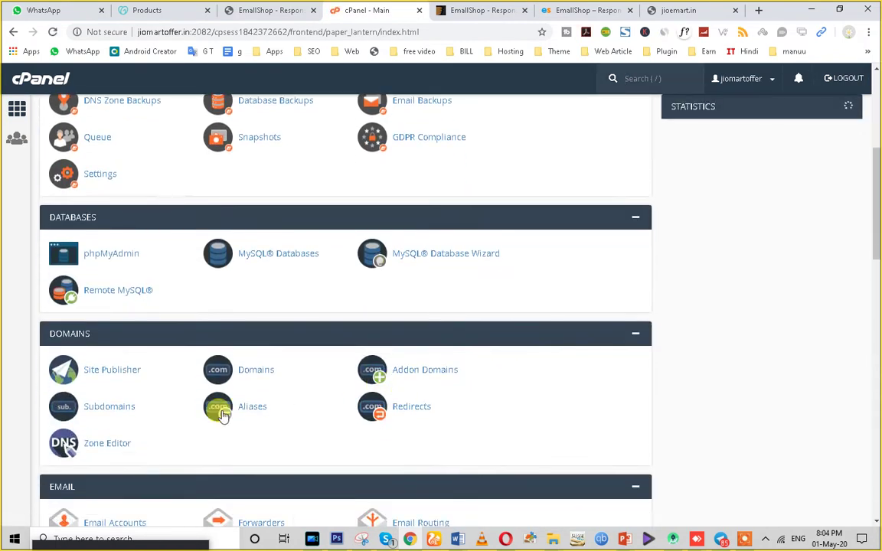
{"action": "left_click", "coordinate": [107, 408]}
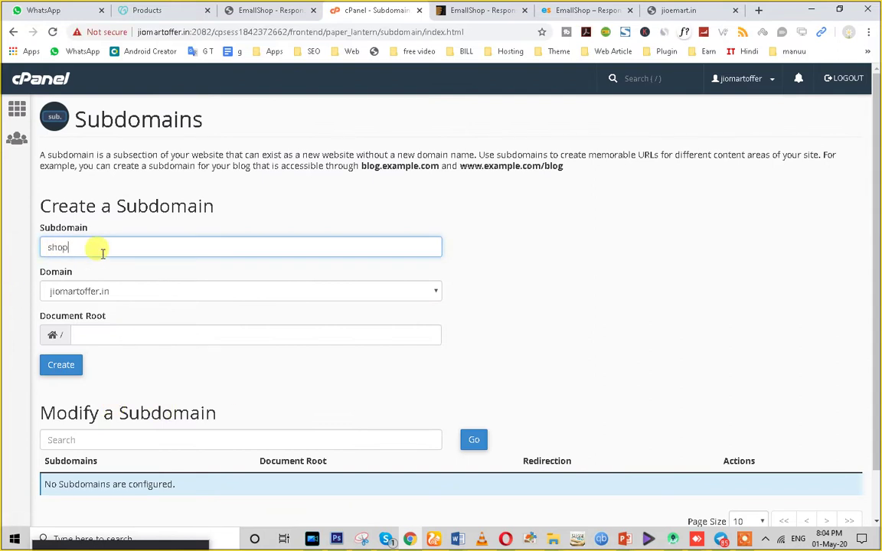
{"action": "left_click", "coordinate": [539, 268]}
{"action": "left_click", "coordinate": [63, 366]}
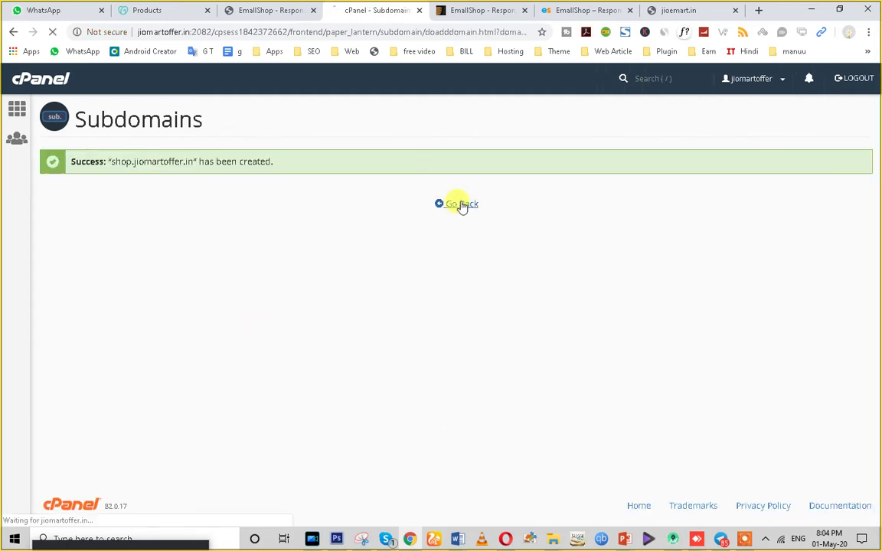
{"action": "left_click", "coordinate": [460, 205]}
Go to the cPanel home page and scroll down to the Softaculous Apps Installer.
{"action": "left_click", "coordinate": [16, 111]}
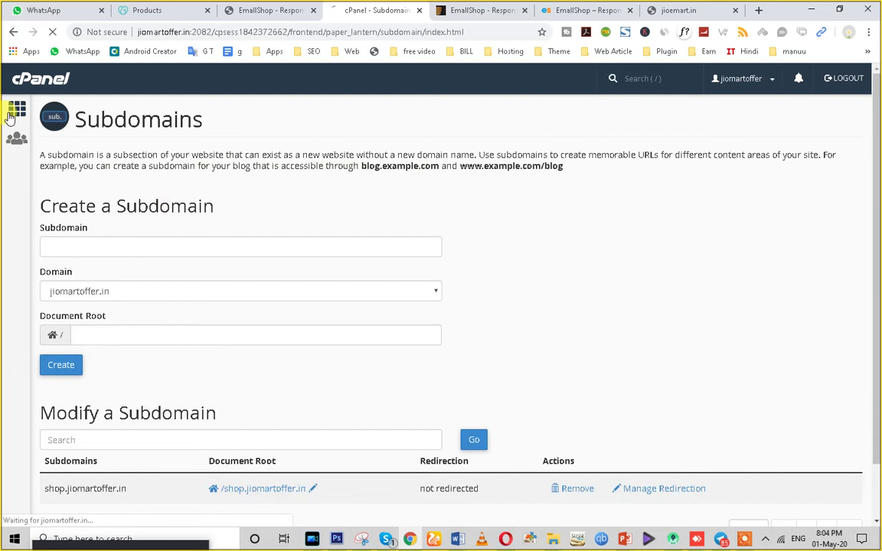
{"action": "scroll", "coordinate": [480, 406], "scroll_direction": "down", "scroll_amount": 2}
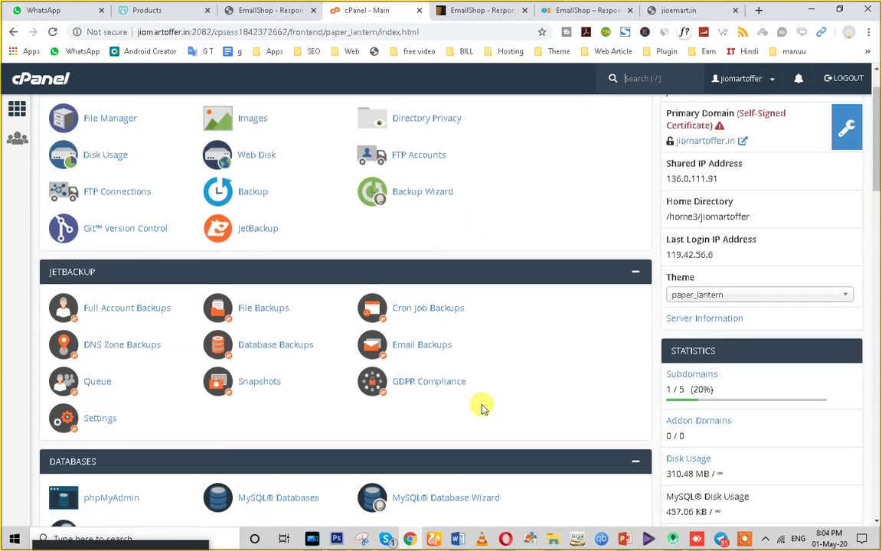
{"action": "scroll", "coordinate": [482, 408], "scroll_direction": "down", "scroll_amount": 5}
{"action": "scroll", "coordinate": [481, 408], "scroll_direction": "down", "scroll_amount": 20}
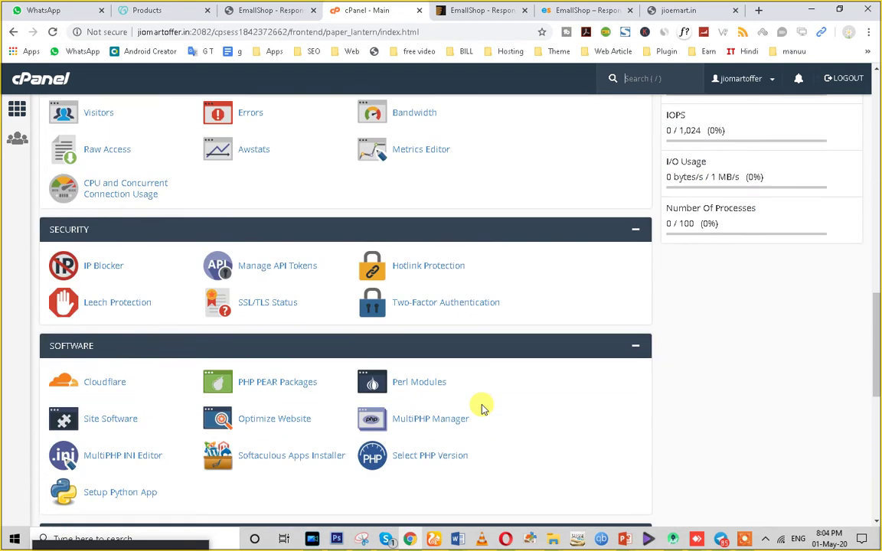
{"action": "scroll", "coordinate": [481, 408], "scroll_direction": "down", "scroll_amount": 8}
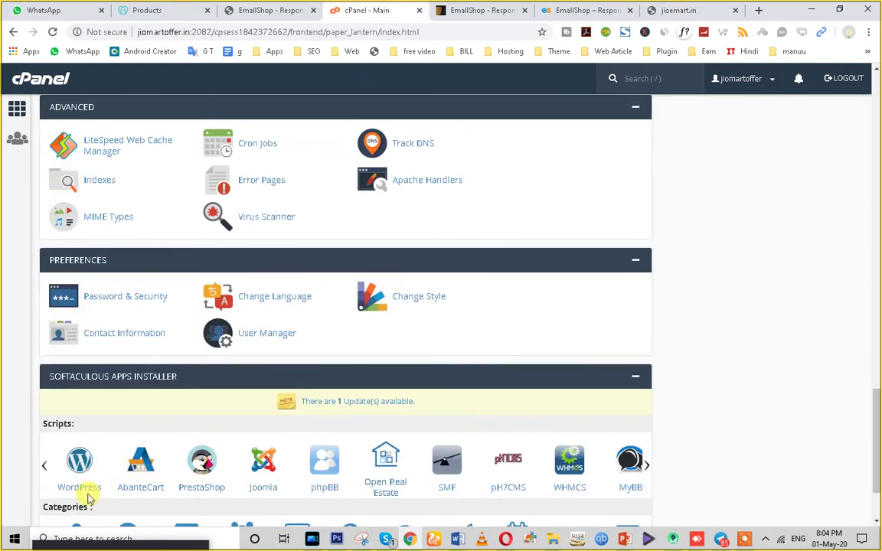
Start a Softaculous WordPress install with site name shop and description My Food Website.
{"action": "left_click", "coordinate": [87, 492]}
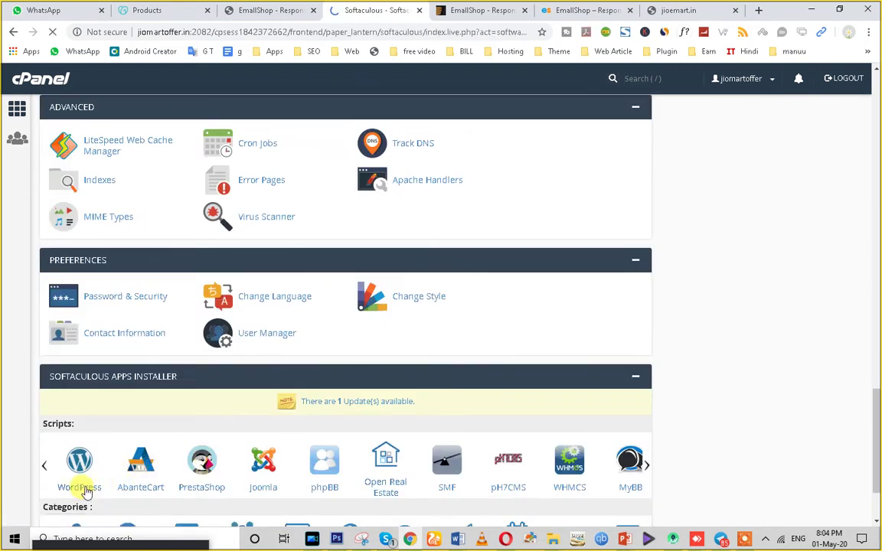
{"action": "scroll", "coordinate": [400, 413], "scroll_direction": "down", "scroll_amount": 2}
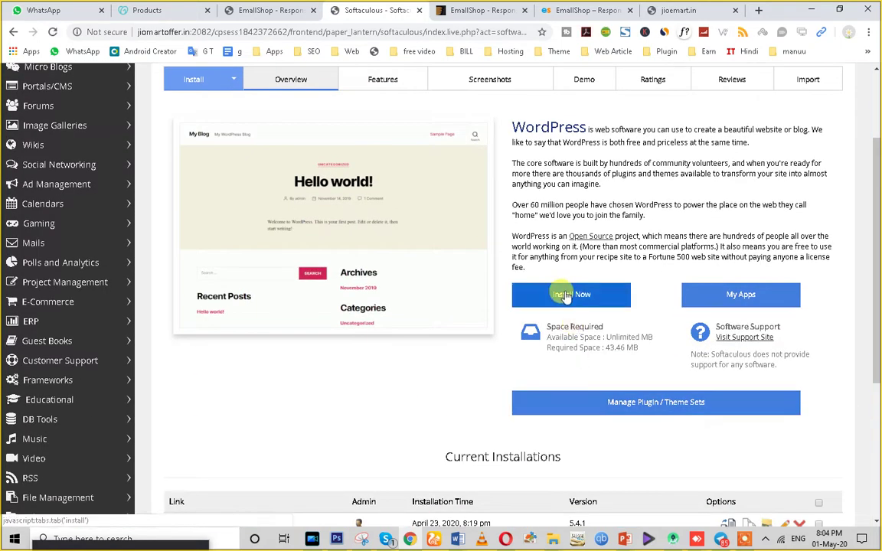
{"action": "left_click", "coordinate": [565, 291]}
{"action": "left_click", "coordinate": [513, 308]}
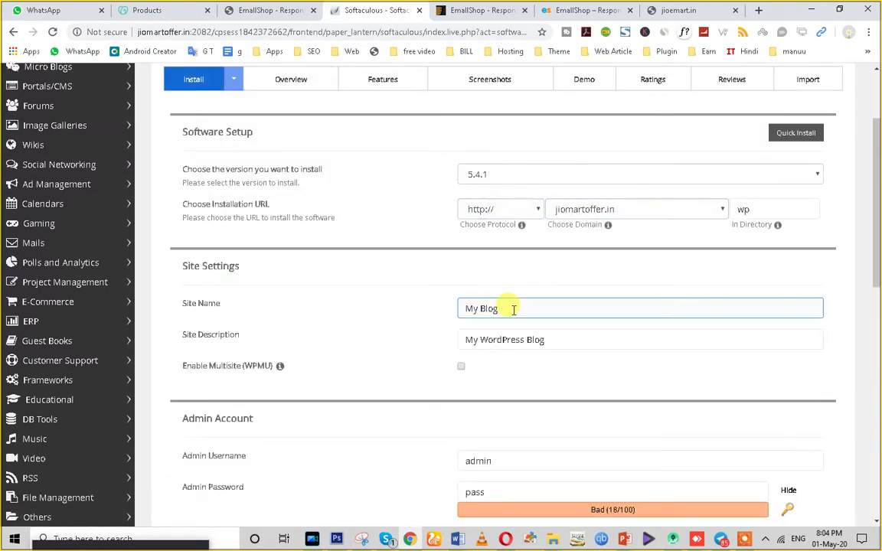
{"action": "left_click_drag", "start_coordinate": [505, 311], "coordinate": [402, 316]}
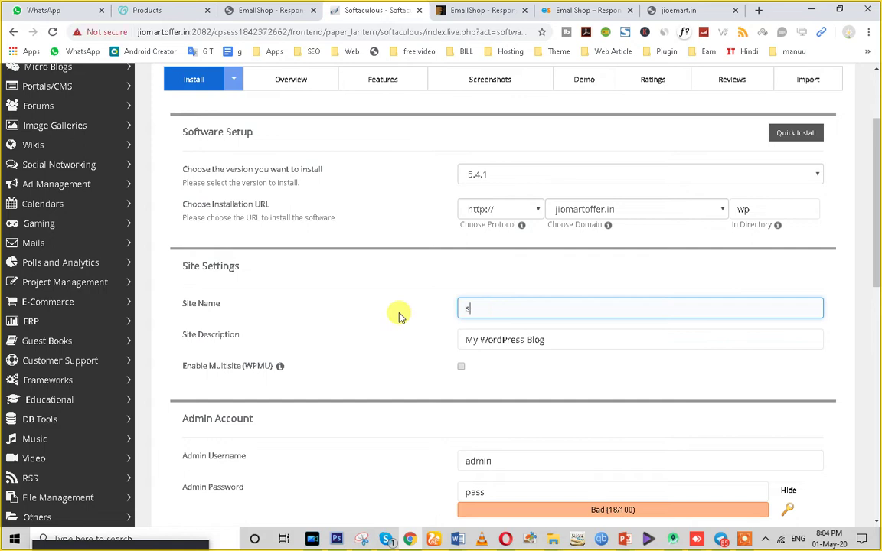
{"action": "left_click", "coordinate": [570, 340]}
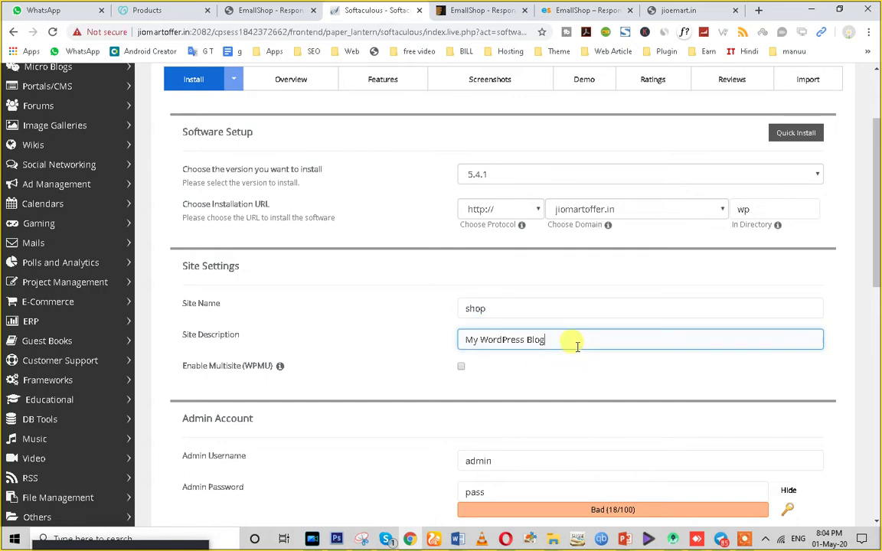
{"action": "left_click", "coordinate": [521, 339]}
{"action": "key", "text": "ctrl+a"}
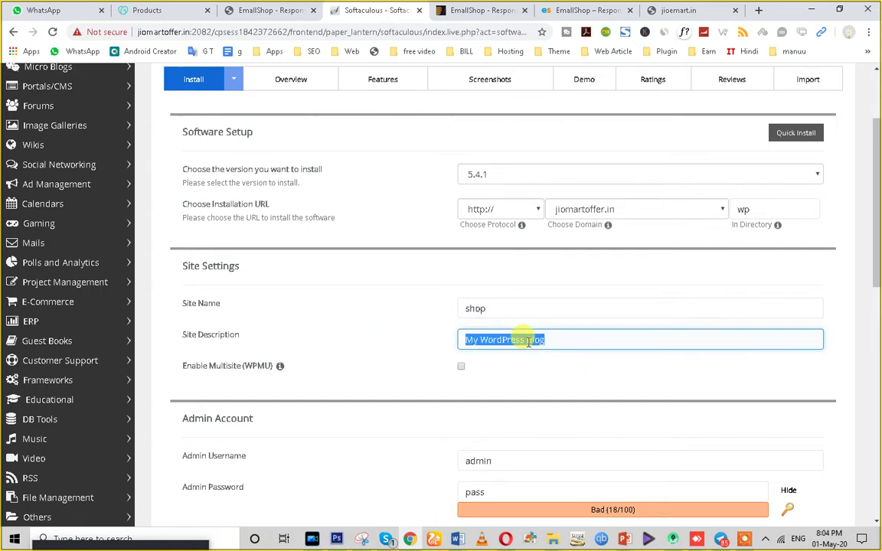
{"action": "left_click_drag", "start_coordinate": [560, 338], "coordinate": [497, 338]}
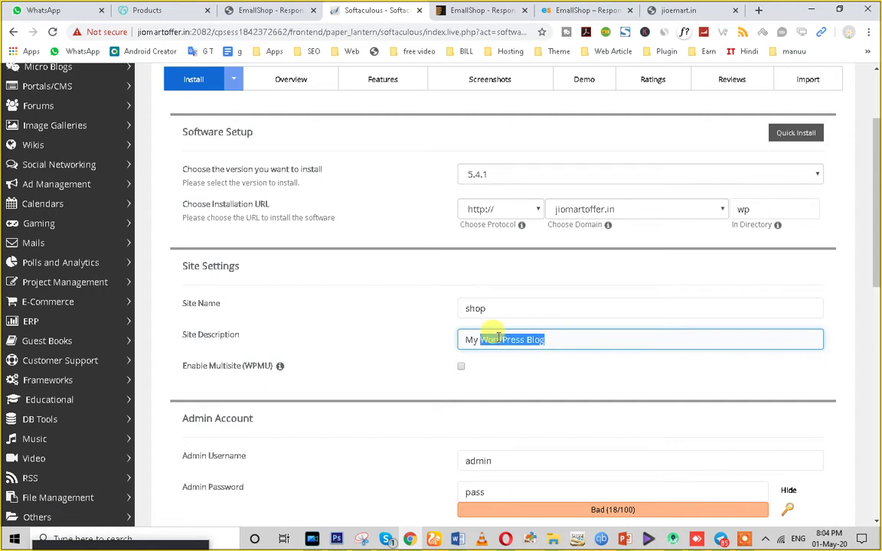
{"action": "type", "text": "Food Website"}
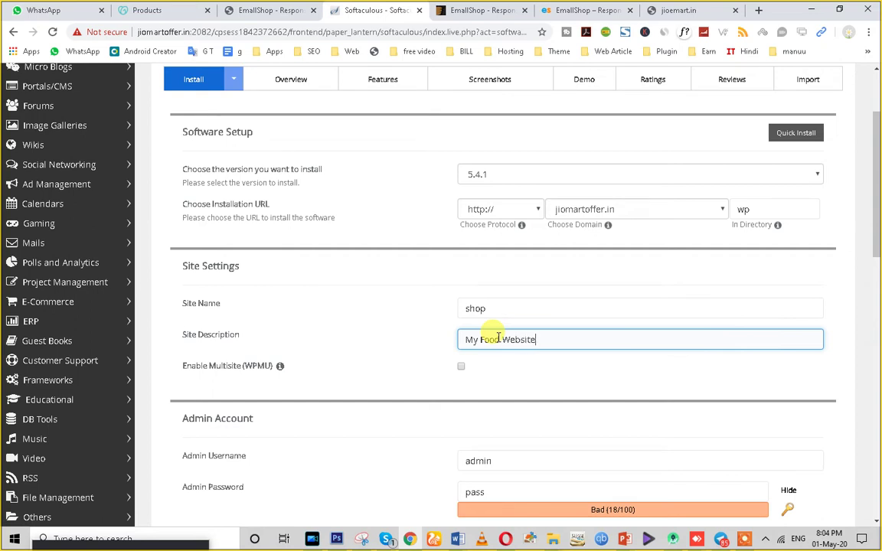
{"action": "scroll", "coordinate": [502, 393], "scroll_direction": "down", "scroll_amount": 2}
{"action": "double_click", "coordinate": [470, 370]}
{"action": "type", "text": "admin"}
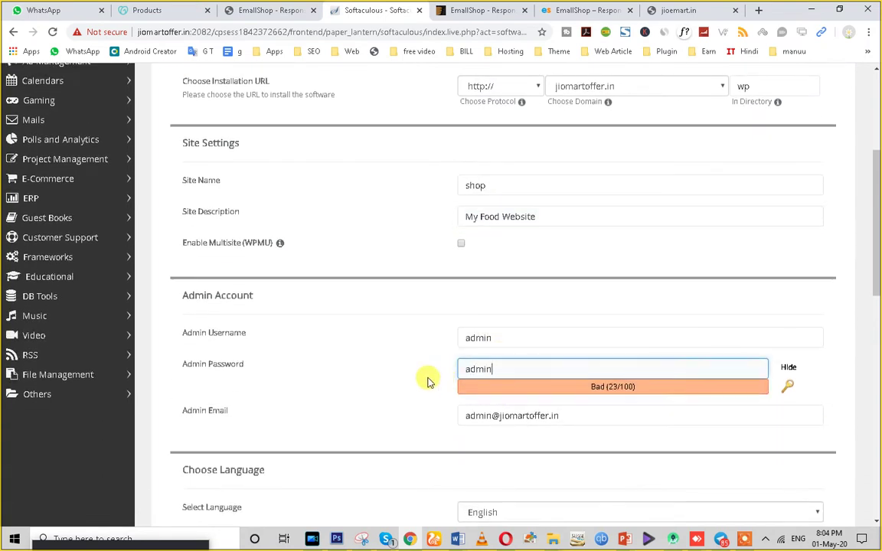
{"action": "scroll", "coordinate": [591, 255], "scroll_direction": "down", "scroll_amount": 3}
{"action": "scroll", "coordinate": [591, 255], "scroll_direction": "down", "scroll_amount": 3}
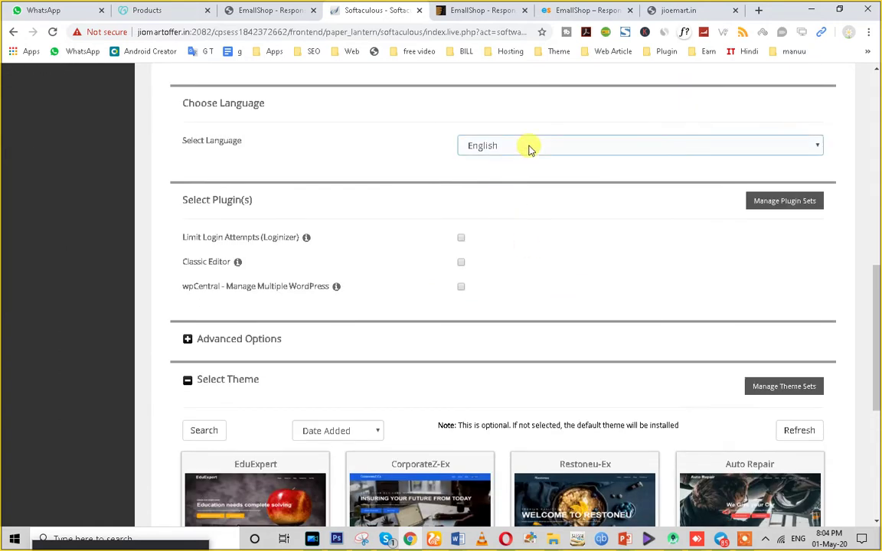
{"action": "scroll", "coordinate": [360, 395], "scroll_direction": "down", "scroll_amount": 4}
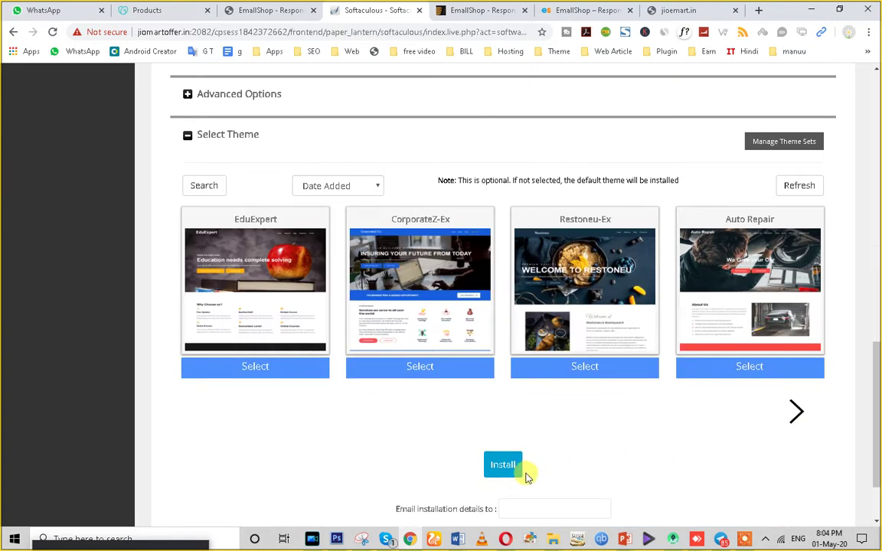
{"action": "scroll", "coordinate": [516, 482], "scroll_direction": "down", "scroll_amount": 2}
{"action": "left_click", "coordinate": [503, 373]}
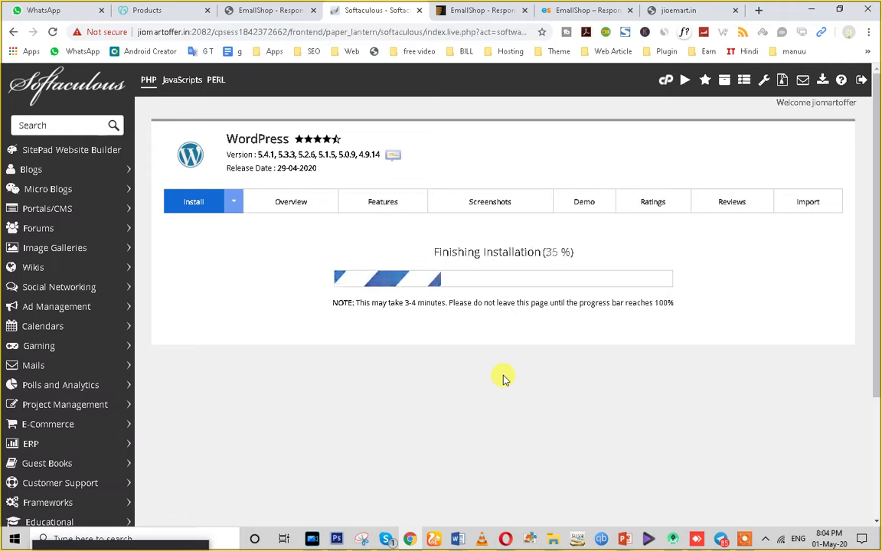
Open the new site's Administrative URL in a separate tab and switch to it.
{"action": "scroll", "coordinate": [364, 354], "scroll_direction": "down", "scroll_amount": 2}
{"action": "scroll", "coordinate": [364, 354], "scroll_direction": "down", "scroll_amount": 1}
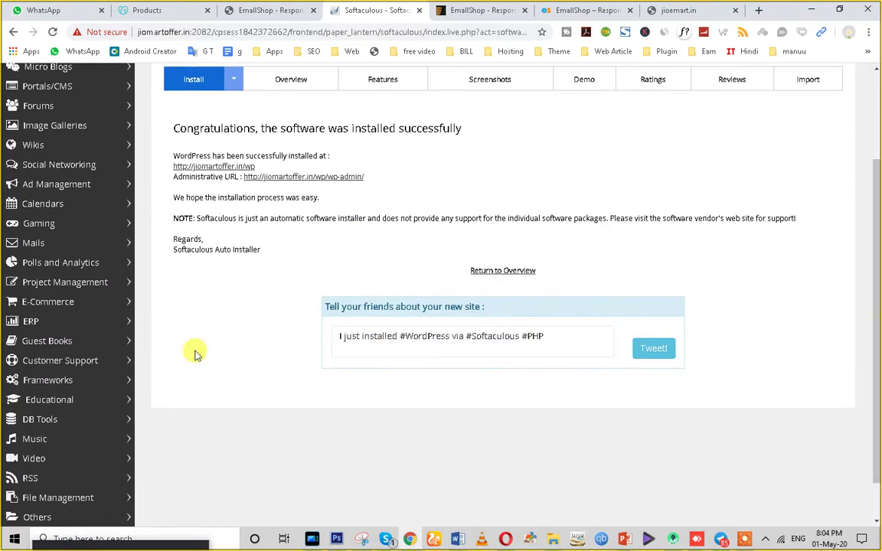
{"action": "right_click", "coordinate": [298, 184]}
{"action": "left_click", "coordinate": [309, 190]}
{"action": "scroll", "coordinate": [278, 283], "scroll_direction": "up", "scroll_amount": 1}
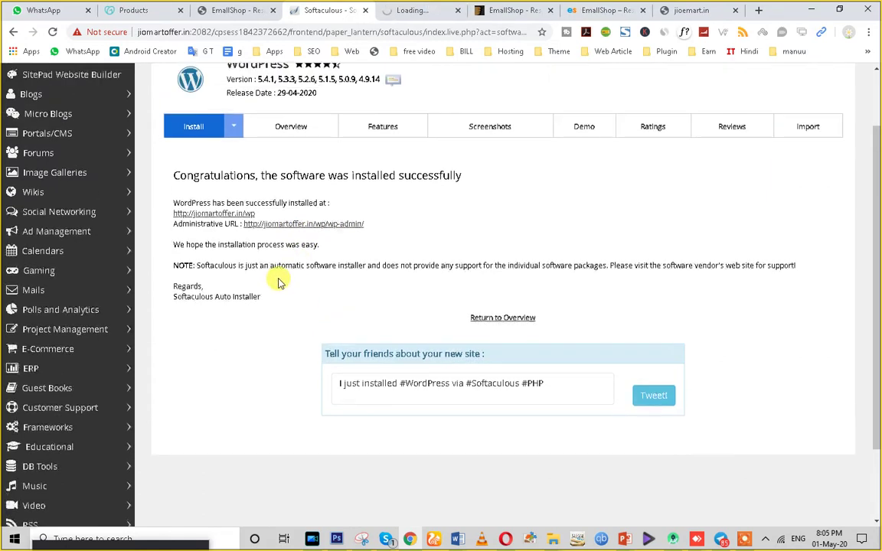
{"action": "scroll", "coordinate": [278, 283], "scroll_direction": "up", "scroll_amount": 1}
{"action": "left_click", "coordinate": [420, 8]}
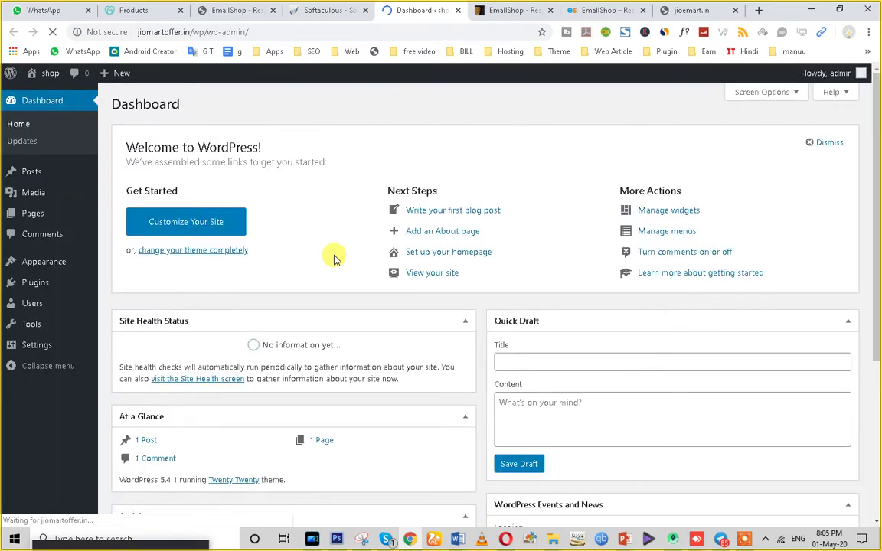
Look over the new admin dashboard and its site address in the URL bar.
{"action": "scroll", "coordinate": [270, 296], "scroll_direction": "down", "scroll_amount": 4}
{"action": "scroll", "coordinate": [269, 296], "scroll_direction": "up", "scroll_amount": 4}
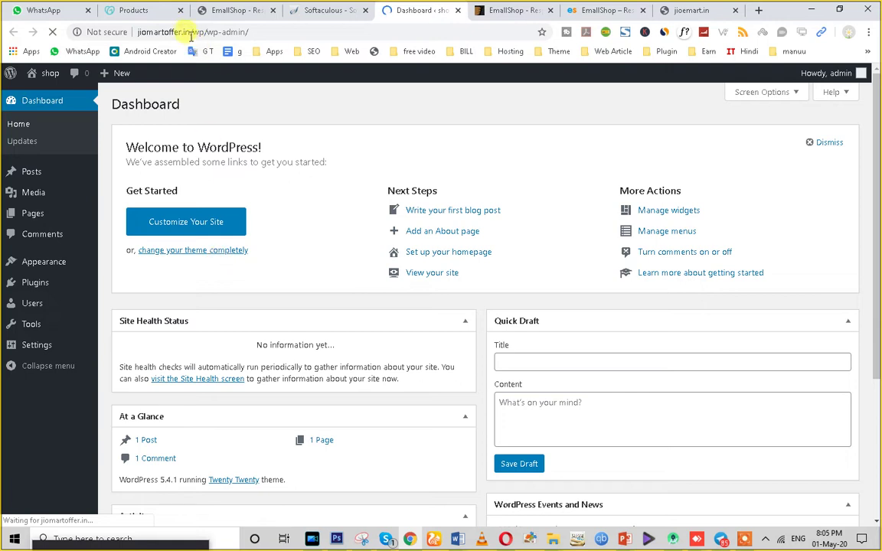
{"action": "left_click_drag", "start_coordinate": [146, 36], "coordinate": [138, 35]}
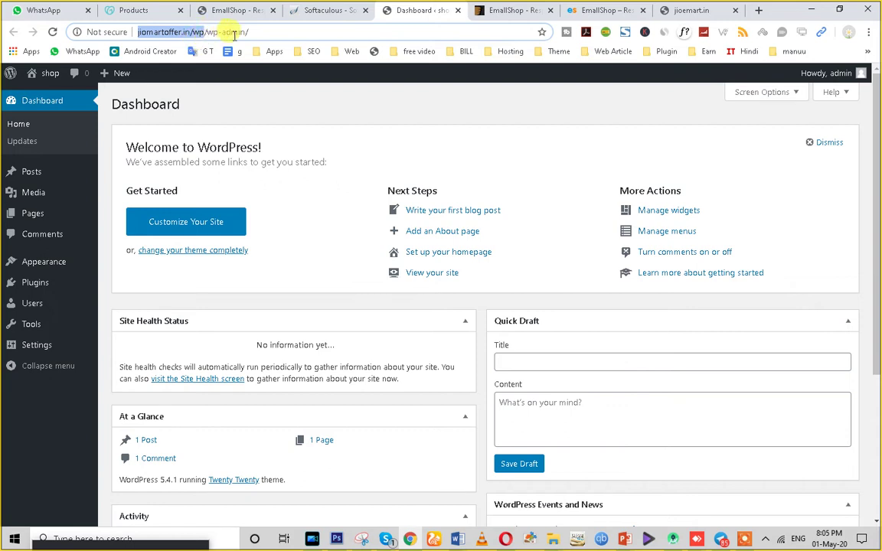
{"action": "left_click", "coordinate": [268, 33]}
{"action": "left_click_drag", "start_coordinate": [136, 31], "coordinate": [250, 33]}
{"action": "left_click", "coordinate": [230, 34]}
{"action": "left_click_drag", "start_coordinate": [138, 32], "coordinate": [7, 26]}
{"action": "left_click", "coordinate": [264, 33]}
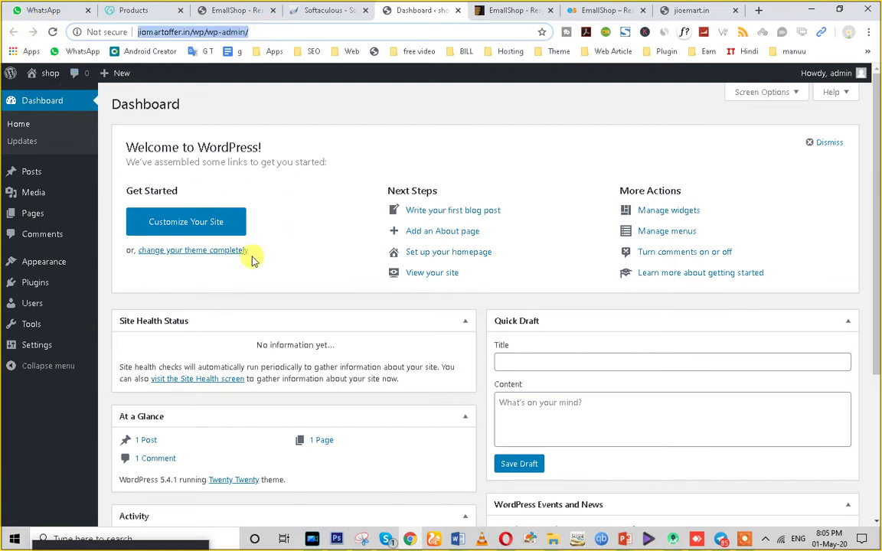
View the live shop site's Hello world! page in a new tab, then return to the Dashboard.
{"action": "mouse_move", "coordinate": [37, 267]}
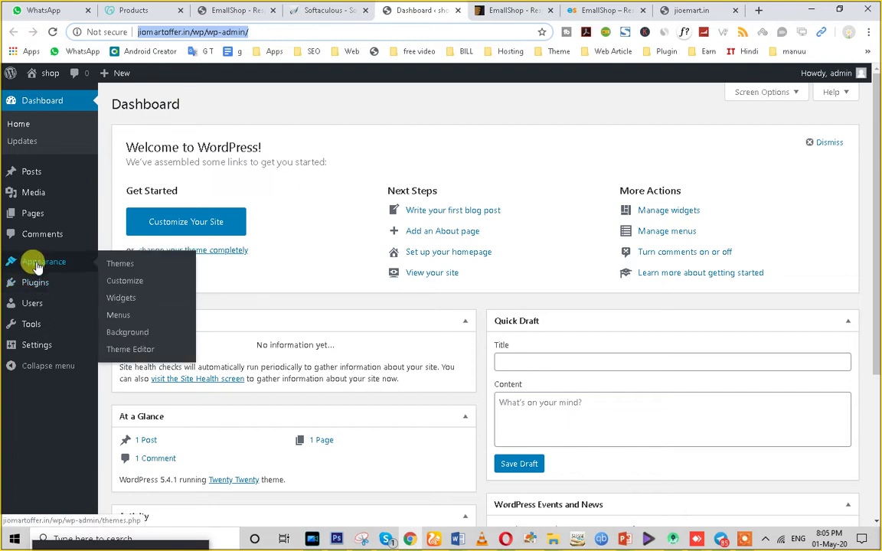
{"action": "mouse_move", "coordinate": [40, 306]}
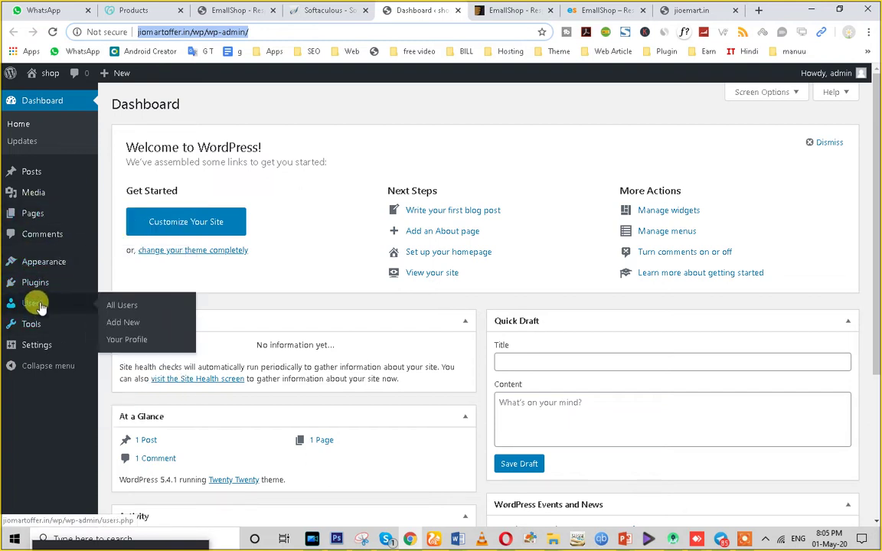
{"action": "right_click", "coordinate": [44, 85]}
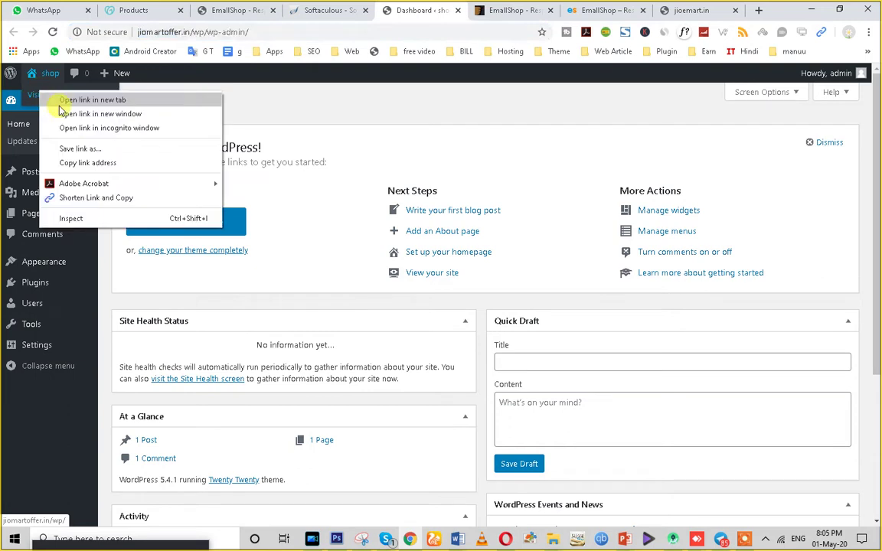
{"action": "left_click", "coordinate": [53, 95]}
{"action": "left_click", "coordinate": [454, 11]}
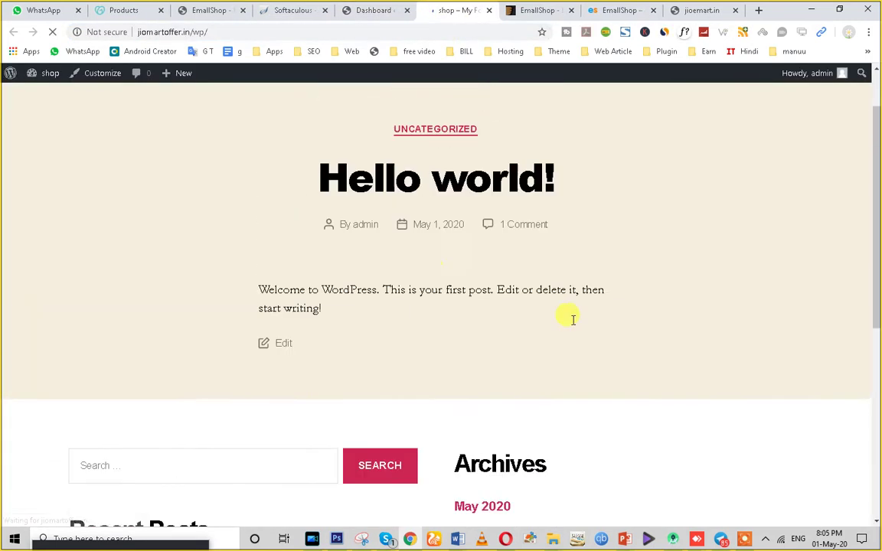
{"action": "scroll", "coordinate": [497, 429], "scroll_direction": "down", "scroll_amount": 5}
{"action": "left_click", "coordinate": [380, 11]}
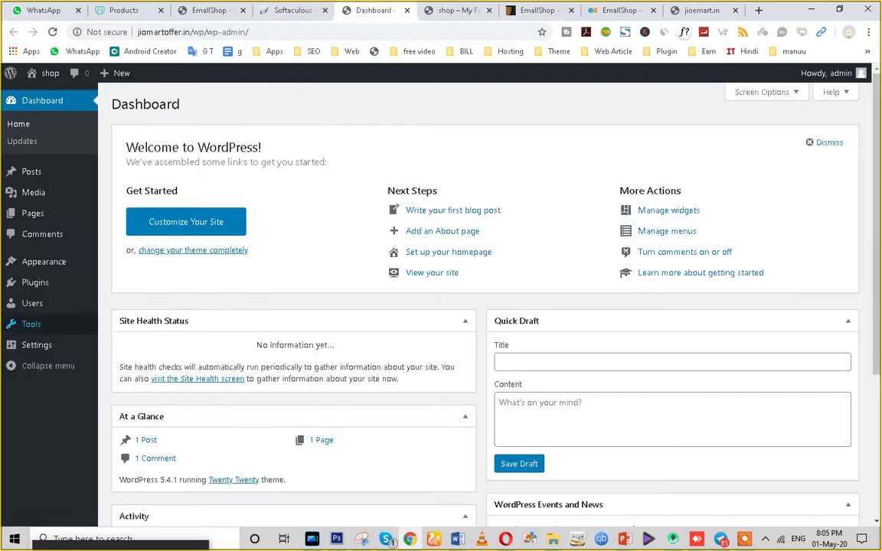
Save the Post name (/%postname%/) permalink structure, then view the live front page.
{"action": "left_click", "coordinate": [40, 348]}
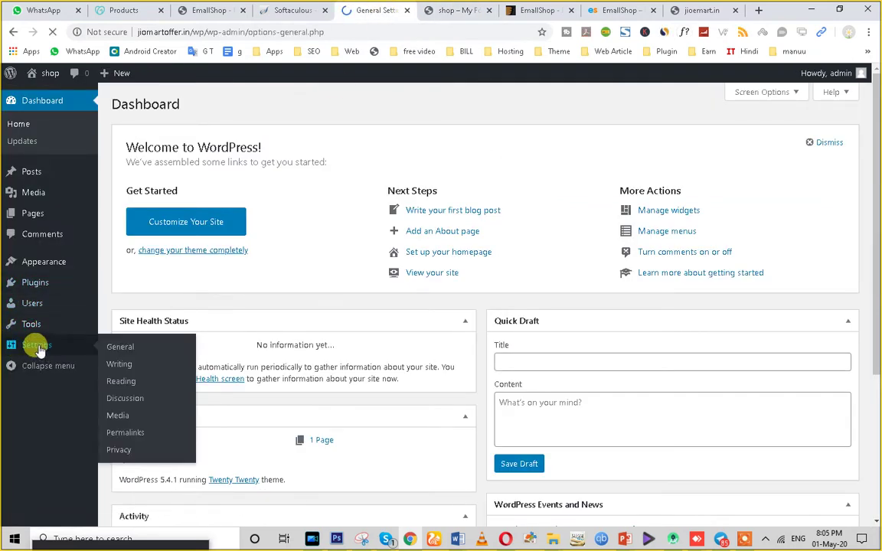
{"action": "scroll", "coordinate": [392, 333], "scroll_direction": "down", "scroll_amount": 4}
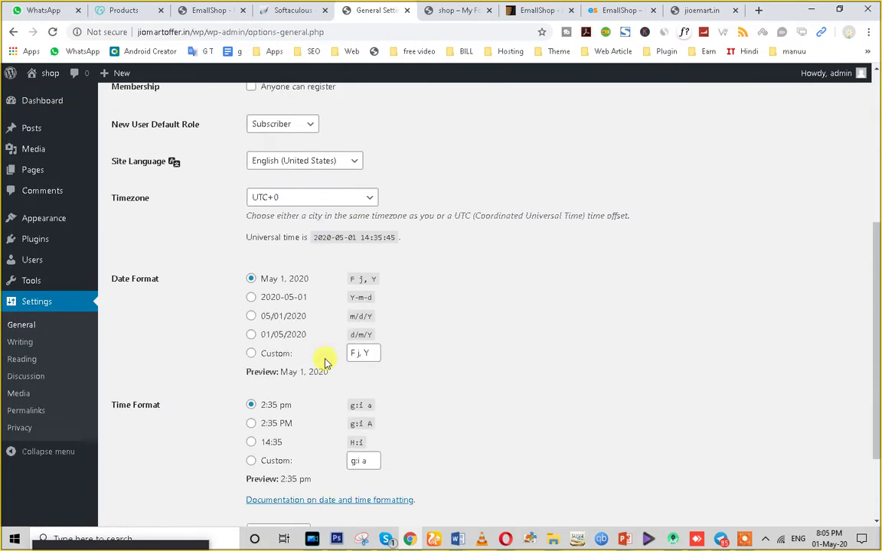
{"action": "left_click", "coordinate": [23, 359]}
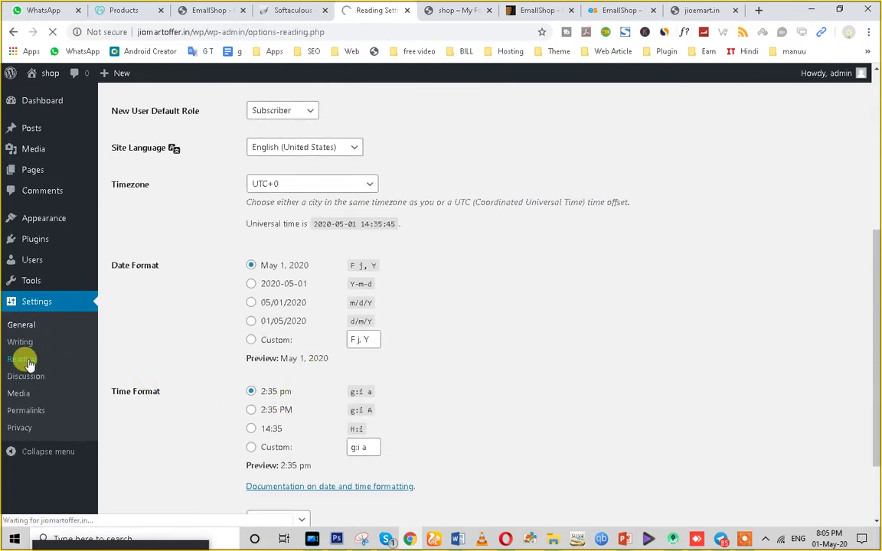
{"action": "scroll", "coordinate": [403, 322], "scroll_direction": "down", "scroll_amount": 1}
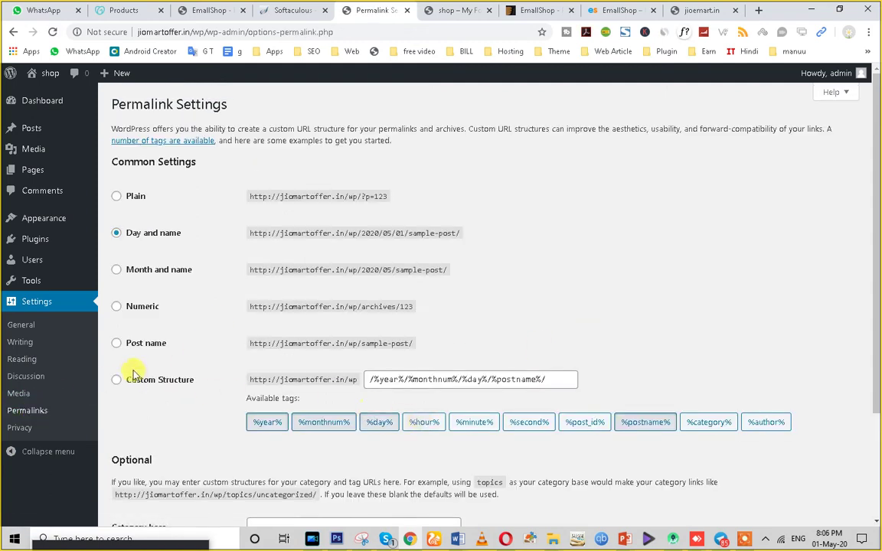
{"action": "left_click", "coordinate": [118, 349]}
{"action": "scroll", "coordinate": [117, 352], "scroll_direction": "down", "scroll_amount": 2}
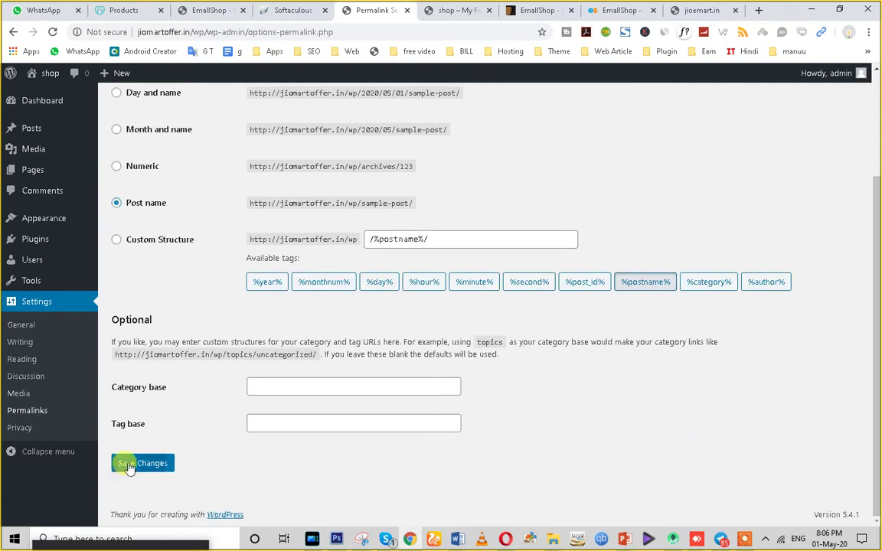
{"action": "left_click", "coordinate": [129, 466]}
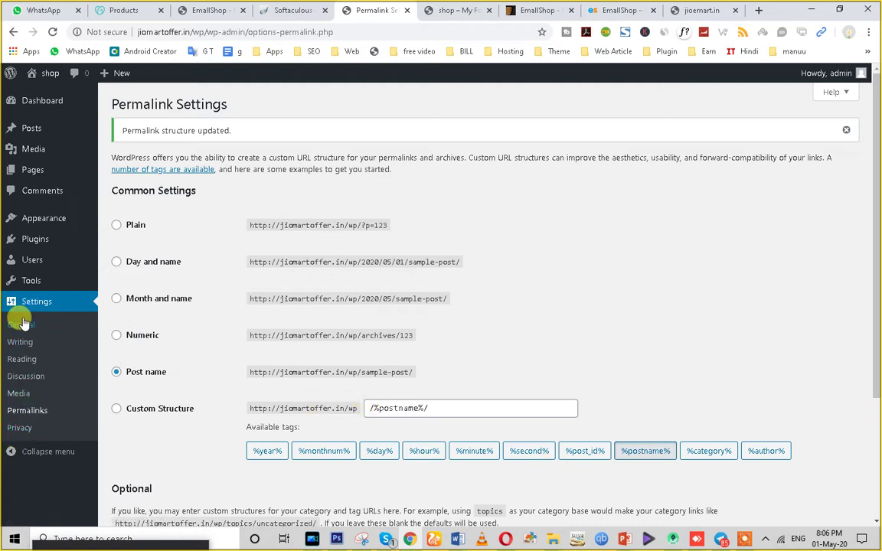
{"action": "left_click", "coordinate": [453, 11]}
Compare the live site's footer with the admin before editing widgets.
{"action": "left_click", "coordinate": [219, 33]}
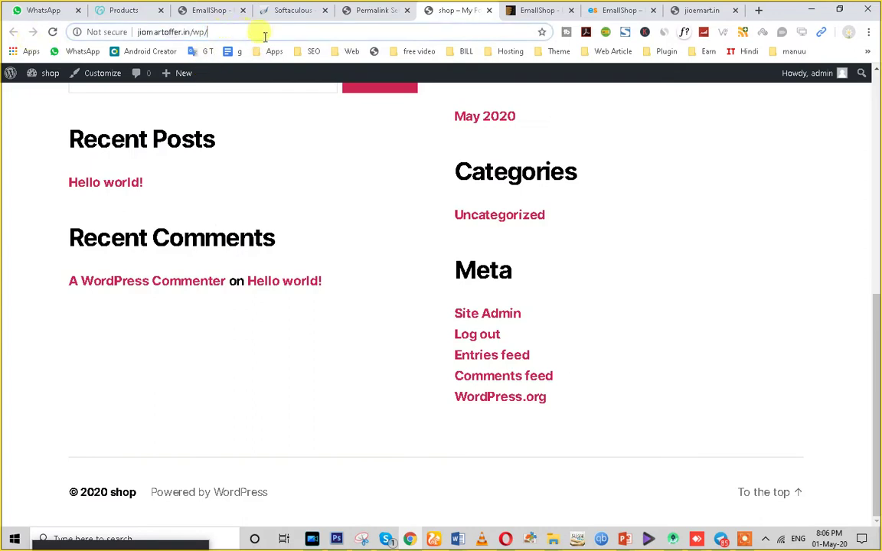
{"action": "left_click", "coordinate": [370, 9]}
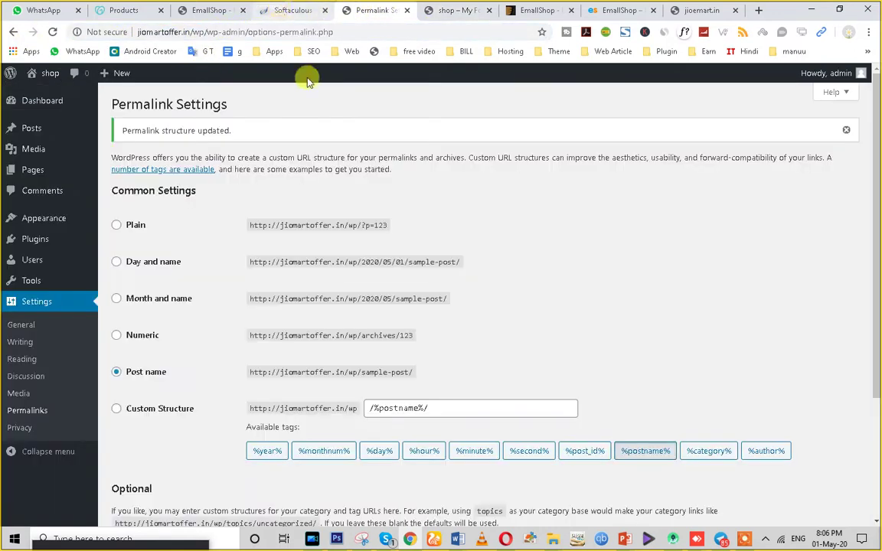
{"action": "mouse_move", "coordinate": [78, 226]}
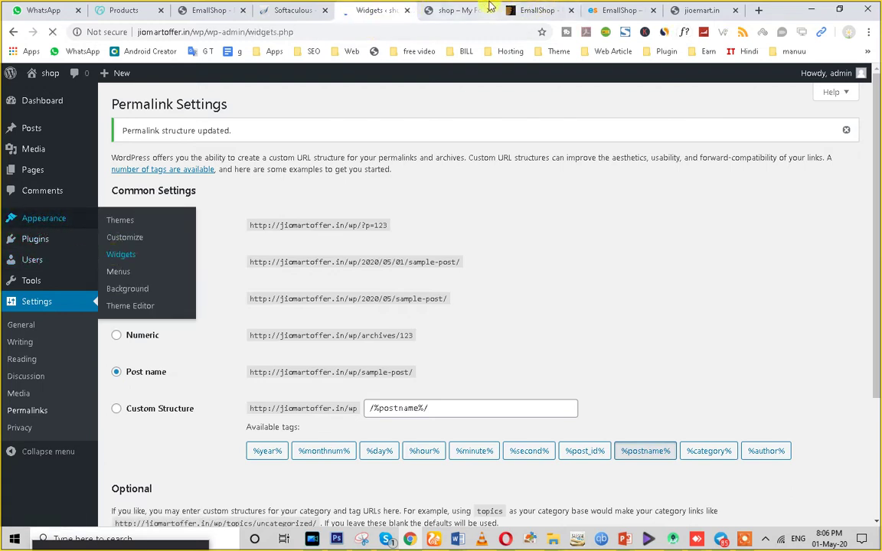
{"action": "left_click", "coordinate": [453, 9]}
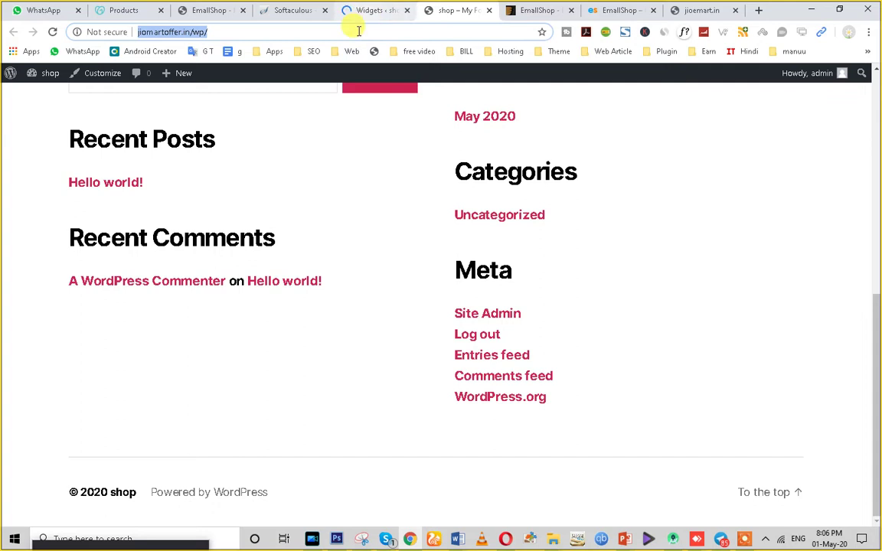
{"action": "left_click", "coordinate": [375, 8]}
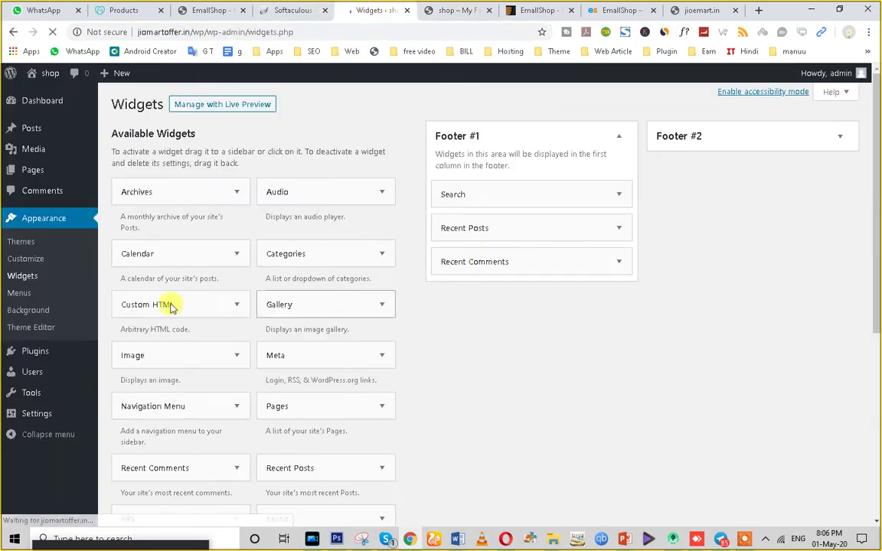
Remove Recent Comments, Recent Posts, Search, Archives and Categories from the footer widget areas.
{"action": "left_click_drag", "start_coordinate": [475, 253], "coordinate": [229, 314]}
{"action": "left_click_drag", "start_coordinate": [444, 234], "coordinate": [237, 299]}
{"action": "left_click_drag", "start_coordinate": [553, 192], "coordinate": [450, 232]}
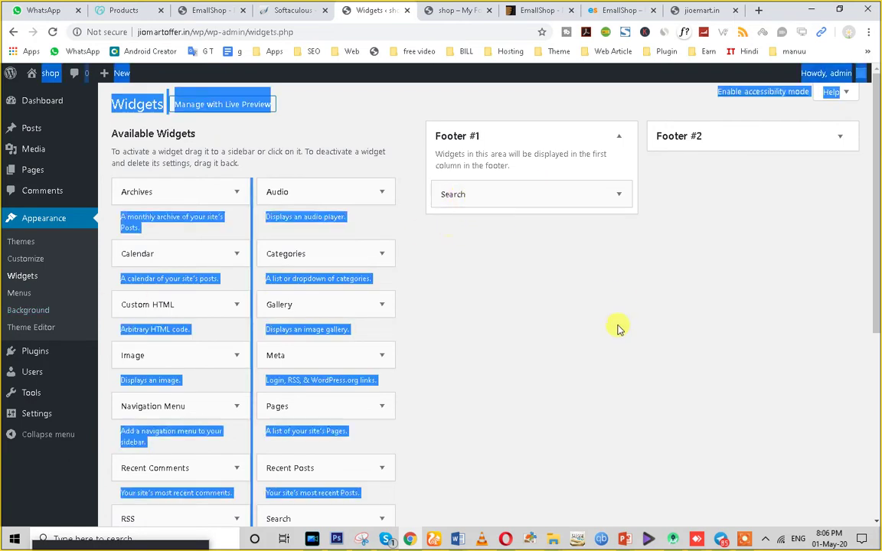
{"action": "left_click_drag", "start_coordinate": [527, 190], "coordinate": [260, 305]}
{"action": "left_click", "coordinate": [800, 137]}
{"action": "left_click_drag", "start_coordinate": [754, 194], "coordinate": [291, 243]}
{"action": "left_click_drag", "start_coordinate": [693, 199], "coordinate": [230, 261]}
{"action": "left_click", "coordinate": [481, 392]}
{"action": "left_click", "coordinate": [27, 170]}
Trash the Sample Page and the Hello world! post.
{"action": "mouse_move", "coordinate": [173, 243]}
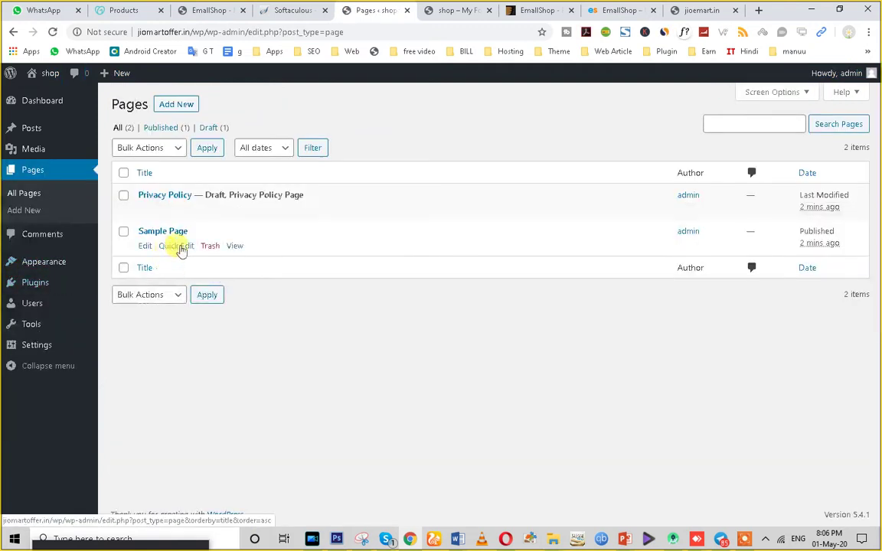
{"action": "left_click", "coordinate": [206, 247]}
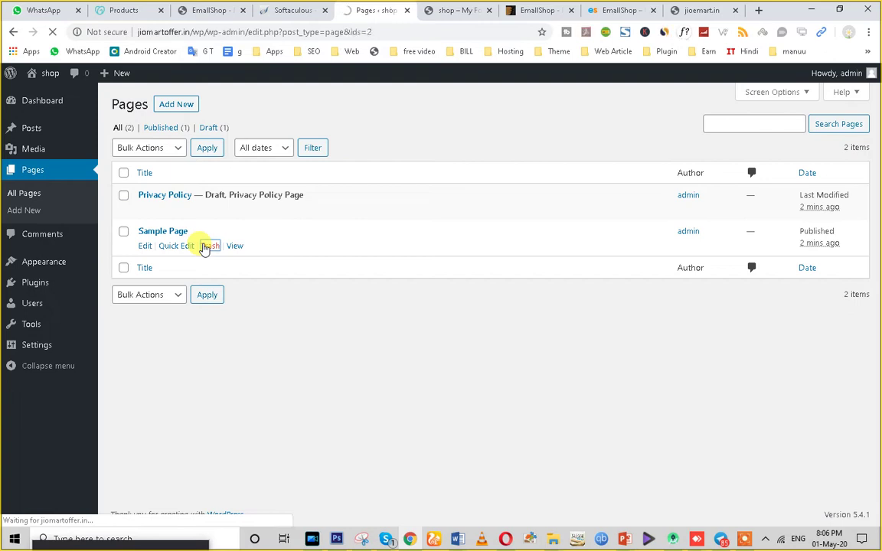
{"action": "mouse_move", "coordinate": [32, 134]}
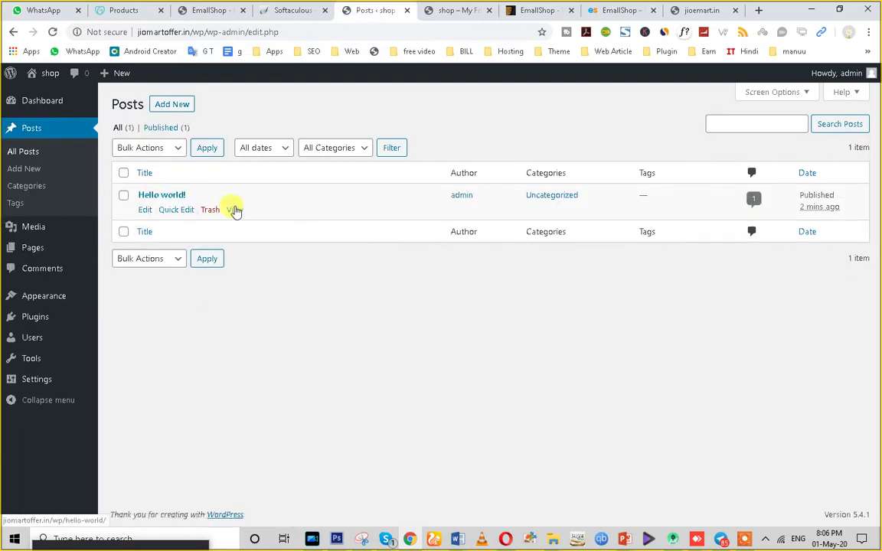
{"action": "left_click", "coordinate": [208, 210]}
Reload the front page to confirm the post is gone, then go to Appearance > Themes.
{"action": "left_click", "coordinate": [463, 8]}
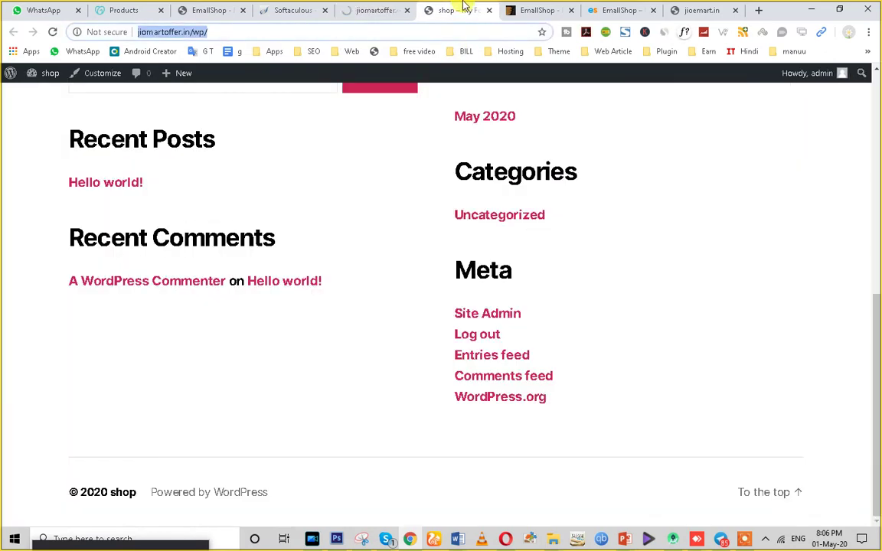
{"action": "left_click", "coordinate": [52, 32]}
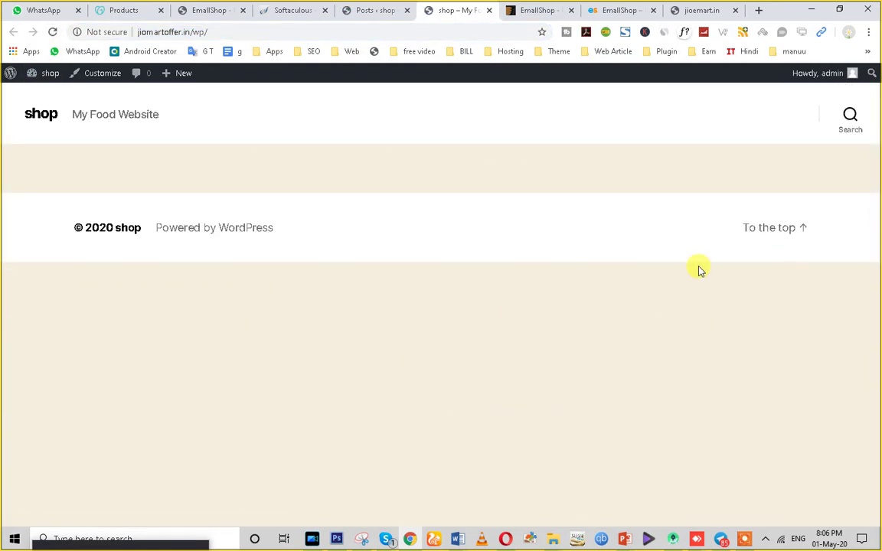
{"action": "left_click", "coordinate": [362, 9]}
{"action": "mouse_move", "coordinate": [38, 304]}
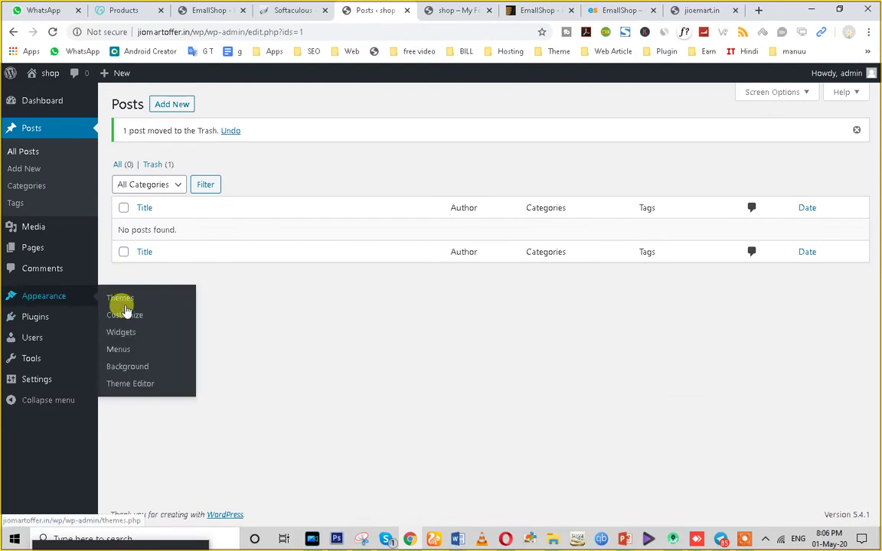
{"action": "left_click", "coordinate": [121, 300]}
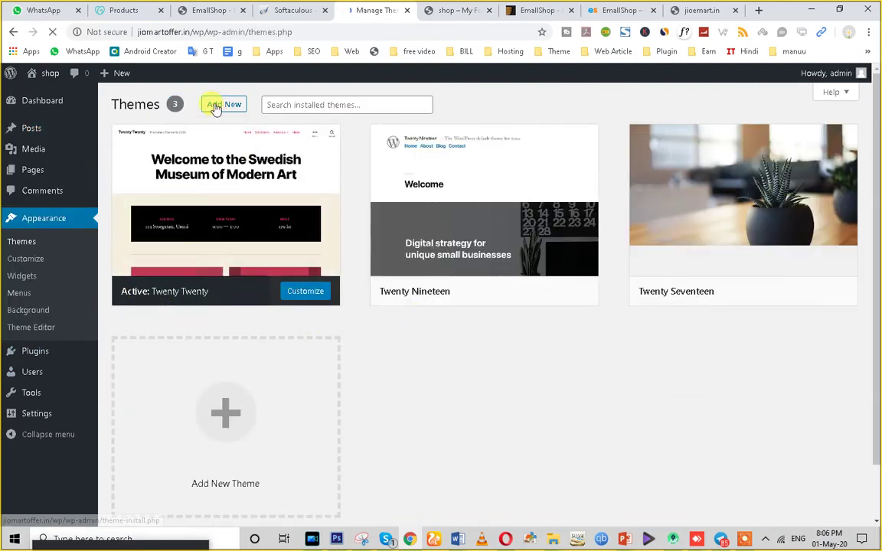
Start adding a new theme, then look over the EmallShop demo store.
{"action": "left_click", "coordinate": [215, 106]}
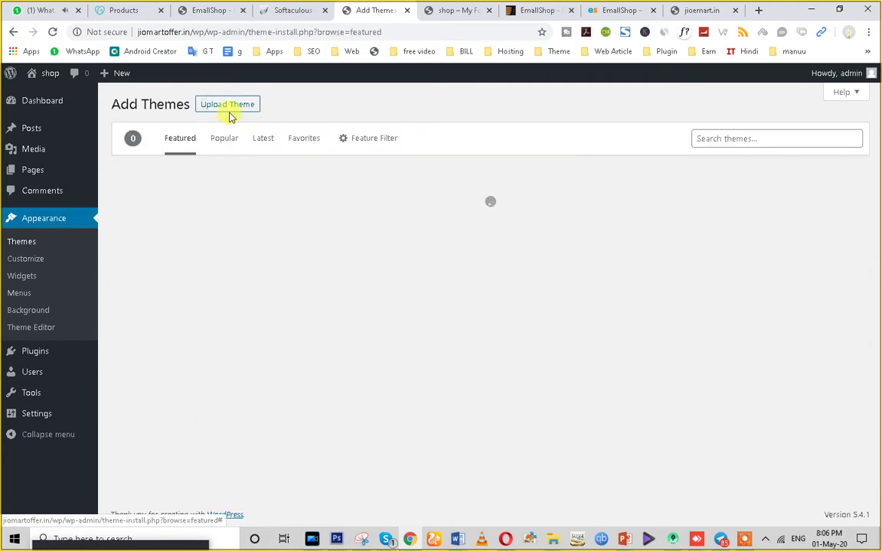
{"action": "left_click", "coordinate": [547, 10]}
{"action": "scroll", "coordinate": [498, 230], "scroll_direction": "up", "scroll_amount": 10}
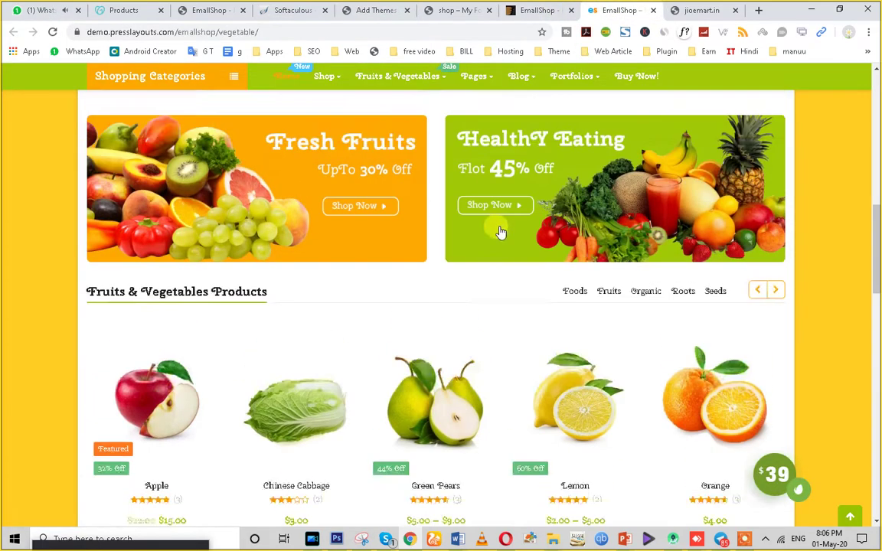
{"action": "scroll", "coordinate": [494, 360], "scroll_direction": "down", "scroll_amount": 15}
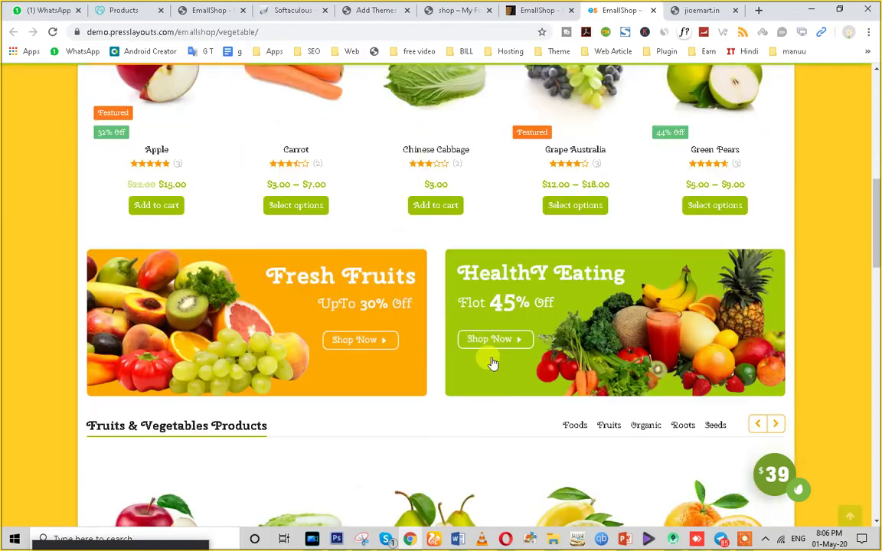
{"action": "scroll", "coordinate": [494, 364], "scroll_direction": "up", "scroll_amount": 10}
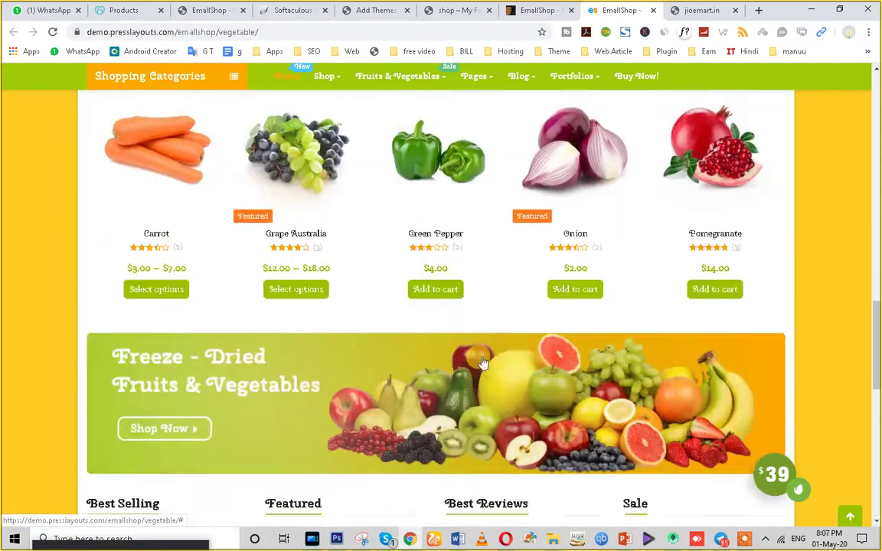
Open the demo's Grape Australia product page and close its signup popup.
{"action": "left_click", "coordinate": [291, 359]}
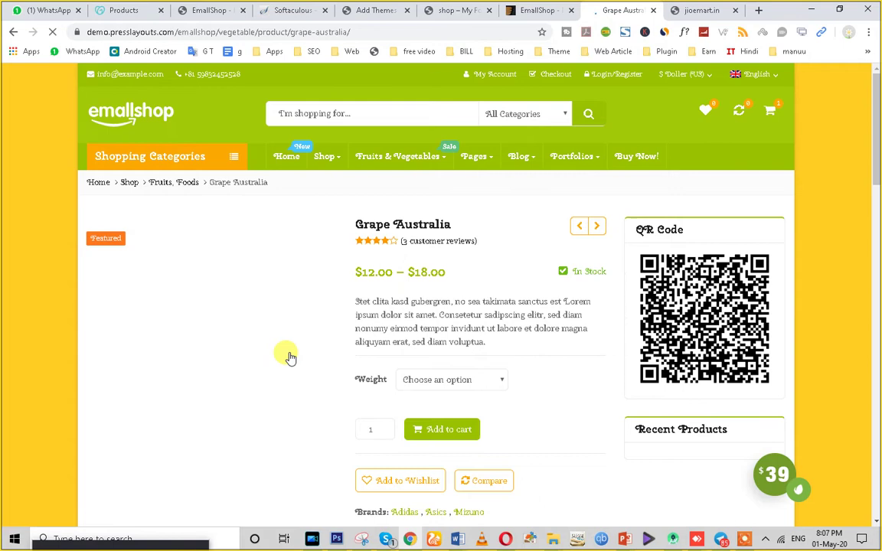
{"action": "scroll", "coordinate": [288, 357], "scroll_direction": "down", "scroll_amount": 4}
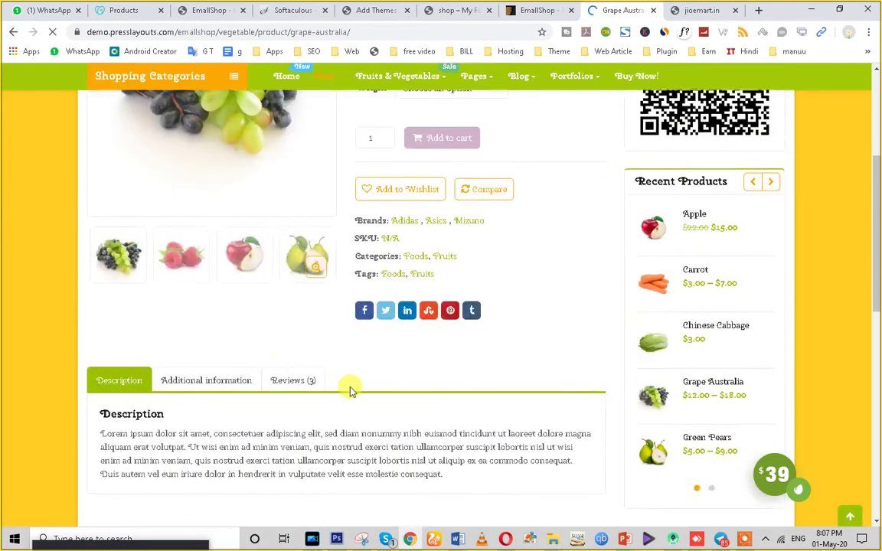
{"action": "scroll", "coordinate": [341, 278], "scroll_direction": "up", "scroll_amount": 3}
{"action": "left_click", "coordinate": [586, 121]}
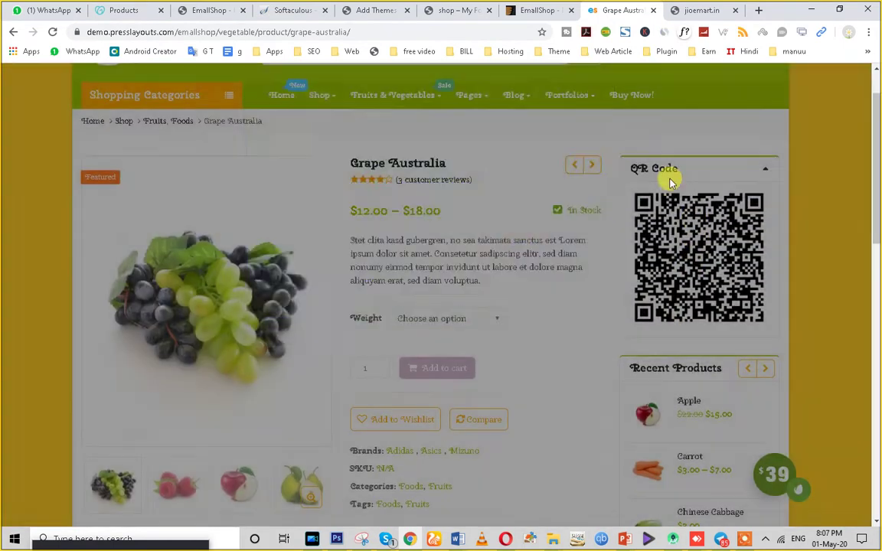
{"action": "left_click", "coordinate": [473, 6]}
{"action": "left_click", "coordinate": [286, 7]}
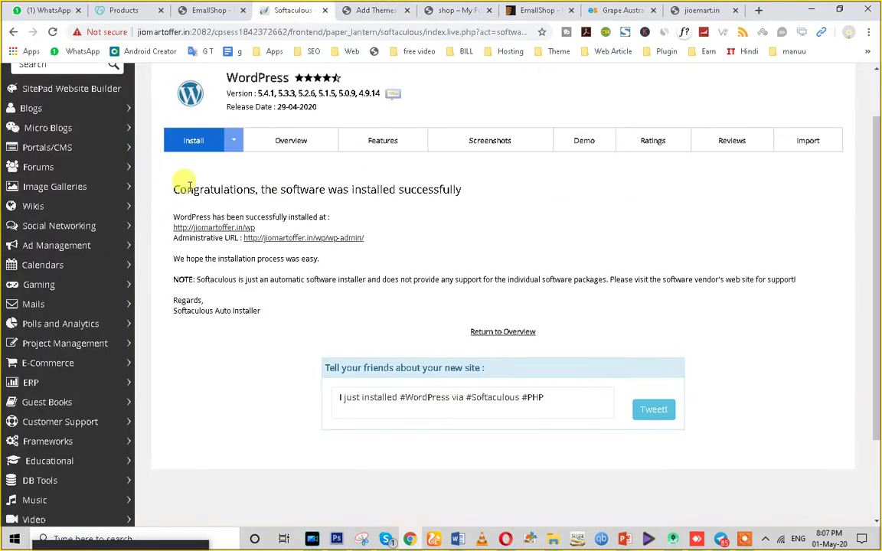
Open the Add Themes upload panel and start choosing a theme zip file.
{"action": "left_click", "coordinate": [367, 10]}
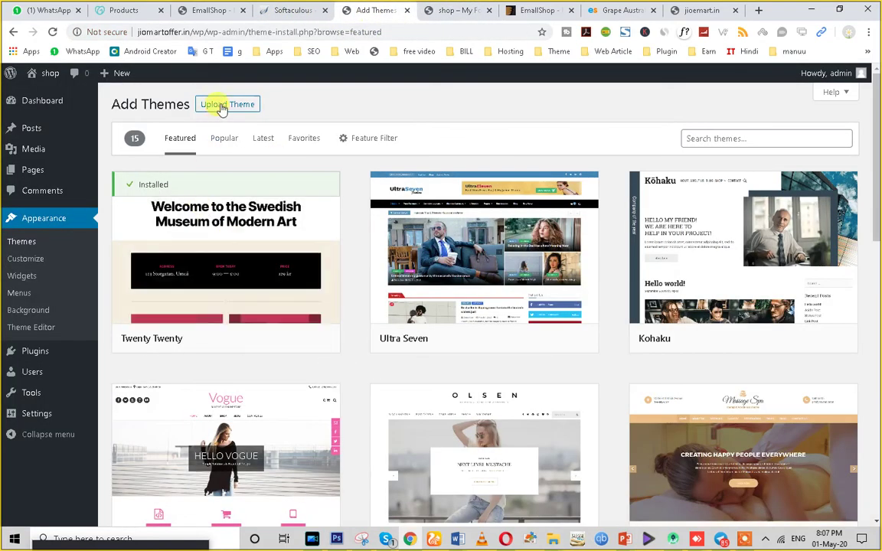
{"action": "left_click", "coordinate": [222, 105]}
{"action": "left_click", "coordinate": [389, 215]}
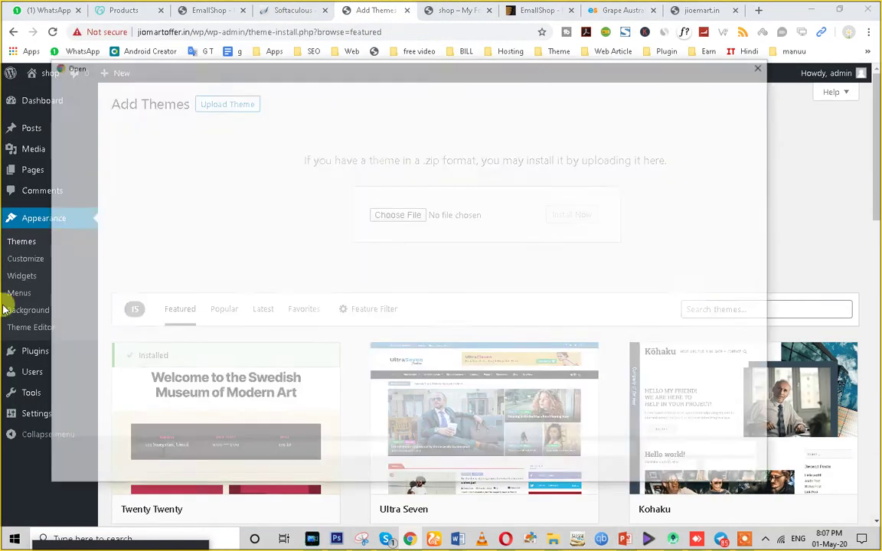
Browse Data (D:) through Web, theme file and CMS Themes into wordpress themes.
{"action": "left_click", "coordinate": [92, 396]}
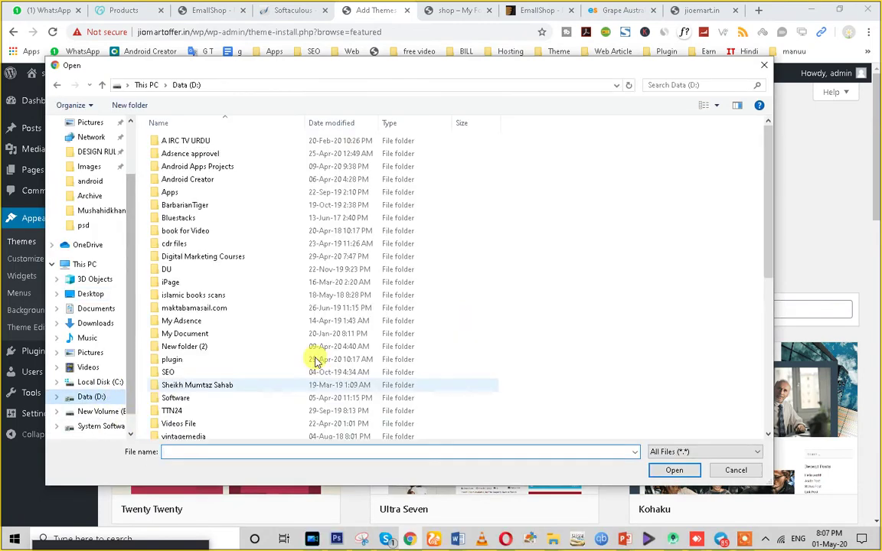
{"action": "scroll", "coordinate": [245, 367], "scroll_direction": "down", "scroll_amount": 3}
{"action": "double_click", "coordinate": [176, 342]}
{"action": "scroll", "coordinate": [217, 358], "scroll_direction": "down", "scroll_amount": 3}
{"action": "scroll", "coordinate": [210, 405], "scroll_direction": "down", "scroll_amount": 1}
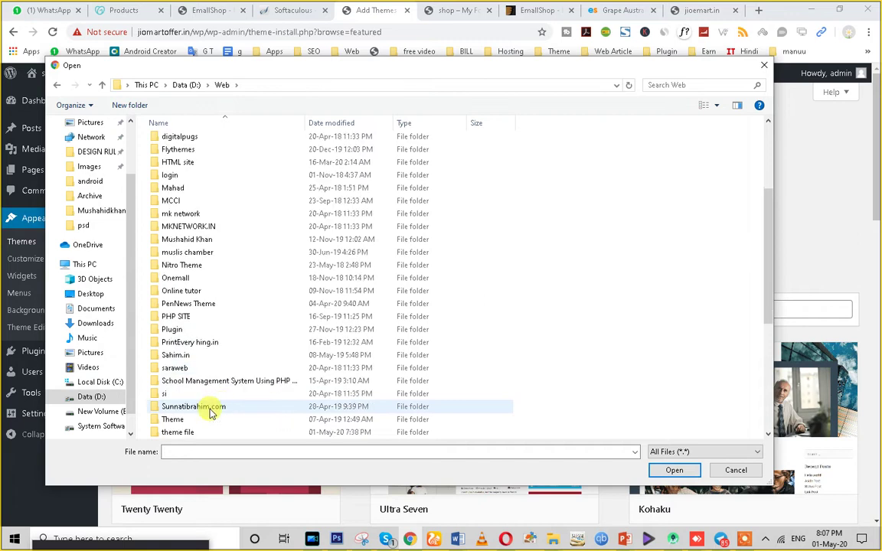
{"action": "double_click", "coordinate": [175, 433]}
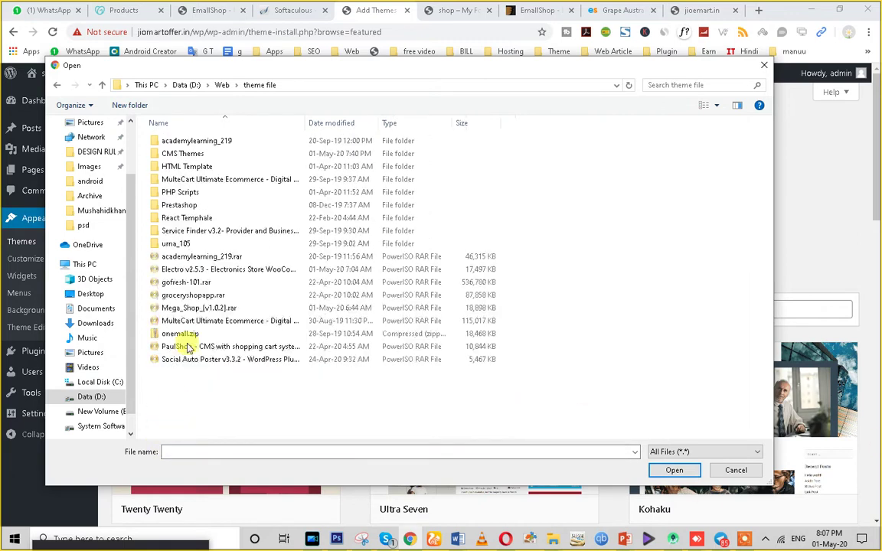
{"action": "double_click", "coordinate": [180, 150]}
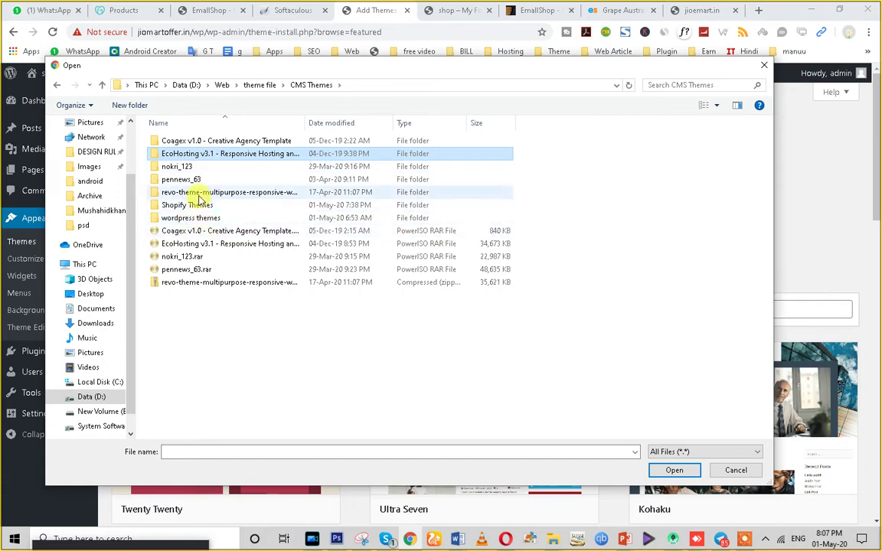
{"action": "left_click", "coordinate": [217, 219]}
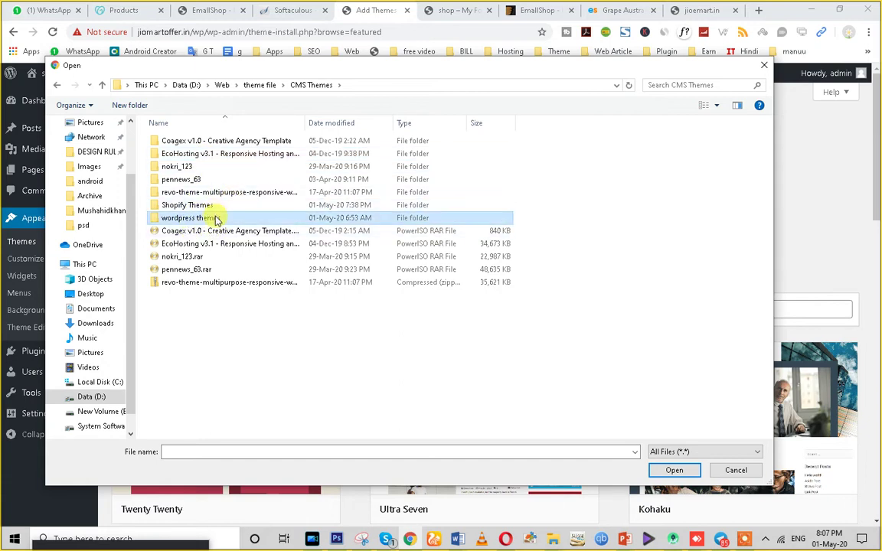
{"action": "double_click", "coordinate": [217, 219]}
Go through Grocery > emallshopv_2211 > emallshop_package_v2.2.11 and choose emallshop.zip for upload.
{"action": "double_click", "coordinate": [177, 142]}
{"action": "double_click", "coordinate": [218, 146]}
{"action": "double_click", "coordinate": [210, 143]}
{"action": "left_click", "coordinate": [213, 149]}
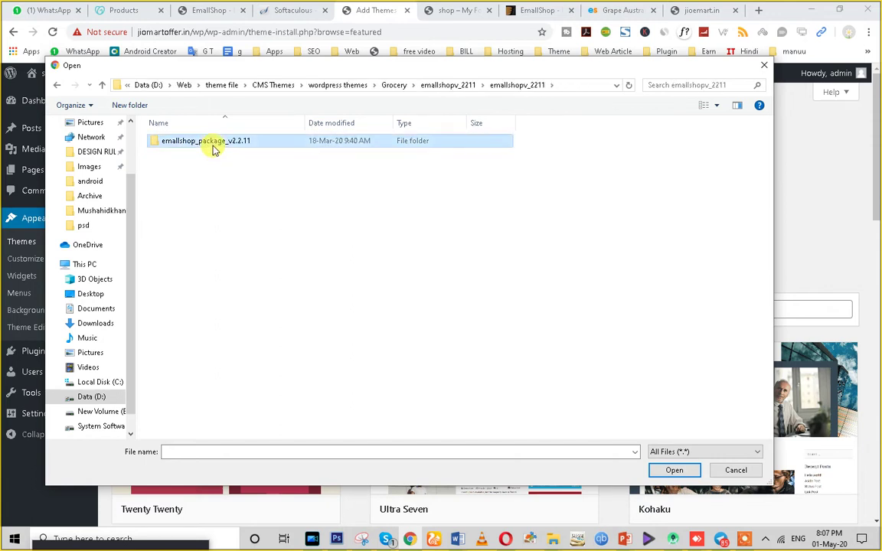
{"action": "double_click", "coordinate": [214, 149]}
{"action": "left_click", "coordinate": [192, 192]}
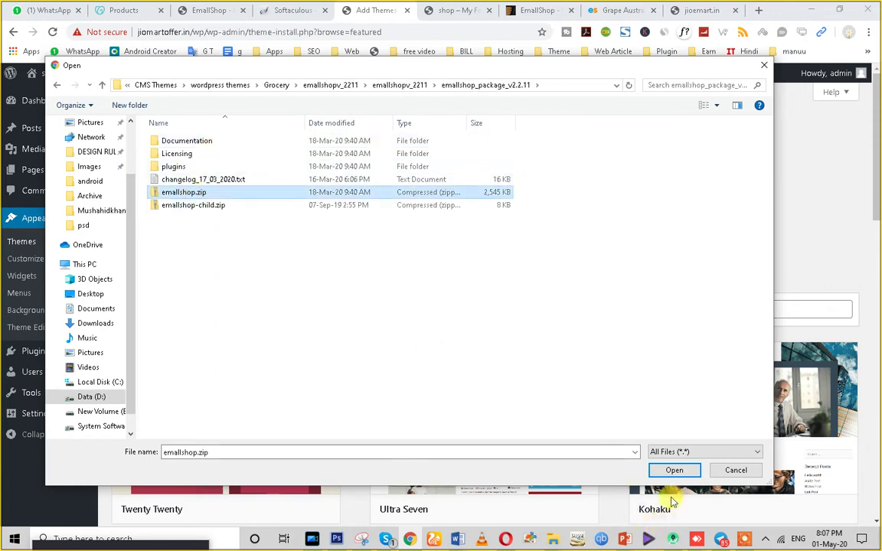
{"action": "left_click", "coordinate": [674, 471]}
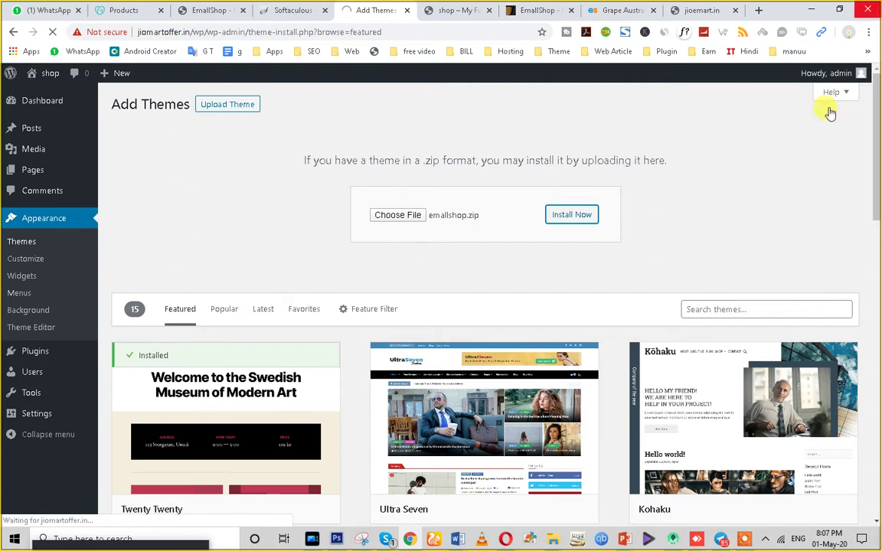
{"action": "mouse_move", "coordinate": [382, 542]}
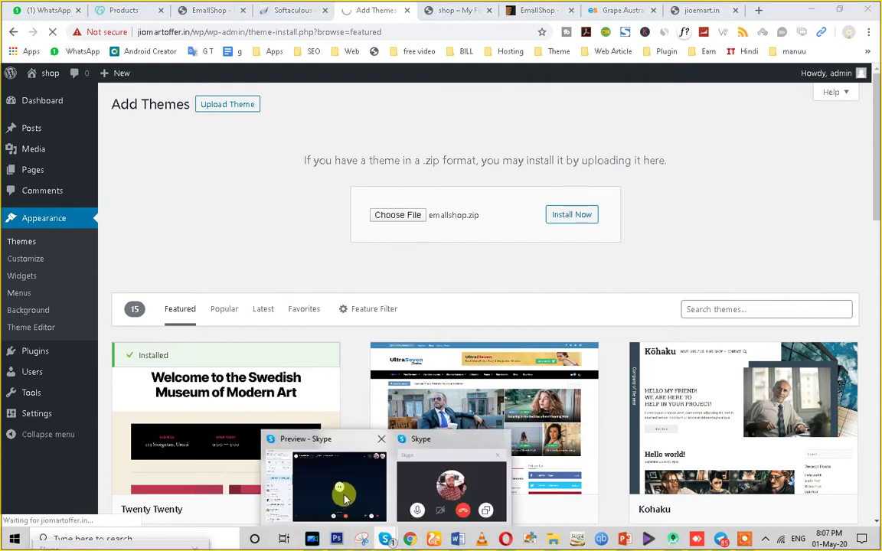
{"action": "left_click", "coordinate": [339, 496]}
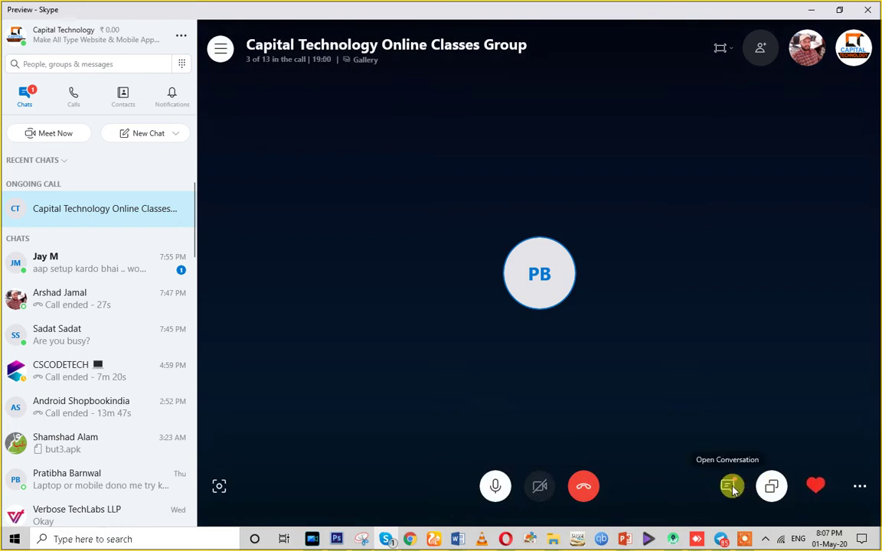
In the Grocery Explorer window, open emallshopv_2211 folders down to emallshop_package_v2.2.11.
{"action": "left_click", "coordinate": [729, 486]}
{"action": "mouse_move", "coordinate": [554, 539]}
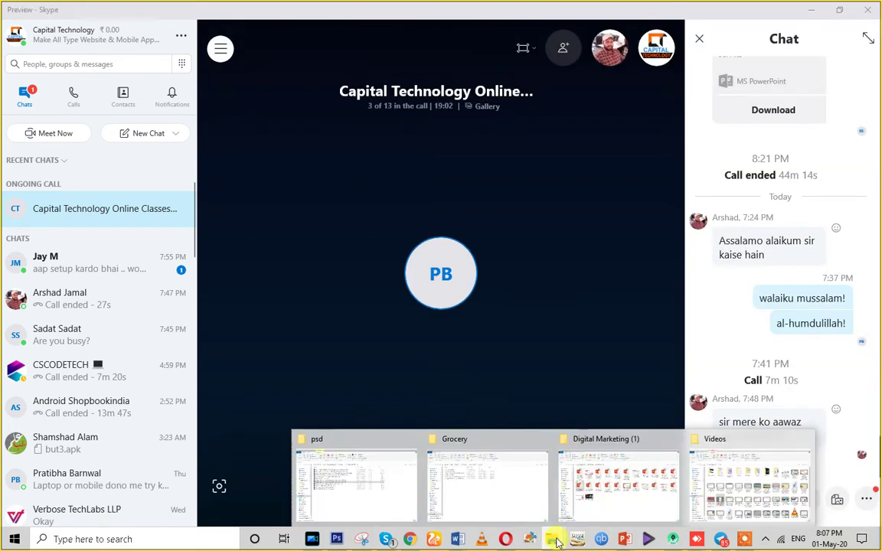
{"action": "left_click", "coordinate": [484, 507]}
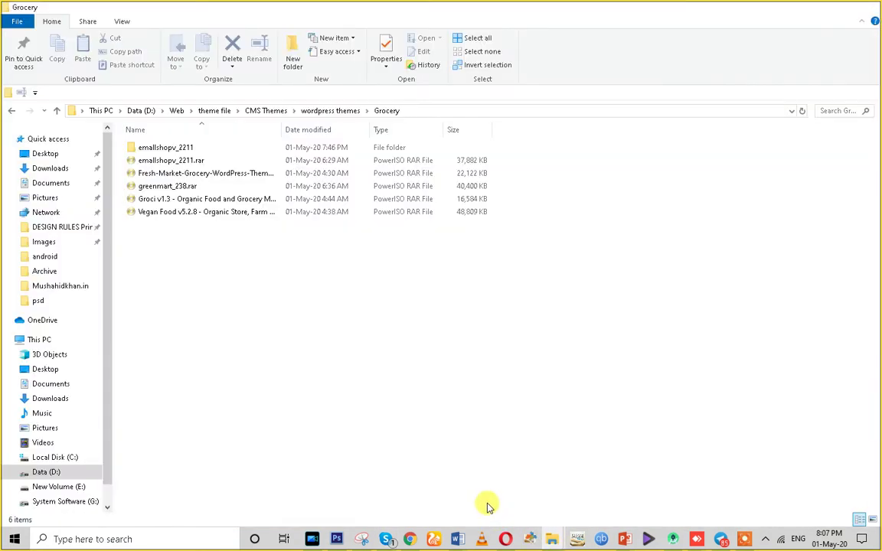
{"action": "double_click", "coordinate": [155, 146]}
{"action": "double_click", "coordinate": [160, 153]}
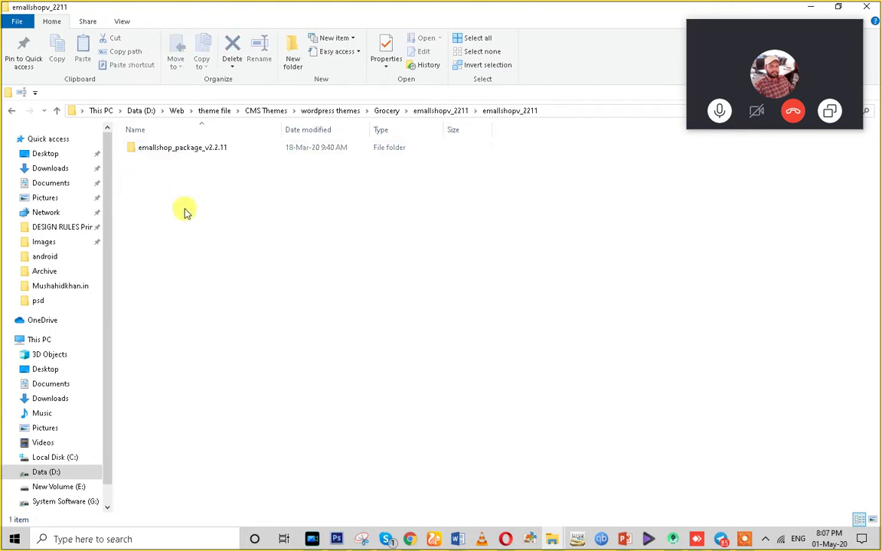
{"action": "double_click", "coordinate": [184, 148]}
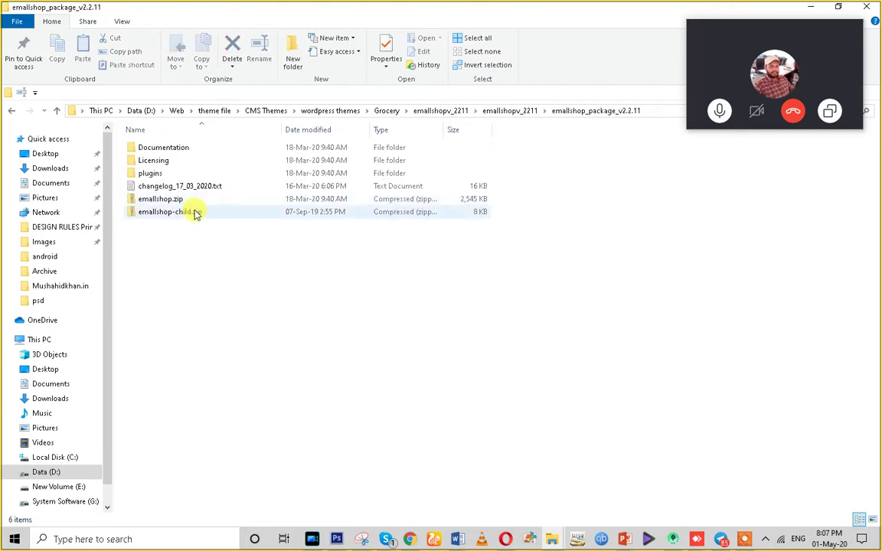
Check that emallshop.zip holds the emallshop theme folder, then drag it toward Skype.
{"action": "left_click", "coordinate": [140, 202]}
{"action": "mouse_move", "coordinate": [141, 201]}
{"action": "left_mouse_down"}
{"action": "mouse_move", "coordinate": [387, 272]}
{"action": "mouse_move", "coordinate": [126, 203]}
{"action": "mouse_move", "coordinate": [140, 199]}
{"action": "left_mouse_up"}
{"action": "double_click", "coordinate": [148, 201]}
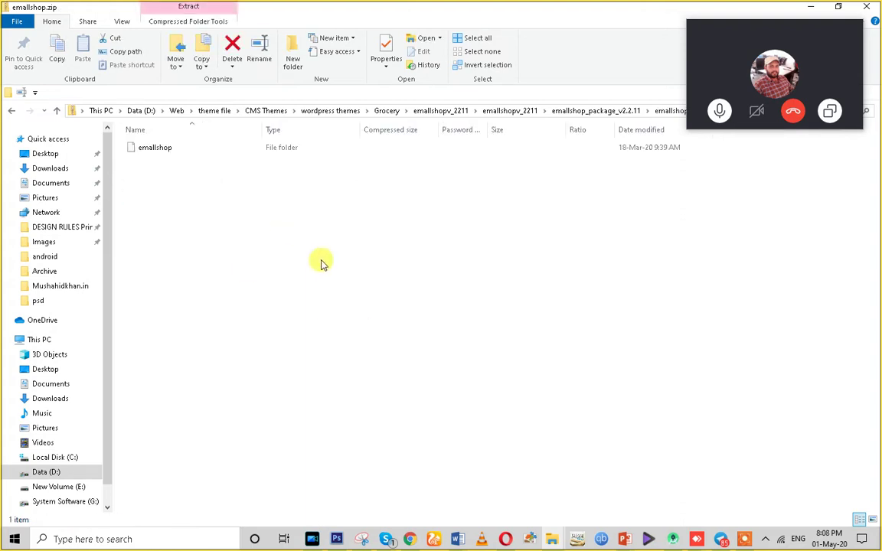
{"action": "left_click", "coordinate": [13, 112]}
{"action": "left_click", "coordinate": [197, 227]}
{"action": "left_click", "coordinate": [145, 200]}
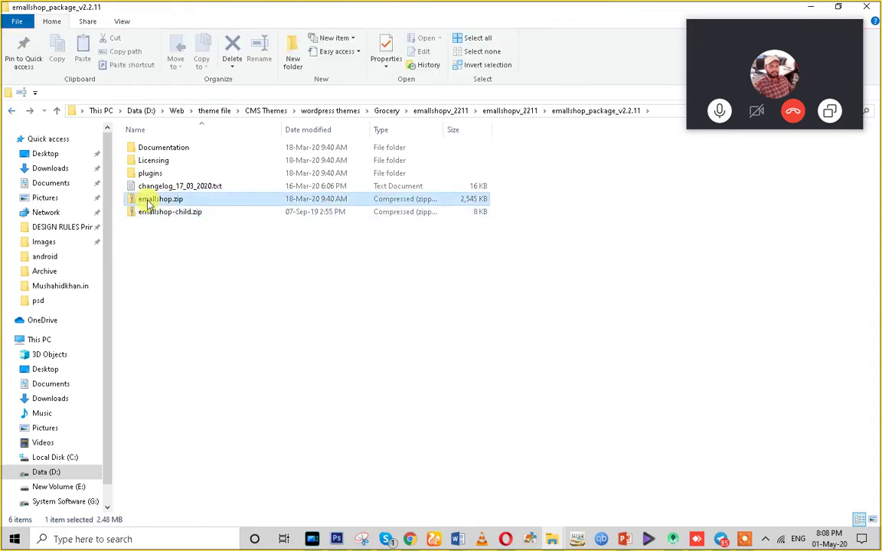
{"action": "left_click_drag", "start_coordinate": [144, 201], "coordinate": [374, 508]}
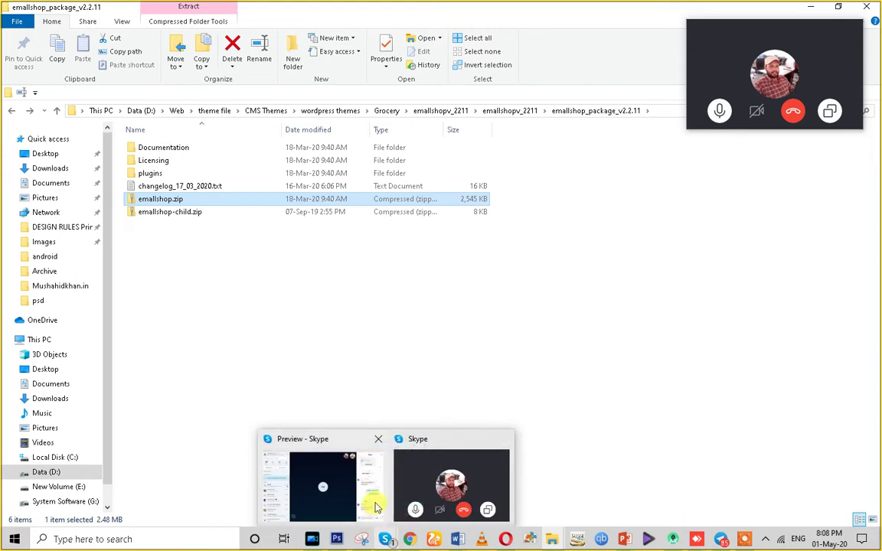
Send emallshop.zip in the Skype online classes chat, then return to Chrome.
{"action": "left_click_drag", "start_coordinate": [448, 457], "coordinate": [391, 540]}
{"action": "left_click_drag", "start_coordinate": [346, 520], "coordinate": [728, 459]}
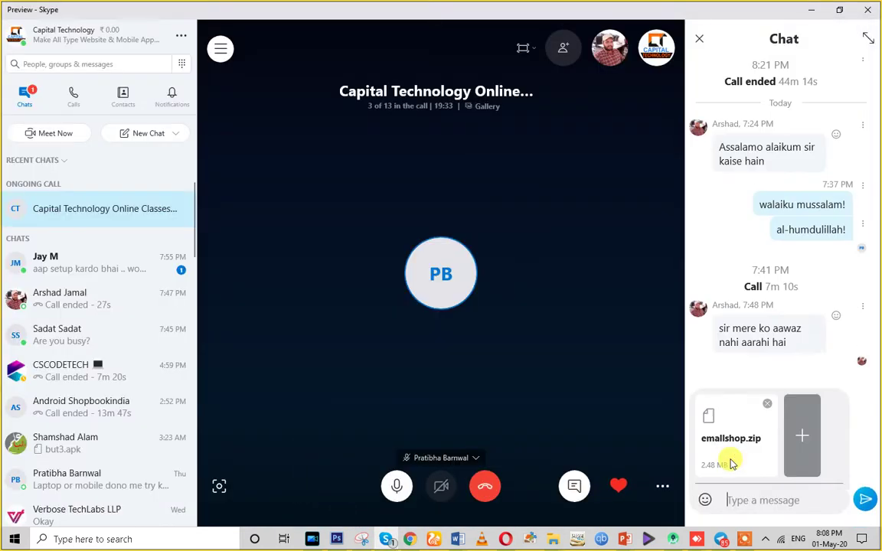
{"action": "left_click", "coordinate": [868, 500]}
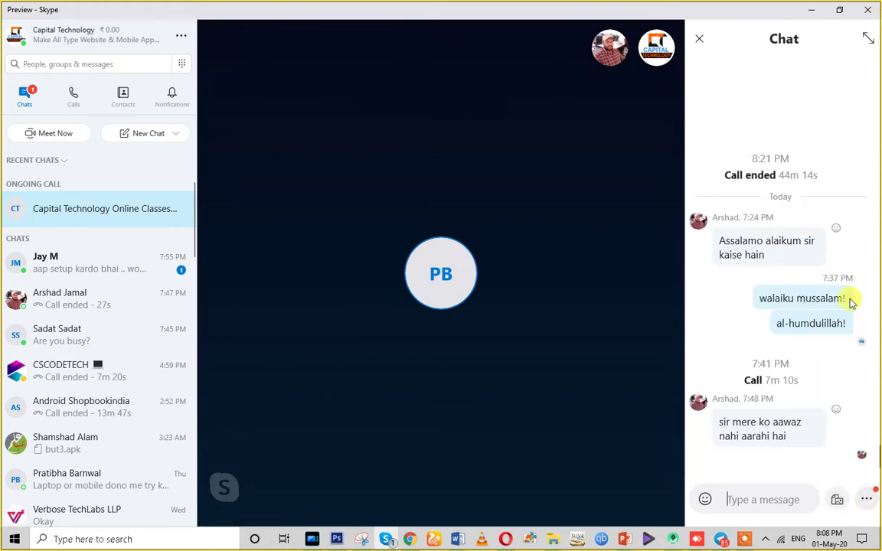
{"action": "left_click", "coordinate": [810, 11]}
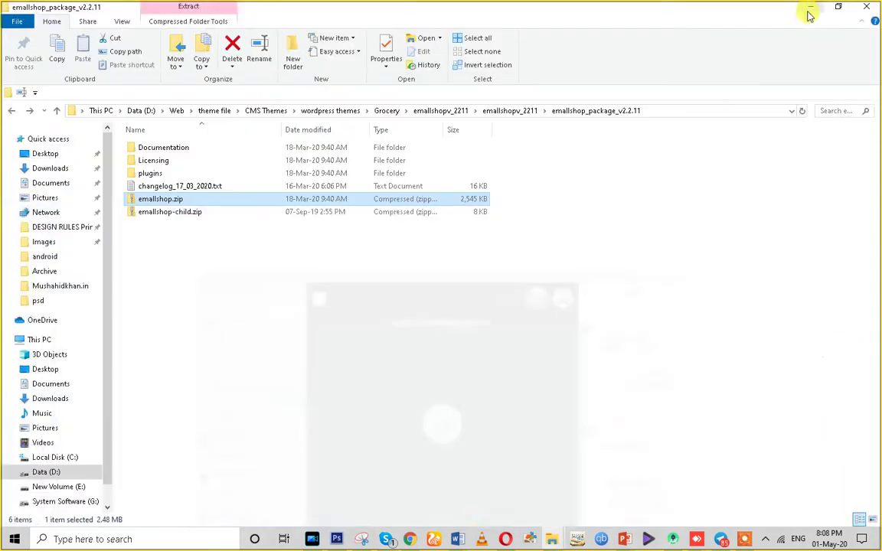
{"action": "left_click", "coordinate": [410, 540]}
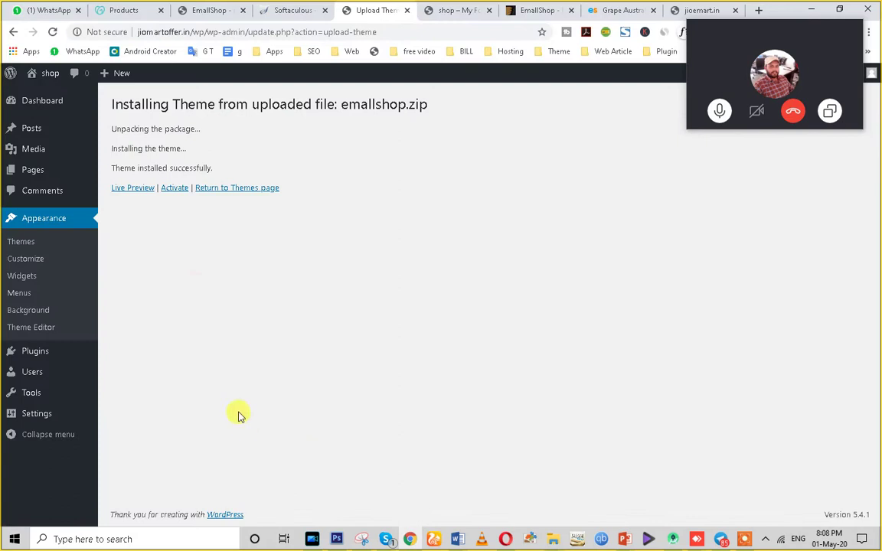
Activate the newly installed EmallShop theme.
{"action": "left_click", "coordinate": [174, 188]}
{"action": "left_click_drag", "start_coordinate": [744, 26], "coordinate": [181, 547]}
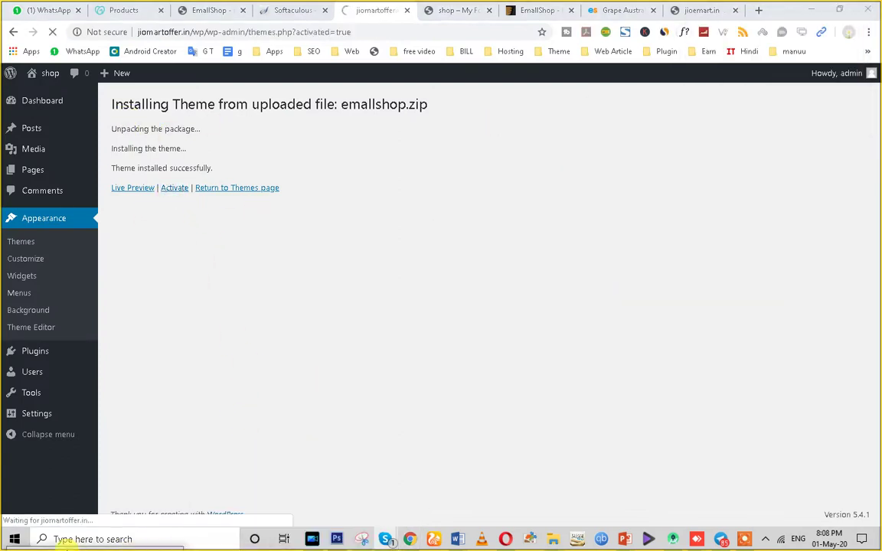
{"action": "scroll", "coordinate": [409, 338], "scroll_direction": "down", "scroll_amount": 3}
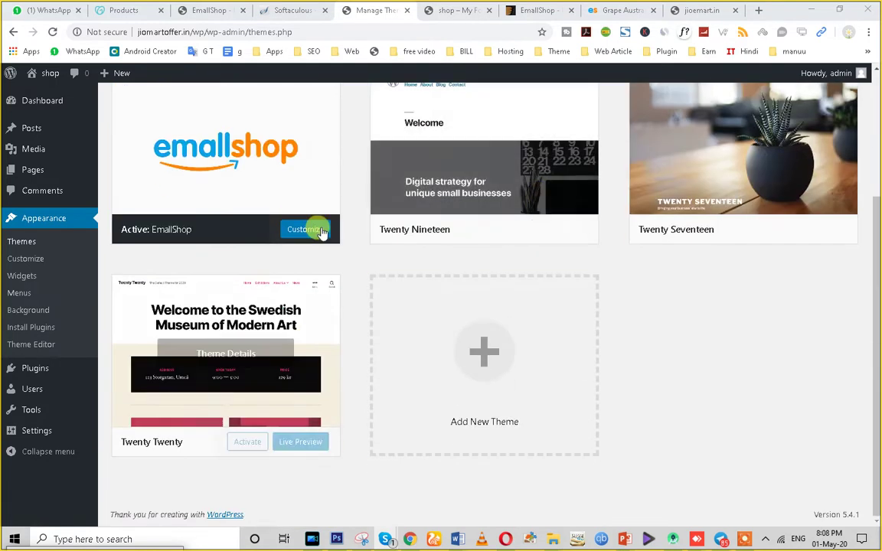
Delete the Twenty Nineteen, Twenty Seventeen and Twenty Twenty themes.
{"action": "left_click", "coordinate": [487, 211]}
{"action": "left_click", "coordinate": [834, 500]}
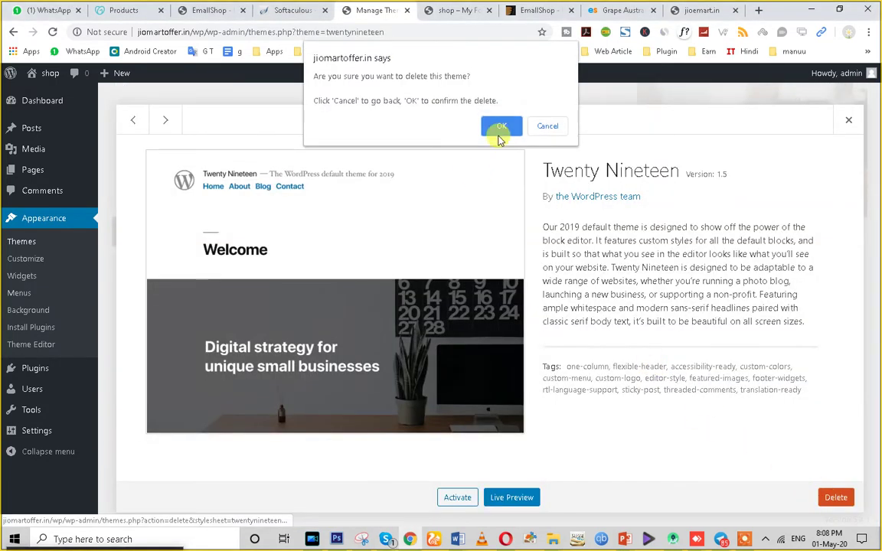
{"action": "left_click", "coordinate": [497, 130]}
{"action": "left_click", "coordinate": [469, 258]}
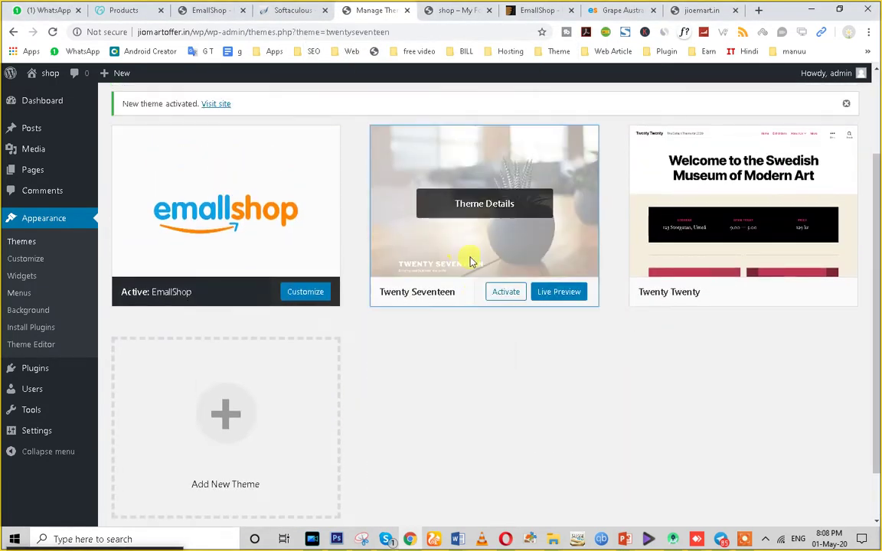
{"action": "left_click", "coordinate": [497, 128]}
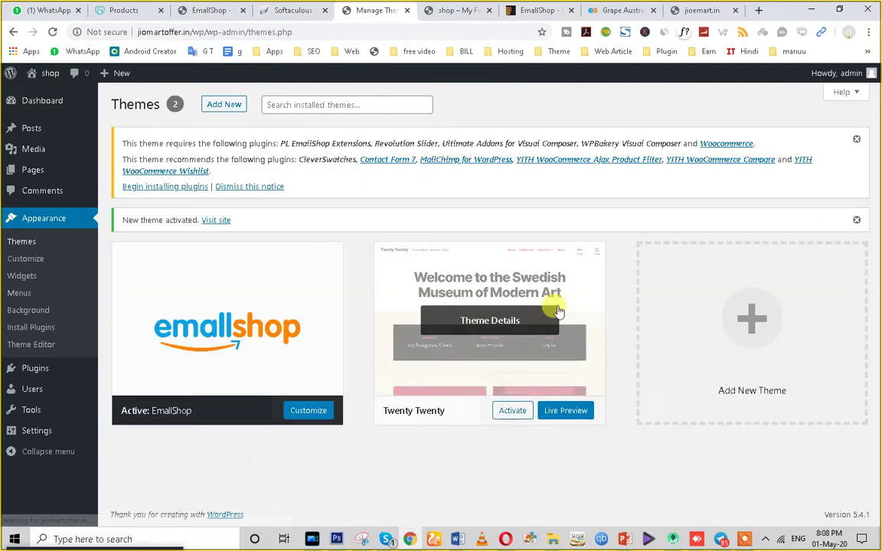
{"action": "left_click", "coordinate": [482, 345]}
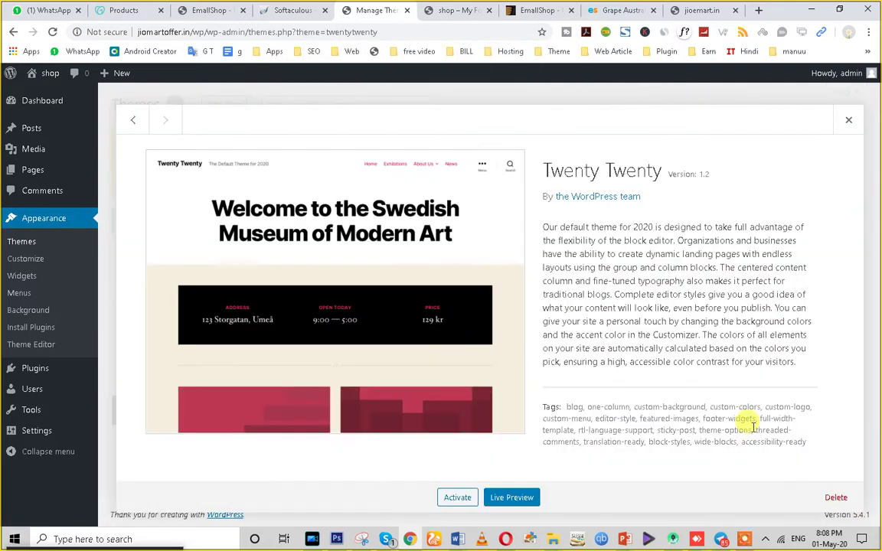
{"action": "left_click", "coordinate": [836, 498]}
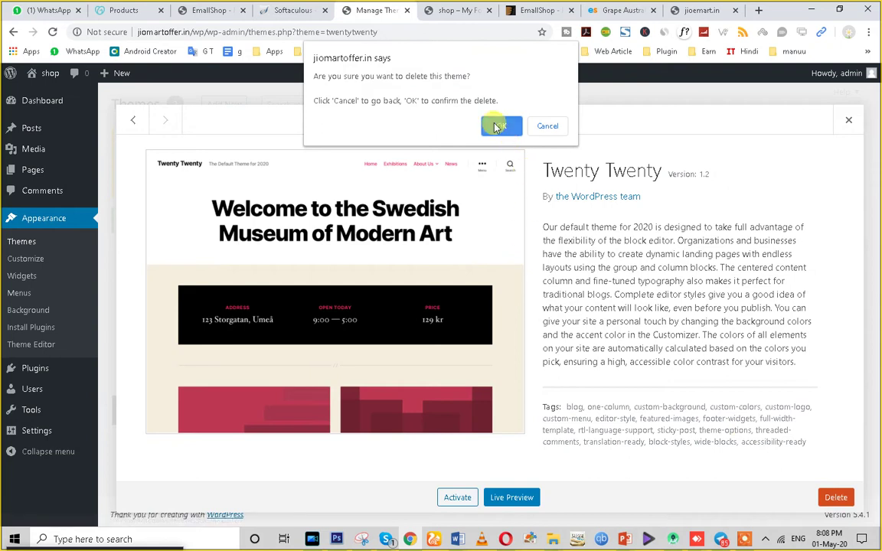
{"action": "left_click", "coordinate": [498, 127]}
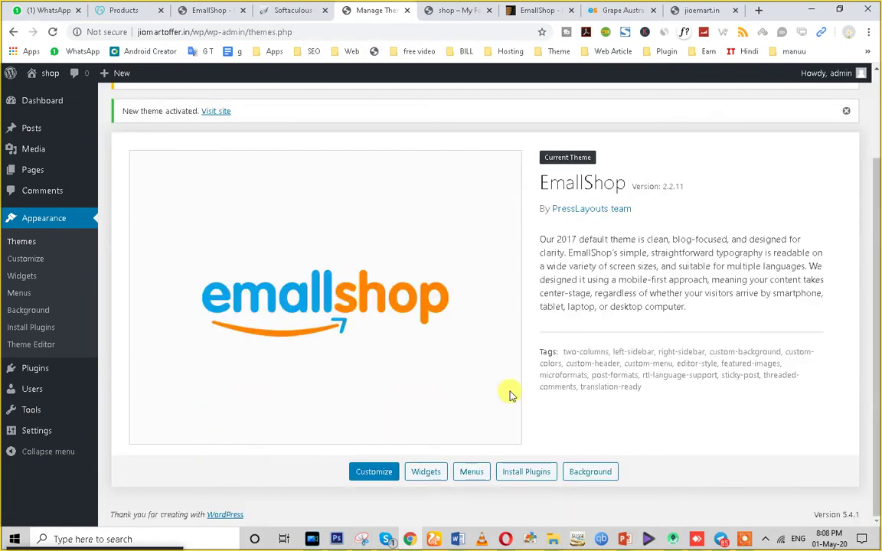
Reload the live shop site to see the EmallShop layout, then return to Themes.
{"action": "left_click", "coordinate": [456, 9]}
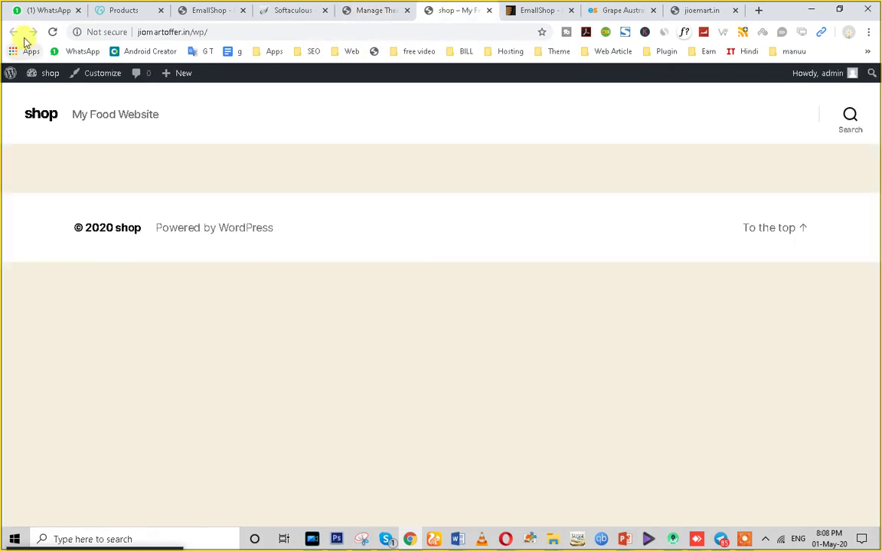
{"action": "left_click", "coordinate": [52, 33]}
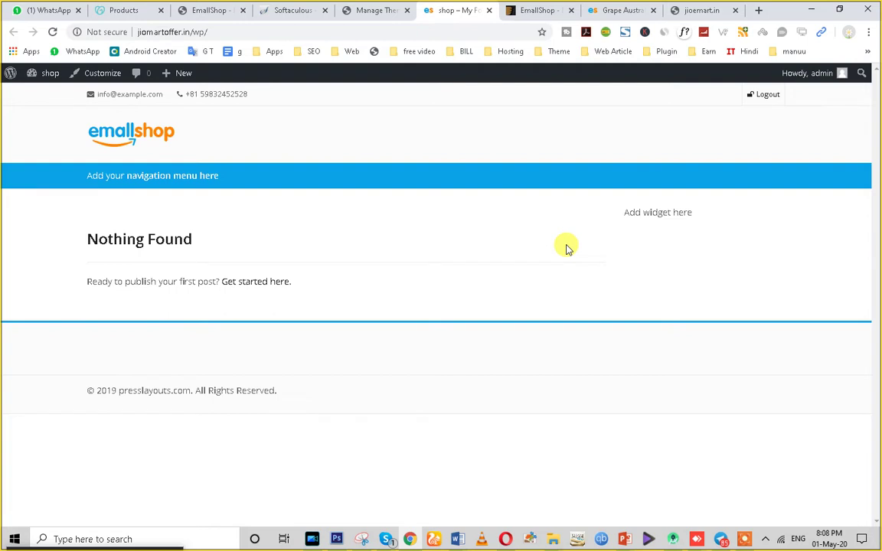
{"action": "left_click", "coordinate": [378, 8]}
{"action": "scroll", "coordinate": [239, 348], "scroll_direction": "up", "scroll_amount": 2}
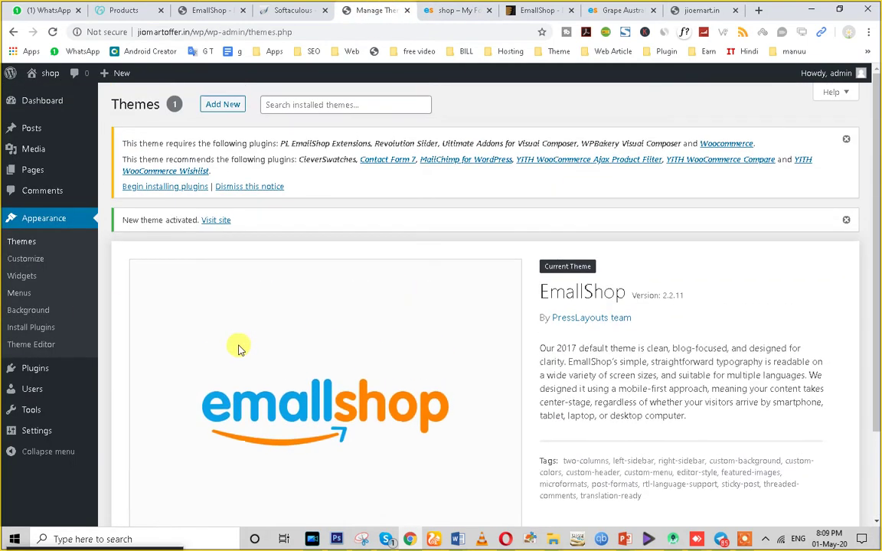
Bulk-install all 11 required EmallShop plugins, then view the Grape Australia demo tab.
{"action": "left_click", "coordinate": [158, 187]}
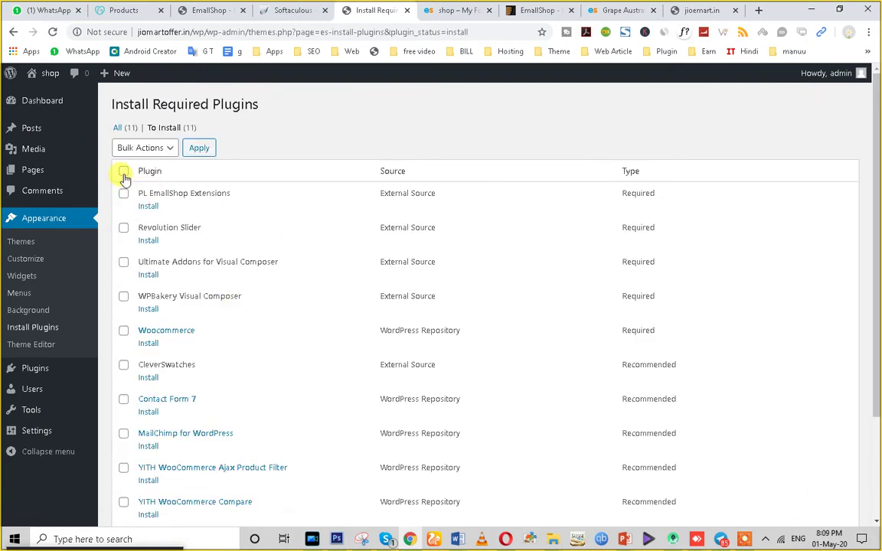
{"action": "left_click", "coordinate": [134, 153]}
{"action": "left_click", "coordinate": [137, 176]}
{"action": "left_click", "coordinate": [198, 148]}
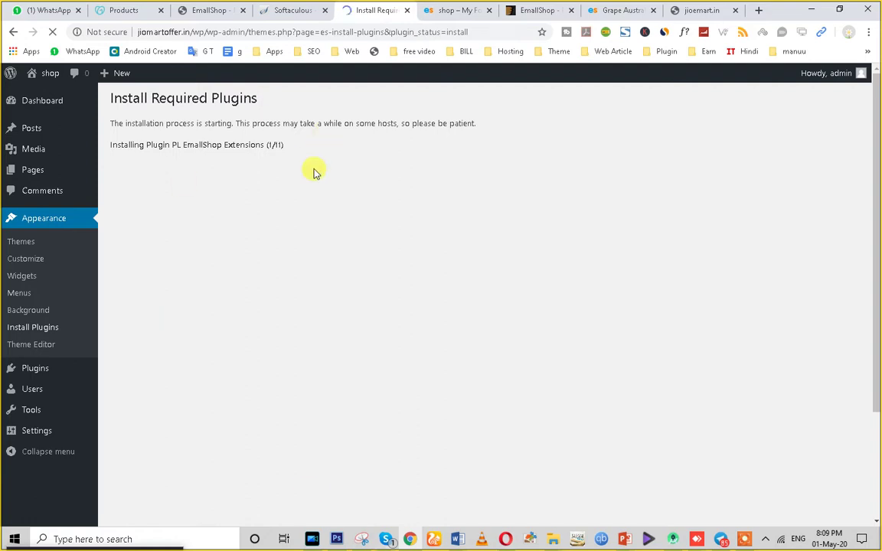
{"action": "left_click", "coordinate": [618, 10]}
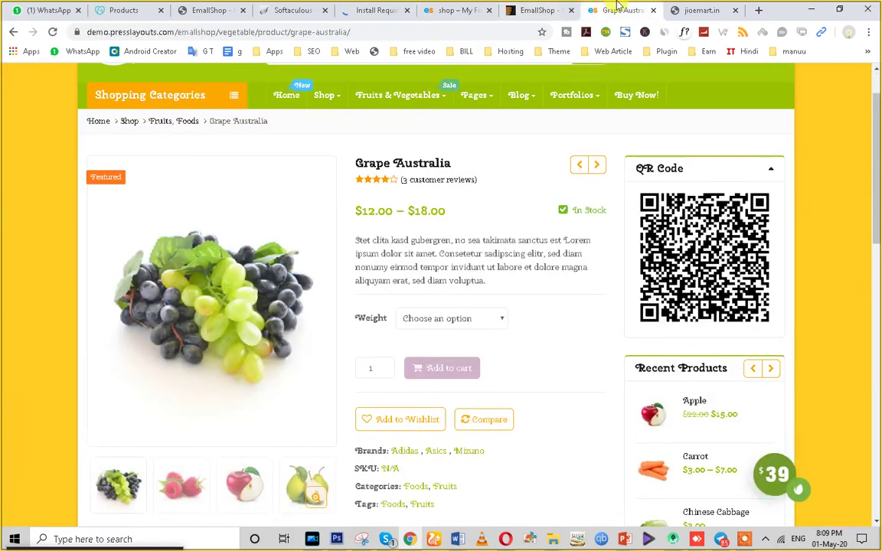
Go to the demo store's home page and dismiss the newsletter popup.
{"action": "scroll", "coordinate": [433, 253], "scroll_direction": "up", "scroll_amount": 2}
{"action": "scroll", "coordinate": [448, 344], "scroll_direction": "down", "scroll_amount": 15}
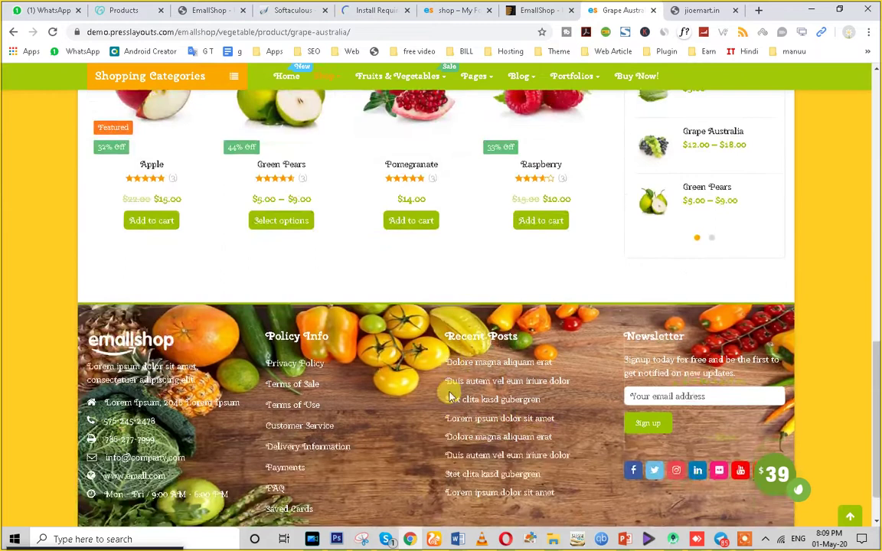
{"action": "scroll", "coordinate": [451, 410], "scroll_direction": "up", "scroll_amount": 15}
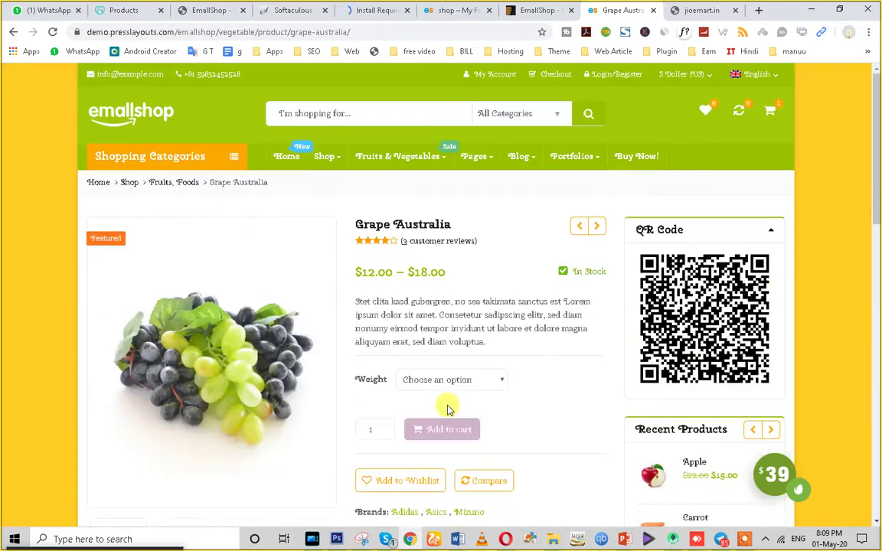
{"action": "left_click", "coordinate": [296, 161]}
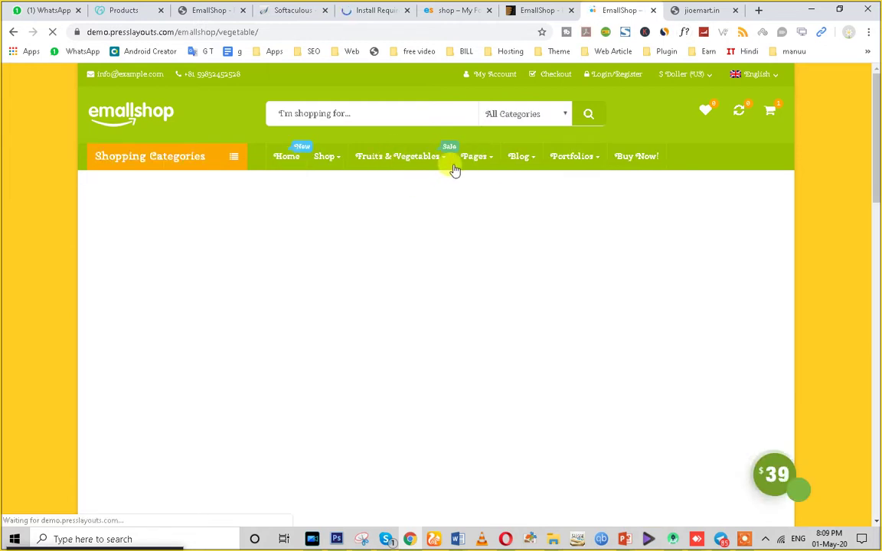
{"action": "scroll", "coordinate": [262, 296], "scroll_direction": "down", "scroll_amount": 5}
{"action": "scroll", "coordinate": [716, 366], "scroll_direction": "down", "scroll_amount": 4}
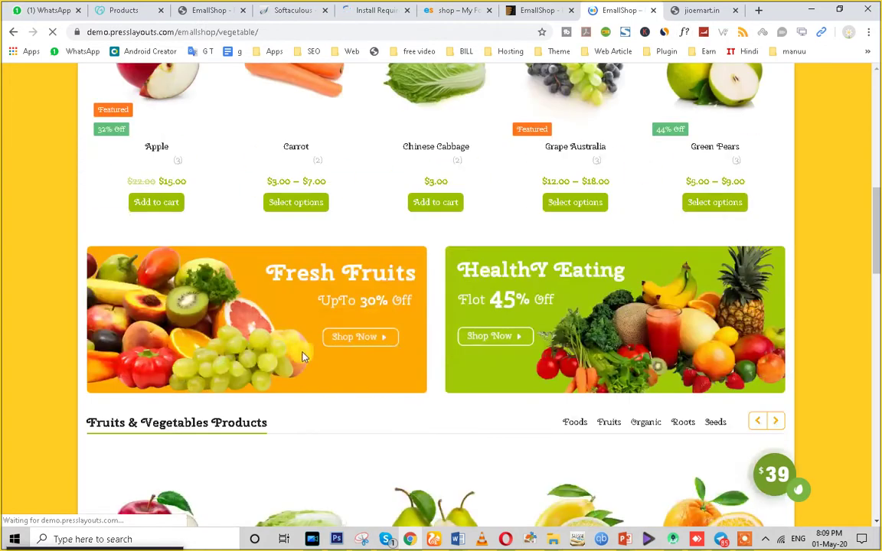
{"action": "scroll", "coordinate": [384, 315], "scroll_direction": "up", "scroll_amount": 2}
{"action": "scroll", "coordinate": [299, 428], "scroll_direction": "down", "scroll_amount": 1}
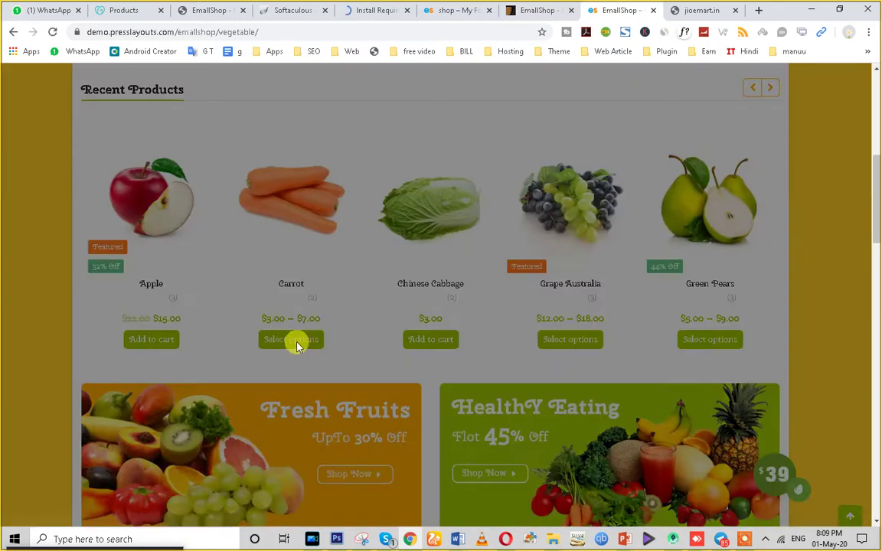
{"action": "left_click", "coordinate": [591, 124]}
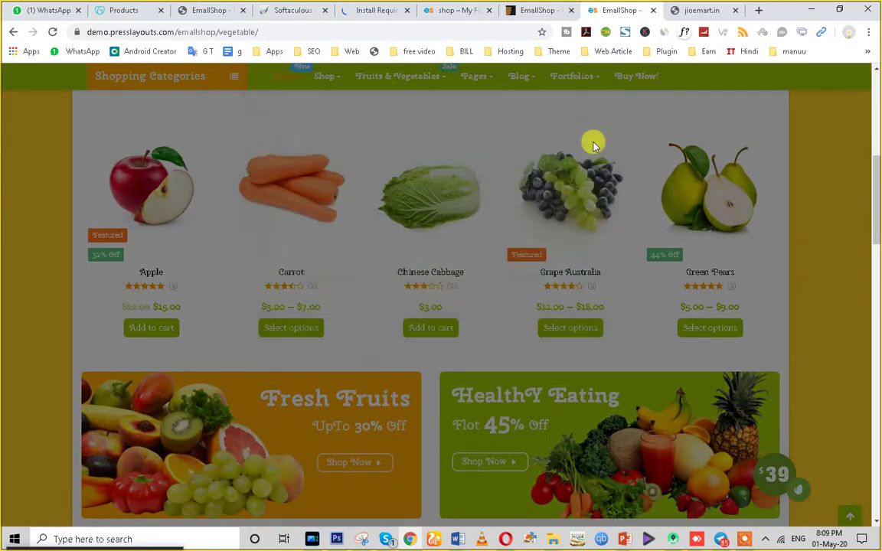
Add 3 KG of Carrot to the cart and proceed to checkout.
{"action": "left_click", "coordinate": [296, 328]}
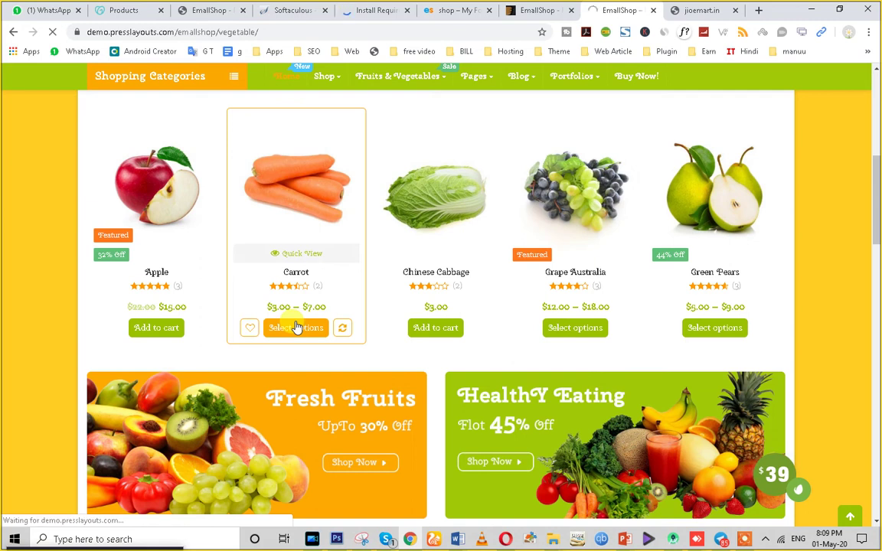
{"action": "scroll", "coordinate": [605, 299], "scroll_direction": "down", "scroll_amount": 2}
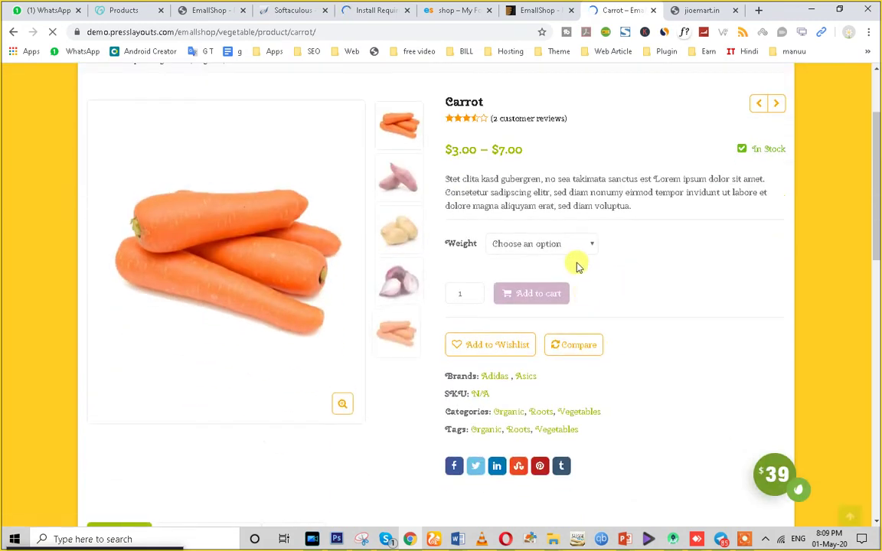
{"action": "left_click", "coordinate": [562, 245]}
{"action": "left_click", "coordinate": [548, 274]}
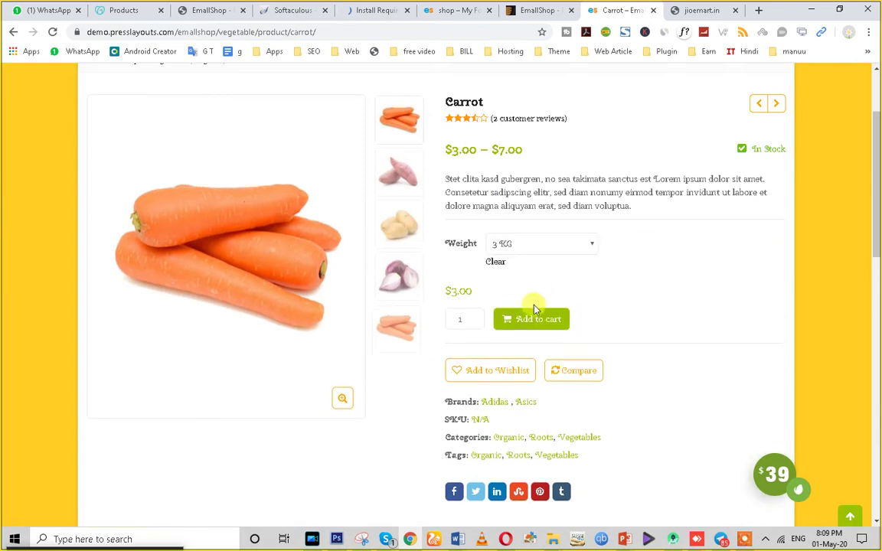
{"action": "left_click", "coordinate": [532, 322]}
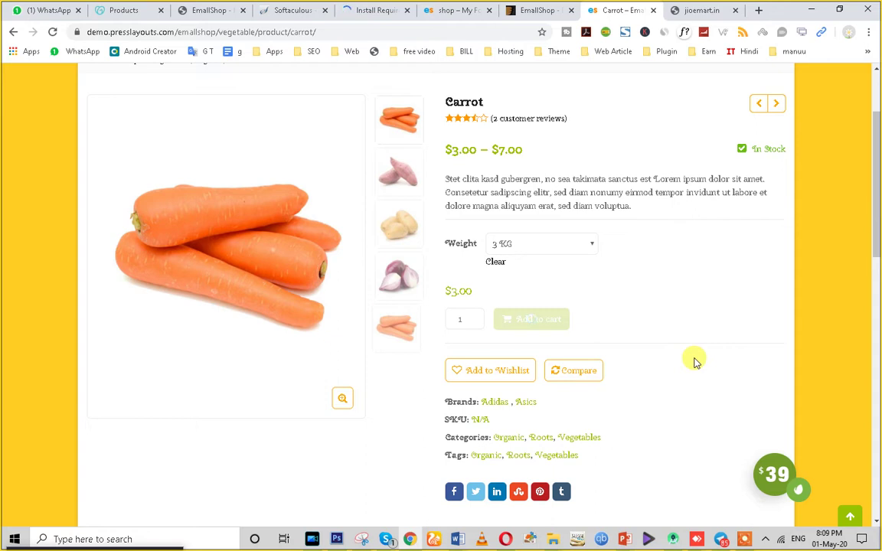
{"action": "scroll", "coordinate": [695, 362], "scroll_direction": "up", "scroll_amount": 2}
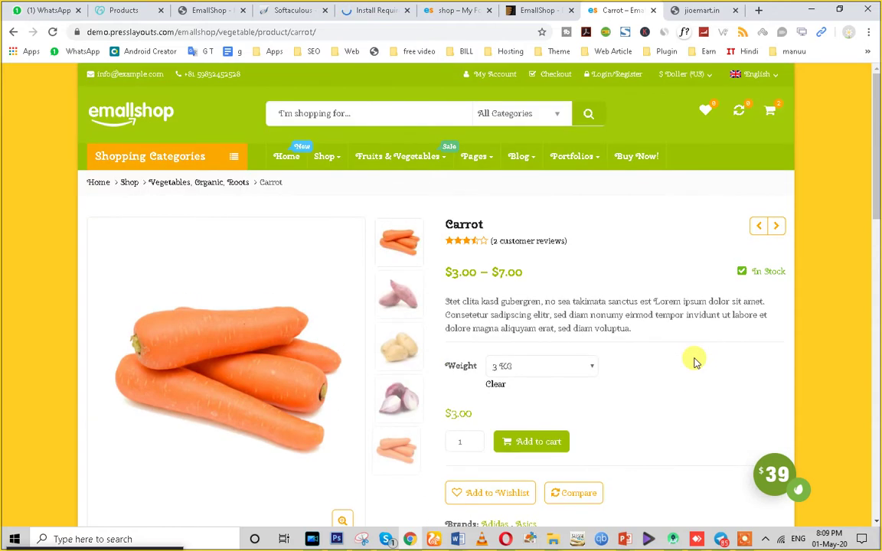
{"action": "mouse_move", "coordinate": [774, 111]}
{"action": "left_click", "coordinate": [692, 298]}
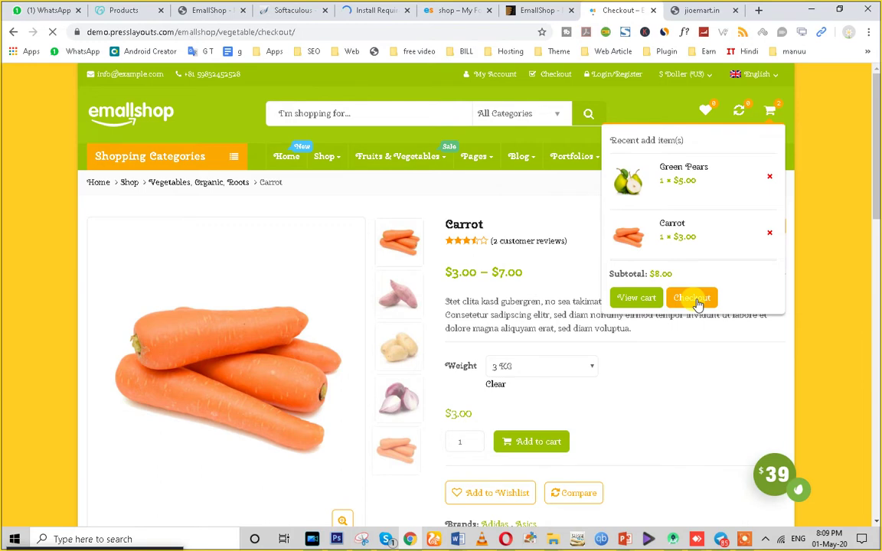
Step through the billing first name, last name and company name fields.
{"action": "scroll", "coordinate": [502, 335], "scroll_direction": "down", "scroll_amount": 4}
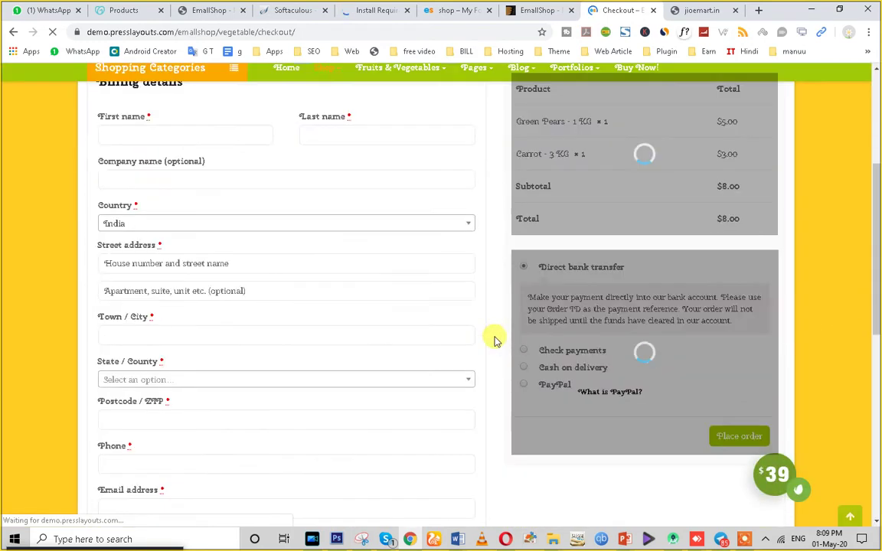
{"action": "scroll", "coordinate": [304, 282], "scroll_direction": "up", "scroll_amount": 1}
{"action": "left_click", "coordinate": [130, 188]}
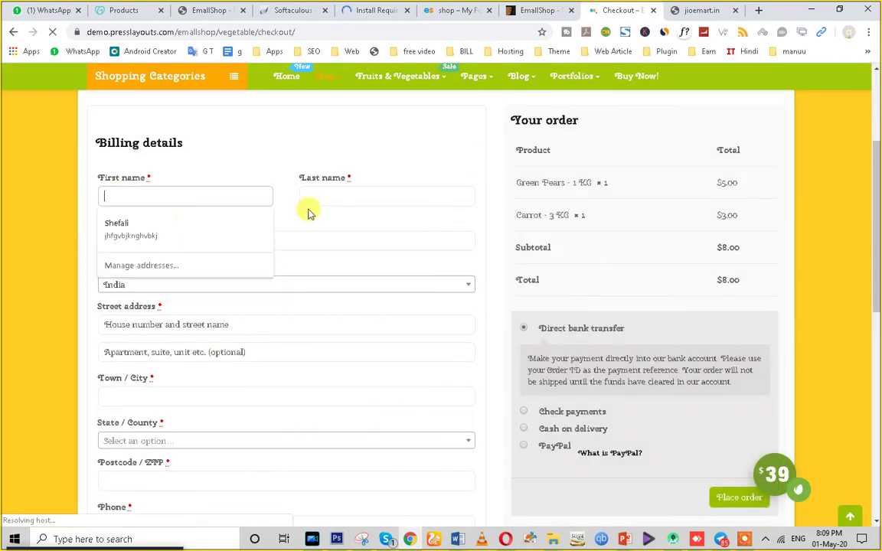
{"action": "left_click", "coordinate": [310, 197]}
{"action": "left_click", "coordinate": [144, 239]}
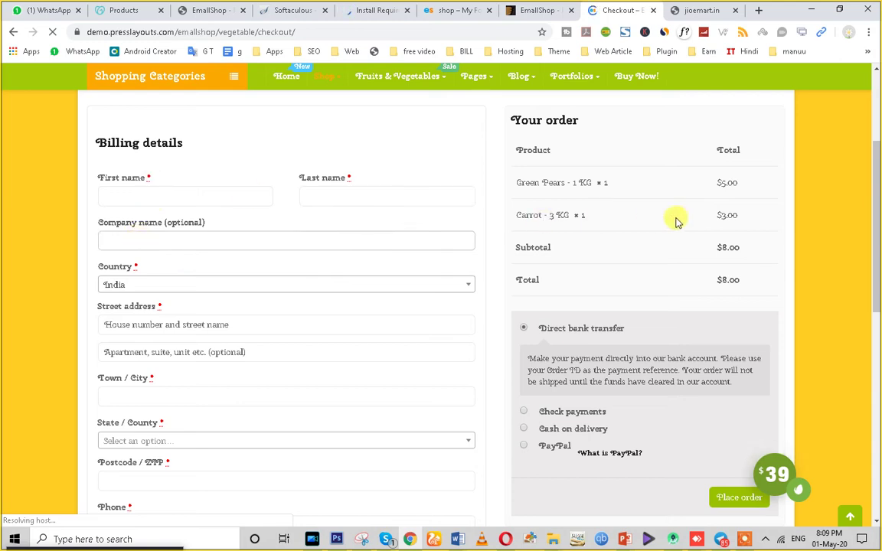
{"action": "scroll", "coordinate": [613, 275], "scroll_direction": "down", "scroll_amount": 4}
{"action": "scroll", "coordinate": [459, 313], "scroll_direction": "up", "scroll_amount": 2}
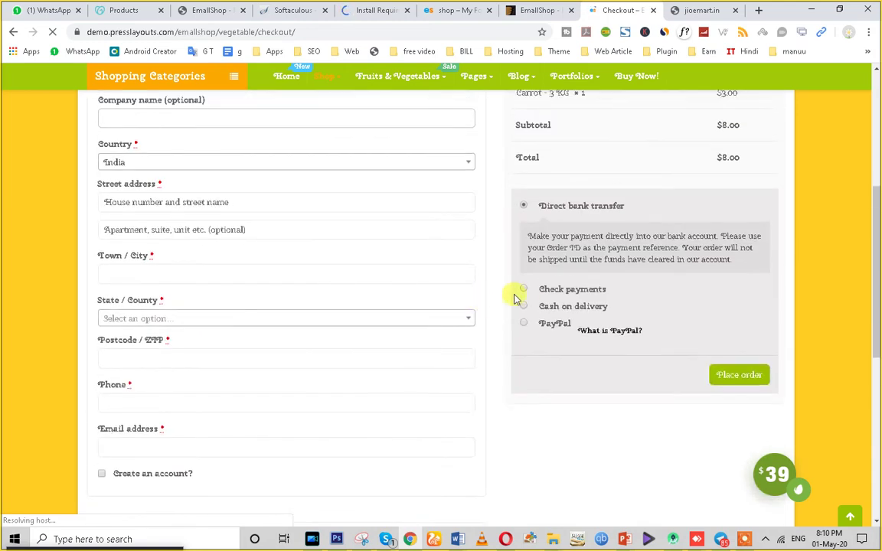
{"action": "scroll", "coordinate": [514, 299], "scroll_direction": "up", "scroll_amount": 2}
Try each payment method, settling on cash on delivery, and glance at the plugin tab.
{"action": "double_click", "coordinate": [552, 330]}
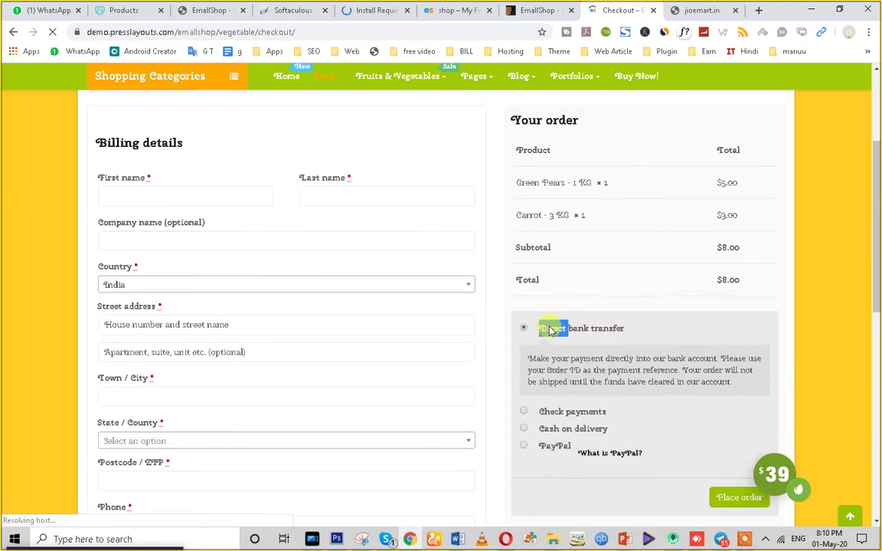
{"action": "left_click", "coordinate": [552, 413]}
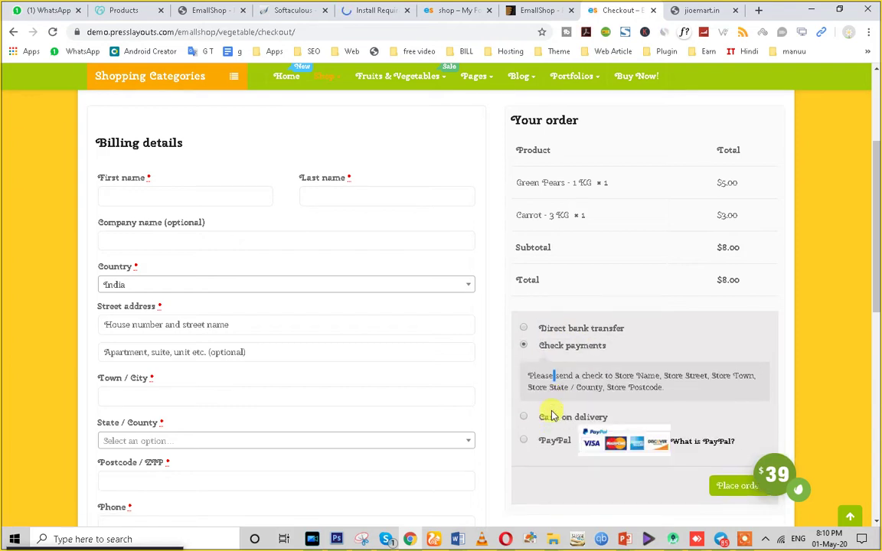
{"action": "left_click", "coordinate": [544, 419]}
{"action": "left_click", "coordinate": [545, 429]}
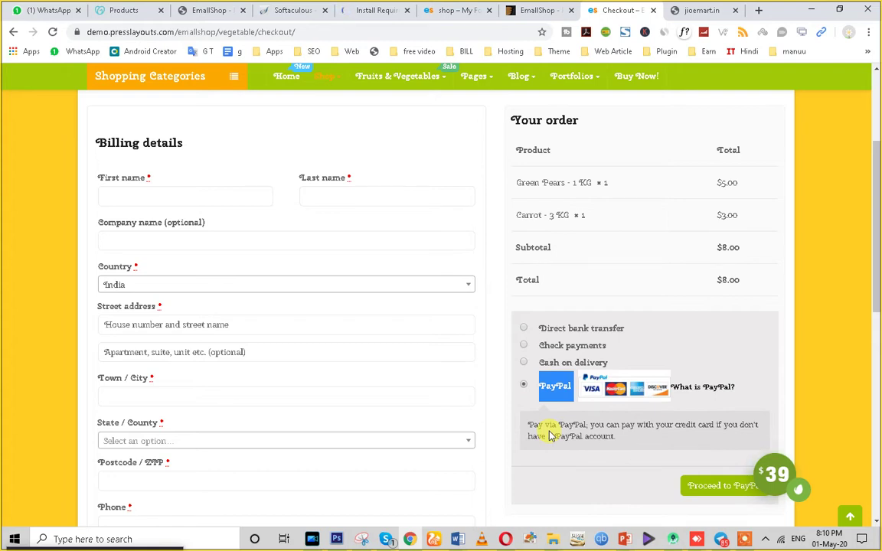
{"action": "left_click", "coordinate": [550, 364]}
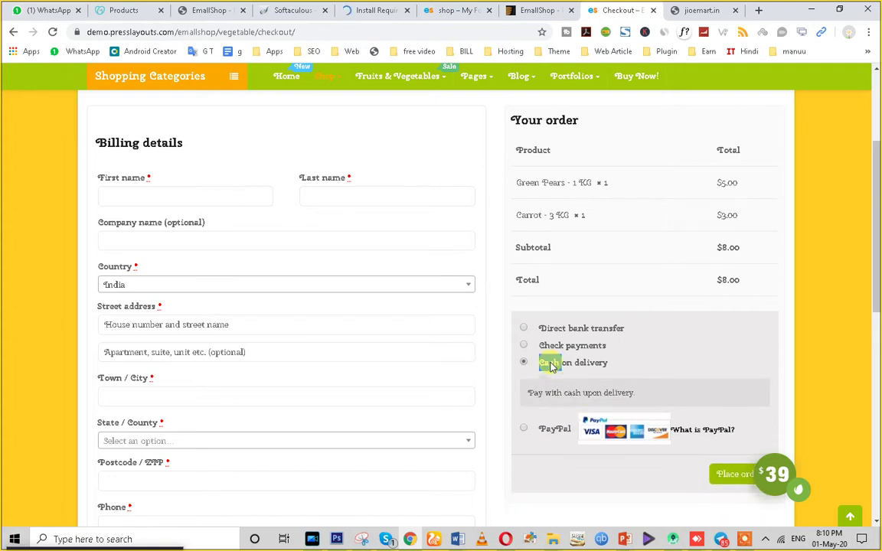
{"action": "left_click", "coordinate": [353, 9]}
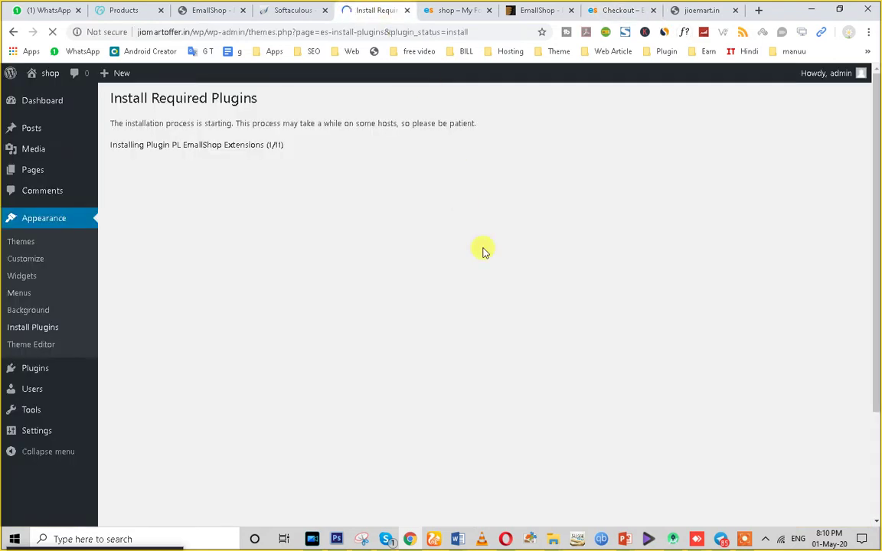
{"action": "left_click", "coordinate": [589, 7]}
{"action": "scroll", "coordinate": [616, 316], "scroll_direction": "down", "scroll_amount": 7}
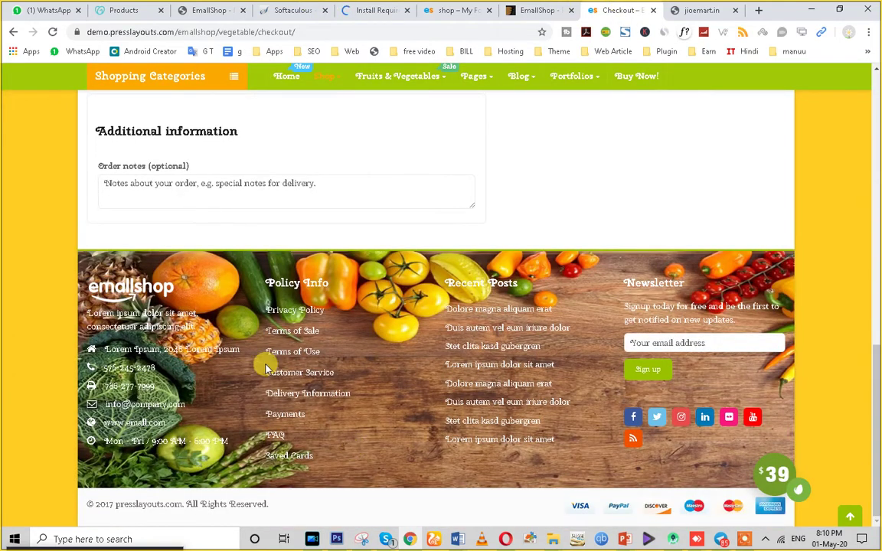
Inspect the footer, header logo, and the English language and $ Doller (US) currency dropdowns.
{"action": "left_click_drag", "start_coordinate": [90, 271], "coordinate": [786, 429]}
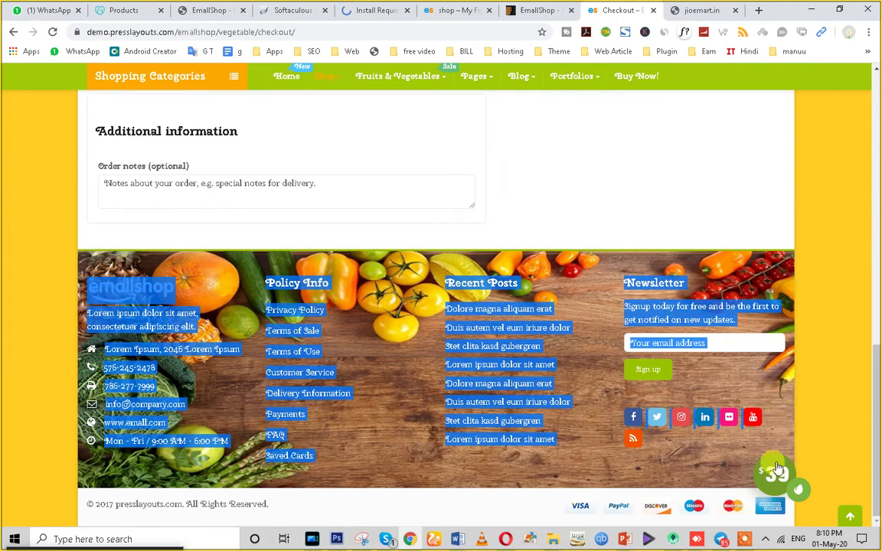
{"action": "scroll", "coordinate": [434, 477], "scroll_direction": "up", "scroll_amount": 8}
{"action": "scroll", "coordinate": [429, 477], "scroll_direction": "up", "scroll_amount": 2}
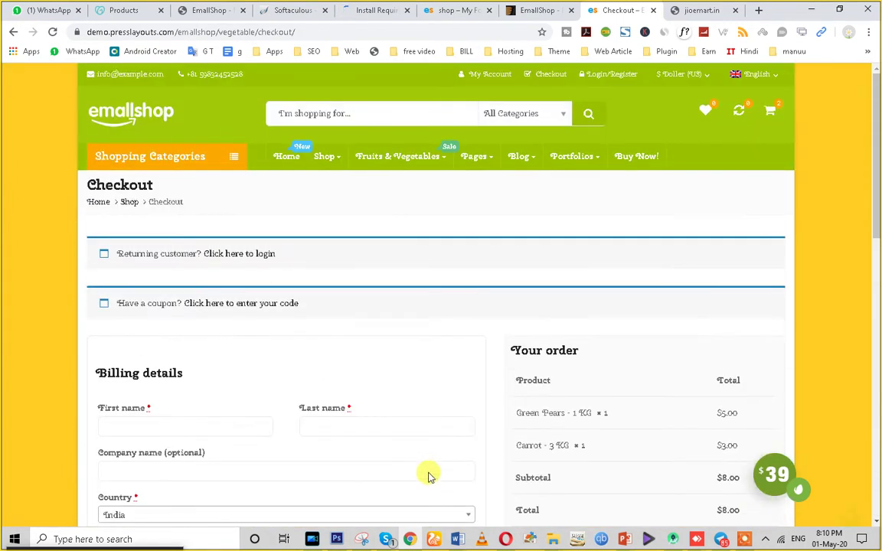
{"action": "left_click_drag", "start_coordinate": [71, 93], "coordinate": [662, 144]}
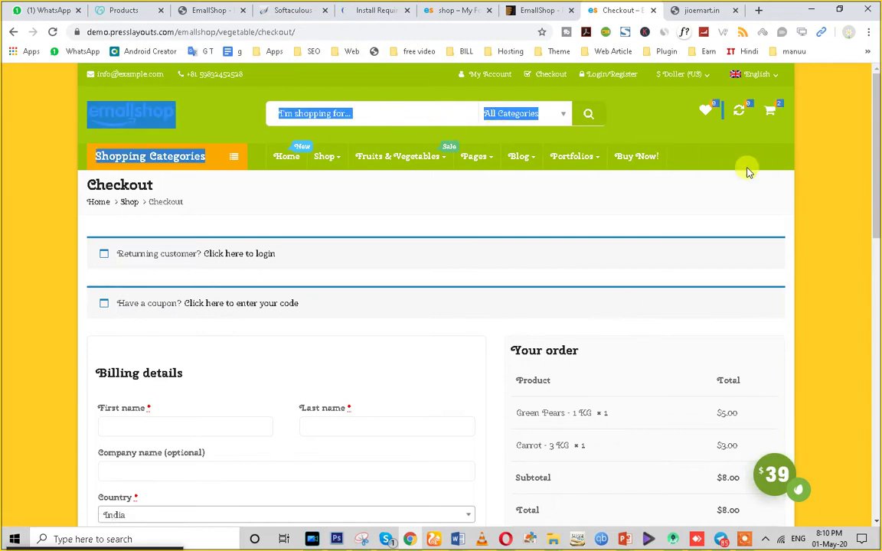
{"action": "left_click", "coordinate": [366, 222]}
{"action": "mouse_move", "coordinate": [331, 155]}
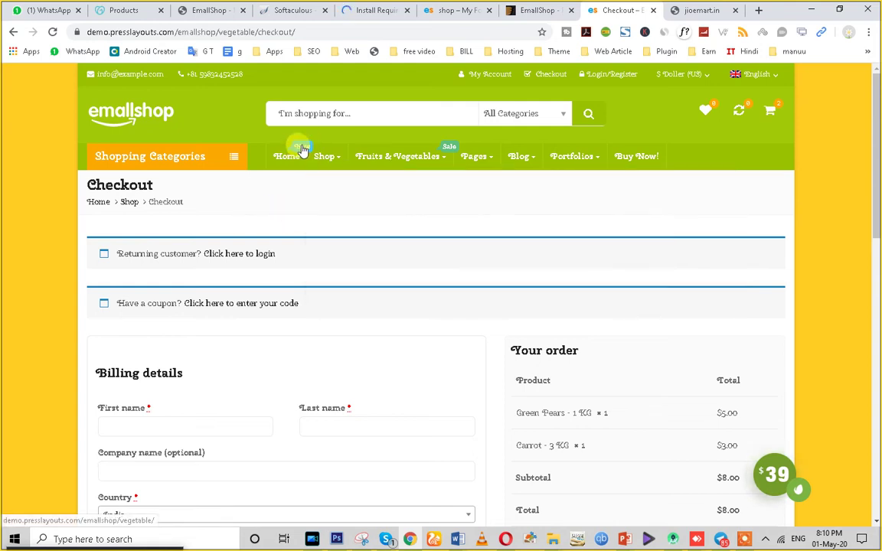
{"action": "mouse_move", "coordinate": [448, 153]}
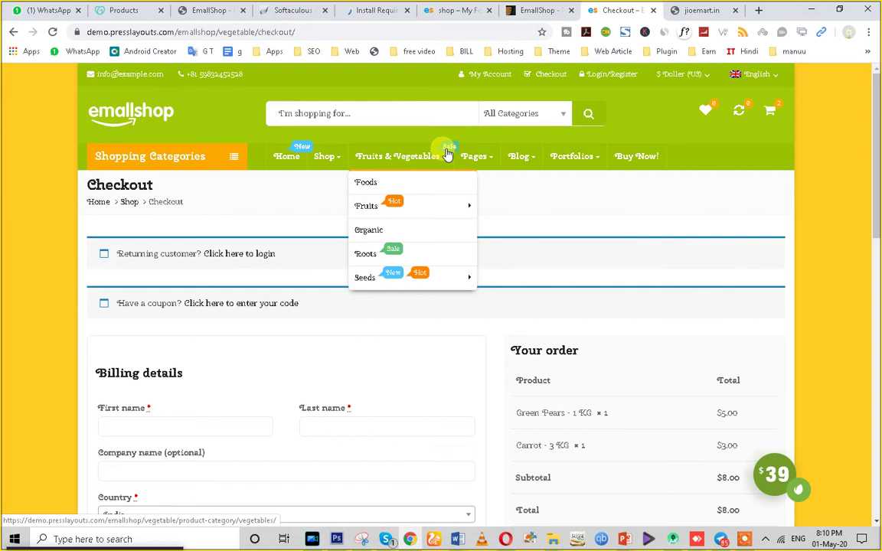
{"action": "mouse_move", "coordinate": [386, 203]}
{"action": "mouse_move", "coordinate": [498, 234]}
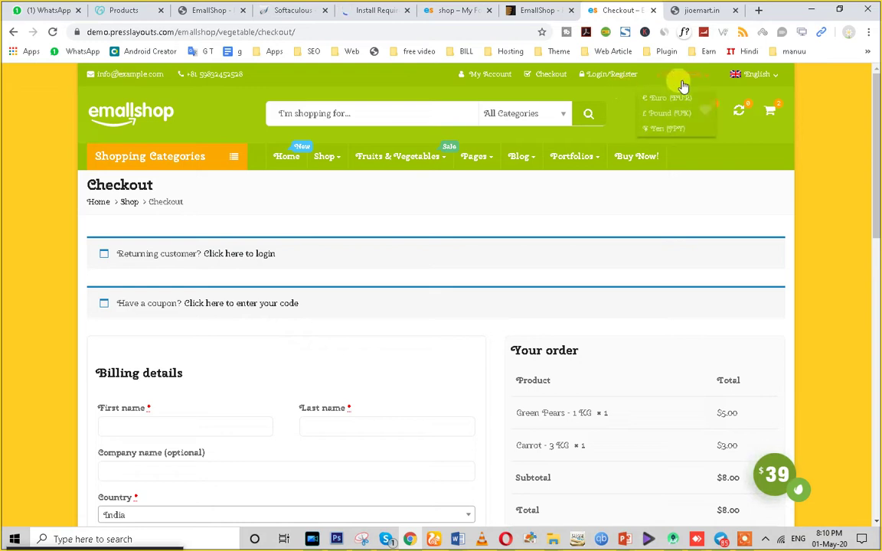
{"action": "mouse_move", "coordinate": [764, 75]}
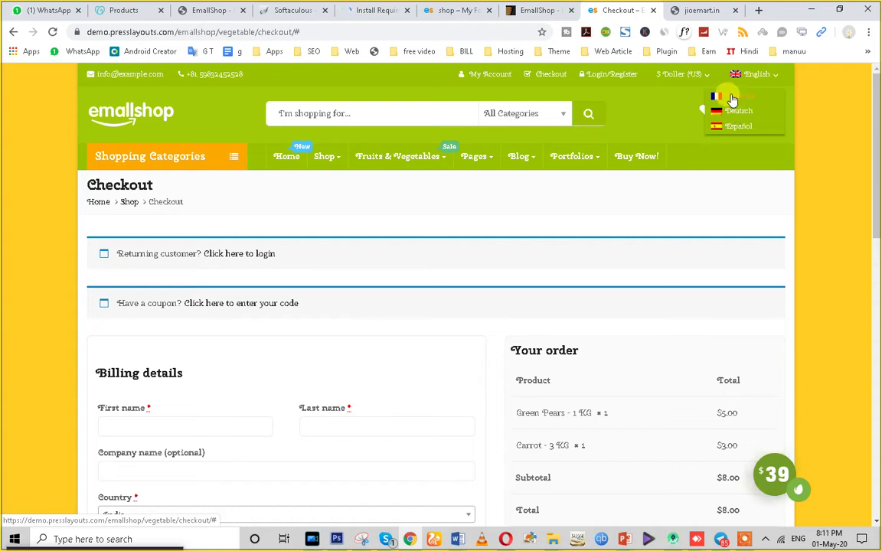
{"action": "mouse_move", "coordinate": [682, 76]}
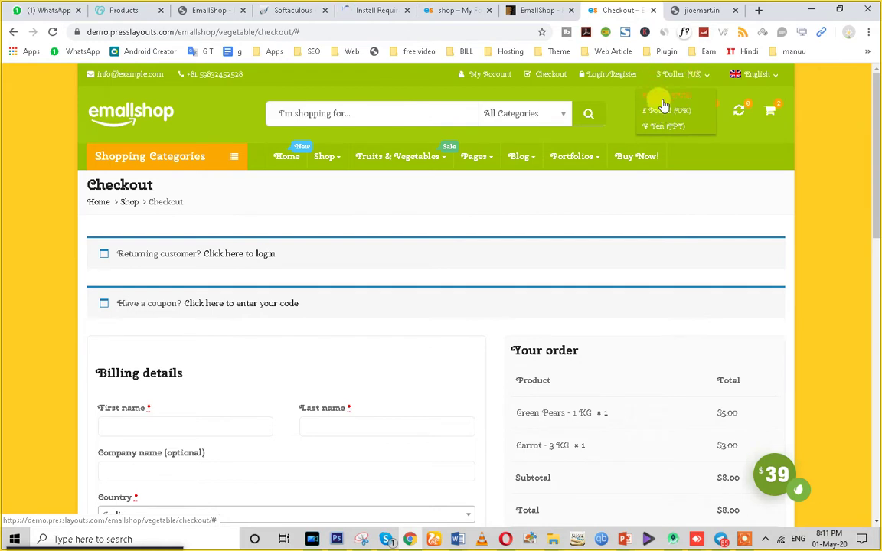
Open the checkout Login/Register form twice and close it each time.
{"action": "left_click", "coordinate": [591, 75]}
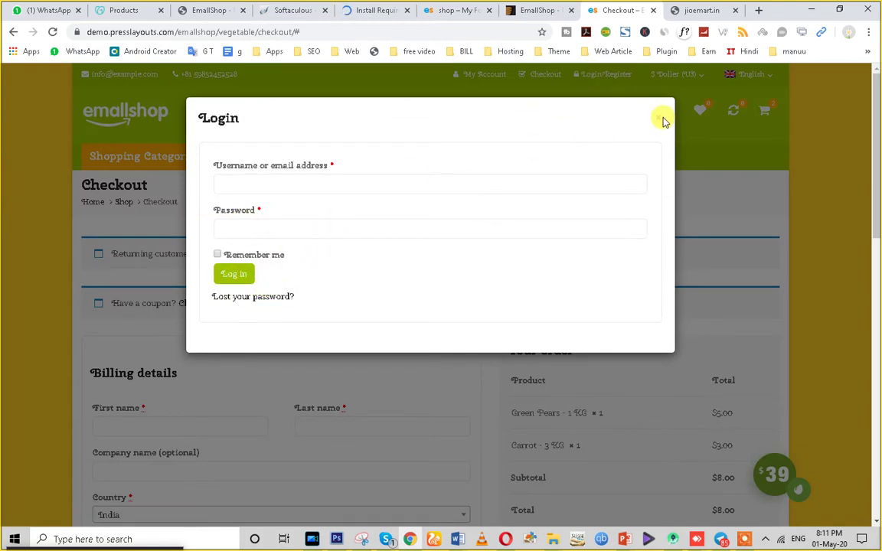
{"action": "left_click", "coordinate": [260, 182]}
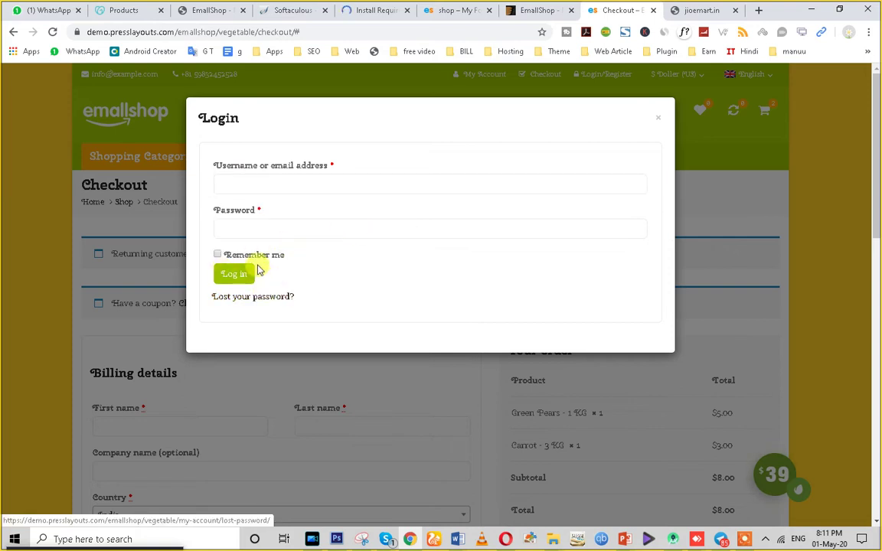
{"action": "left_click", "coordinate": [656, 118]}
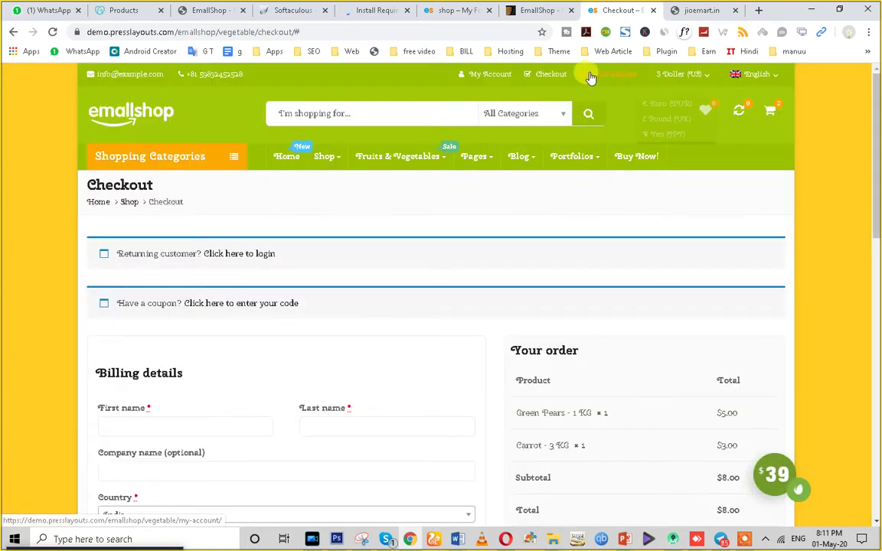
{"action": "left_click", "coordinate": [591, 76]}
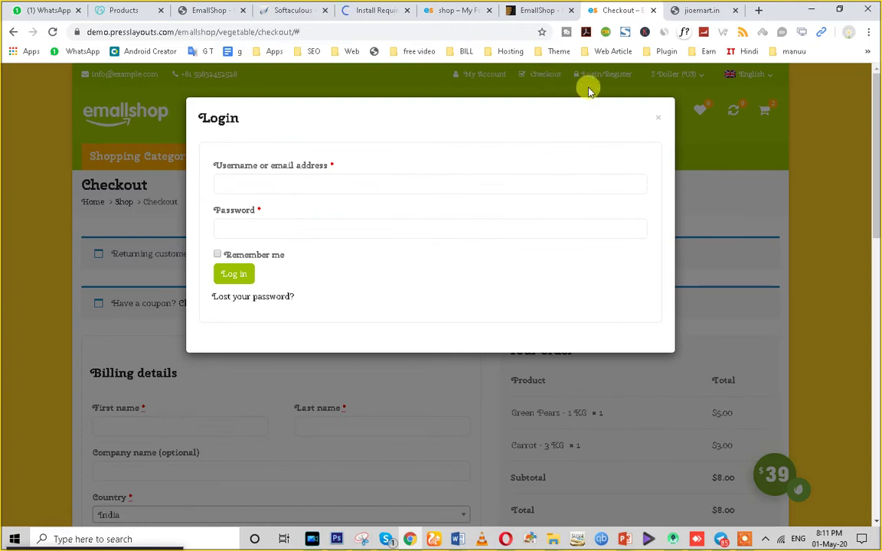
{"action": "left_click", "coordinate": [659, 119]}
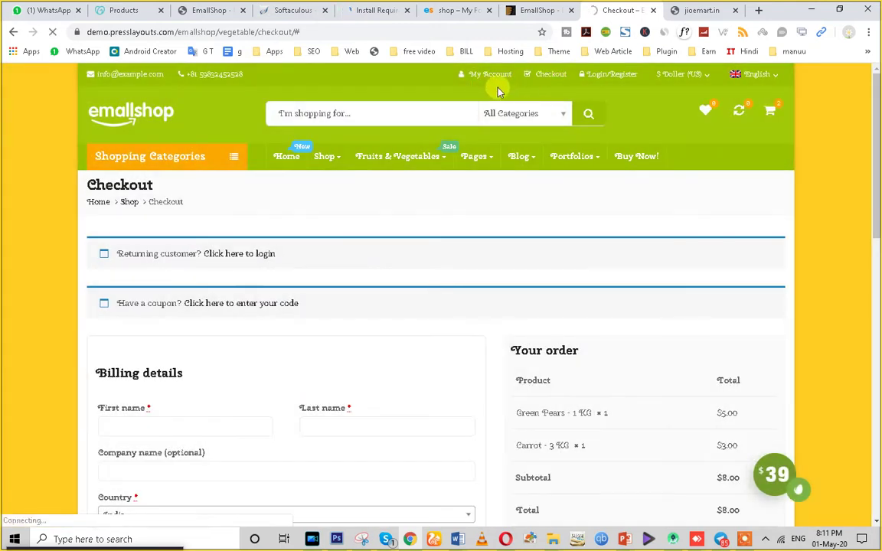
Dismiss the newsletter popup, open Fruits & Vegetables, and check plugin installation progress.
{"action": "scroll", "coordinate": [319, 300], "scroll_direction": "down", "scroll_amount": 10}
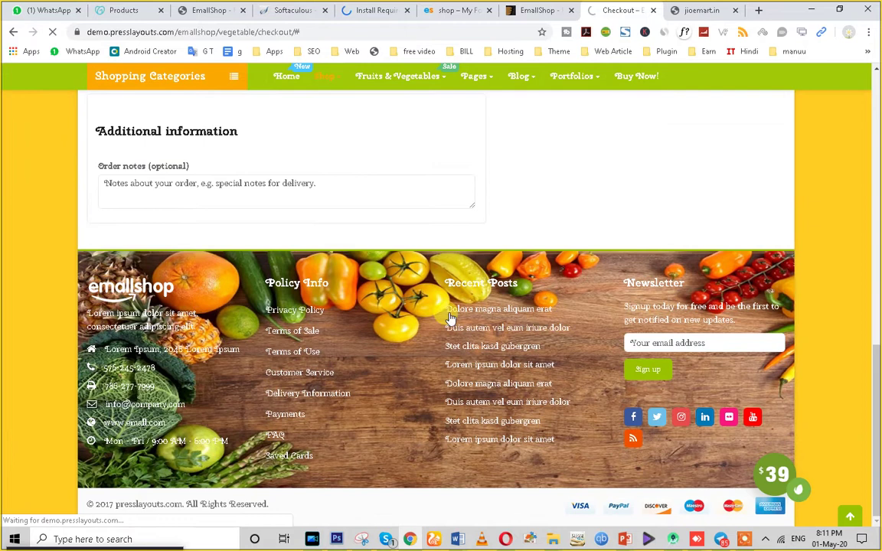
{"action": "scroll", "coordinate": [399, 330], "scroll_direction": "up", "scroll_amount": 10}
{"action": "mouse_move", "coordinate": [376, 165]}
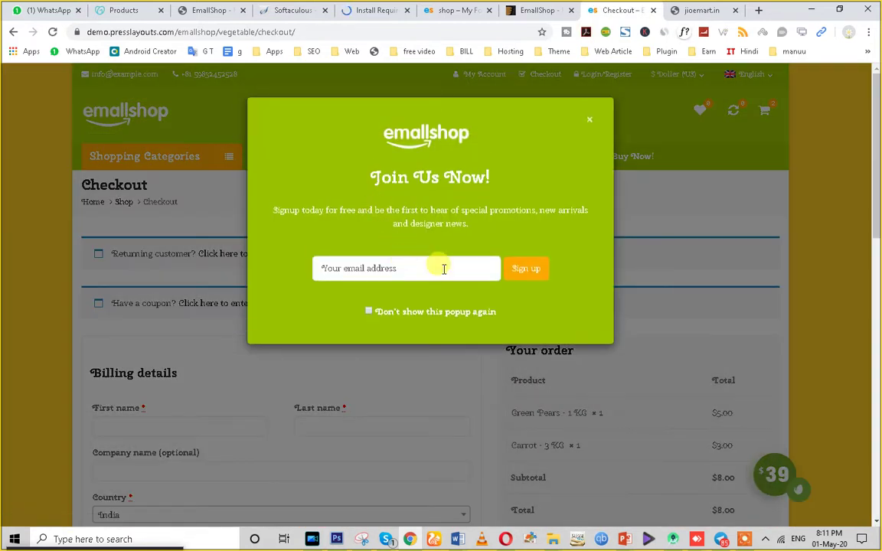
{"action": "left_click", "coordinate": [518, 268]}
{"action": "left_click", "coordinate": [587, 119]}
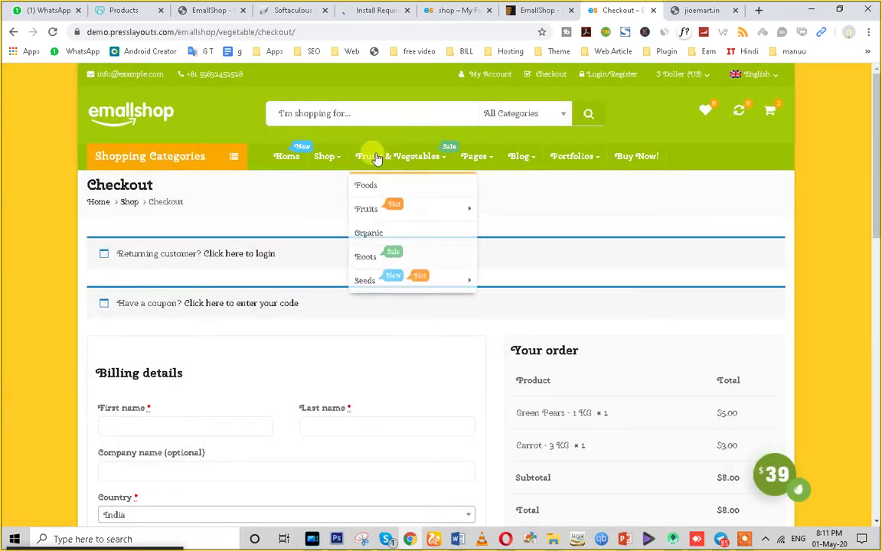
{"action": "left_click", "coordinate": [376, 157]}
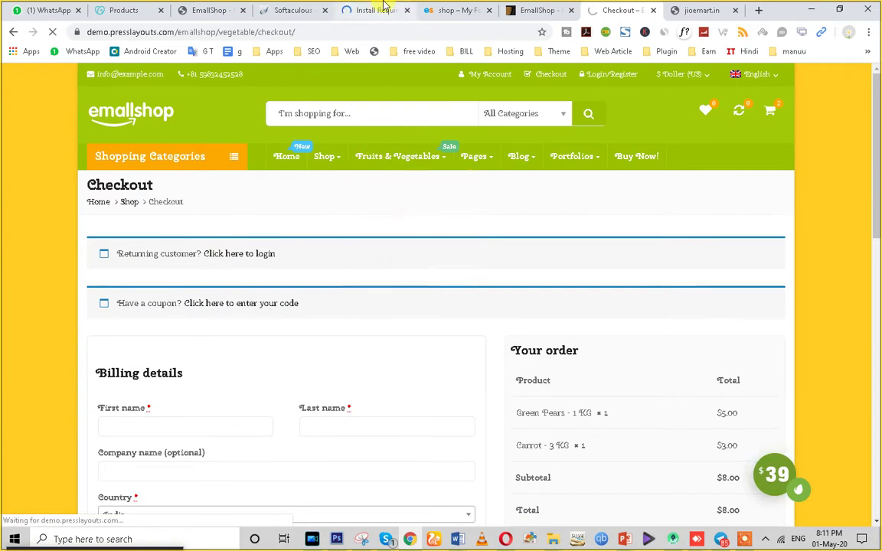
{"action": "left_click", "coordinate": [383, 10]}
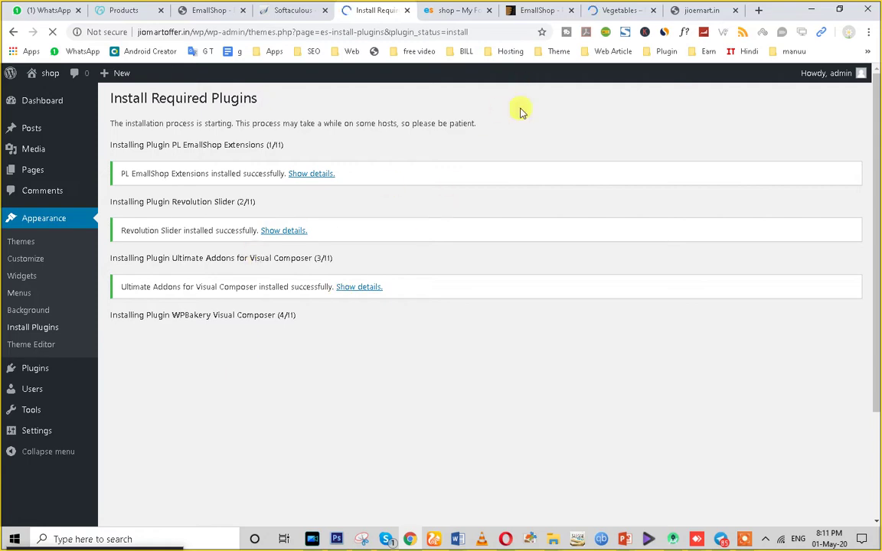
Scroll through the EmallShop demo's Vegetables category page.
{"action": "left_click", "coordinate": [616, 9]}
{"action": "scroll", "coordinate": [460, 320], "scroll_direction": "down", "scroll_amount": 3}
{"action": "scroll", "coordinate": [451, 334], "scroll_direction": "up", "scroll_amount": 3}
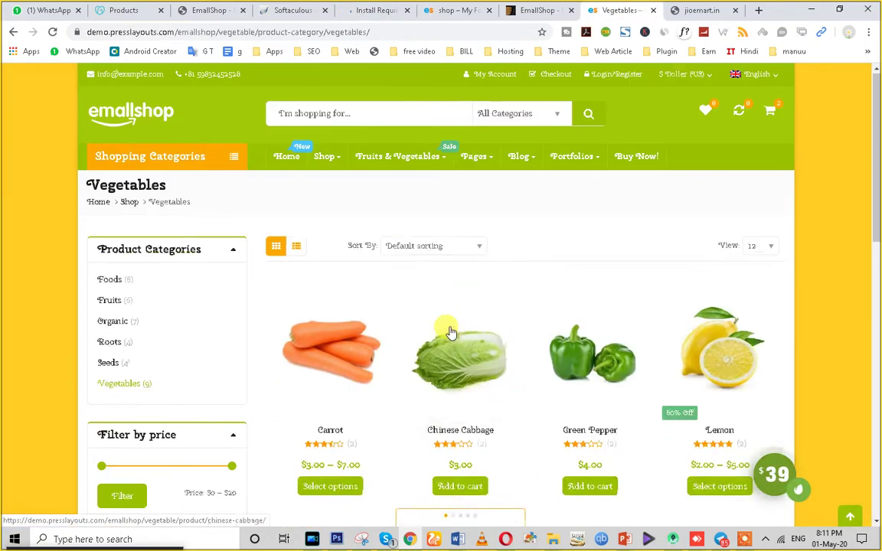
{"action": "scroll", "coordinate": [451, 331], "scroll_direction": "down", "scroll_amount": 8}
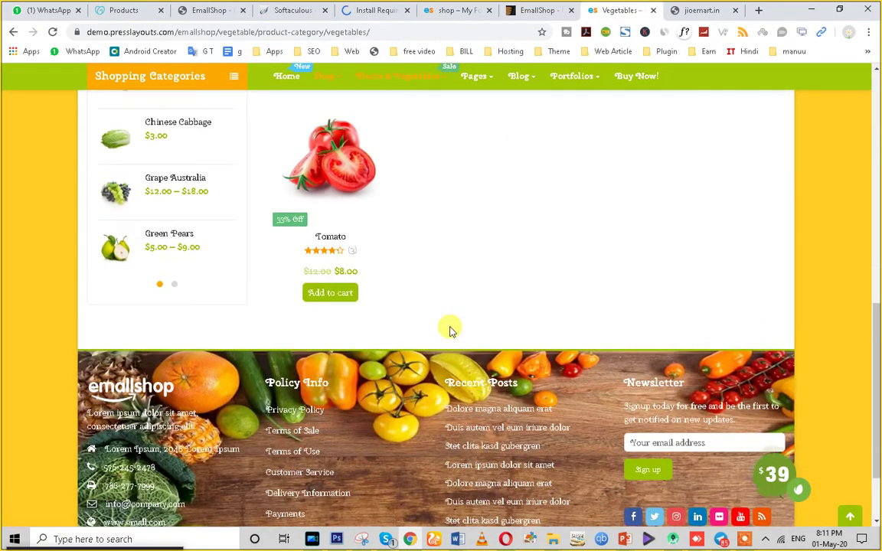
{"action": "scroll", "coordinate": [451, 331], "scroll_direction": "up", "scroll_amount": 3}
{"action": "scroll", "coordinate": [451, 331], "scroll_direction": "up", "scroll_amount": 5}
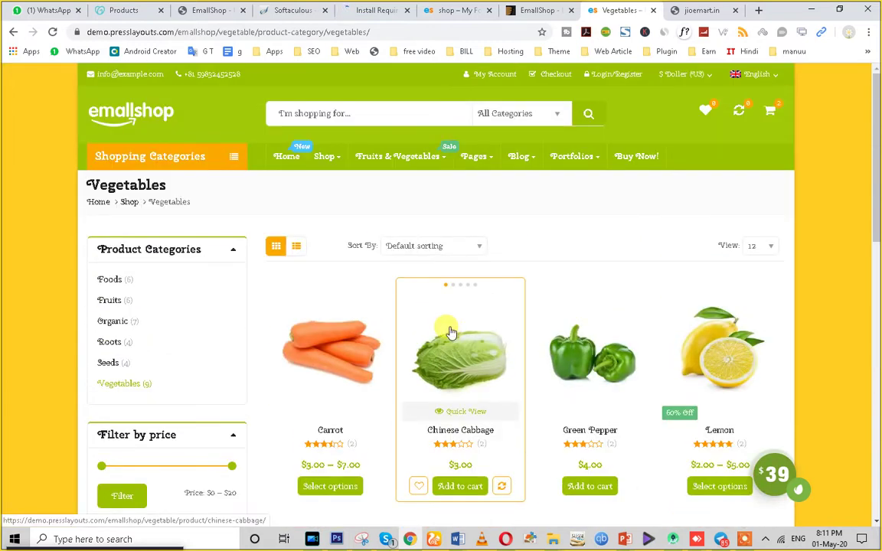
Load bigbasket.com in the spare jioemart.in tab.
{"action": "left_click", "coordinate": [715, 7]}
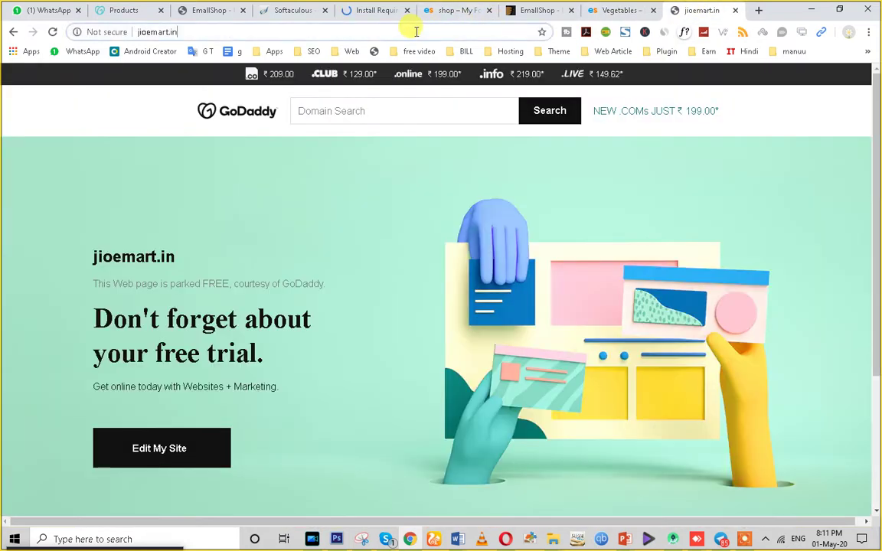
{"action": "type", "text": "bi"}
{"action": "key", "text": "Return"}
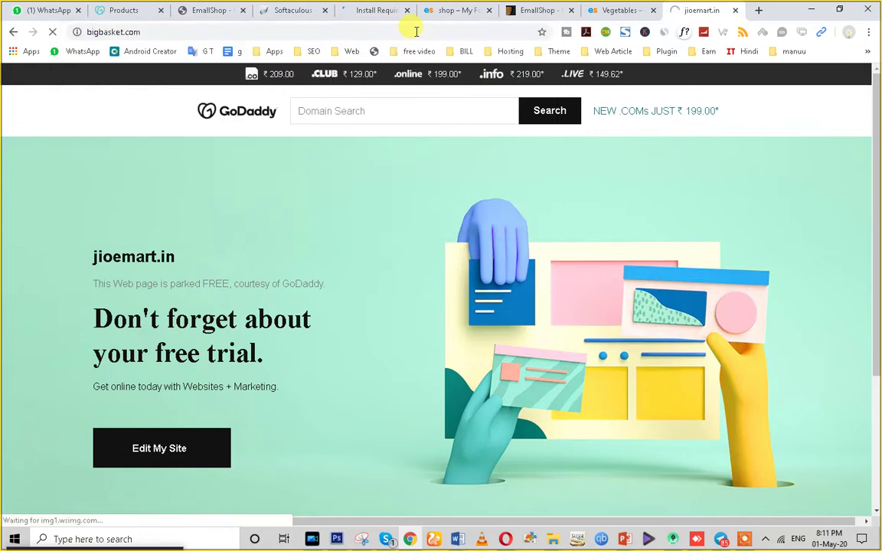
Switch the nine Vegetables products to list view, then back to grid view.
{"action": "left_click", "coordinate": [616, 10]}
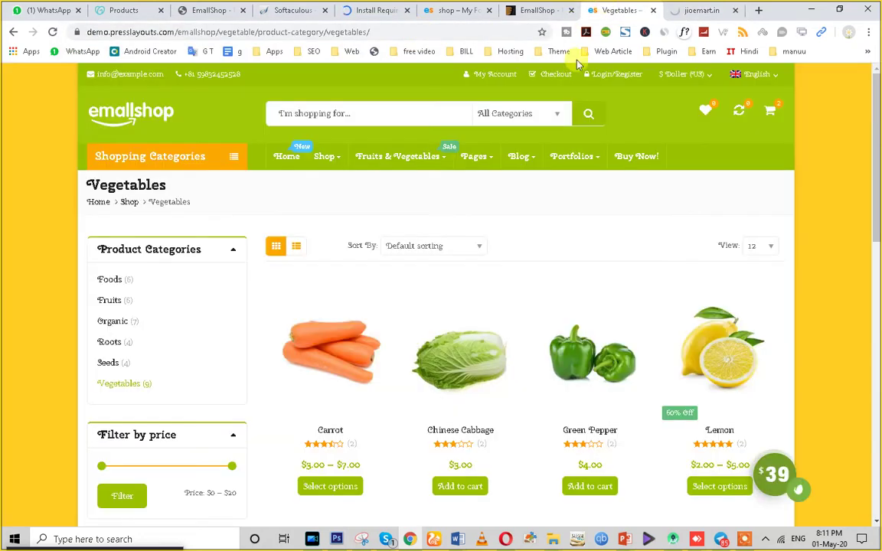
{"action": "scroll", "coordinate": [542, 331], "scroll_direction": "down", "scroll_amount": 3}
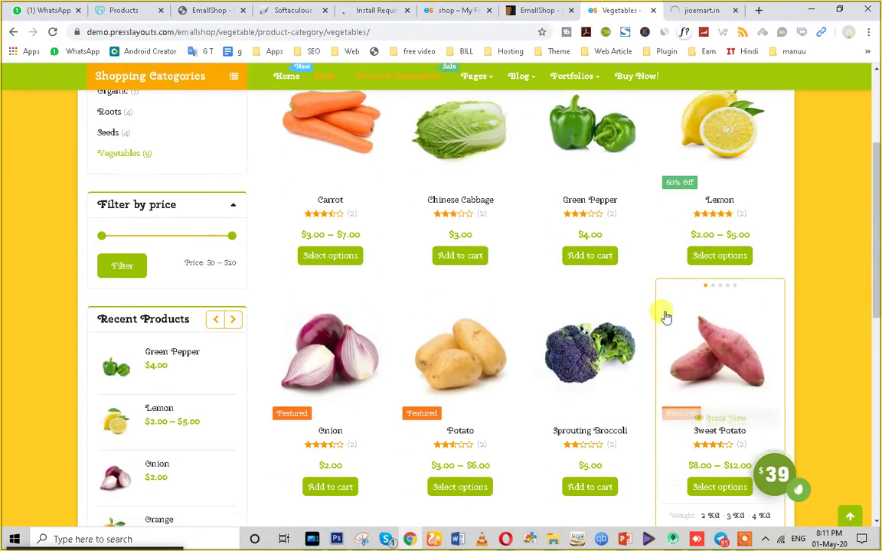
{"action": "scroll", "coordinate": [666, 315], "scroll_direction": "down", "scroll_amount": 3}
{"action": "scroll", "coordinate": [655, 341], "scroll_direction": "up", "scroll_amount": 3}
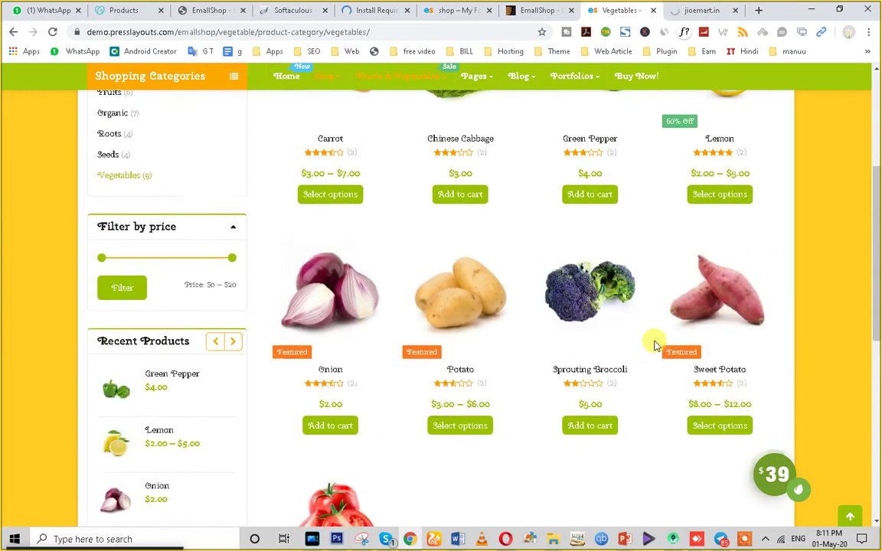
{"action": "scroll", "coordinate": [230, 268], "scroll_direction": "up", "scroll_amount": 3}
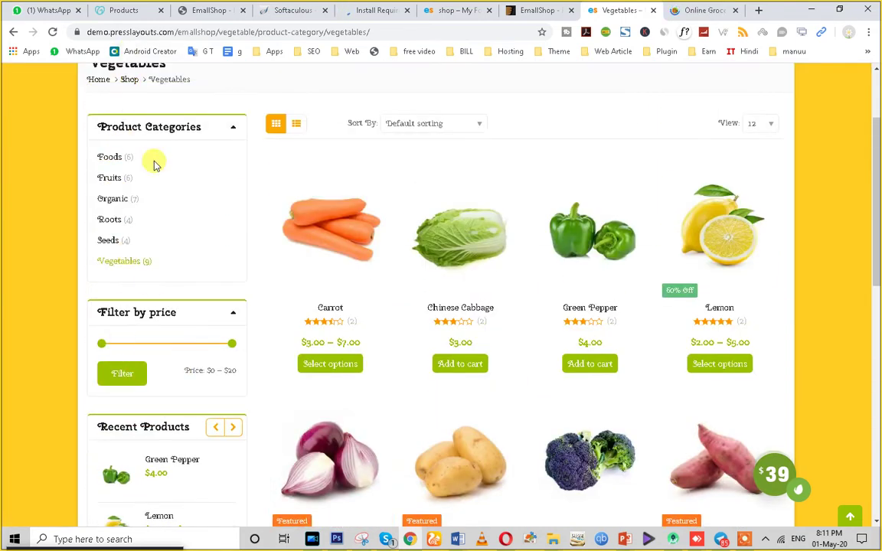
{"action": "scroll", "coordinate": [134, 291], "scroll_direction": "up", "scroll_amount": 2}
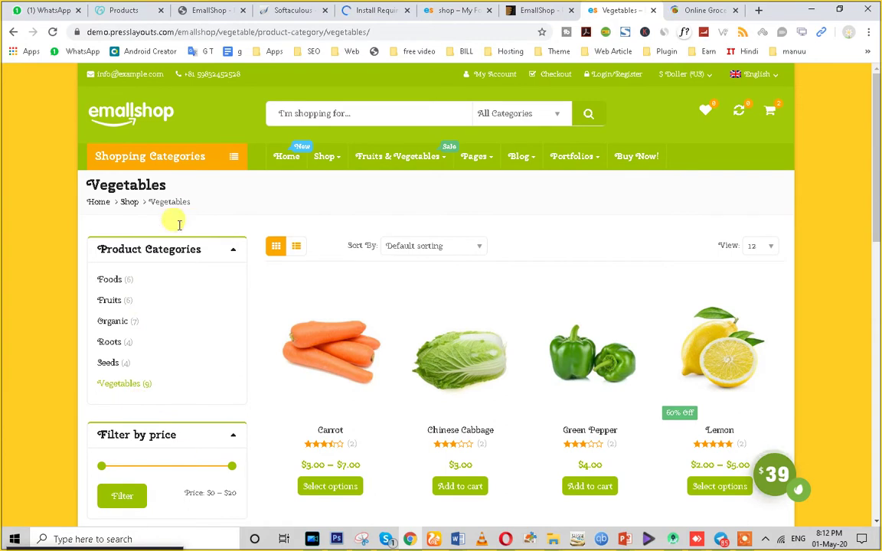
{"action": "scroll", "coordinate": [185, 420], "scroll_direction": "down", "scroll_amount": 3}
{"action": "scroll", "coordinate": [143, 268], "scroll_direction": "up", "scroll_amount": 3}
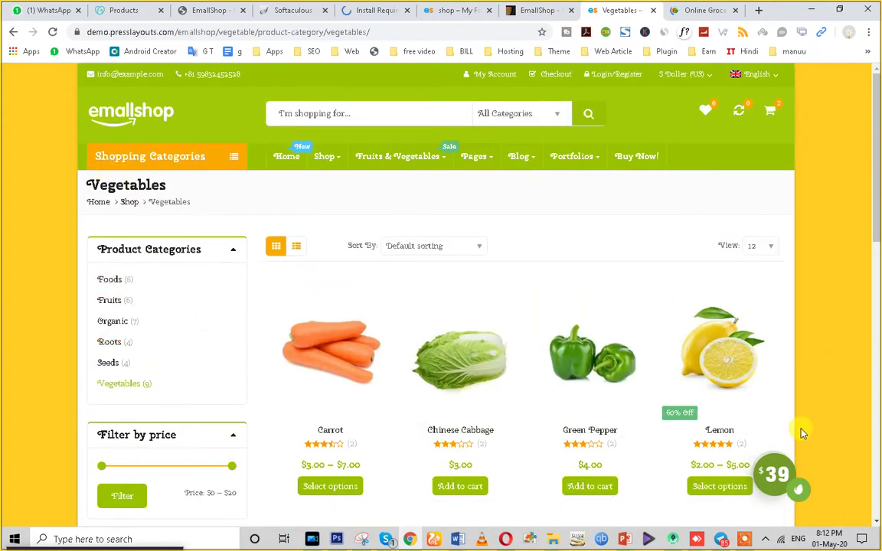
{"action": "left_click", "coordinate": [297, 247]}
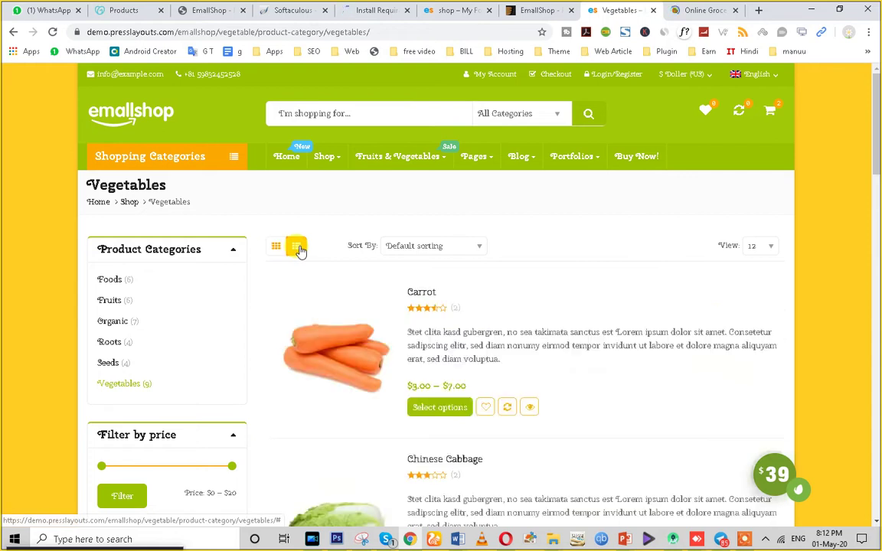
{"action": "scroll", "coordinate": [348, 362], "scroll_direction": "down", "scroll_amount": 2}
{"action": "left_click", "coordinate": [276, 124]}
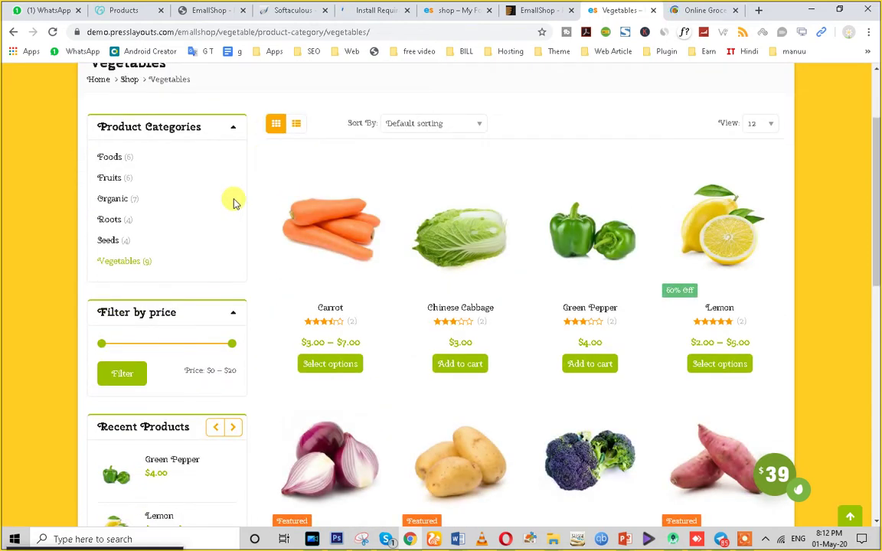
Check the plugin installation progress, then bring up the bigbasket.com tab.
{"action": "scroll", "coordinate": [479, 177], "scroll_direction": "down", "scroll_amount": 6}
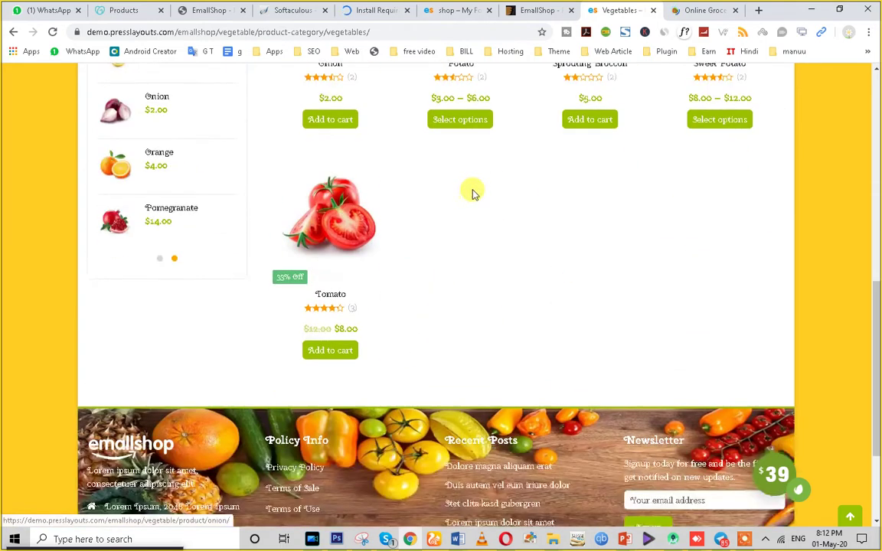
{"action": "scroll", "coordinate": [473, 195], "scroll_direction": "up", "scroll_amount": 3}
{"action": "left_click", "coordinate": [373, 8]}
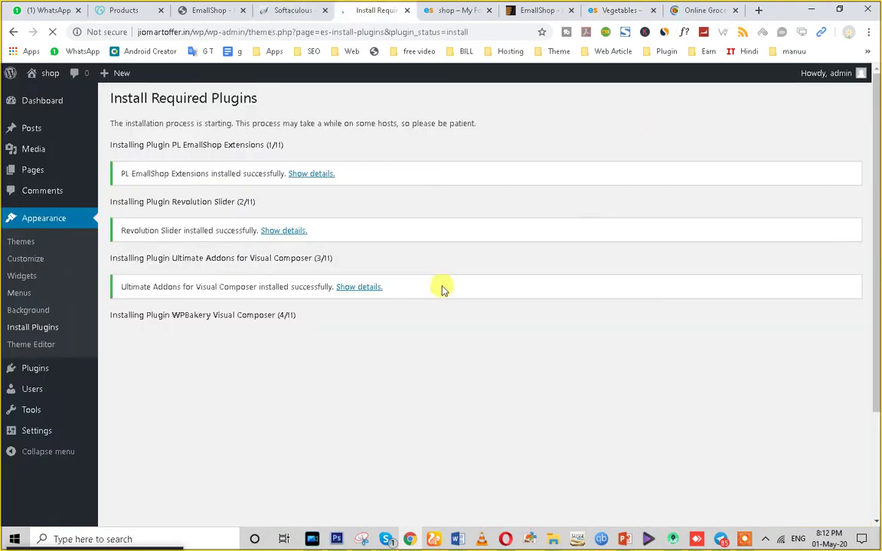
{"action": "left_click", "coordinate": [619, 10]}
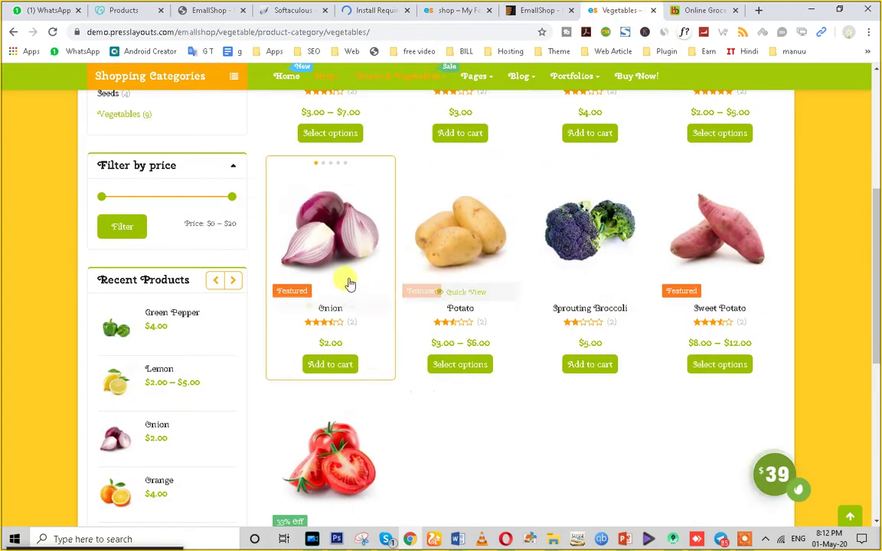
{"action": "scroll", "coordinate": [348, 282], "scroll_direction": "up", "scroll_amount": 2}
{"action": "left_click", "coordinate": [697, 10]}
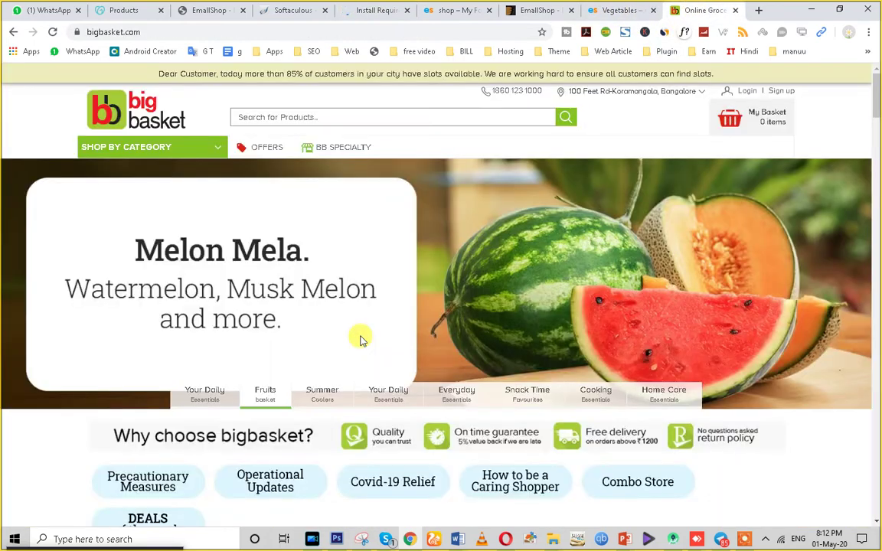
Browse bigbasket's Foodgrains, Oil & Masala category from Shop by Category.
{"action": "scroll", "coordinate": [400, 284], "scroll_direction": "down", "scroll_amount": 8}
{"action": "scroll", "coordinate": [348, 199], "scroll_direction": "up", "scroll_amount": 6}
{"action": "scroll", "coordinate": [348, 199], "scroll_direction": "up", "scroll_amount": 3}
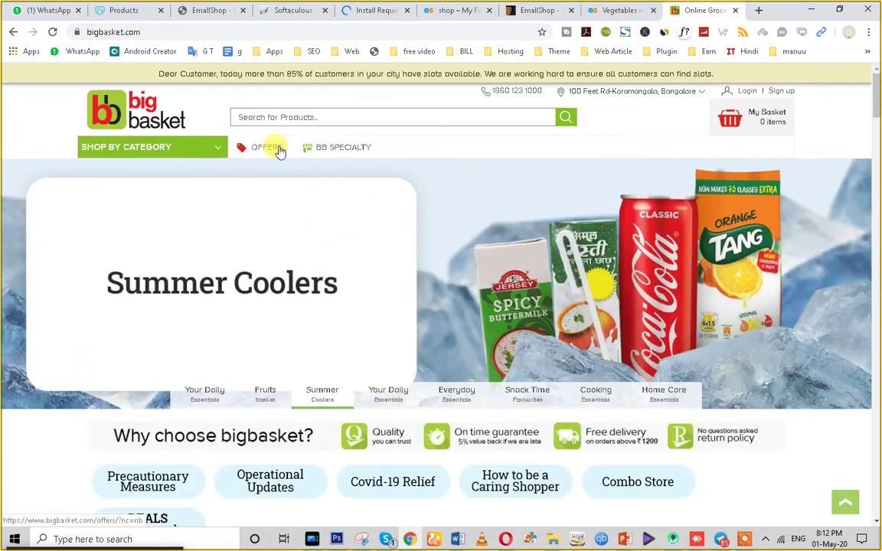
{"action": "mouse_move", "coordinate": [190, 151]}
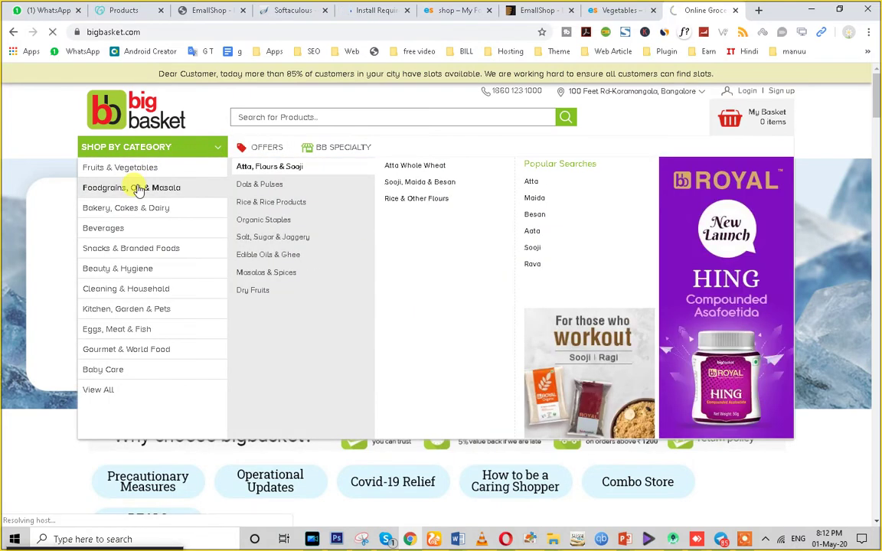
{"action": "left_click", "coordinate": [138, 188]}
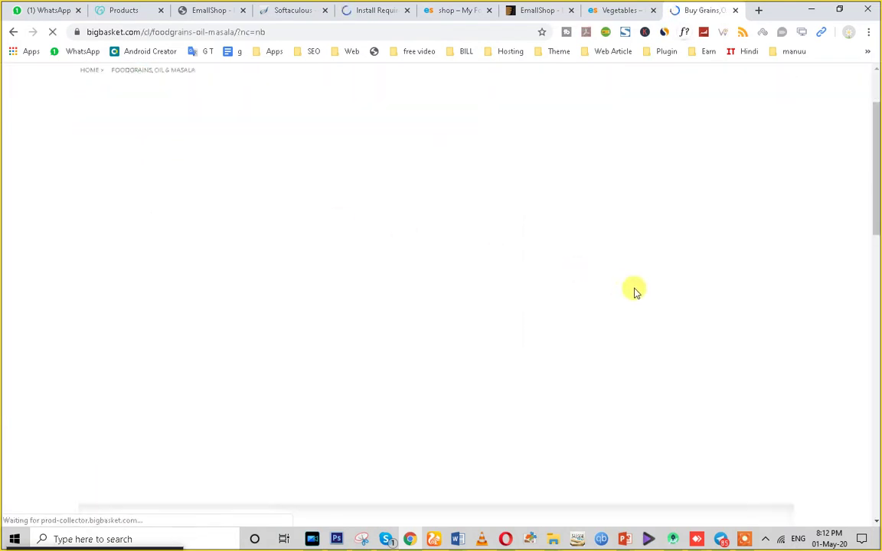
{"action": "scroll", "coordinate": [634, 289], "scroll_direction": "down", "scroll_amount": 5}
{"action": "scroll", "coordinate": [327, 272], "scroll_direction": "up", "scroll_amount": 3}
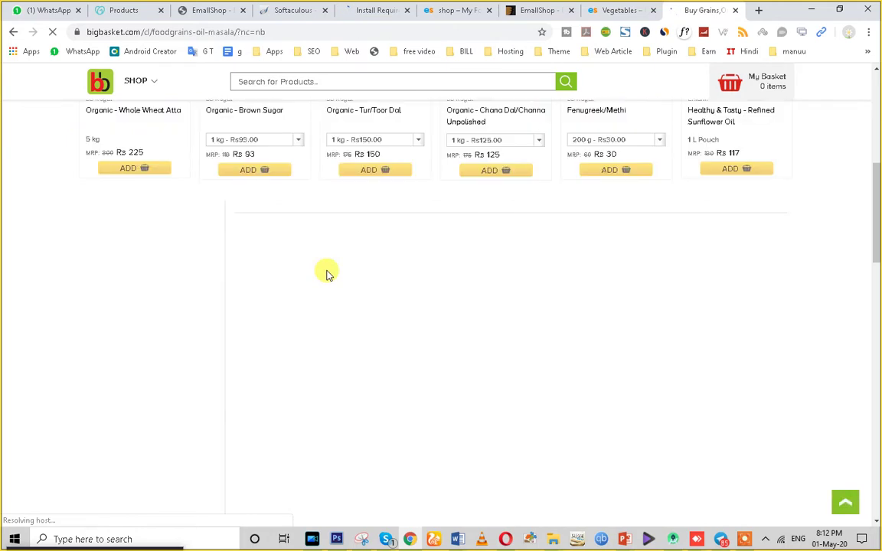
{"action": "scroll", "coordinate": [327, 274], "scroll_direction": "up", "scroll_amount": 5}
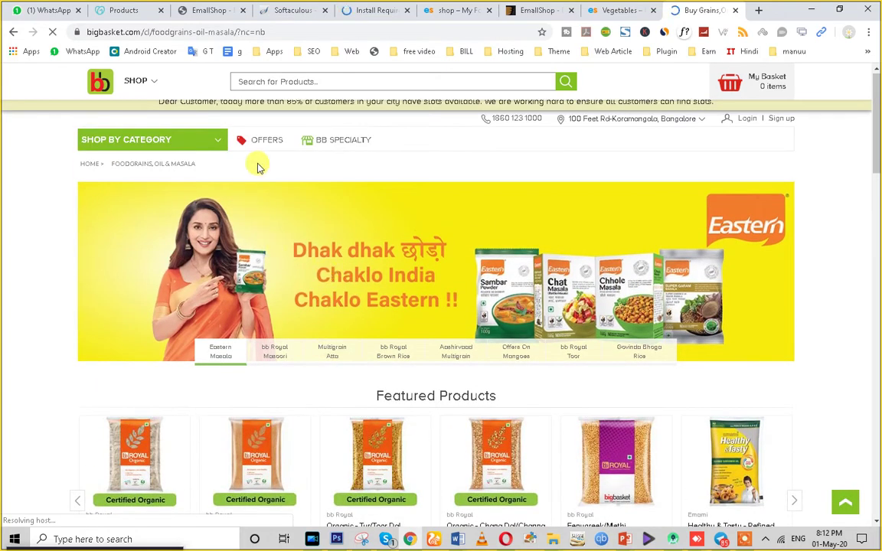
Browse bigbasket's Fruits & Vegetables category page.
{"action": "mouse_move", "coordinate": [189, 148]}
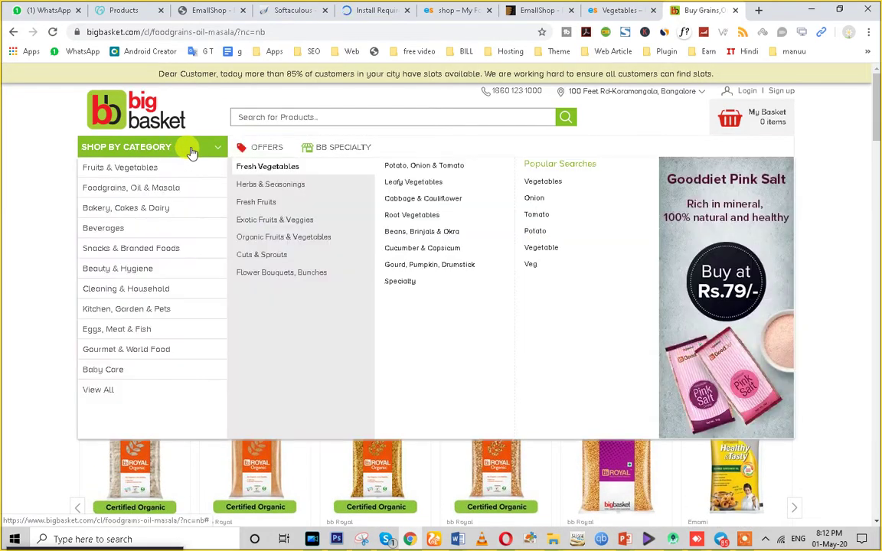
{"action": "left_click", "coordinate": [128, 176]}
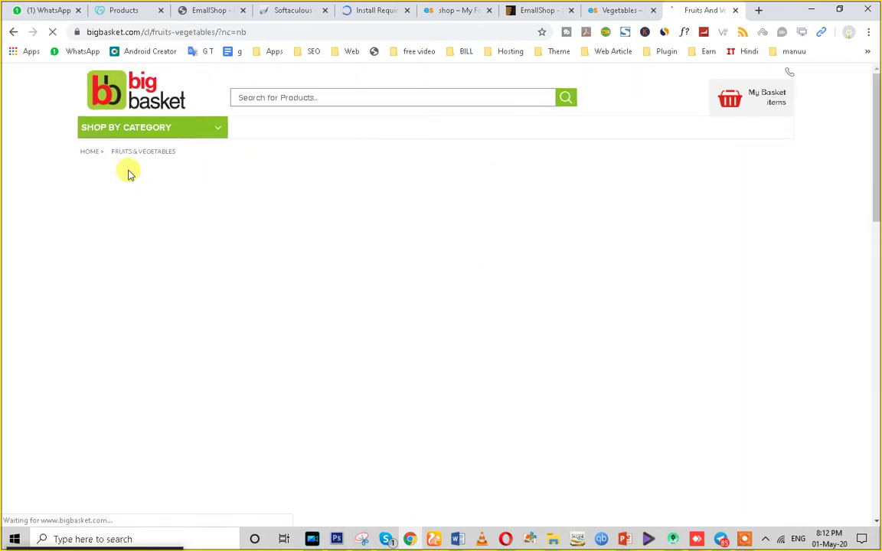
{"action": "scroll", "coordinate": [533, 285], "scroll_direction": "down", "scroll_amount": 7}
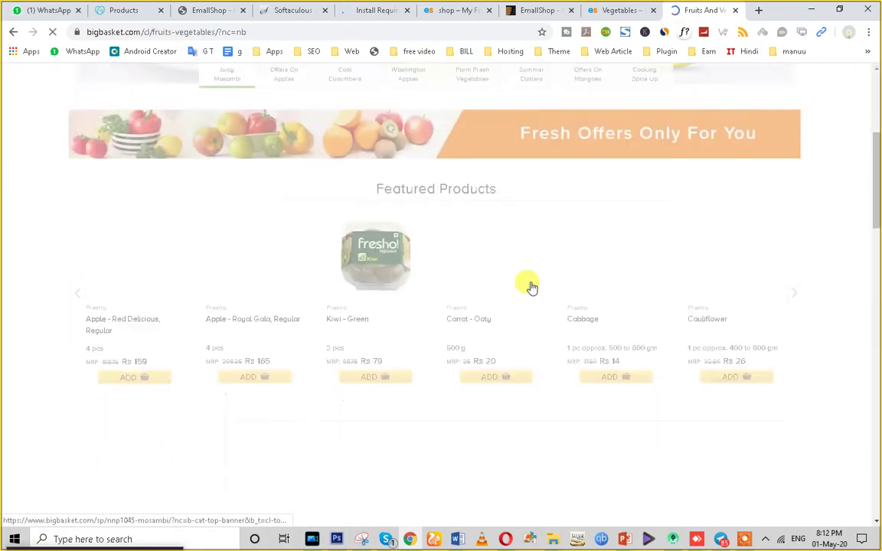
{"action": "scroll", "coordinate": [533, 286], "scroll_direction": "down", "scroll_amount": 3}
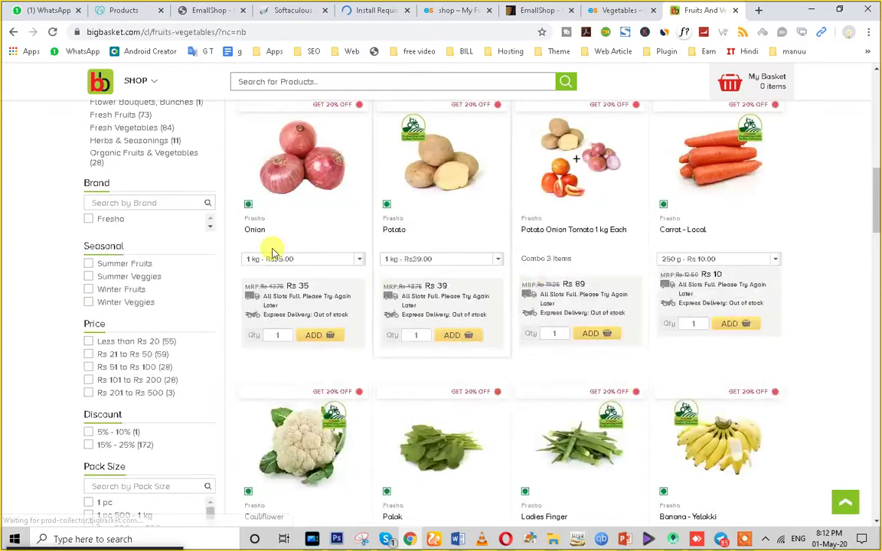
{"action": "scroll", "coordinate": [274, 245], "scroll_direction": "up", "scroll_amount": 4}
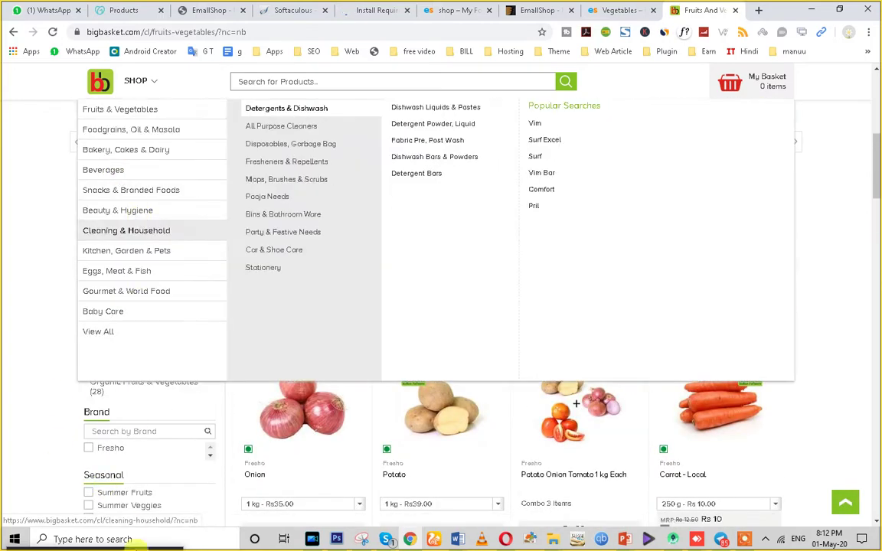
{"action": "scroll", "coordinate": [142, 460], "scroll_direction": "up", "scroll_amount": 5}
{"action": "scroll", "coordinate": [275, 399], "scroll_direction": "down", "scroll_amount": 5}
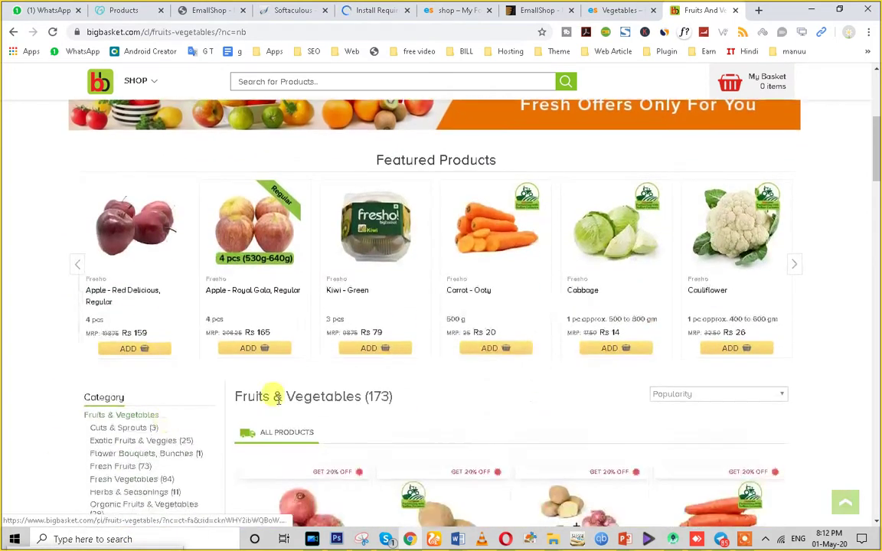
{"action": "scroll", "coordinate": [724, 340], "scroll_direction": "down", "scroll_amount": 3}
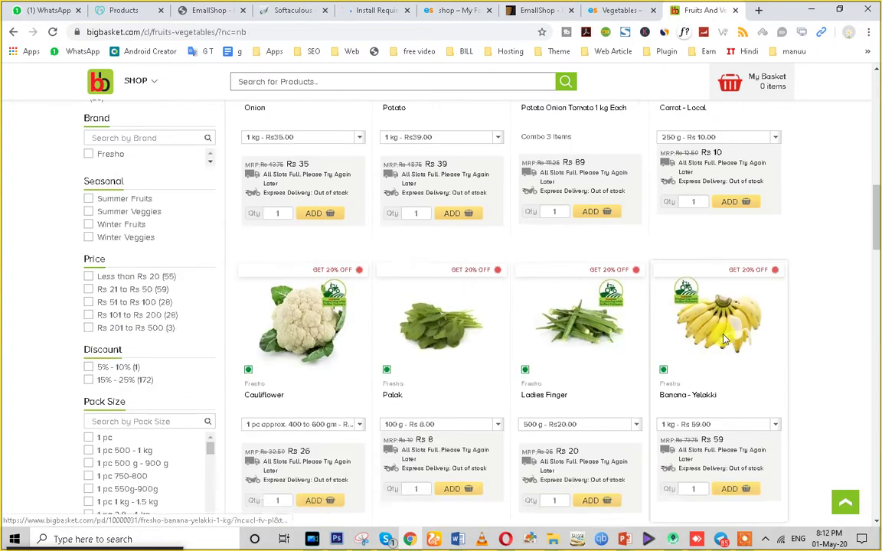
{"action": "scroll", "coordinate": [720, 335], "scroll_direction": "up", "scroll_amount": 1}
Compare with the shop front page and the EmallShop Vegetables demo, then return to plugin installation.
{"action": "left_click", "coordinate": [457, 10]}
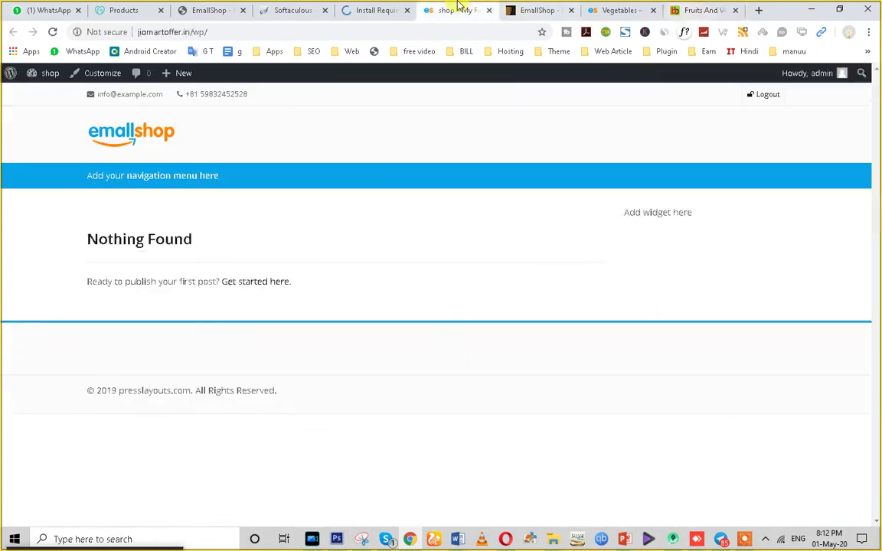
{"action": "left_click", "coordinate": [622, 10]}
{"action": "scroll", "coordinate": [461, 335], "scroll_direction": "down", "scroll_amount": 3}
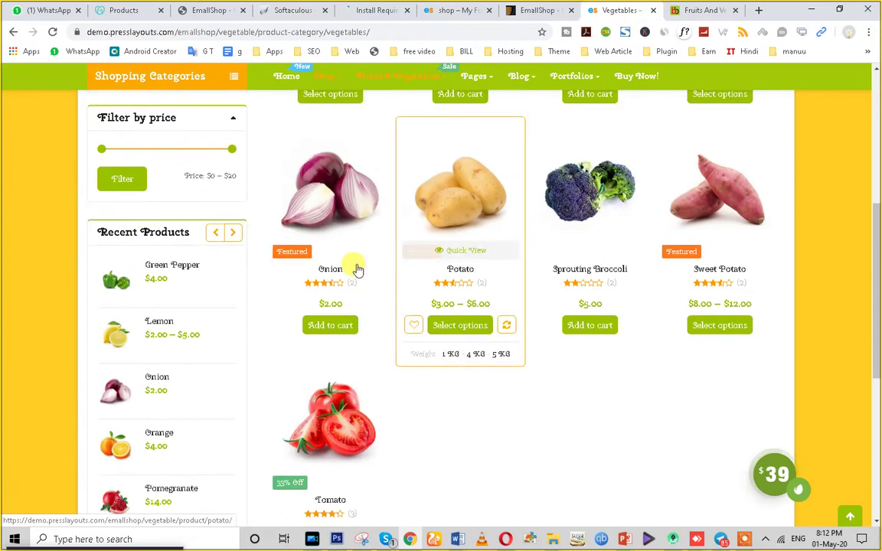
{"action": "scroll", "coordinate": [796, 260], "scroll_direction": "up", "scroll_amount": 1}
{"action": "left_click", "coordinate": [363, 7]}
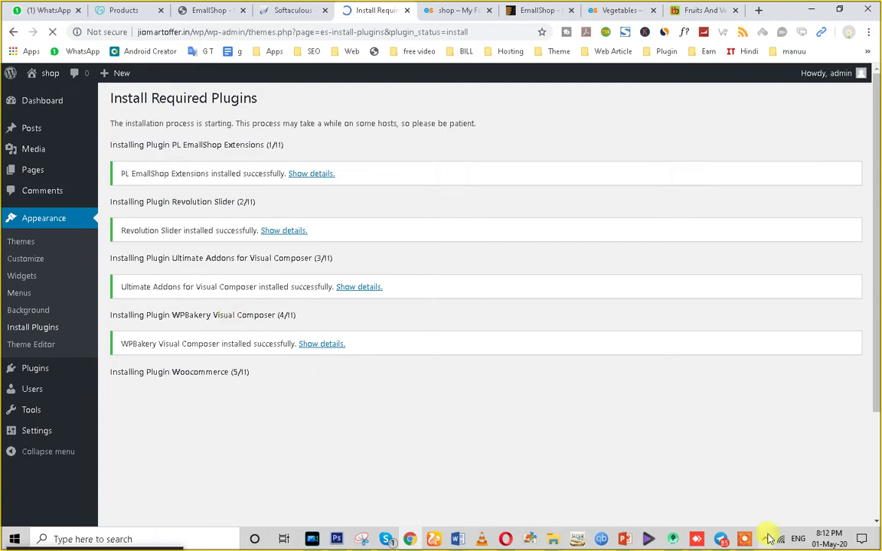
Select all eleven installed plugins and apply the Activate bulk action.
{"action": "left_click", "coordinate": [745, 540]}
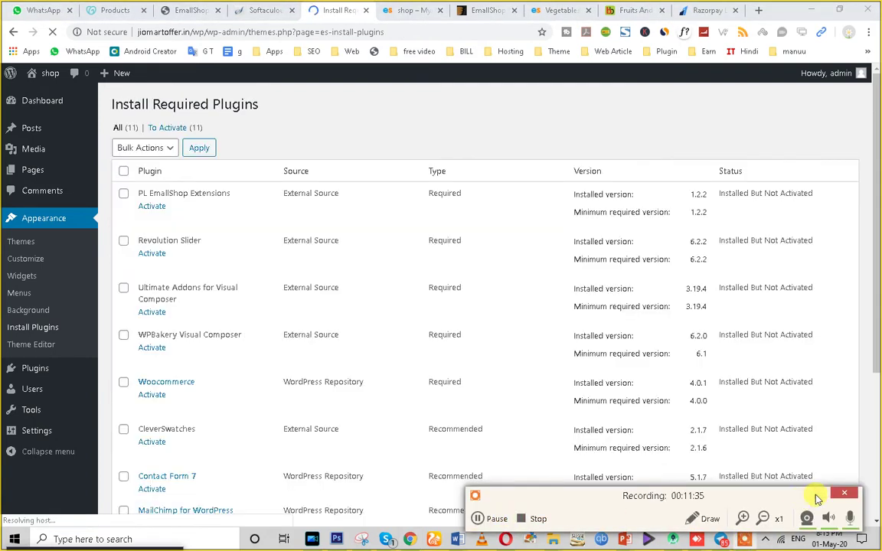
{"action": "left_click", "coordinate": [821, 495]}
{"action": "scroll", "coordinate": [153, 222], "scroll_direction": "down", "scroll_amount": 1}
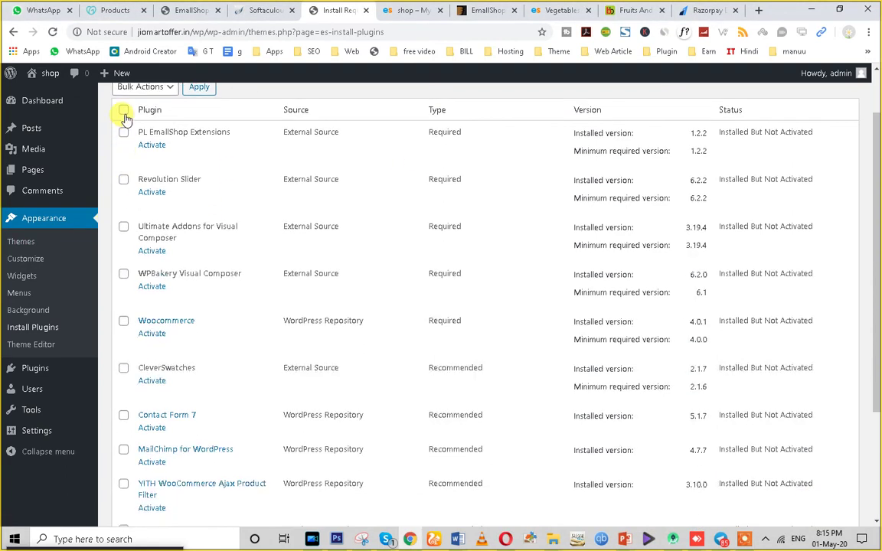
{"action": "left_click", "coordinate": [123, 111]}
{"action": "scroll", "coordinate": [192, 245], "scroll_direction": "up", "scroll_amount": 1}
{"action": "left_click", "coordinate": [163, 149]}
{"action": "left_click", "coordinate": [144, 201]}
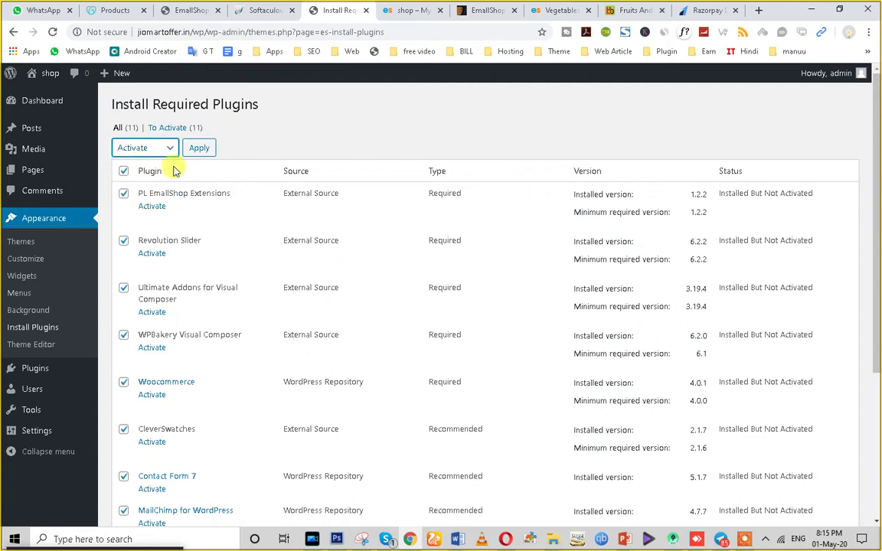
{"action": "left_click", "coordinate": [196, 149]}
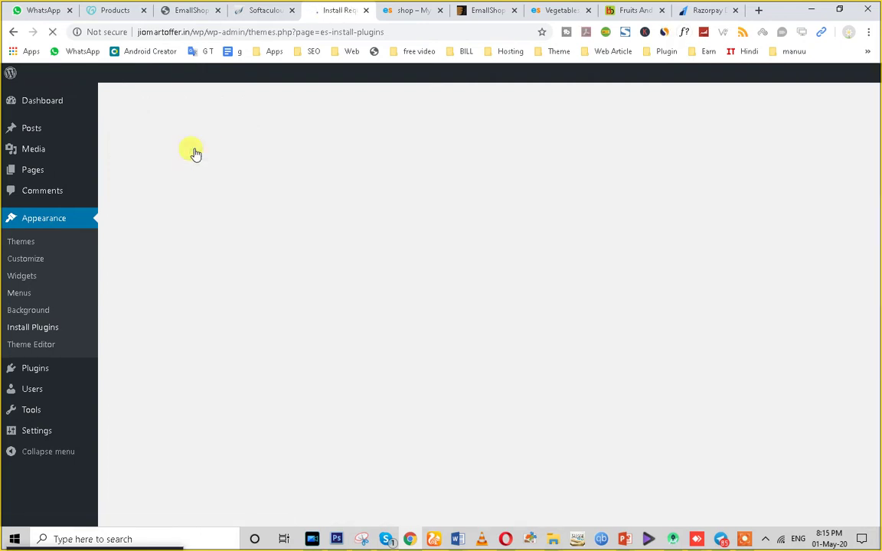
{"action": "left_click", "coordinate": [706, 9]}
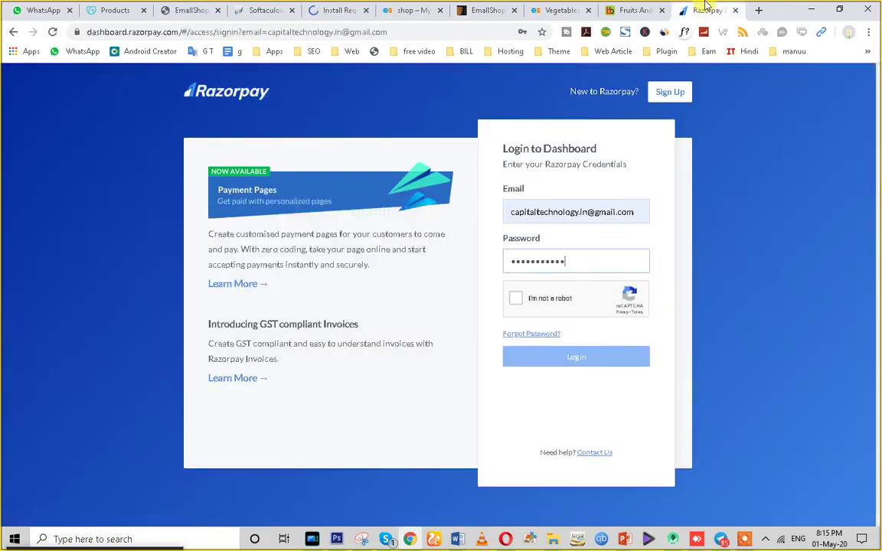
Pass the reCAPTCHA, log in to Razorpay, and return to the WordPress activation results.
{"action": "left_click", "coordinate": [515, 301]}
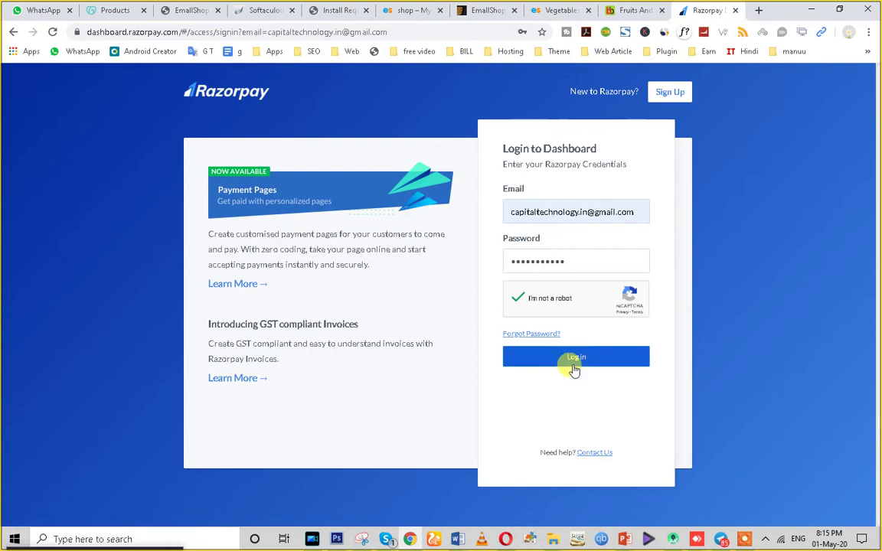
{"action": "left_click", "coordinate": [576, 361]}
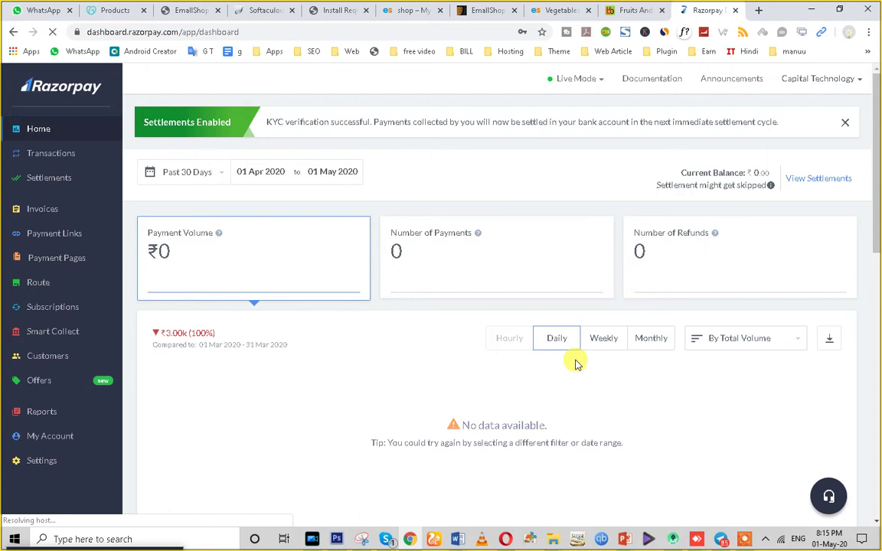
{"action": "left_click", "coordinate": [340, 7]}
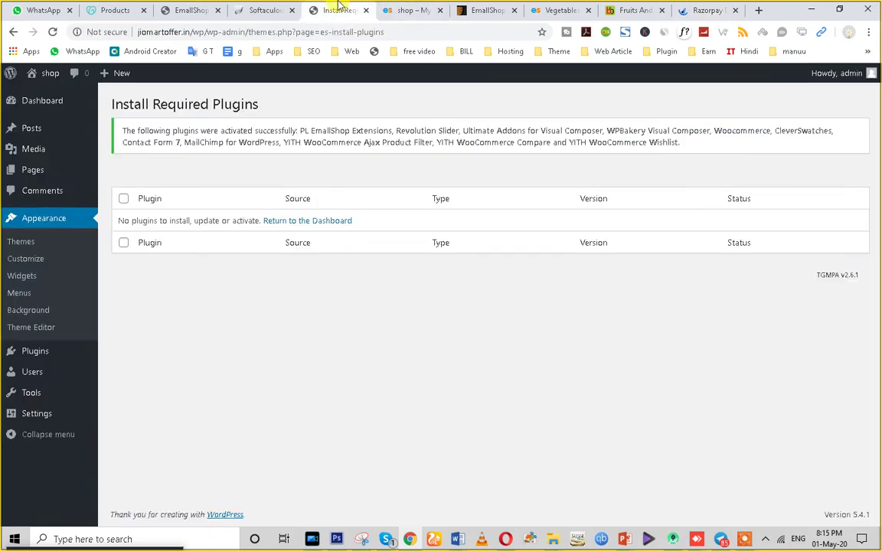
Return to the WordPress dashboard, reload the shop front page, and bring up the WooCommerce wizard.
{"action": "left_click", "coordinate": [280, 221]}
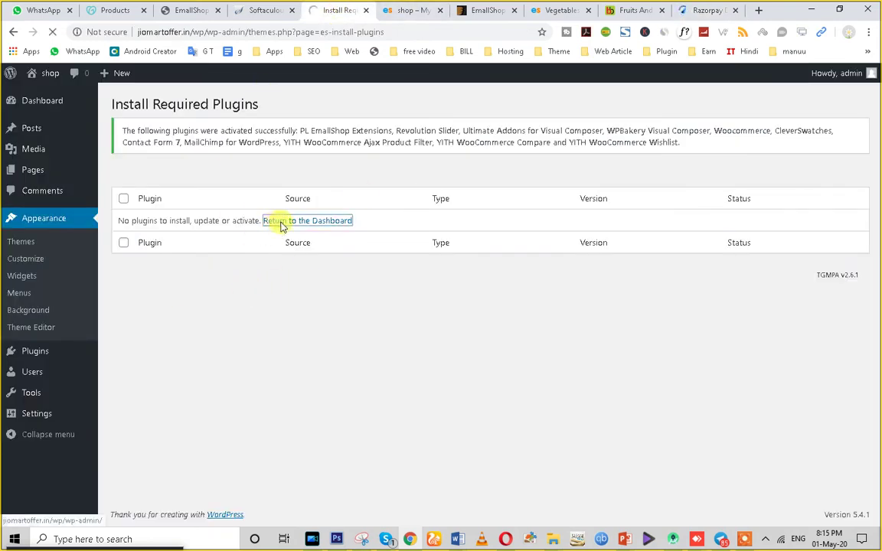
{"action": "left_click", "coordinate": [407, 10]}
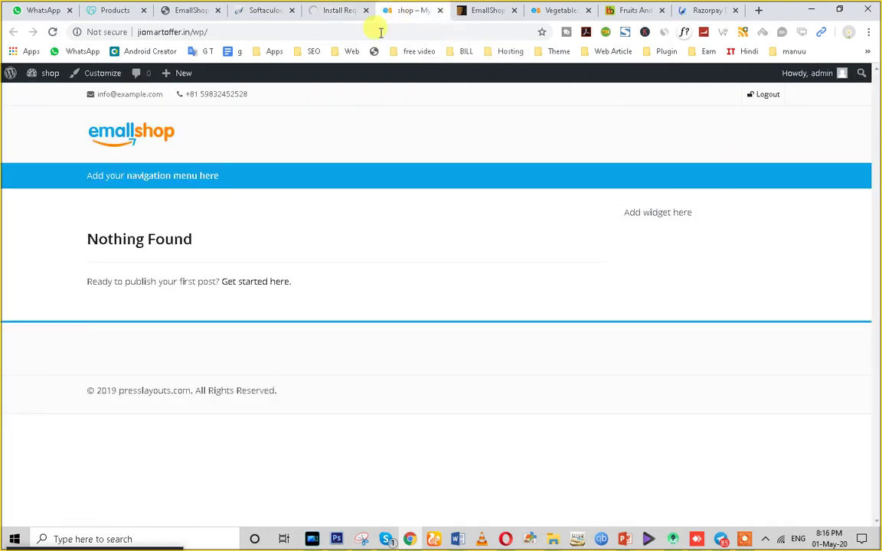
{"action": "left_click", "coordinate": [53, 32]}
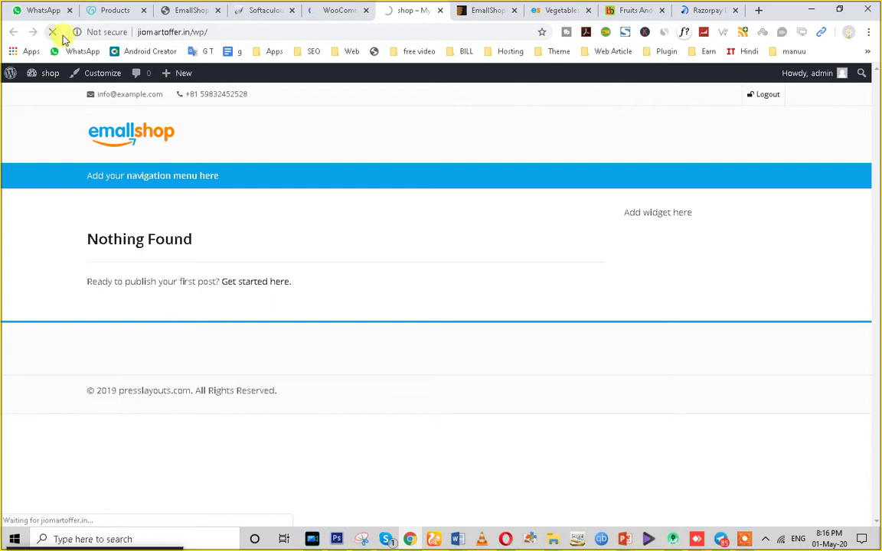
{"action": "left_click", "coordinate": [328, 10]}
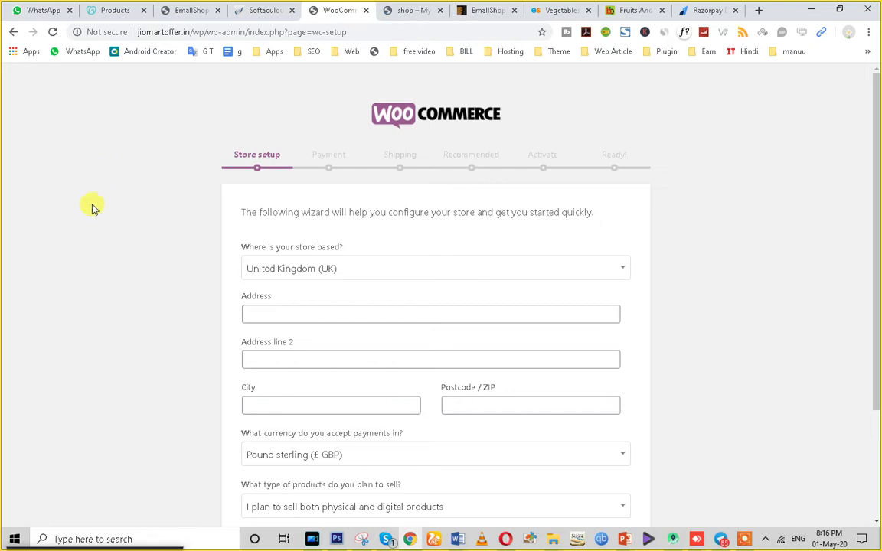
Set the store's country to India.
{"action": "scroll", "coordinate": [88, 275], "scroll_direction": "down", "scroll_amount": 1}
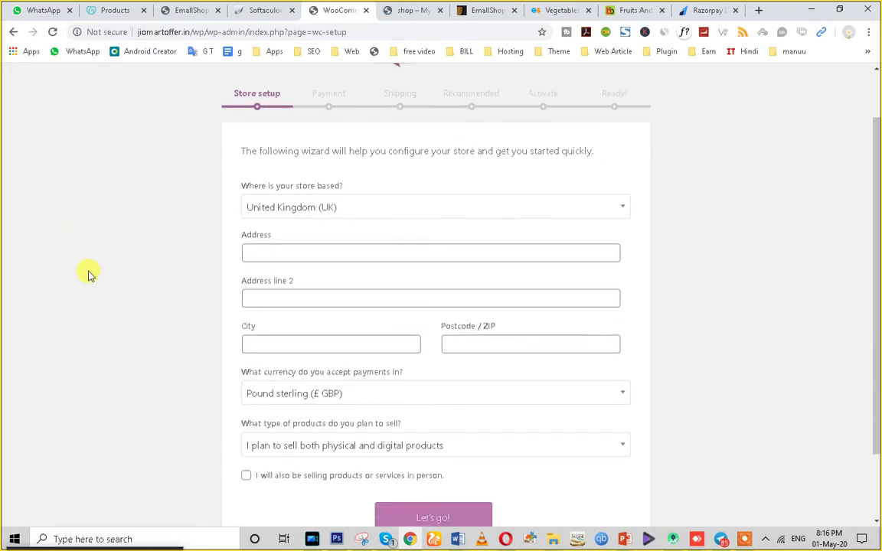
{"action": "left_click", "coordinate": [292, 208]}
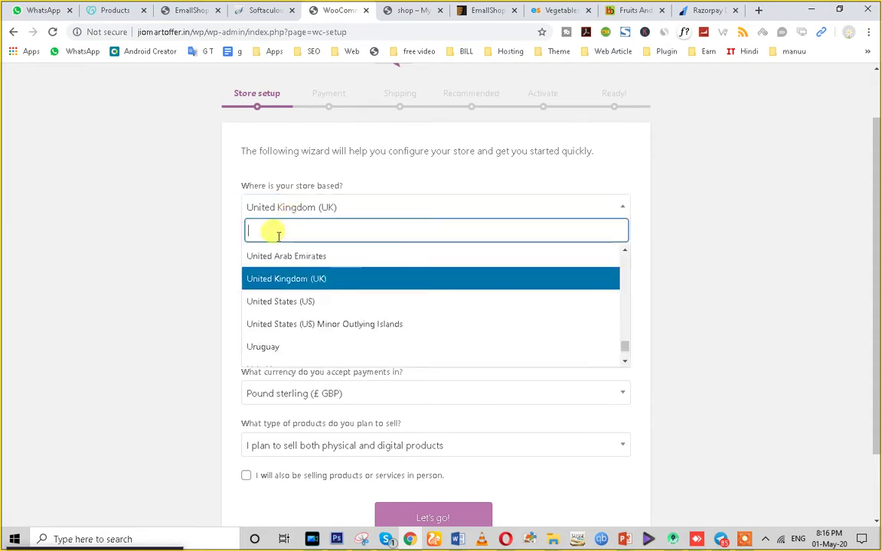
{"action": "type", "text": "indi"}
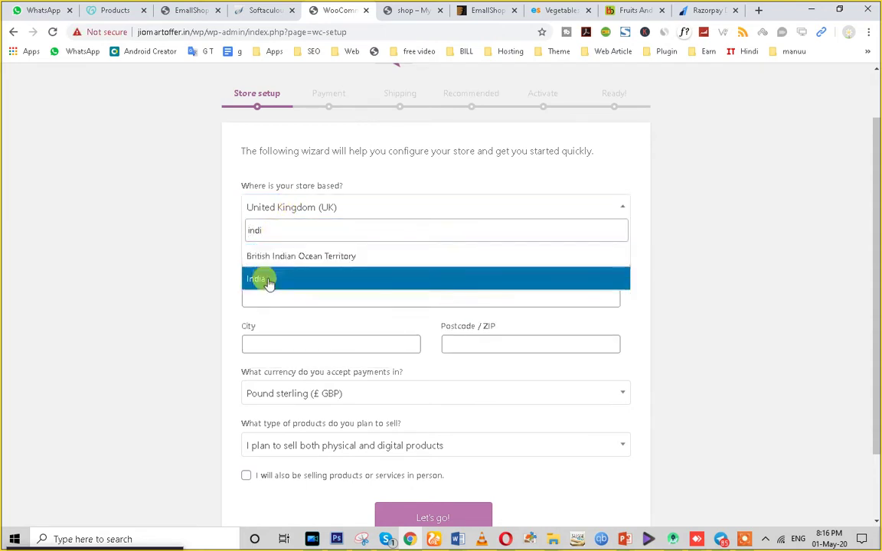
{"action": "left_click", "coordinate": [266, 279]}
Enter 'Okhla' as the store address and 'new delhi' as address line 2.
{"action": "left_click", "coordinate": [264, 252]}
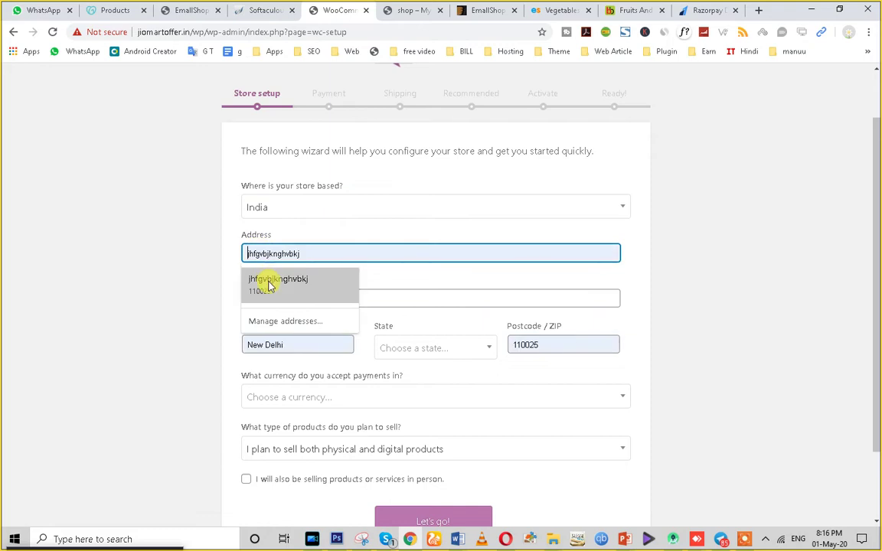
{"action": "left_click", "coordinate": [268, 286]}
{"action": "left_click_drag", "start_coordinate": [334, 251], "coordinate": [207, 269]}
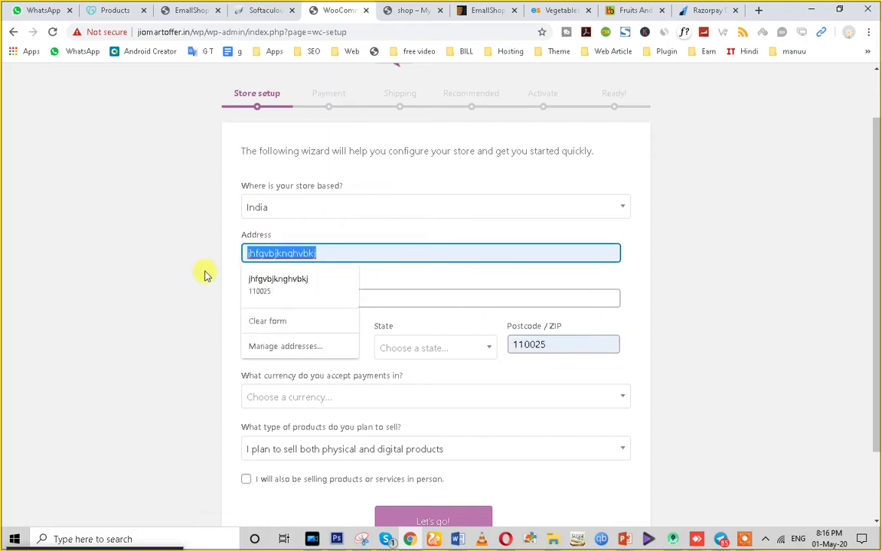
{"action": "type", "text": "Oka"}
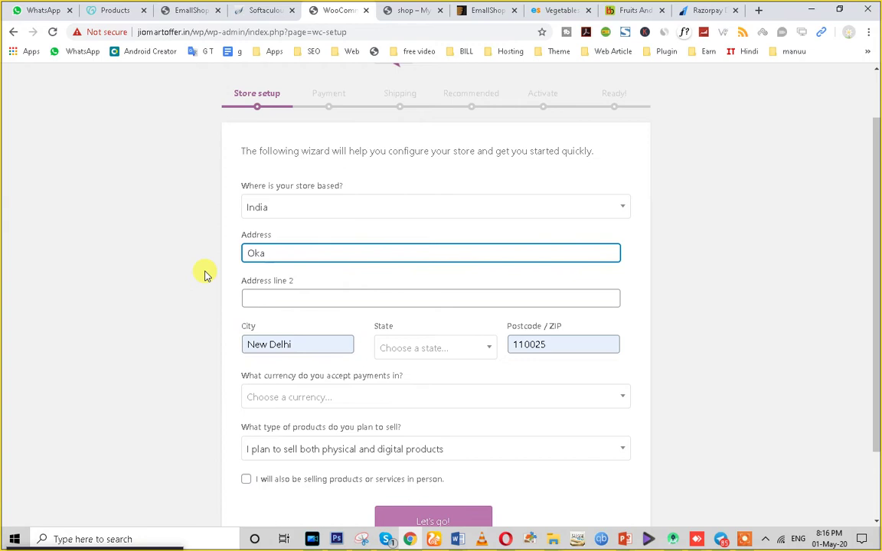
{"action": "key", "text": "BackSpace"}
{"action": "type", "text": "hla"}
{"action": "left_click", "coordinate": [262, 297]}
{"action": "type", "text": "n"}
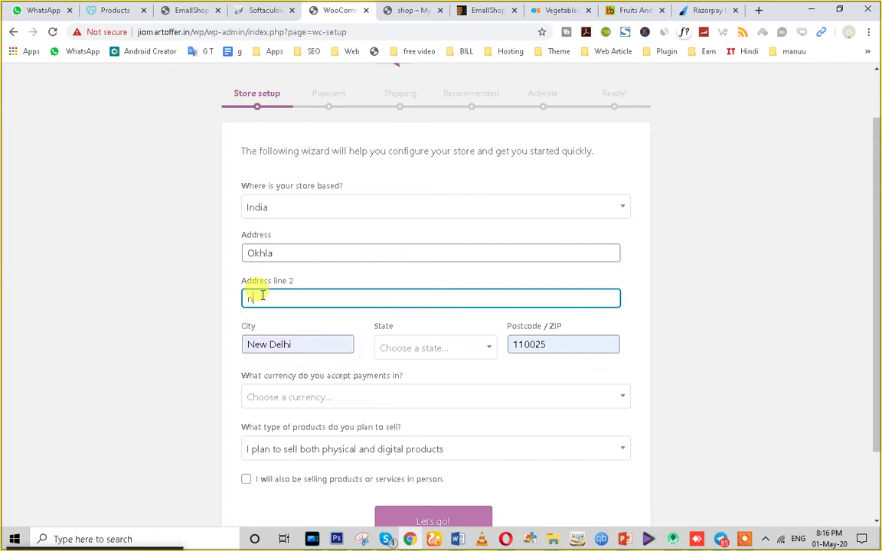
{"action": "type", "text": "ew delhi"}
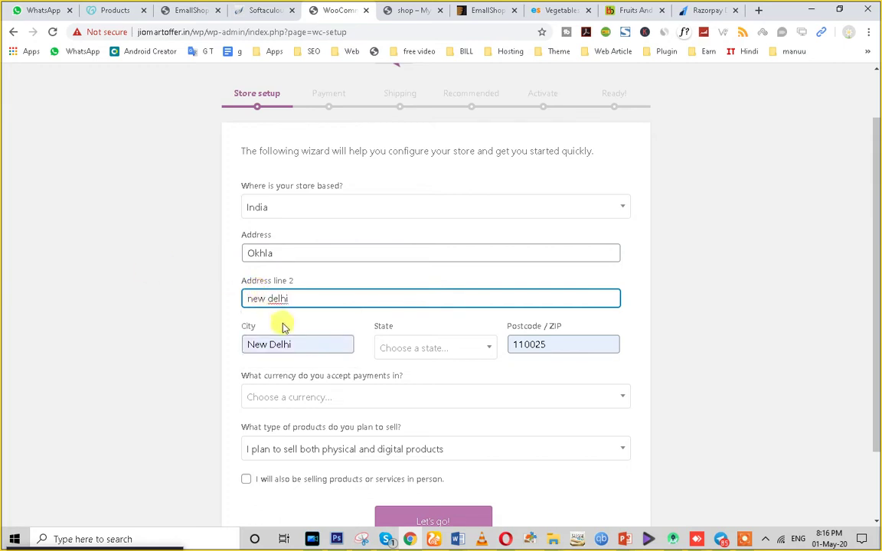
{"action": "left_click", "coordinate": [266, 298]}
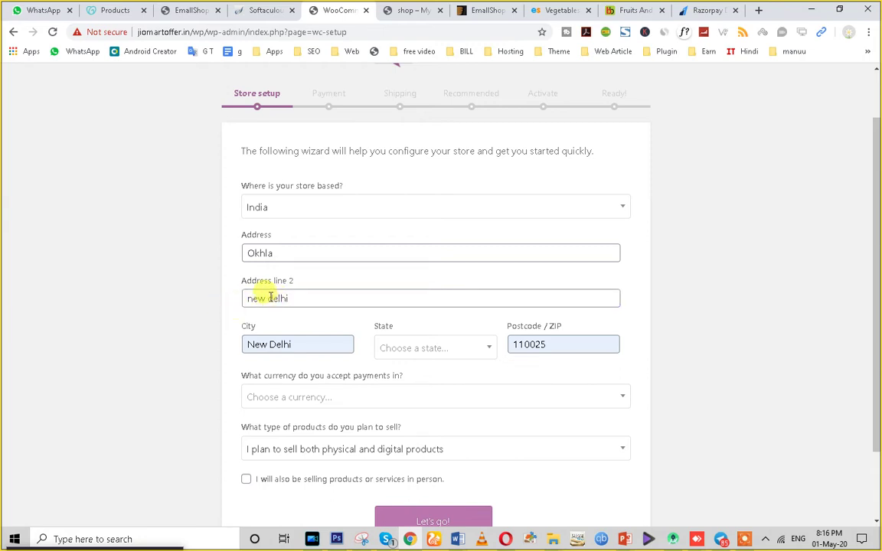
{"action": "double_click", "coordinate": [283, 300]}
{"action": "triple_click", "coordinate": [283, 299]}
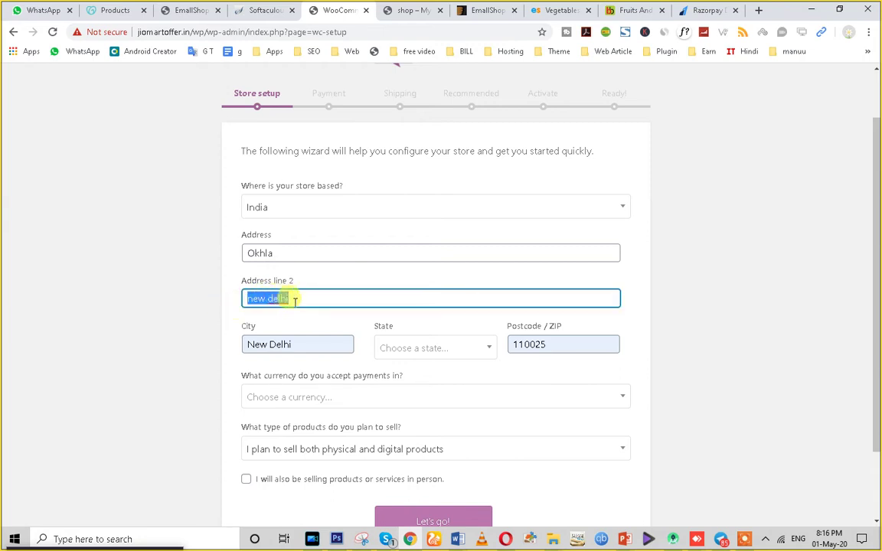
{"action": "scroll", "coordinate": [459, 306], "scroll_direction": "down", "scroll_amount": 1}
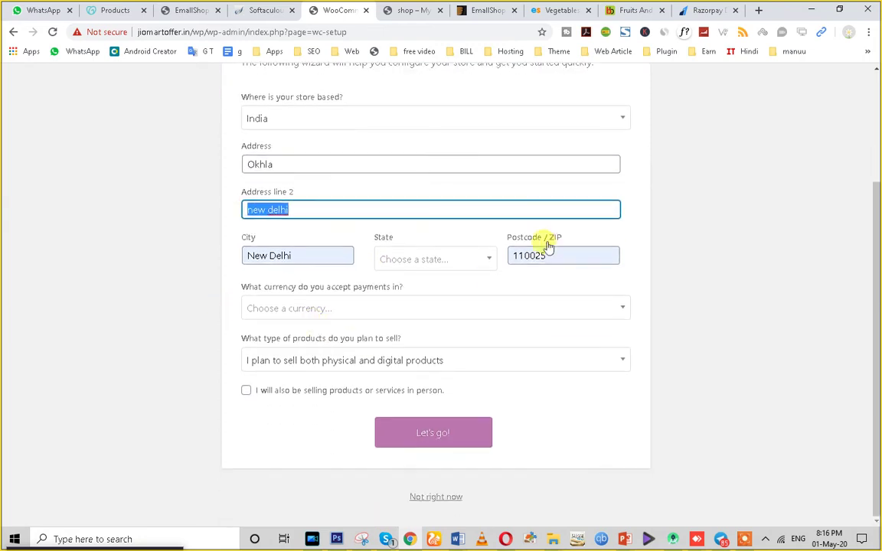
{"action": "left_click", "coordinate": [441, 268]}
Choose Delhi as the store's state.
{"action": "left_click", "coordinate": [441, 264]}
{"action": "scroll", "coordinate": [413, 364], "scroll_direction": "down", "scroll_amount": 3}
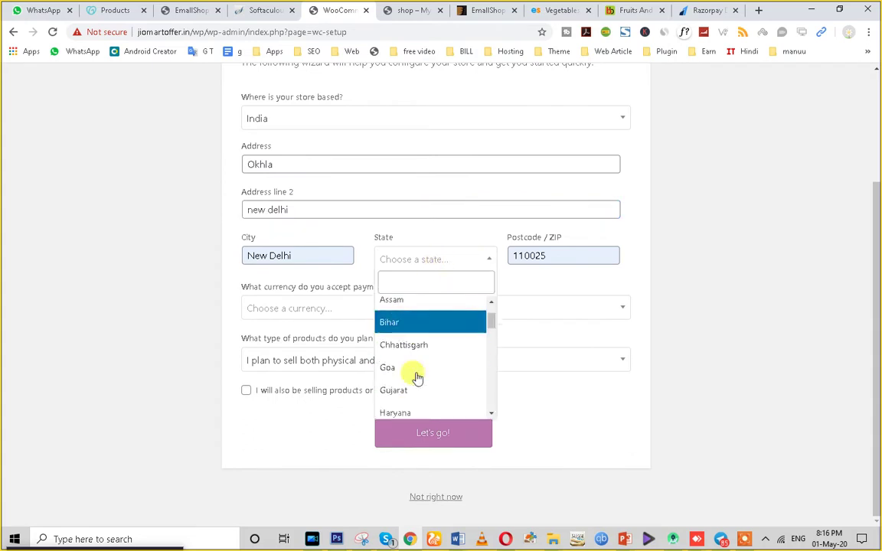
{"action": "scroll", "coordinate": [410, 352], "scroll_direction": "down", "scroll_amount": 2}
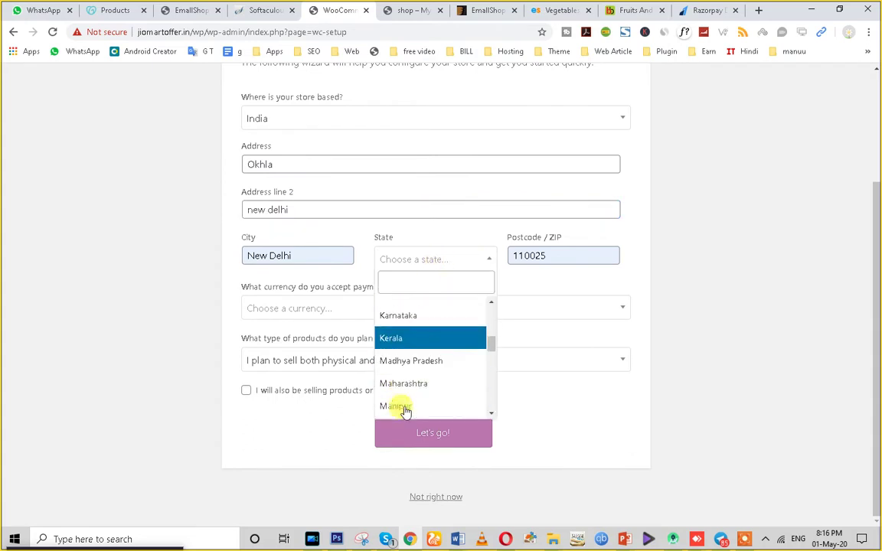
{"action": "scroll", "coordinate": [420, 390], "scroll_direction": "up", "scroll_amount": 5}
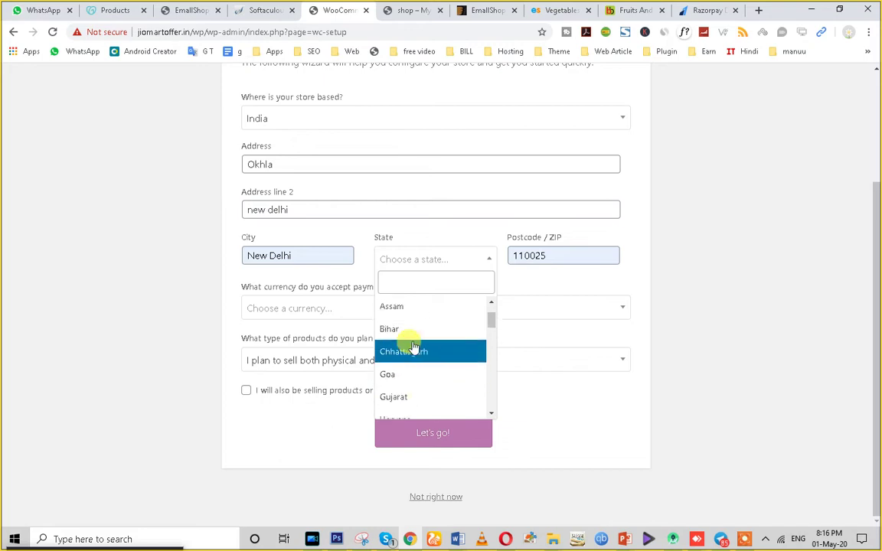
{"action": "scroll", "coordinate": [410, 345], "scroll_direction": "down", "scroll_amount": 6}
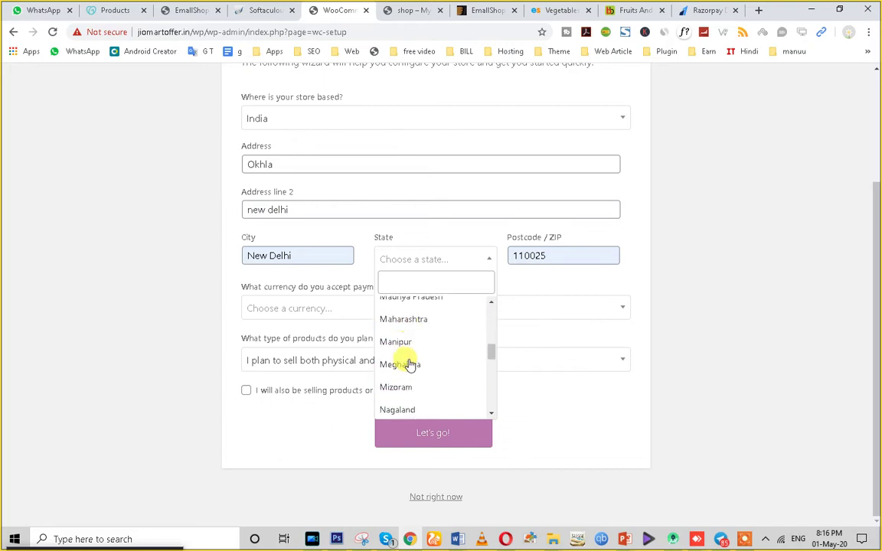
{"action": "scroll", "coordinate": [407, 386], "scroll_direction": "down", "scroll_amount": 5}
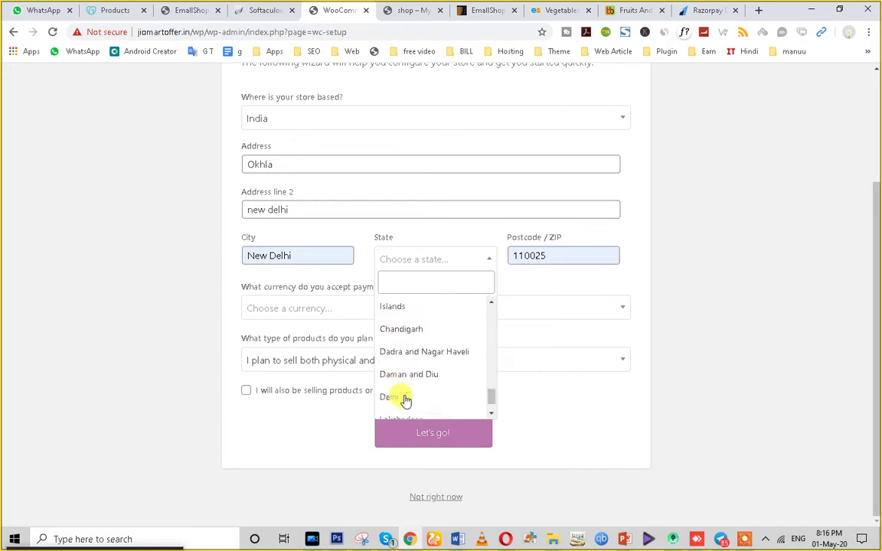
{"action": "left_click", "coordinate": [406, 400]}
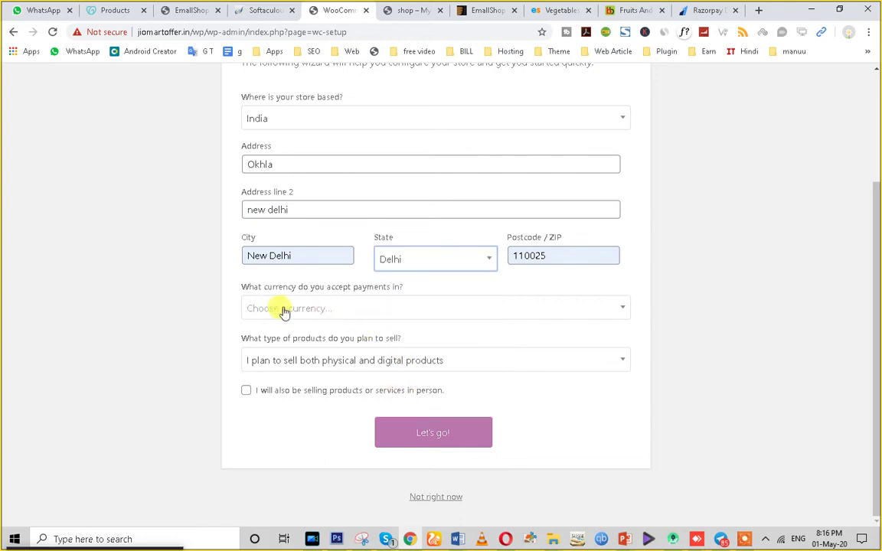
Set currency to Indian rupee (₹ INR), sell physical and digital products, also in person.
{"action": "left_click", "coordinate": [456, 314]}
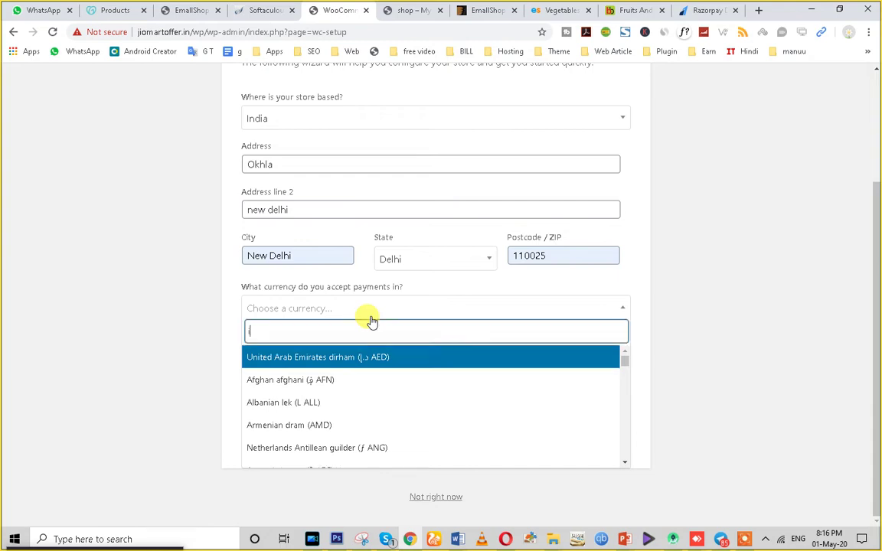
{"action": "type", "text": "inr"}
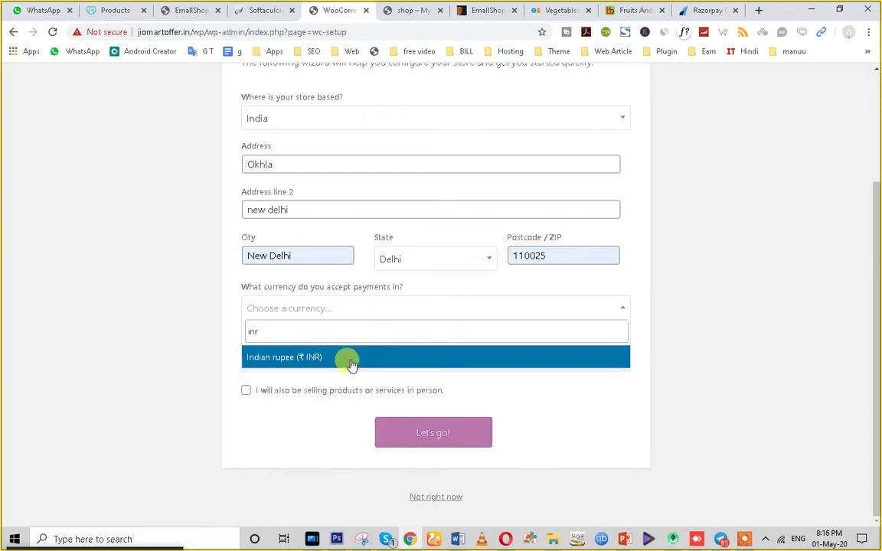
{"action": "left_click", "coordinate": [346, 360]}
{"action": "left_click", "coordinate": [329, 361]}
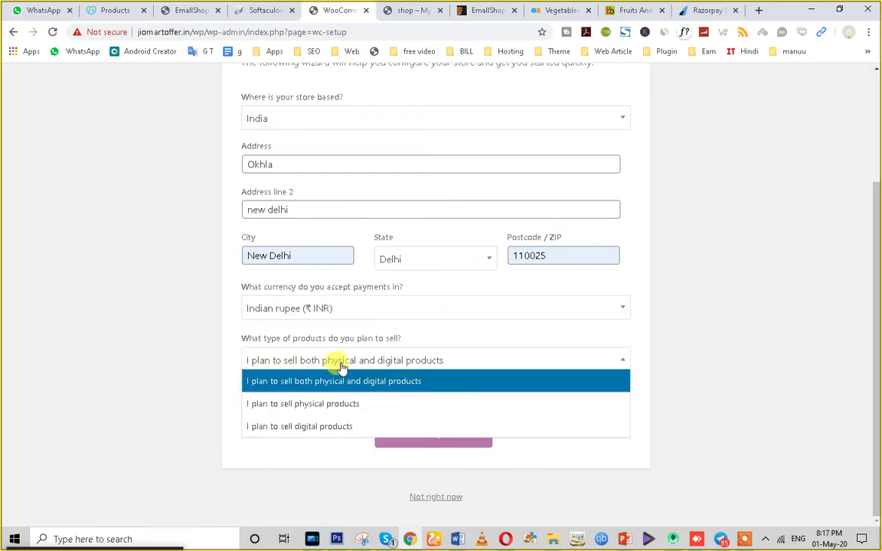
{"action": "left_click", "coordinate": [422, 383]}
{"action": "left_click", "coordinate": [245, 391]}
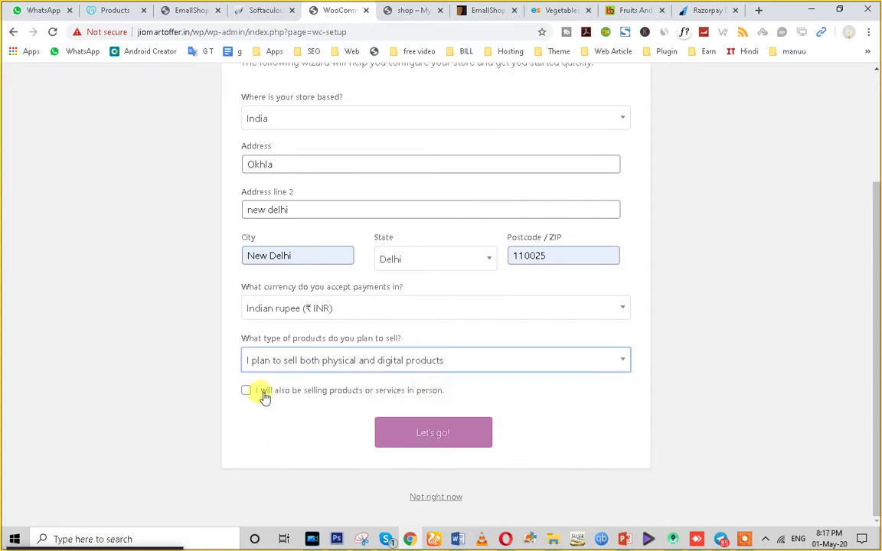
Submit the store details and enable WooCommerce usage tracking.
{"action": "left_click", "coordinate": [396, 438]}
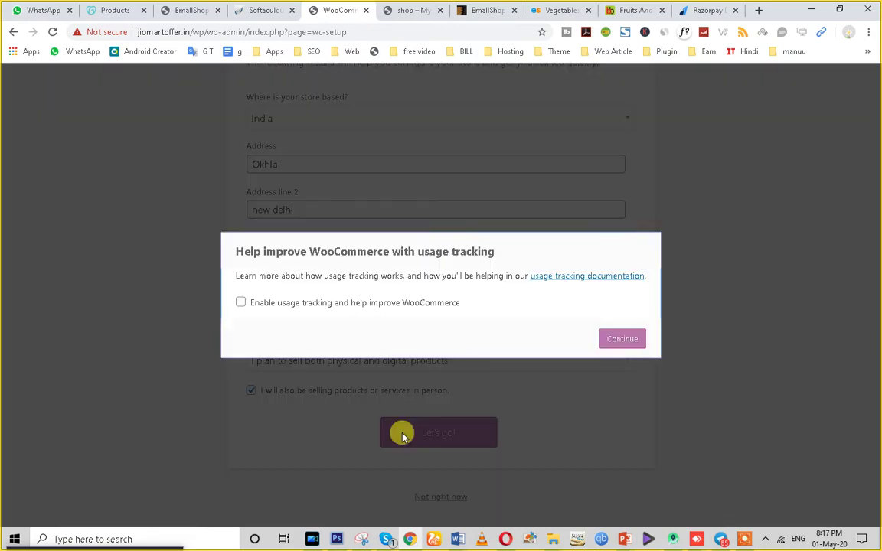
{"action": "left_click", "coordinate": [239, 304]}
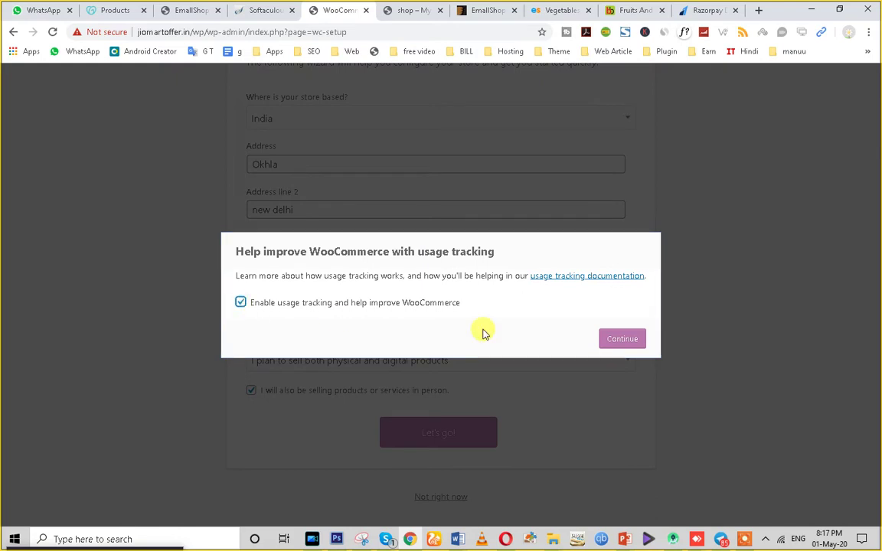
{"action": "left_click", "coordinate": [617, 340]}
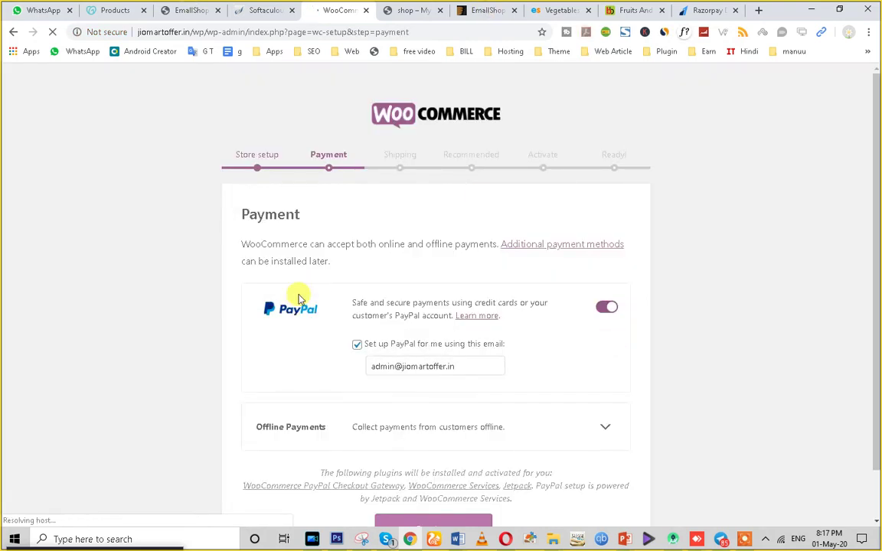
Accept the PayPal payment settings with the site's admin email and continue.
{"action": "scroll", "coordinate": [413, 337], "scroll_direction": "down", "scroll_amount": 1}
{"action": "left_click", "coordinate": [449, 314]}
{"action": "triple_click", "coordinate": [450, 313]}
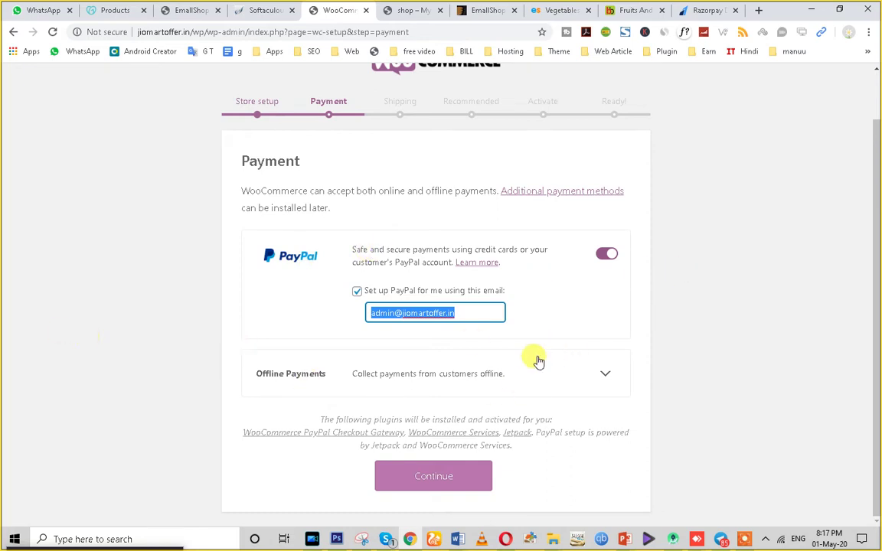
{"action": "left_click", "coordinate": [414, 473]}
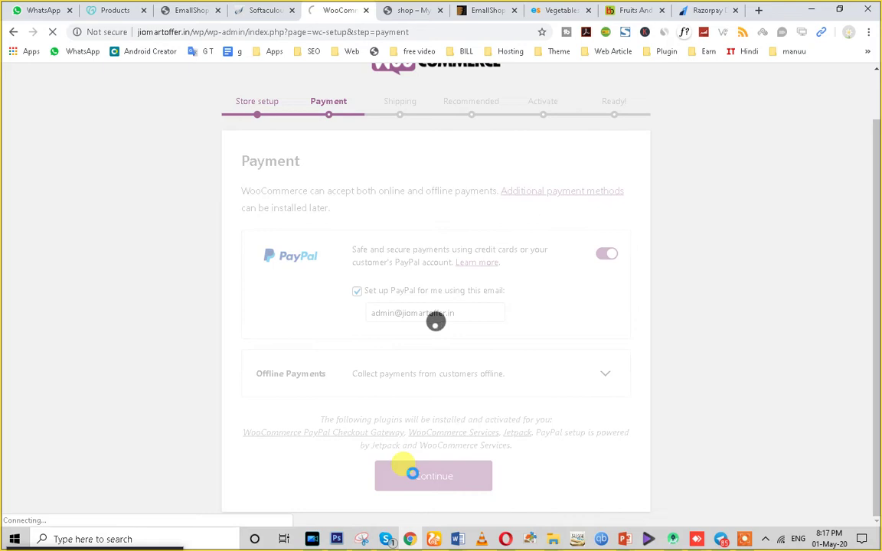
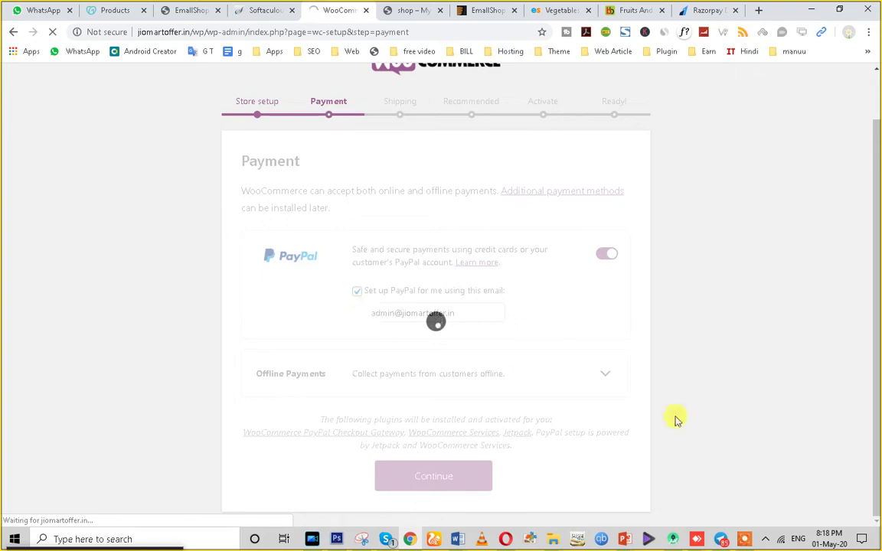
Switch off flat-rate shipping for India and other locations, keep Kilograms/Centimeters, and continue to Recommended.
{"action": "mouse_move", "coordinate": [527, 526]}
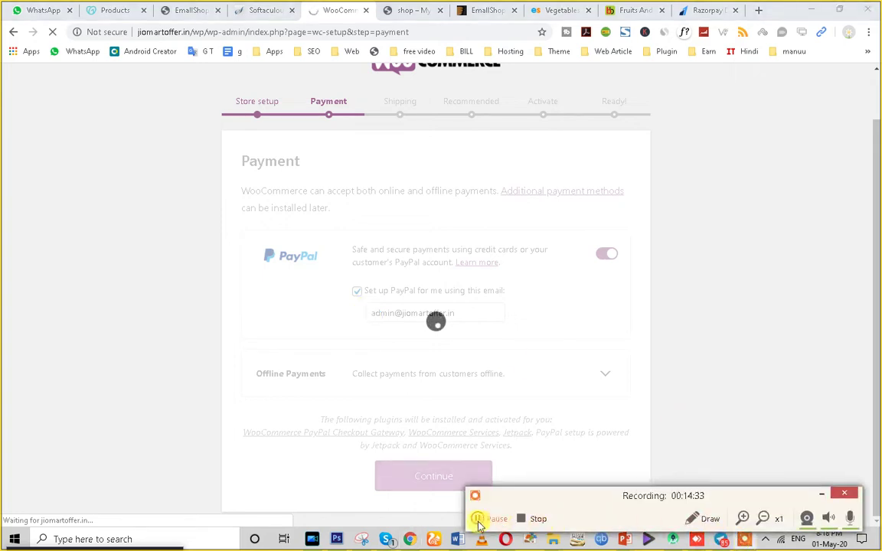
{"action": "left_click", "coordinate": [477, 520]}
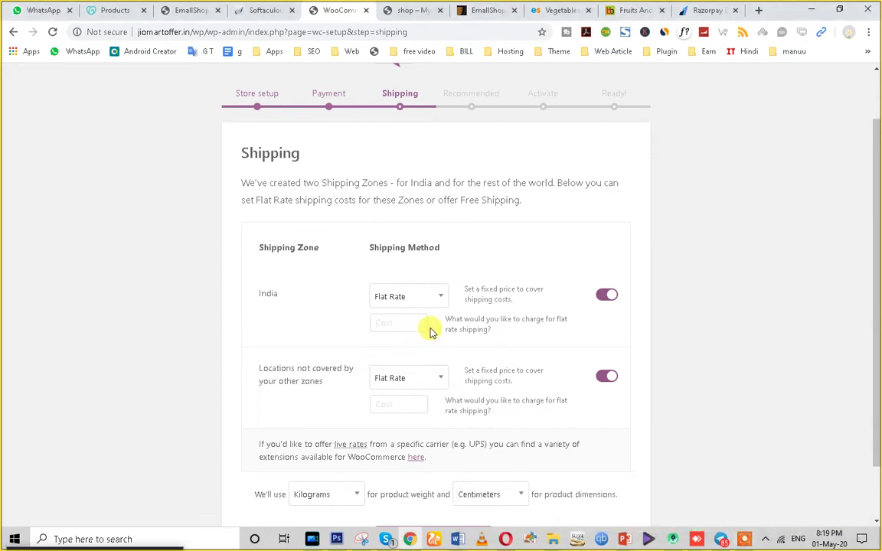
{"action": "scroll", "coordinate": [397, 305], "scroll_direction": "down", "scroll_amount": 2}
{"action": "left_click", "coordinate": [605, 234]}
{"action": "left_click", "coordinate": [608, 310]}
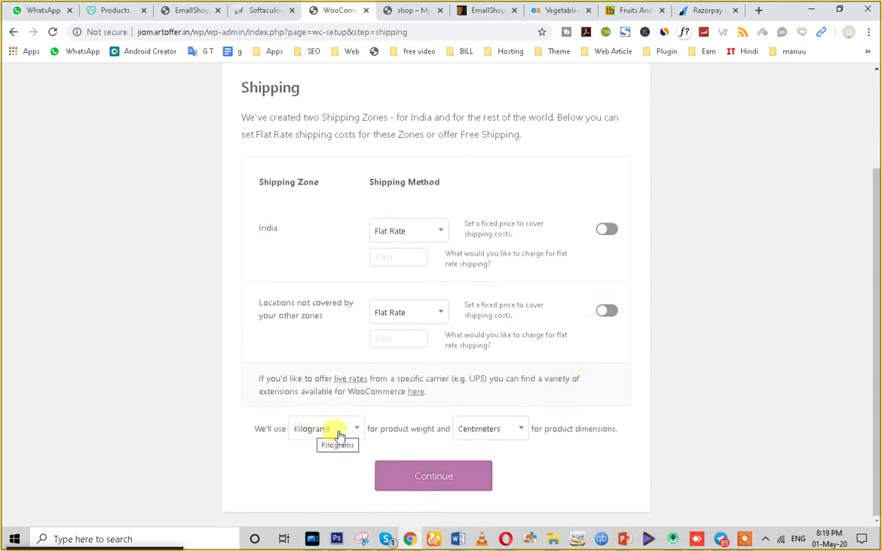
{"action": "left_click", "coordinate": [402, 473]}
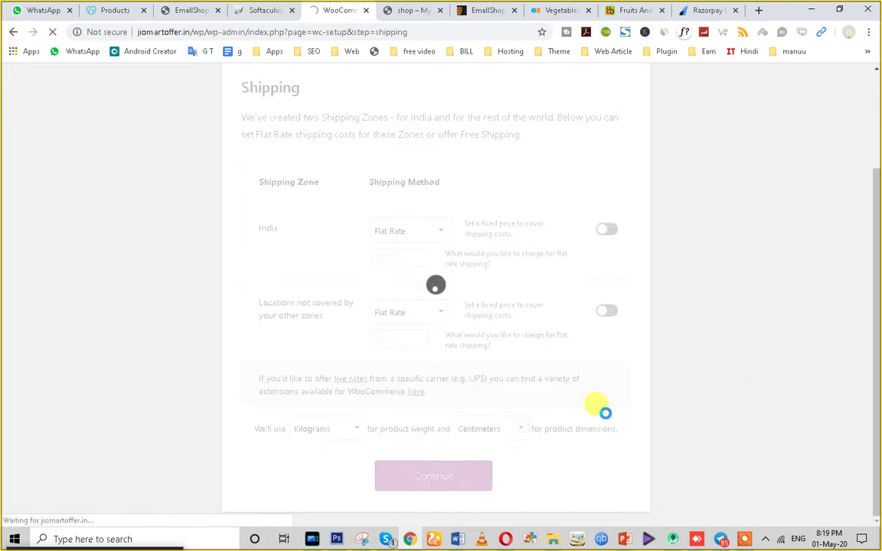
{"action": "scroll", "coordinate": [492, 280], "scroll_direction": "up", "scroll_amount": 2}
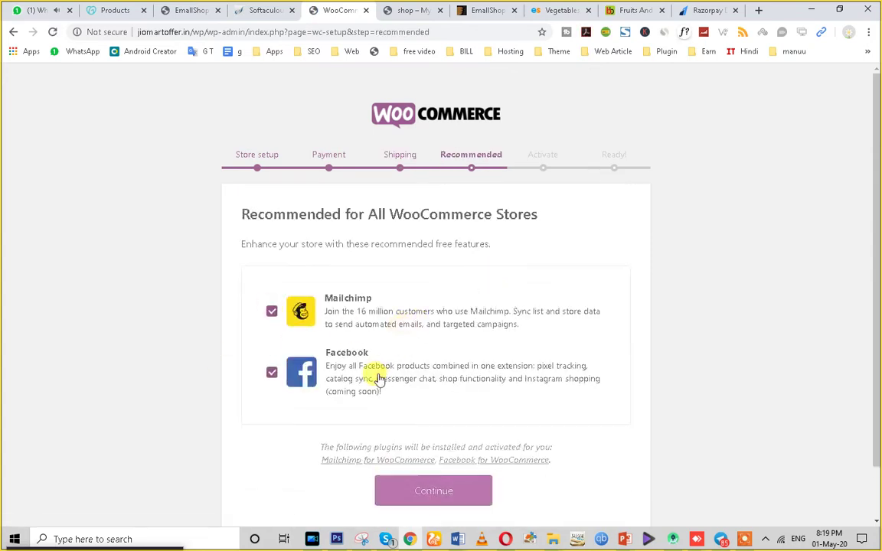
Skip the Recommended plugins step and the Jetpack connection step.
{"action": "scroll", "coordinate": [360, 378], "scroll_direction": "down", "scroll_amount": 1}
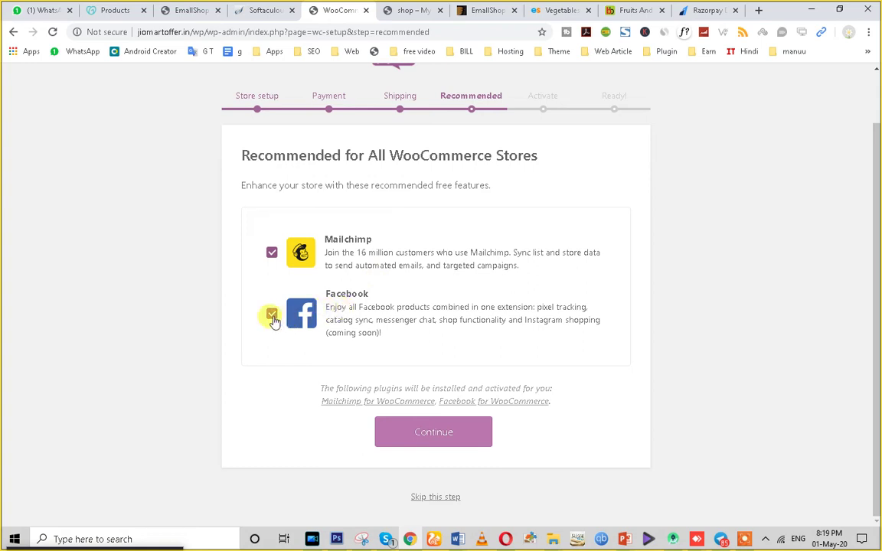
{"action": "left_click", "coordinate": [452, 499]}
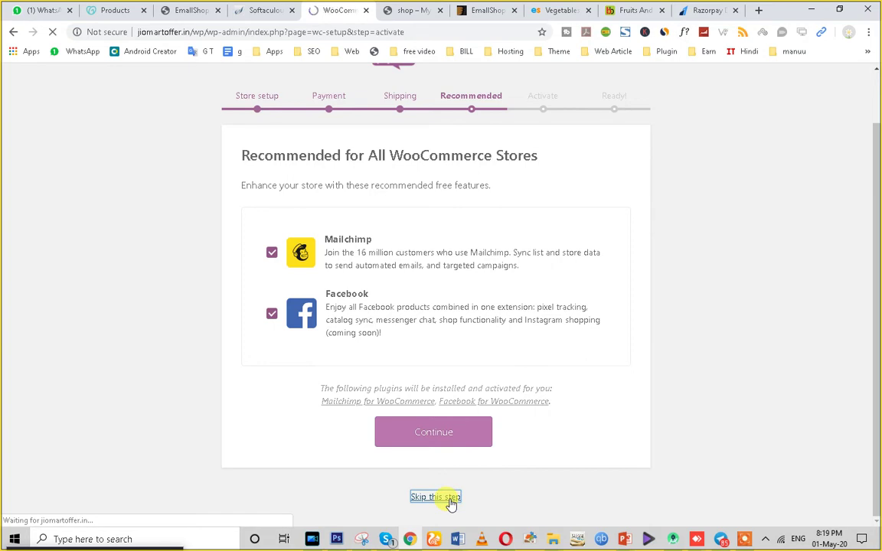
{"action": "scroll", "coordinate": [529, 242], "scroll_direction": "down", "scroll_amount": 3}
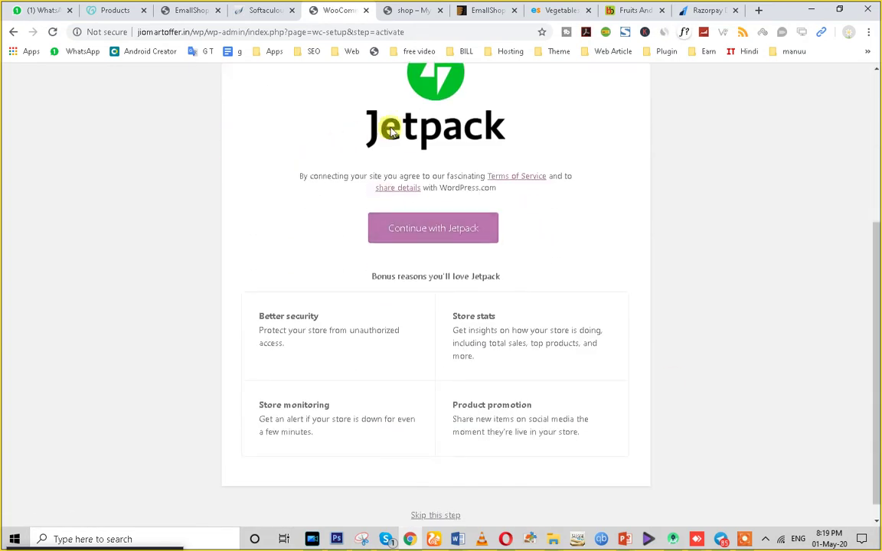
{"action": "scroll", "coordinate": [421, 475], "scroll_direction": "down", "scroll_amount": 1}
{"action": "left_click", "coordinate": [437, 499]}
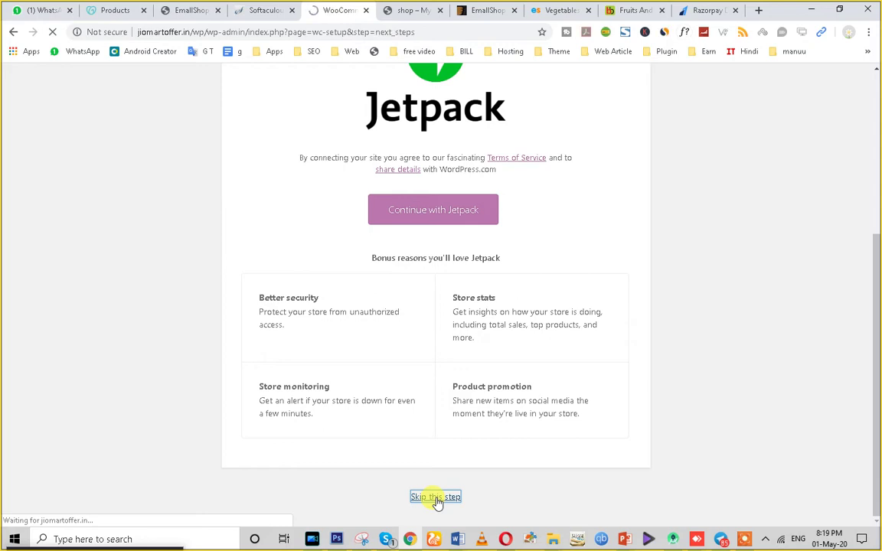
{"action": "scroll", "coordinate": [520, 252], "scroll_direction": "down", "scroll_amount": 2}
{"action": "scroll", "coordinate": [481, 268], "scroll_direction": "up", "scroll_amount": 2}
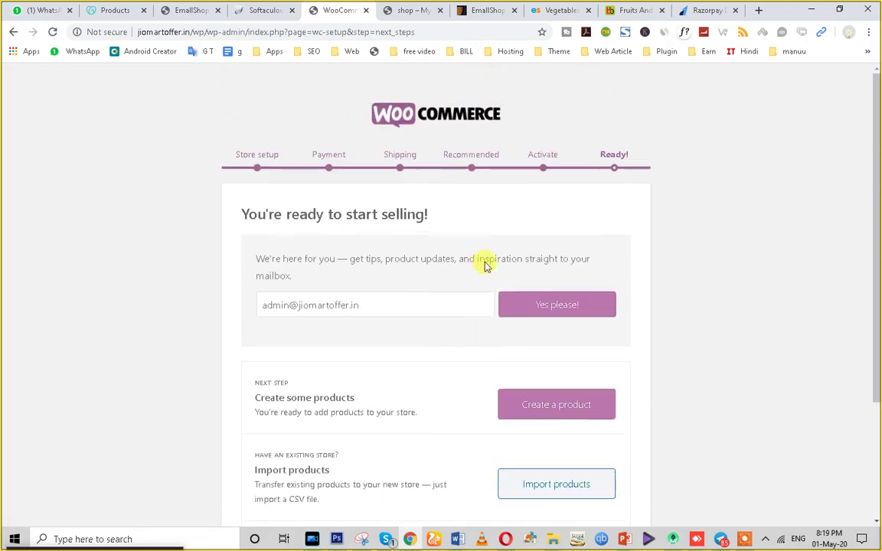
{"action": "scroll", "coordinate": [636, 319], "scroll_direction": "down", "scroll_amount": 1}
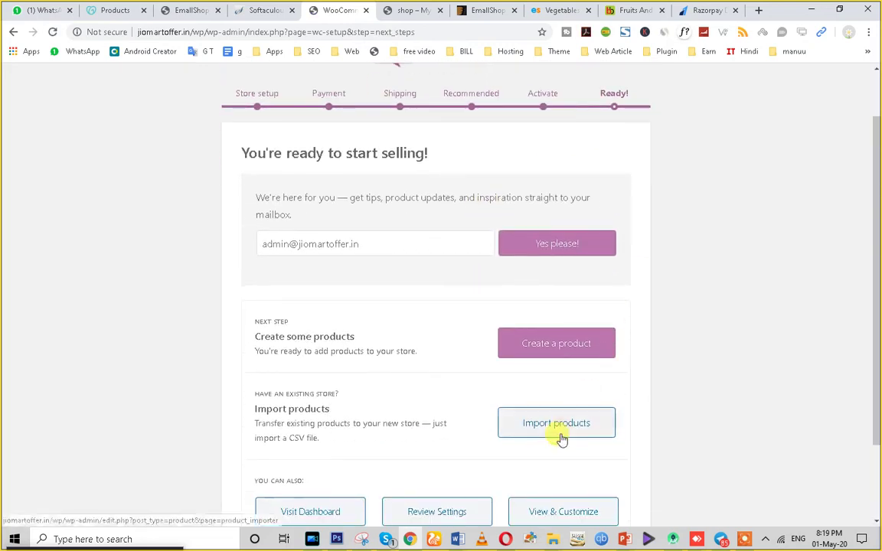
{"action": "scroll", "coordinate": [561, 438], "scroll_direction": "down", "scroll_amount": 1}
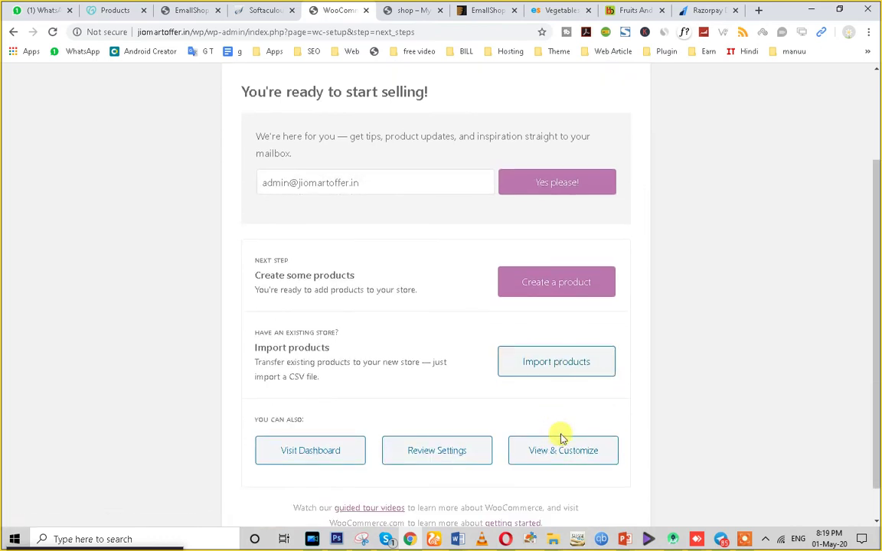
Create a new product titled 'Test Products'.
{"action": "left_click", "coordinate": [542, 291]}
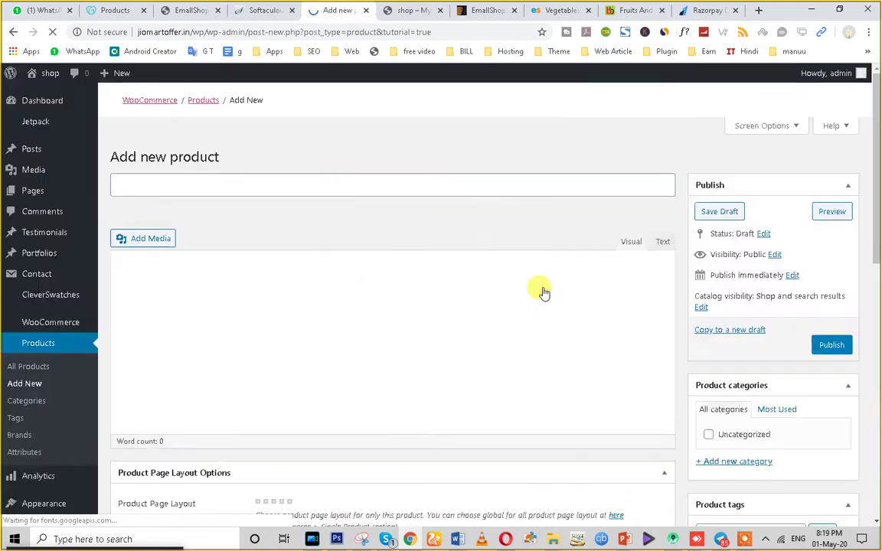
{"action": "type", "text": "T"}
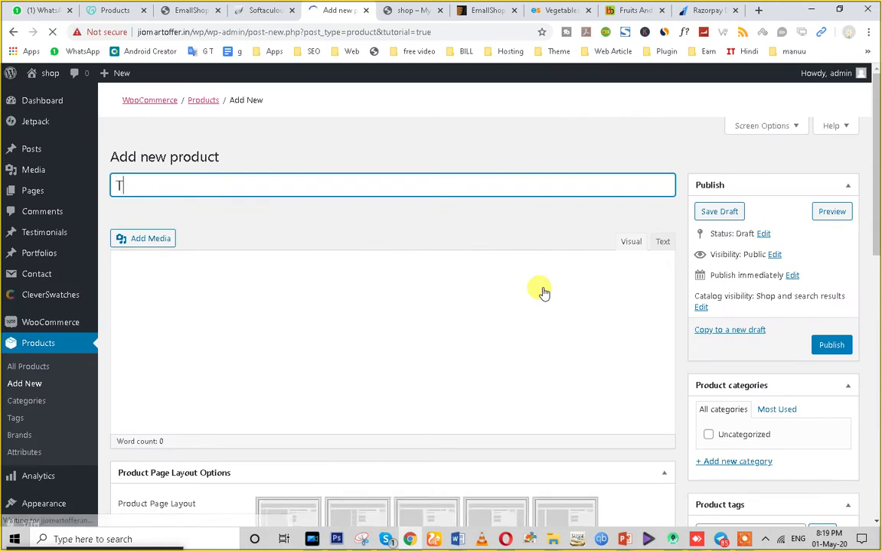
{"action": "type", "text": "est P"}
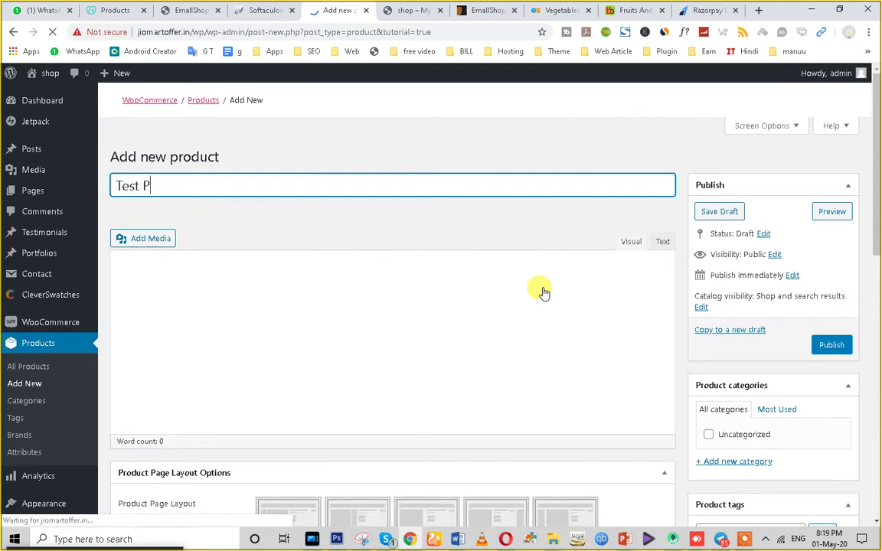
{"action": "type", "text": "roduc"}
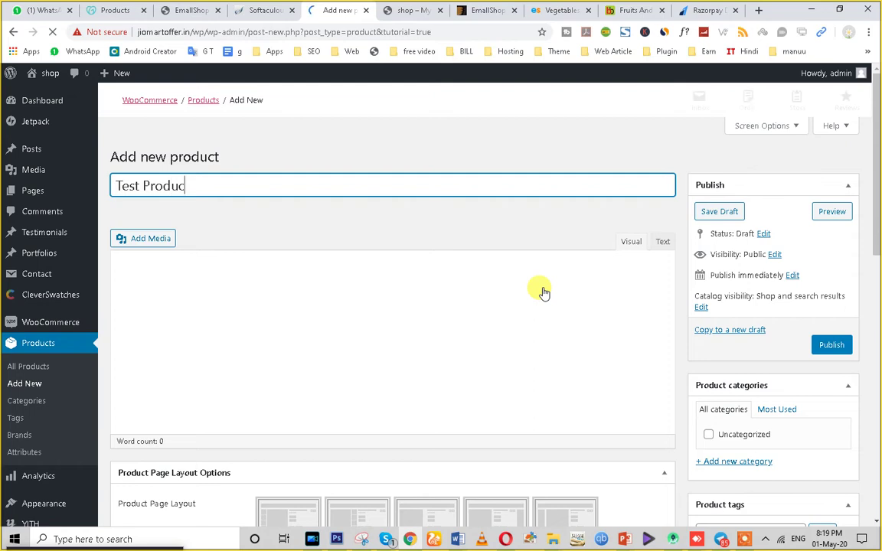
{"action": "type", "text": "ts"}
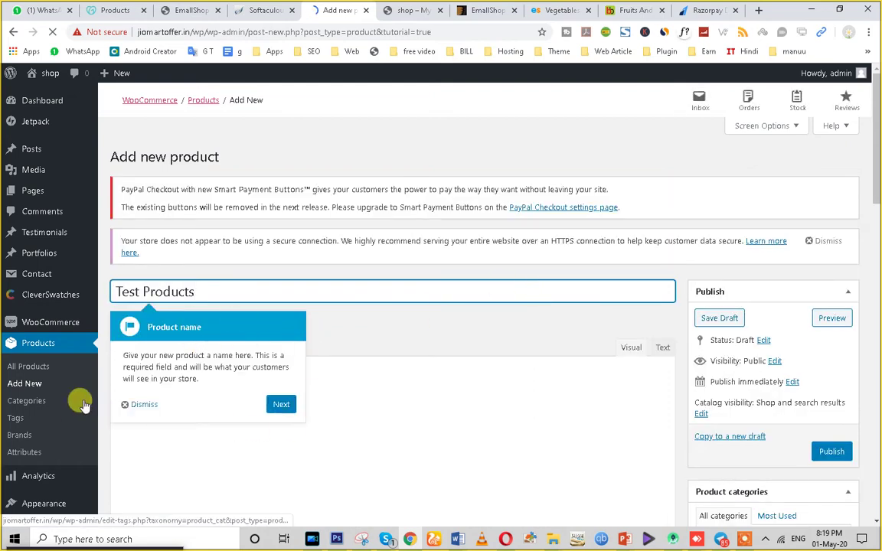
{"action": "left_click", "coordinate": [141, 404]}
{"action": "triple_click", "coordinate": [167, 292]}
{"action": "key", "text": "ctrl+c"}
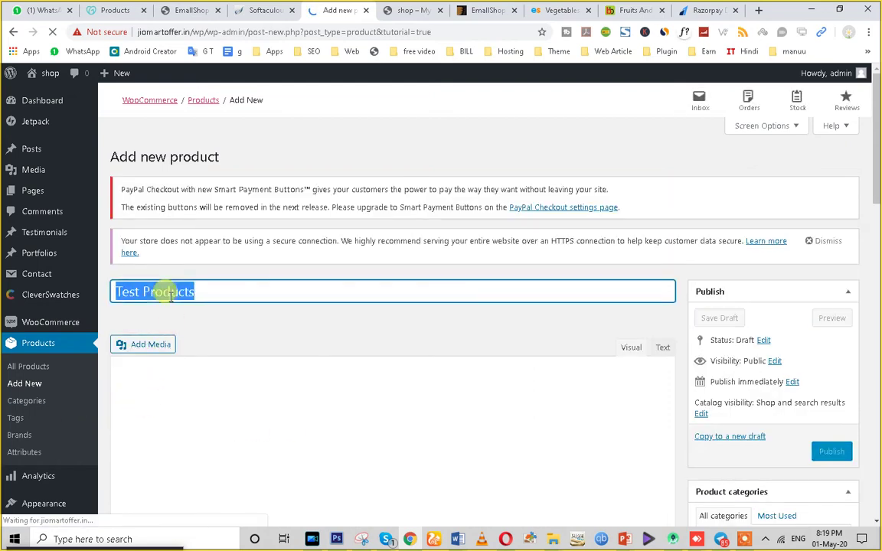
{"action": "left_click", "coordinate": [215, 414]}
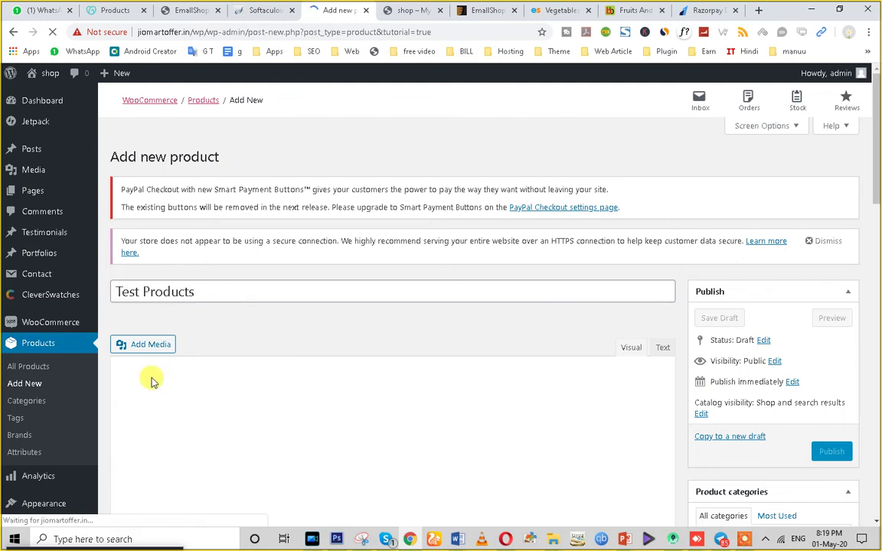
Paste 'Test Products' into the product description.
{"action": "scroll", "coordinate": [269, 366], "scroll_direction": "down", "scroll_amount": 6}
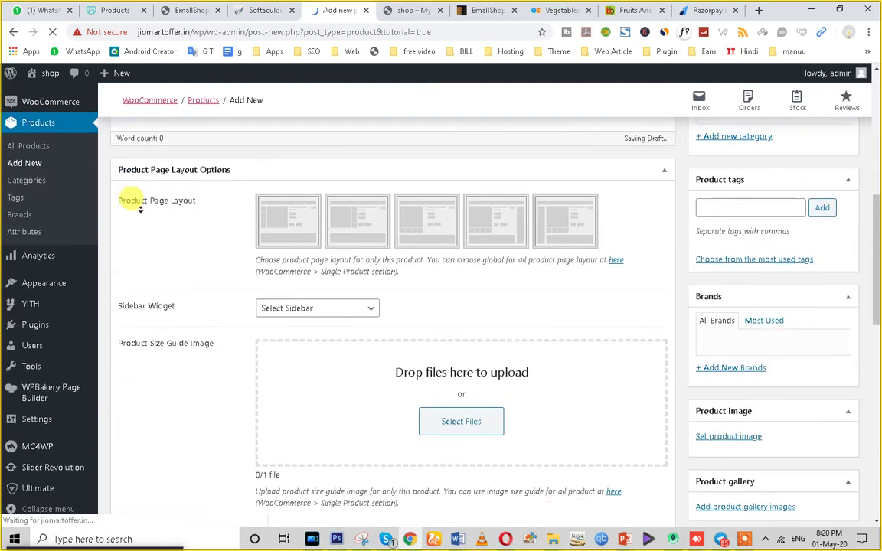
{"action": "scroll", "coordinate": [181, 237], "scroll_direction": "down", "scroll_amount": 3}
{"action": "scroll", "coordinate": [201, 257], "scroll_direction": "up", "scroll_amount": 6}
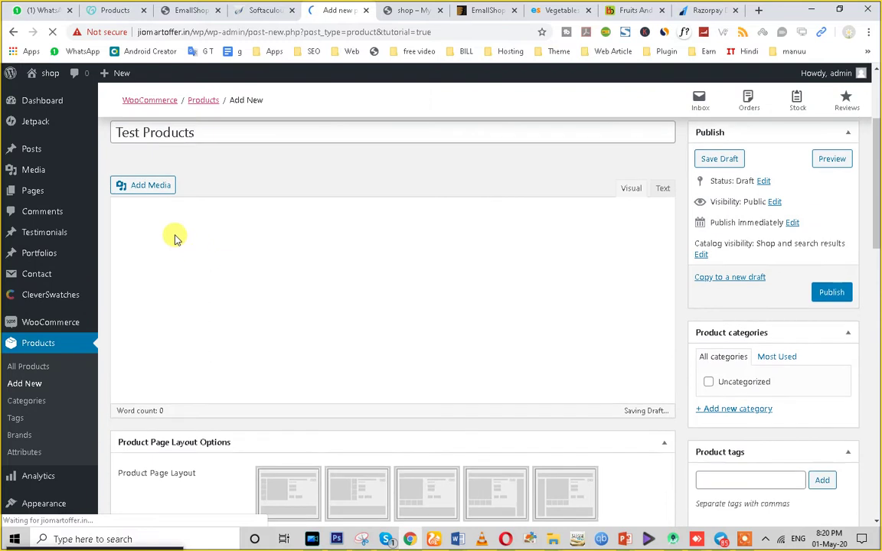
{"action": "scroll", "coordinate": [709, 403], "scroll_direction": "down", "scroll_amount": 3}
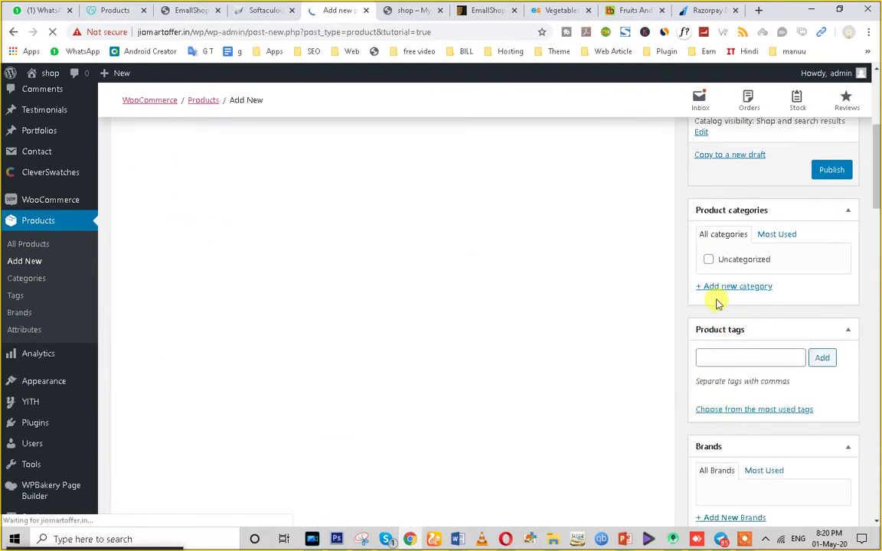
{"action": "scroll", "coordinate": [306, 254], "scroll_direction": "up", "scroll_amount": 3}
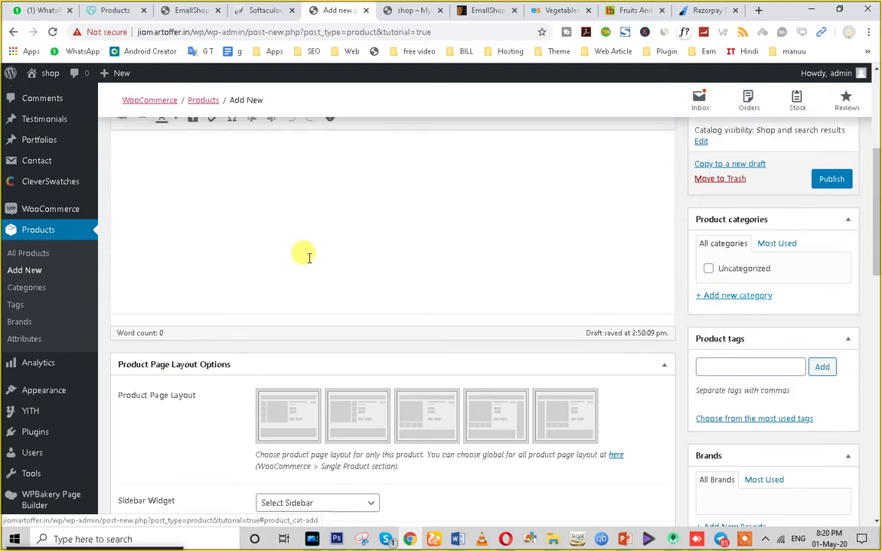
{"action": "left_click", "coordinate": [198, 269]}
{"action": "key", "text": "ctrl+v"}
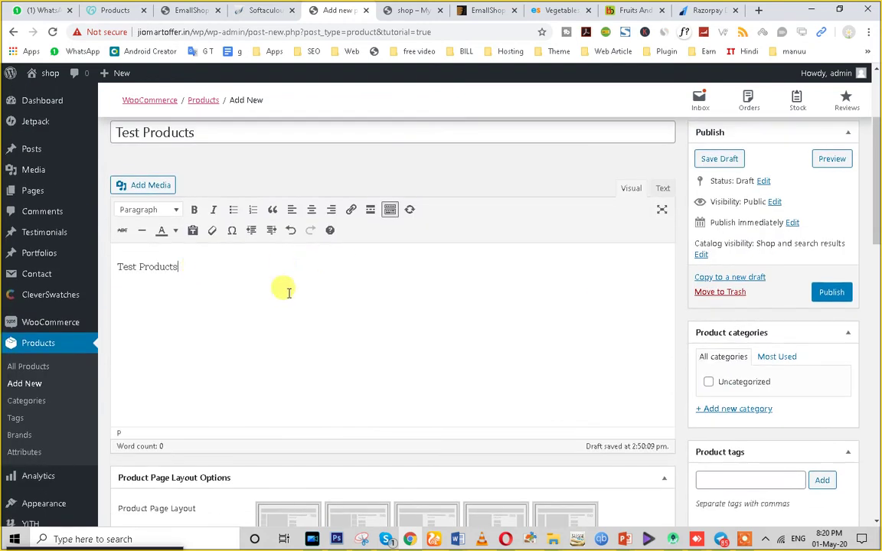
{"action": "scroll", "coordinate": [306, 398], "scroll_direction": "down", "scroll_amount": 3}
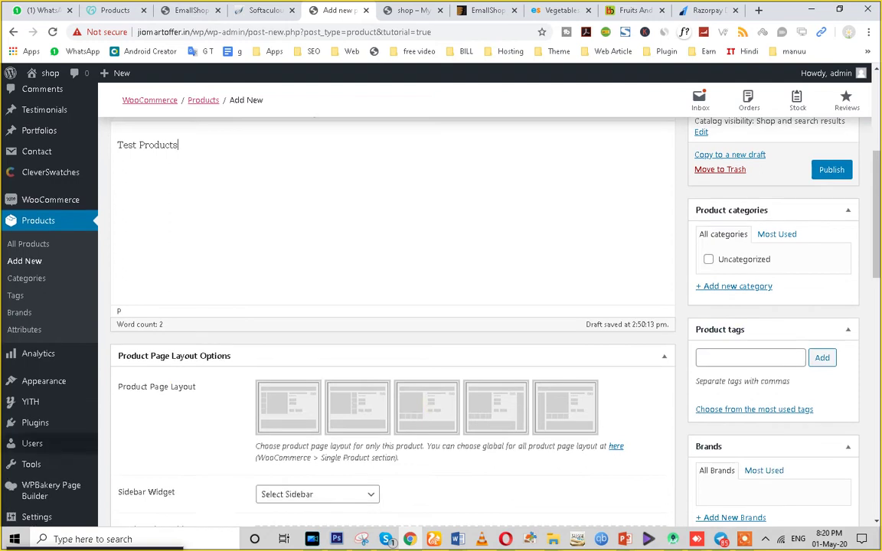
{"action": "scroll", "coordinate": [348, 442], "scroll_direction": "down", "scroll_amount": 2}
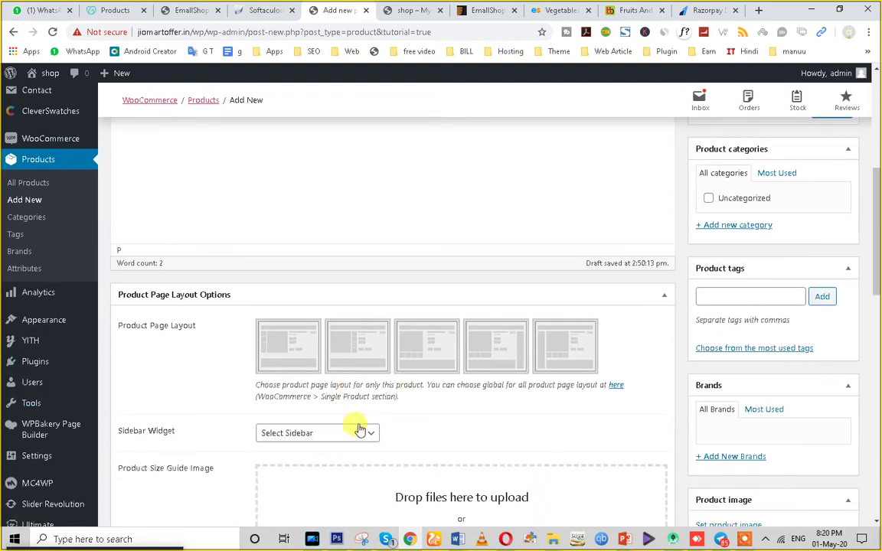
Choose the third Product Page Layout thumbnail for Test Products.
{"action": "left_click", "coordinate": [706, 297]}
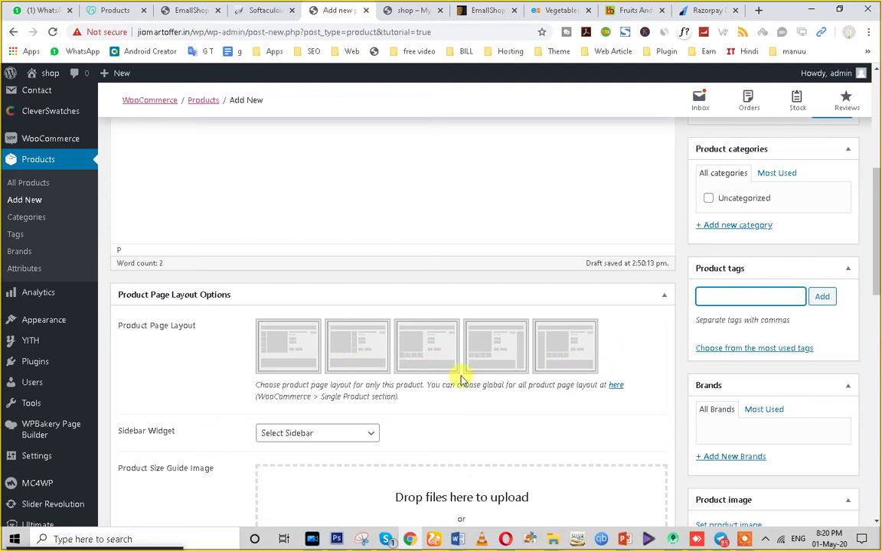
{"action": "left_click", "coordinate": [413, 367]}
{"action": "scroll", "coordinate": [459, 399], "scroll_direction": "down", "scroll_amount": 3}
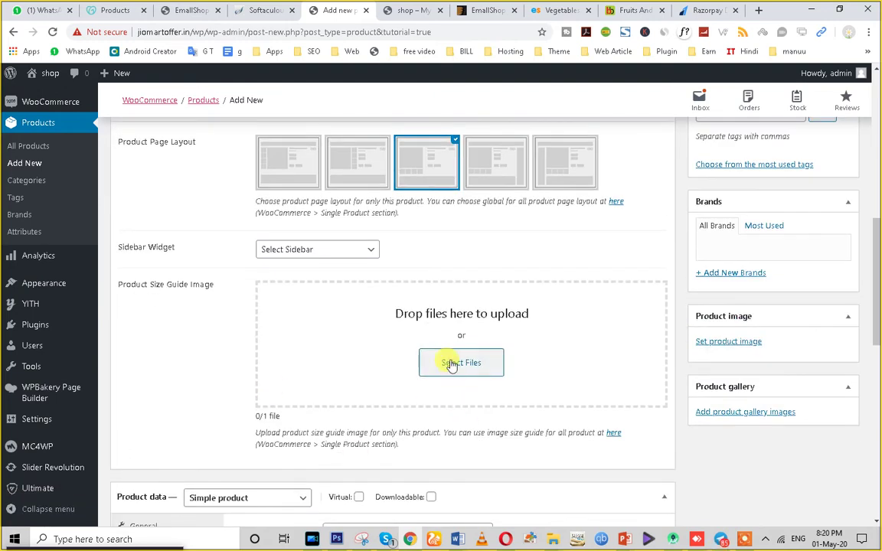
{"action": "scroll", "coordinate": [291, 419], "scroll_direction": "down", "scroll_amount": 3}
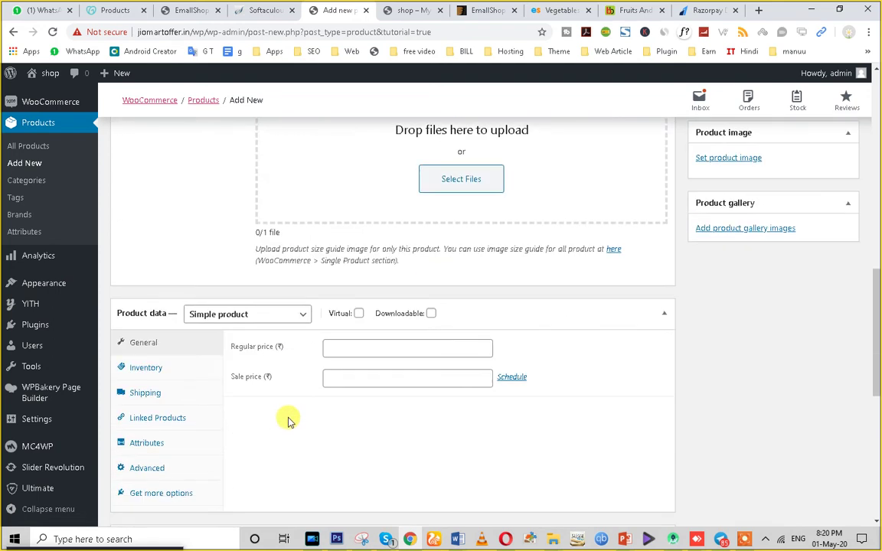
Set the regular price to 100 and the sale price to 90.
{"action": "scroll", "coordinate": [289, 421], "scroll_direction": "down", "scroll_amount": 2}
{"action": "left_click", "coordinate": [344, 223]}
{"action": "type", "text": "100"}
{"action": "left_click", "coordinate": [341, 256]}
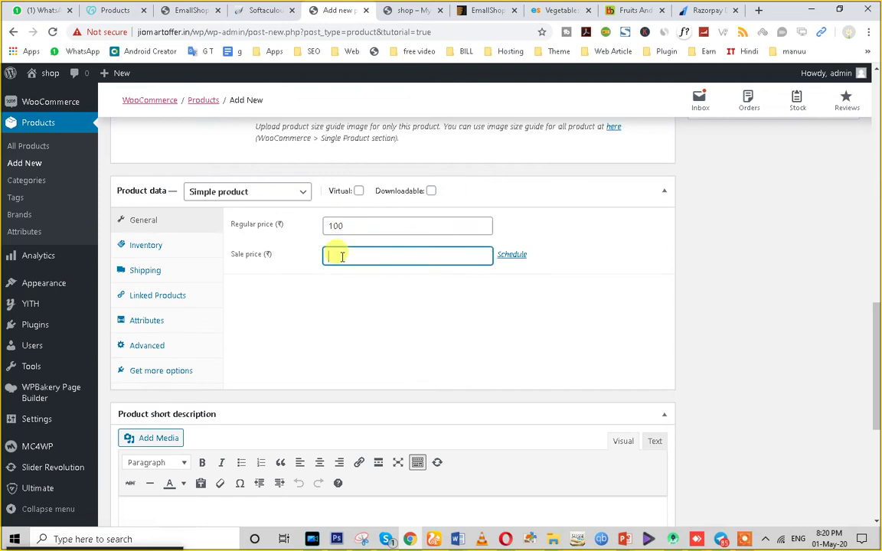
{"action": "type", "text": "90"}
Look through the Product data sections, including inventory, linked products, attributes and shipping.
{"action": "left_click", "coordinate": [159, 248]}
{"action": "left_click", "coordinate": [158, 271]}
{"action": "left_click", "coordinate": [150, 296]}
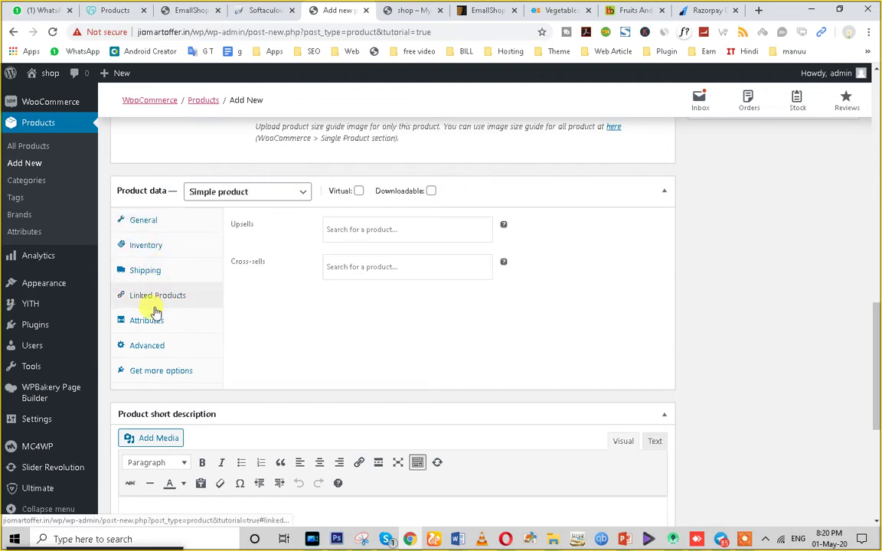
{"action": "left_click", "coordinate": [148, 320]}
{"action": "left_click", "coordinate": [151, 347]}
{"action": "left_click", "coordinate": [150, 371]}
{"action": "left_click", "coordinate": [150, 345]}
{"action": "left_click", "coordinate": [154, 320]}
{"action": "left_click", "coordinate": [157, 299]}
{"action": "left_click", "coordinate": [155, 276]}
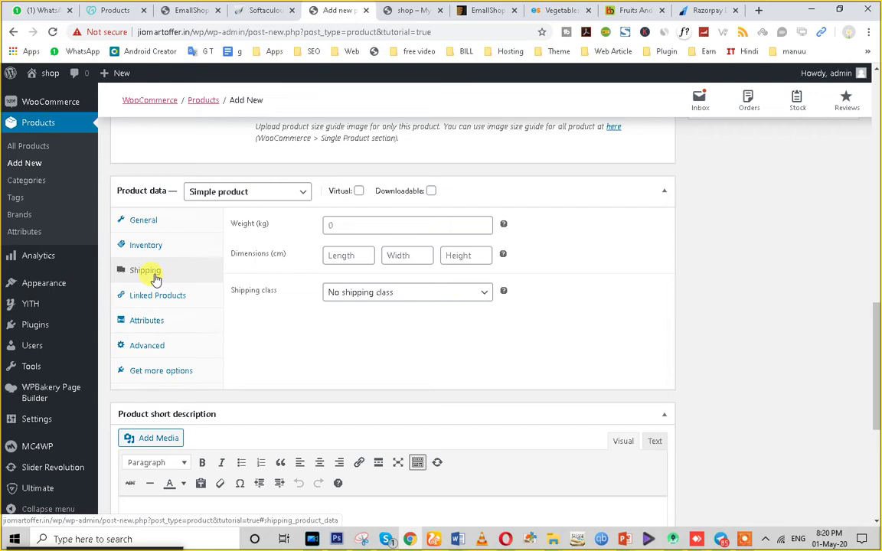
{"action": "left_click", "coordinate": [346, 226]}
Give the product SKU so-001 and enable stock management with a quantity of 10.
{"action": "left_click", "coordinate": [172, 251]}
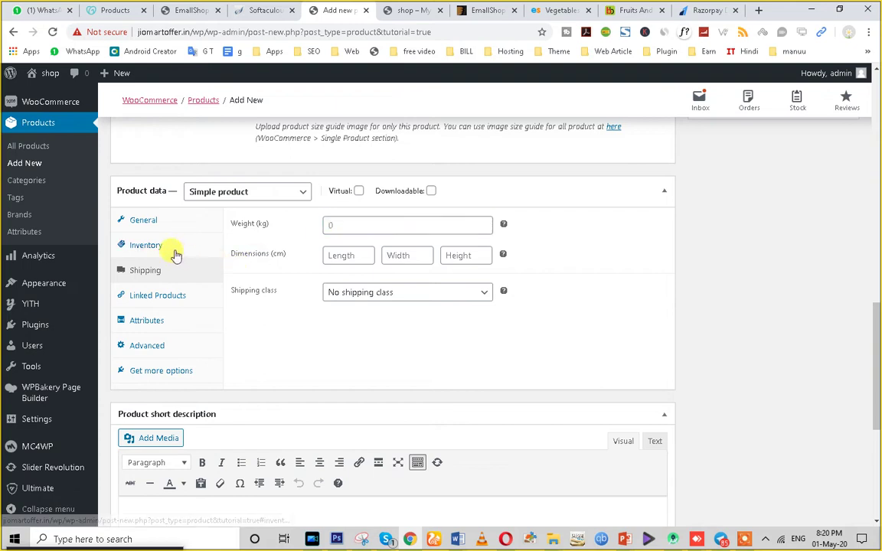
{"action": "left_click", "coordinate": [357, 227]}
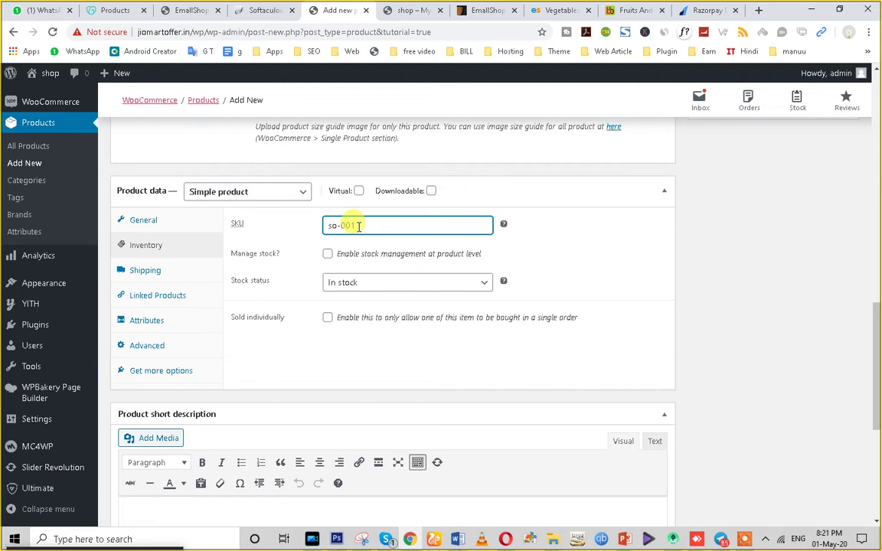
{"action": "left_click", "coordinate": [328, 254]}
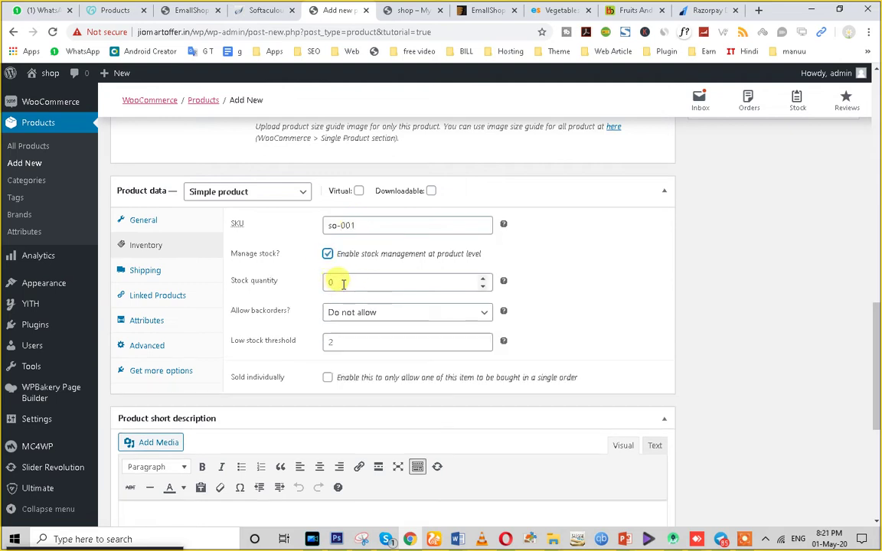
{"action": "double_click", "coordinate": [343, 283]}
{"action": "left_click", "coordinate": [330, 344]}
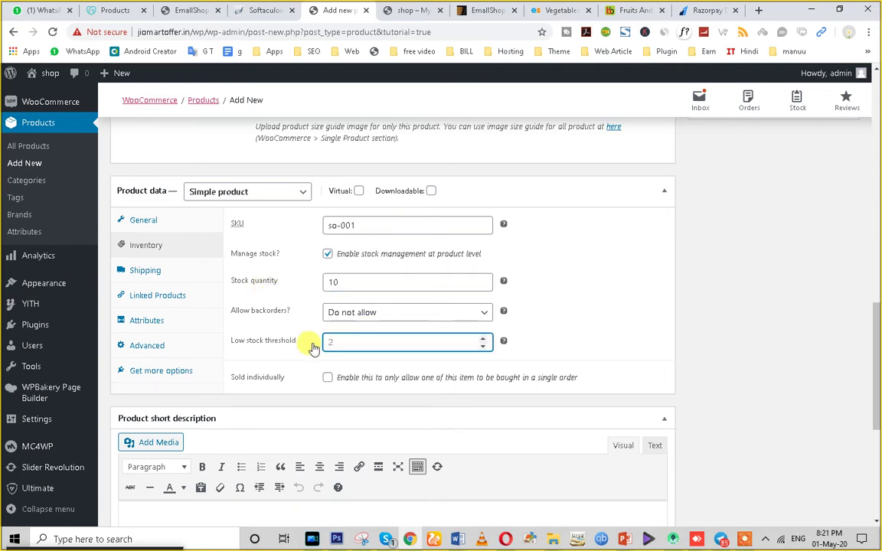
{"action": "scroll", "coordinate": [177, 388], "scroll_direction": "down", "scroll_amount": 2}
{"action": "left_click", "coordinate": [161, 396]}
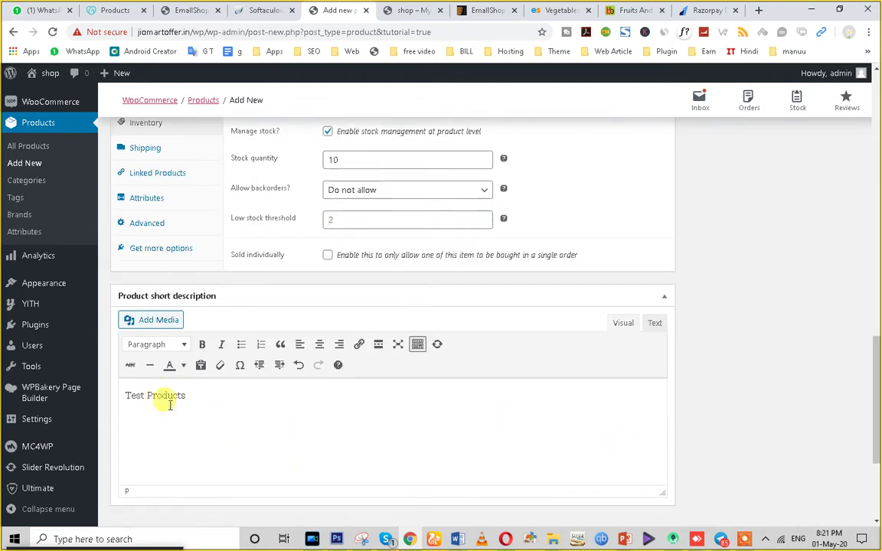
Make the short description three 'Test Products' lines formatted as a bulleted list.
{"action": "left_click", "coordinate": [245, 401]}
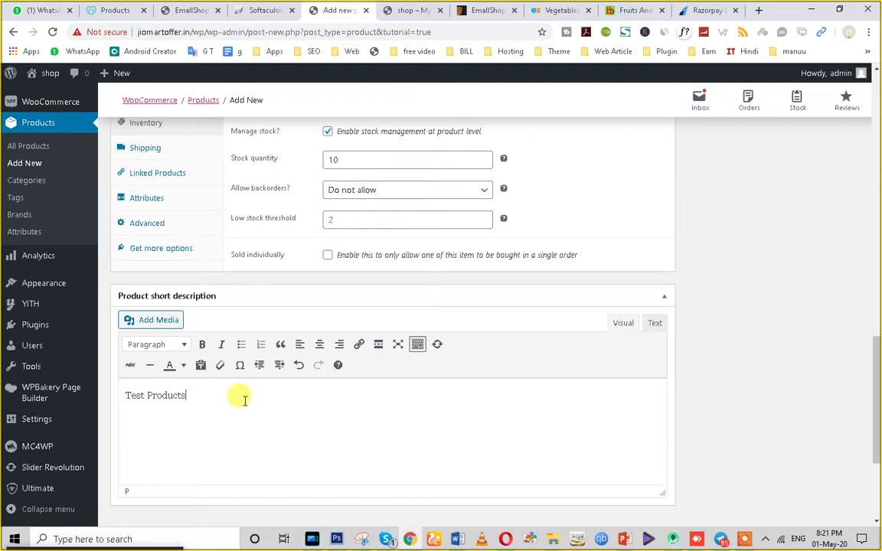
{"action": "key", "text": "Return"}
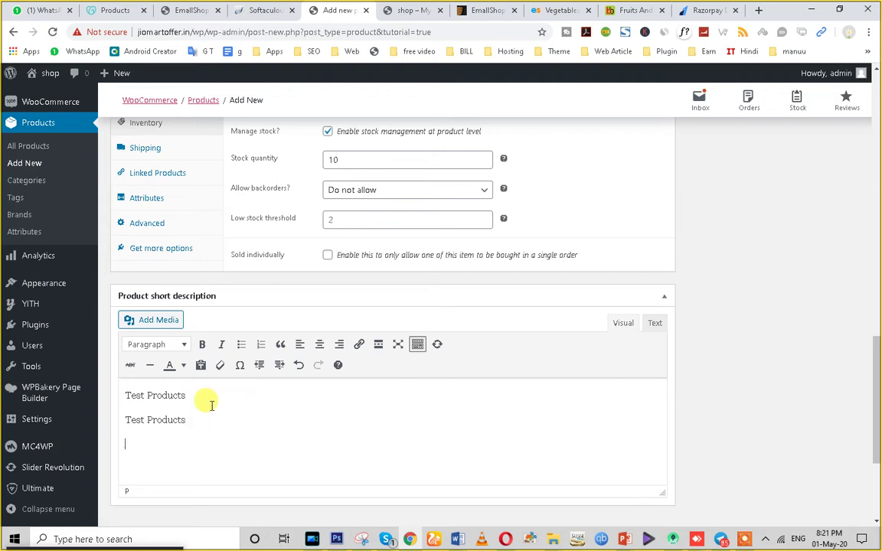
{"action": "key", "text": "ctrl+a"}
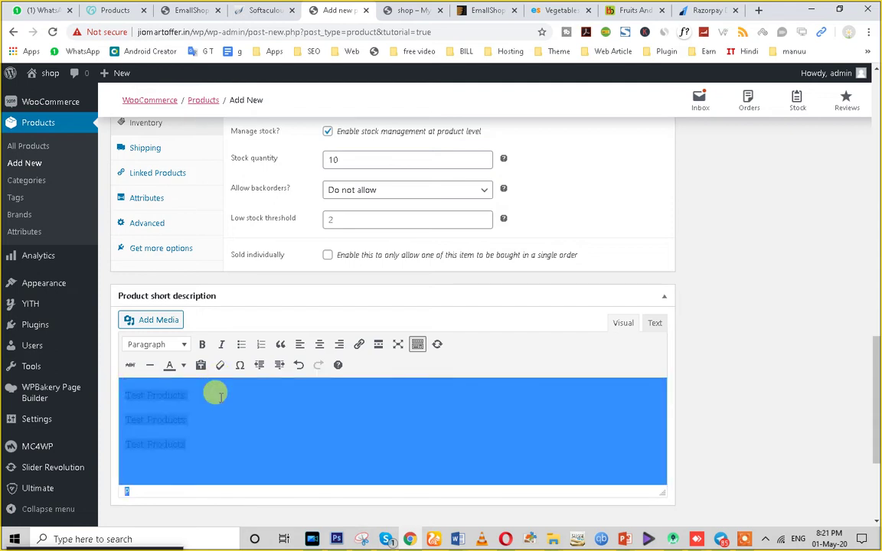
{"action": "left_click", "coordinate": [200, 447]}
{"action": "left_click_drag", "start_coordinate": [200, 447], "coordinate": [117, 392]}
{"action": "left_click", "coordinate": [241, 343]}
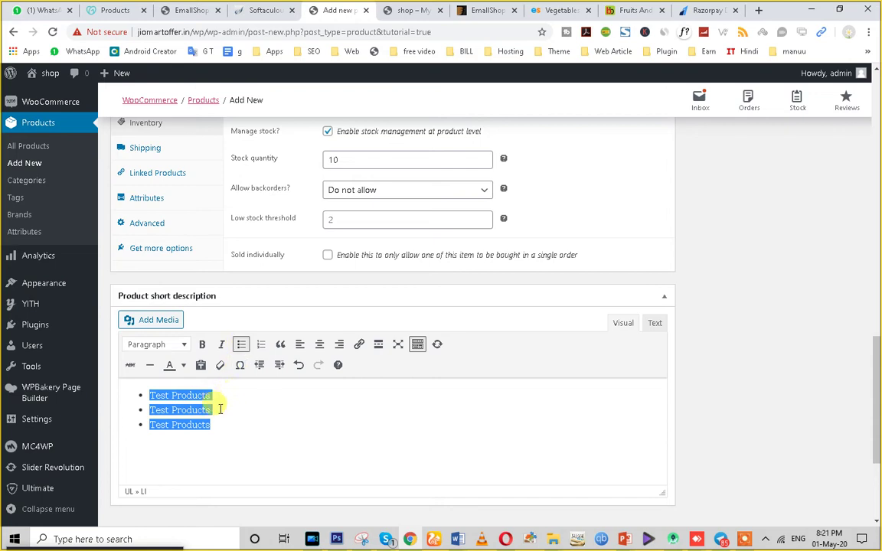
{"action": "left_click", "coordinate": [217, 431]}
Open the Set product image picker.
{"action": "scroll", "coordinate": [227, 442], "scroll_direction": "up", "scroll_amount": 4}
{"action": "scroll", "coordinate": [226, 442], "scroll_direction": "up", "scroll_amount": 3}
{"action": "scroll", "coordinate": [700, 417], "scroll_direction": "down", "scroll_amount": 3}
{"action": "left_click", "coordinate": [734, 219]}
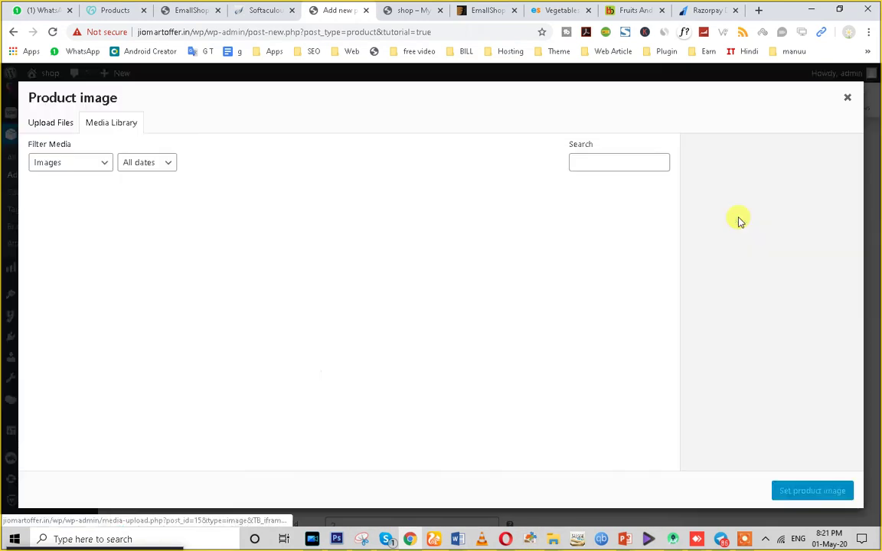
Upload the cauliflower image VEG-006.jpg from Downloads and set it as the product image.
{"action": "left_click", "coordinate": [44, 124]}
{"action": "left_click", "coordinate": [422, 303]}
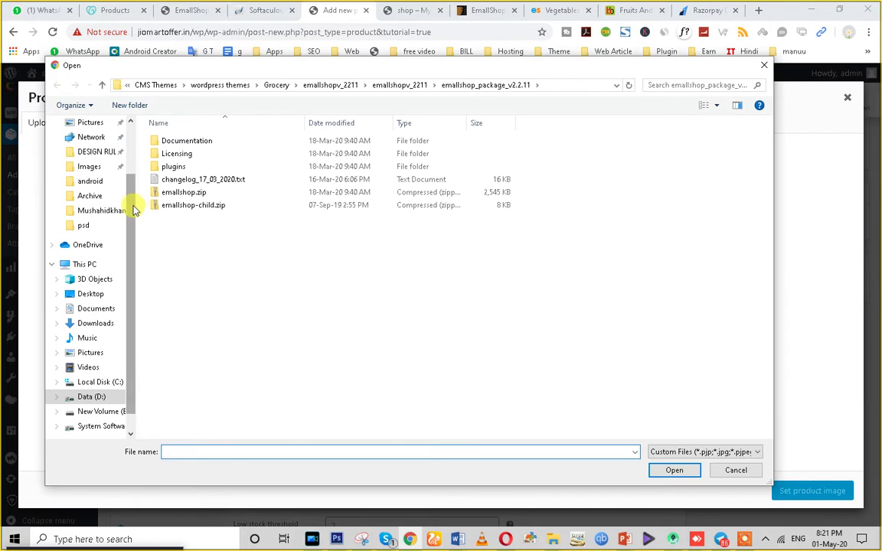
{"action": "scroll", "coordinate": [134, 209], "scroll_direction": "up", "scroll_amount": 3}
{"action": "left_click", "coordinate": [83, 164]}
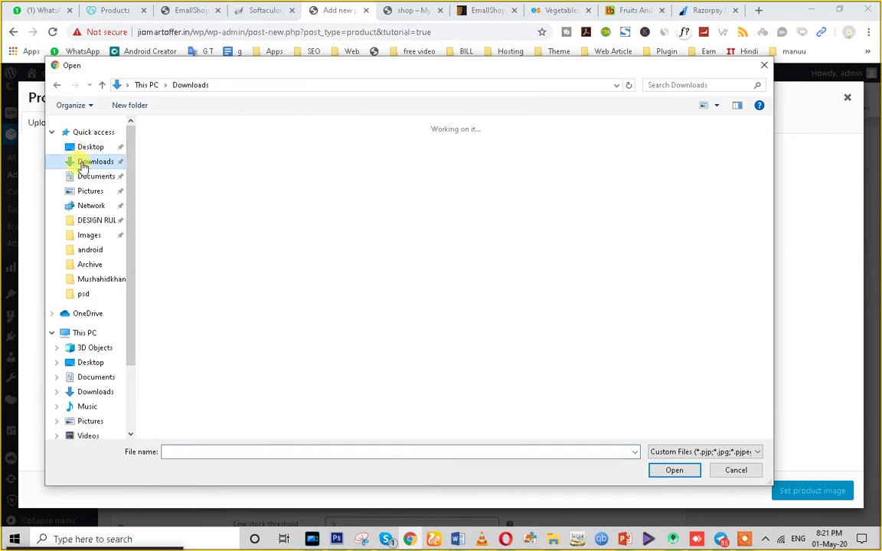
{"action": "scroll", "coordinate": [325, 330], "scroll_direction": "down", "scroll_amount": 8}
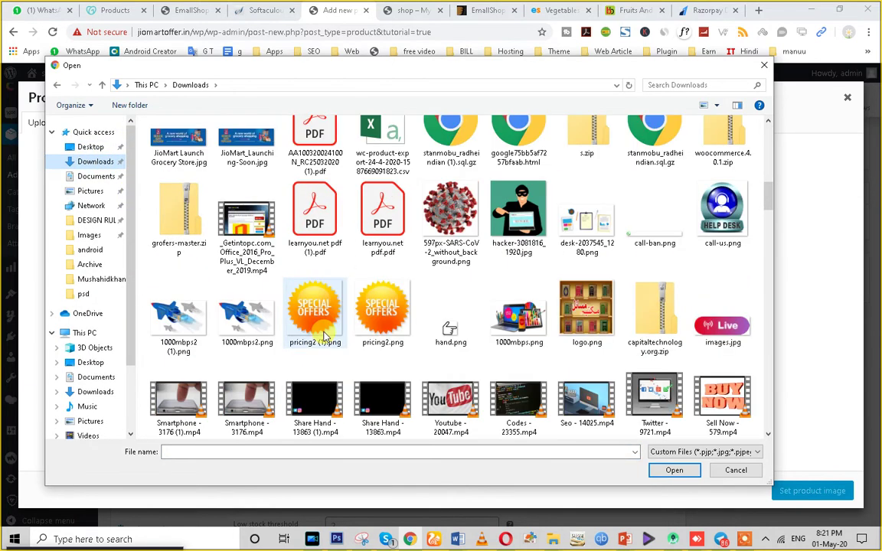
{"action": "scroll", "coordinate": [287, 336], "scroll_direction": "down", "scroll_amount": 5}
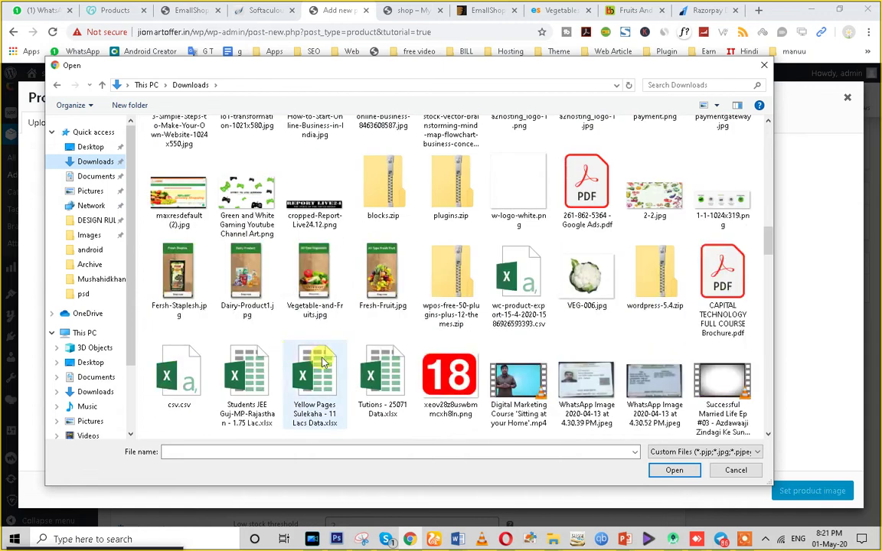
{"action": "left_click", "coordinate": [586, 278]}
{"action": "left_click", "coordinate": [674, 470]}
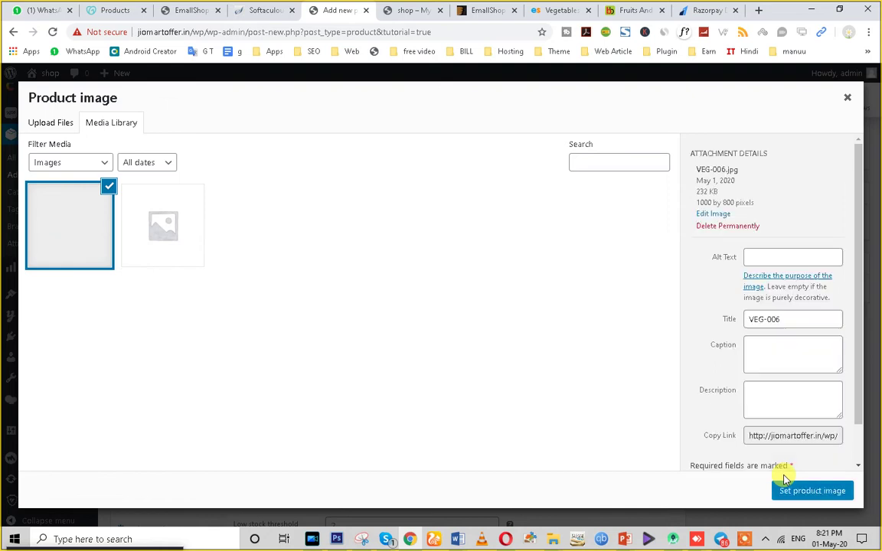
{"action": "left_click", "coordinate": [789, 490]}
{"action": "scroll", "coordinate": [749, 305], "scroll_direction": "up", "scroll_amount": 5}
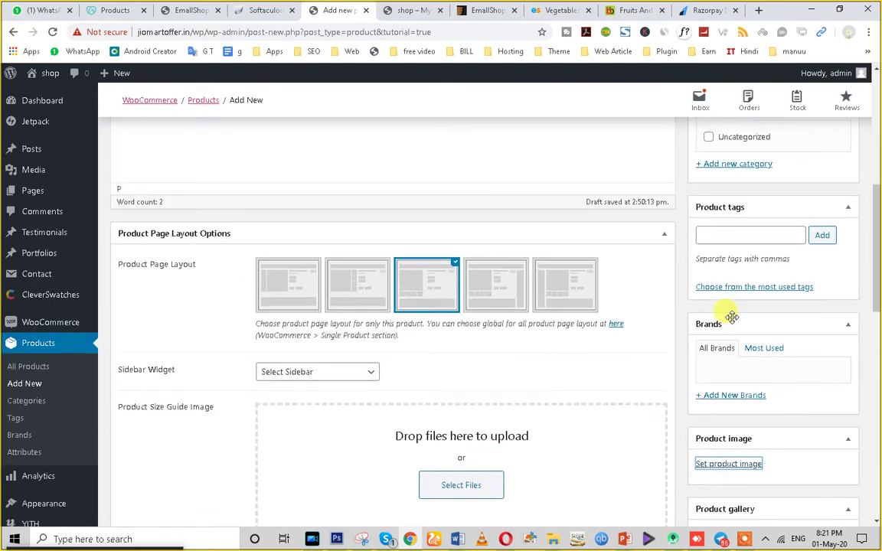
Publish the Test Products product.
{"action": "scroll", "coordinate": [833, 334], "scroll_direction": "down", "scroll_amount": 1}
{"action": "left_click", "coordinate": [747, 296]}
{"action": "scroll", "coordinate": [82, 463], "scroll_direction": "down", "scroll_amount": 7}
{"action": "scroll", "coordinate": [227, 460], "scroll_direction": "down", "scroll_amount": 3}
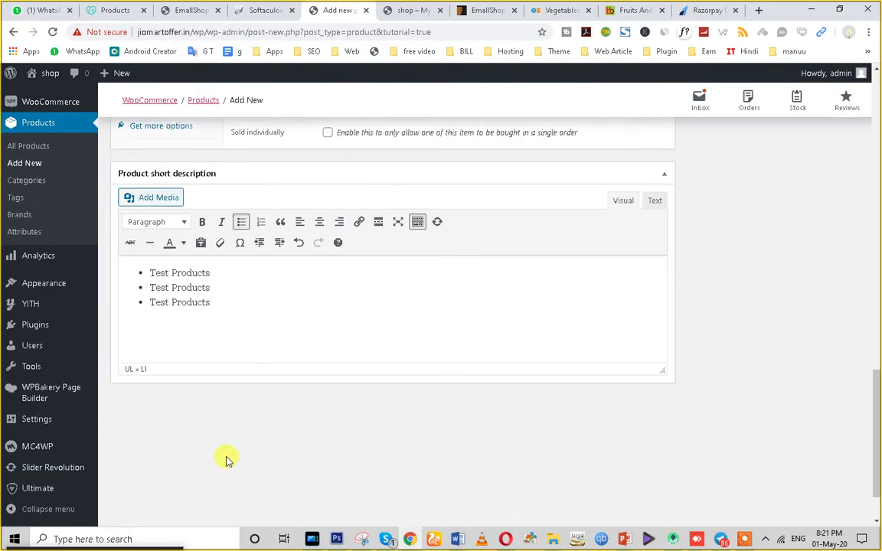
{"action": "scroll", "coordinate": [199, 399], "scroll_direction": "up", "scroll_amount": 15}
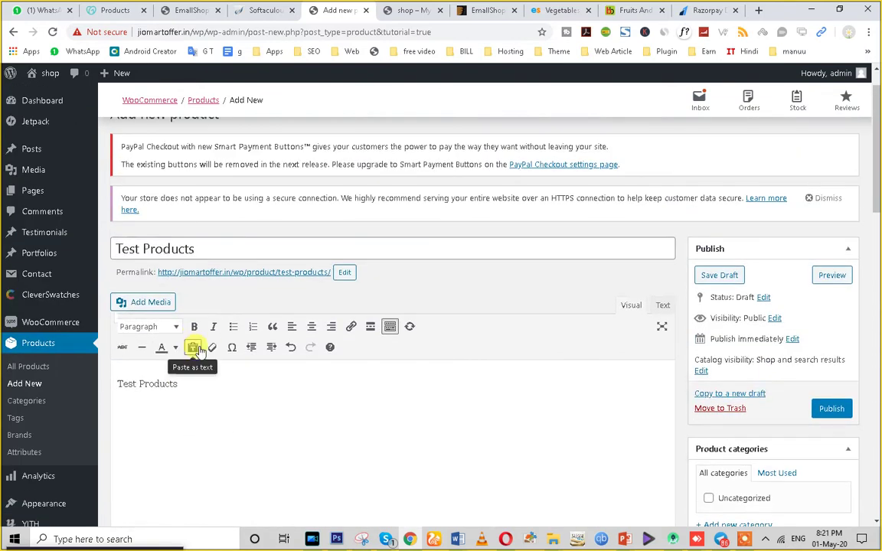
{"action": "left_click", "coordinate": [829, 408]}
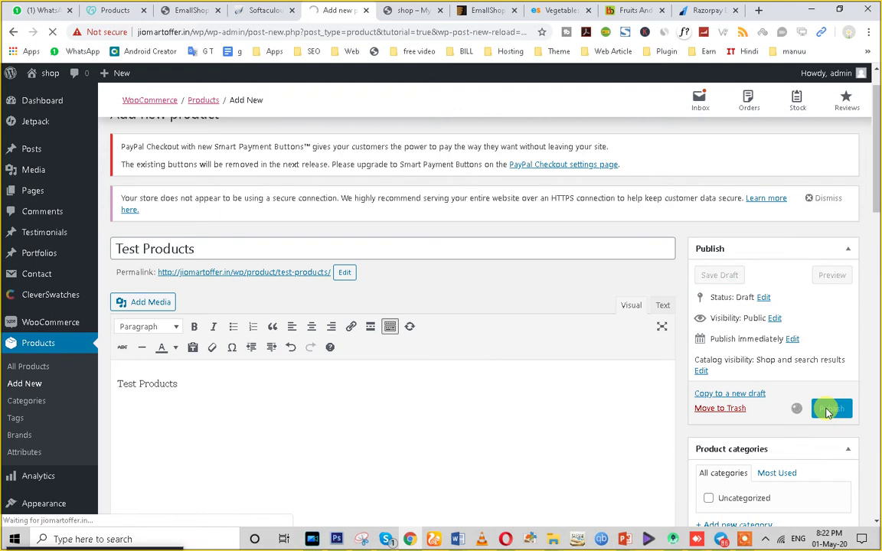
Open the View Product link in a new browser tab.
{"action": "scroll", "coordinate": [536, 406], "scroll_direction": "down", "scroll_amount": 4}
{"action": "scroll", "coordinate": [382, 386], "scroll_direction": "up", "scroll_amount": 3}
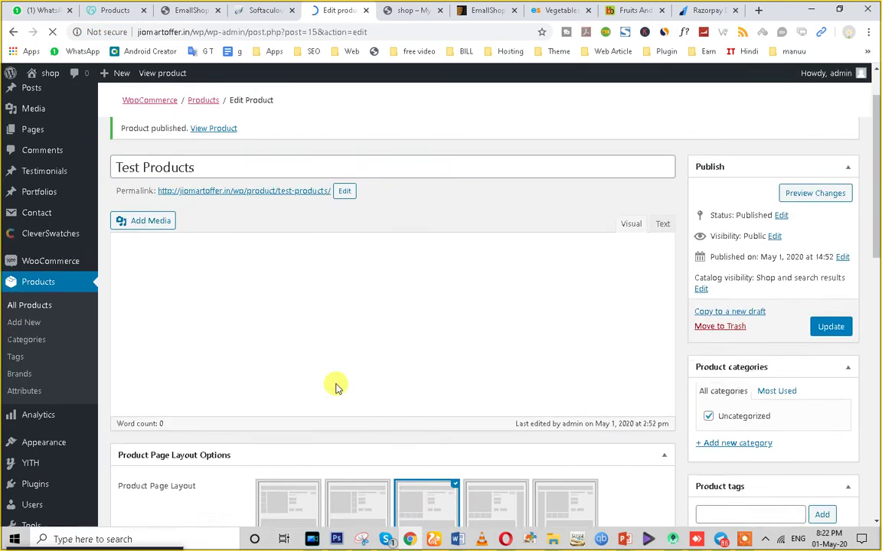
{"action": "scroll", "coordinate": [335, 386], "scroll_direction": "up", "scroll_amount": 2}
{"action": "right_click", "coordinate": [213, 387]}
{"action": "key", "text": "Escape"}
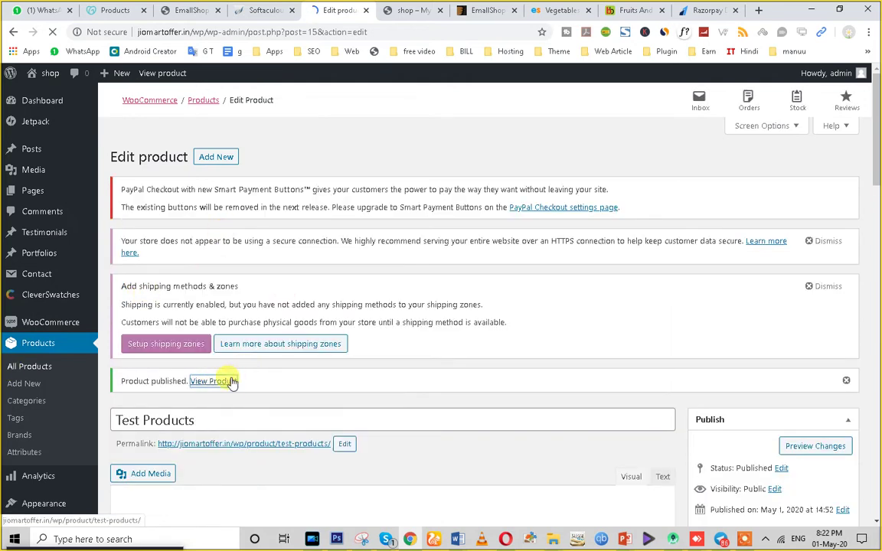
{"action": "right_click", "coordinate": [231, 383]}
{"action": "left_click", "coordinate": [256, 385]}
Check the live Test Products page: cauliflower image, ₹90 sale price, bulleted description, 10 in stock.
{"action": "left_click", "coordinate": [348, 10]}
{"action": "left_click", "coordinate": [331, 9]}
{"action": "left_click", "coordinate": [367, 10]}
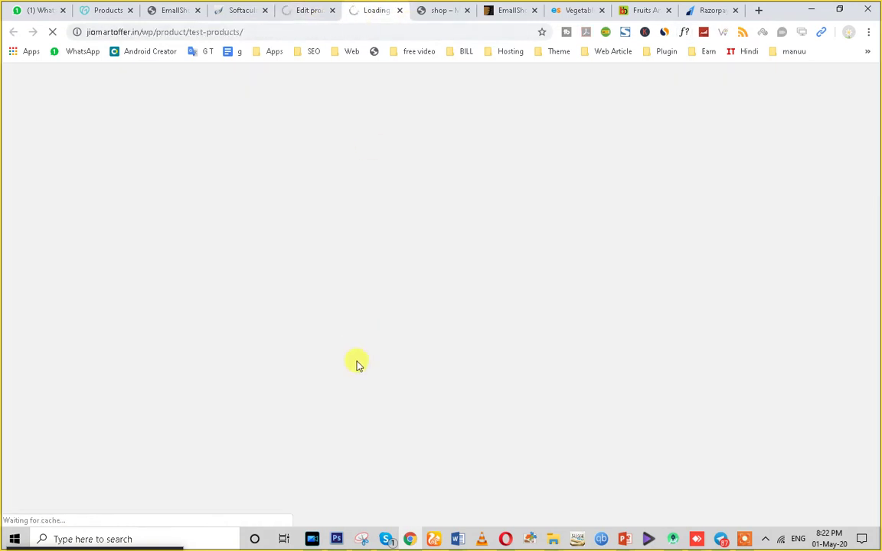
{"action": "left_click", "coordinate": [303, 13]}
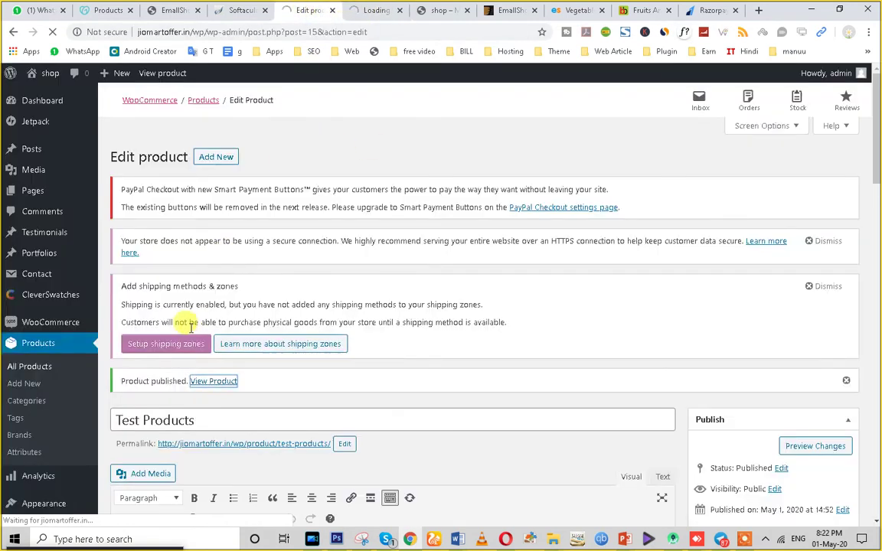
{"action": "scroll", "coordinate": [89, 301], "scroll_direction": "down", "scroll_amount": 2}
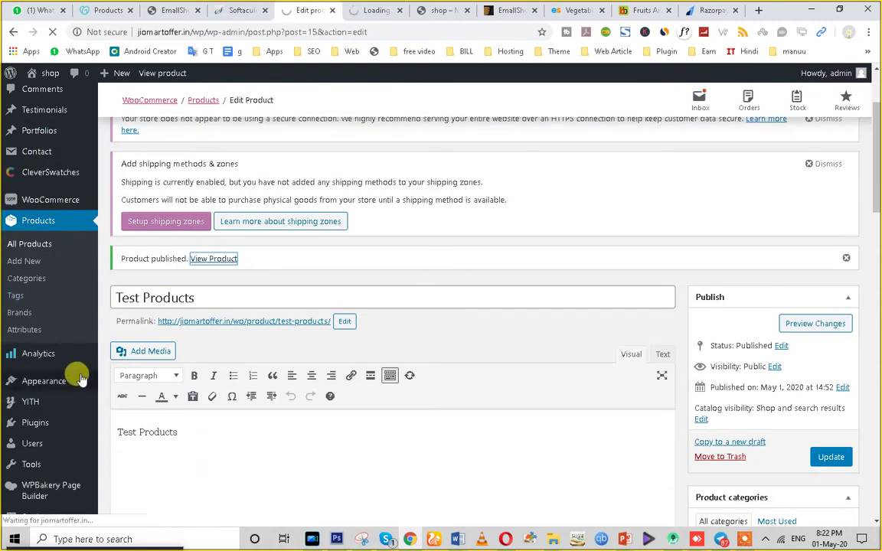
{"action": "mouse_move", "coordinate": [59, 385]}
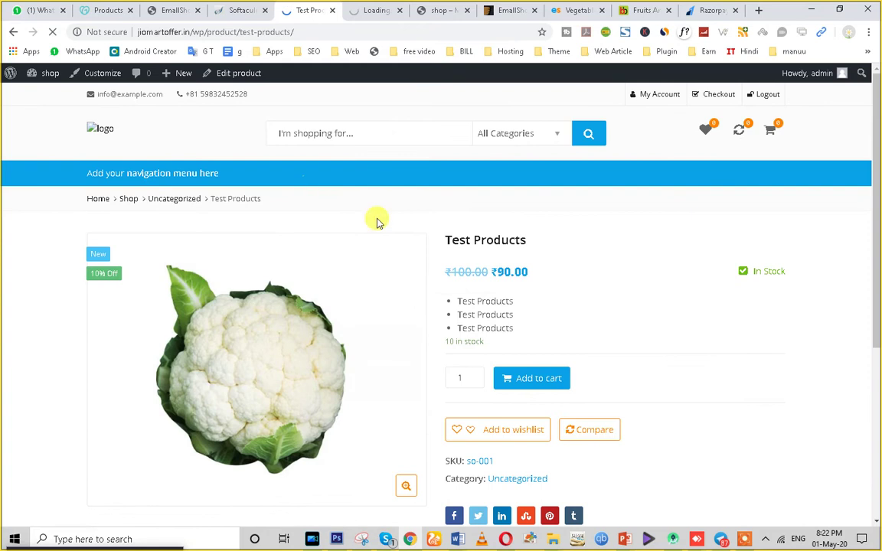
{"action": "scroll", "coordinate": [379, 220], "scroll_direction": "down", "scroll_amount": 4}
{"action": "scroll", "coordinate": [400, 365], "scroll_direction": "up", "scroll_amount": 2}
{"action": "scroll", "coordinate": [241, 280], "scroll_direction": "down", "scroll_amount": 2}
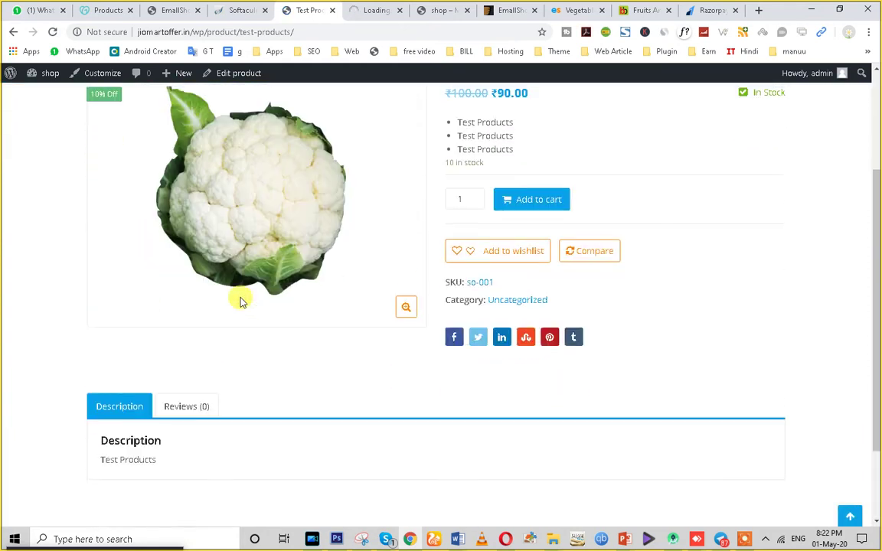
{"action": "scroll", "coordinate": [90, 163], "scroll_direction": "up", "scroll_amount": 2}
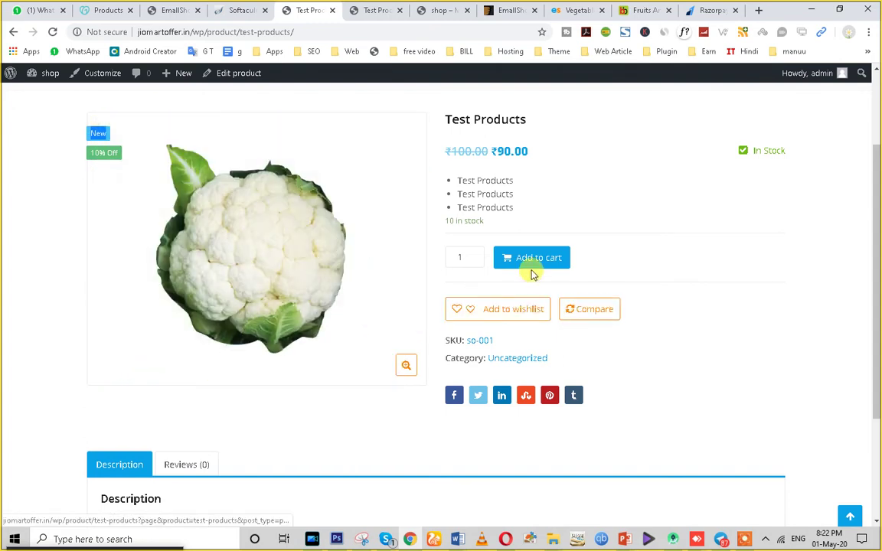
{"action": "scroll", "coordinate": [406, 371], "scroll_direction": "down", "scroll_amount": 3}
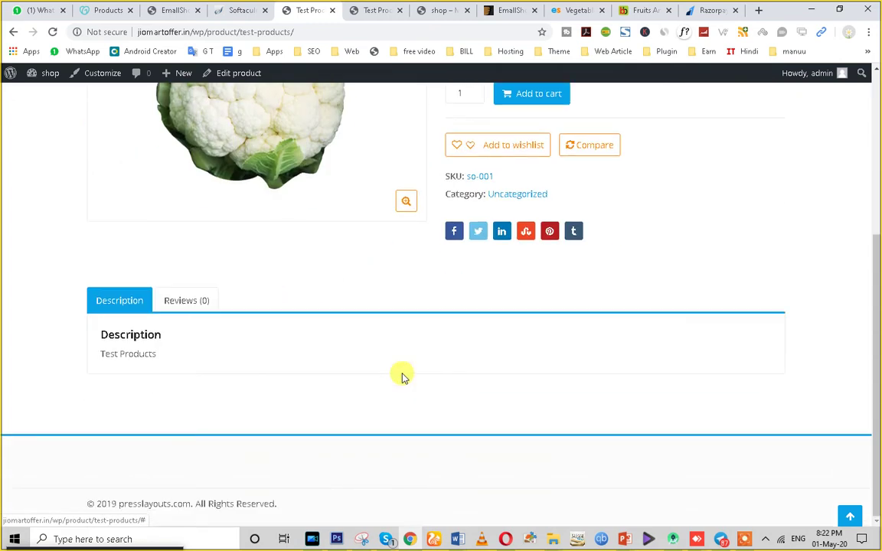
{"action": "scroll", "coordinate": [197, 389], "scroll_direction": "up", "scroll_amount": 4}
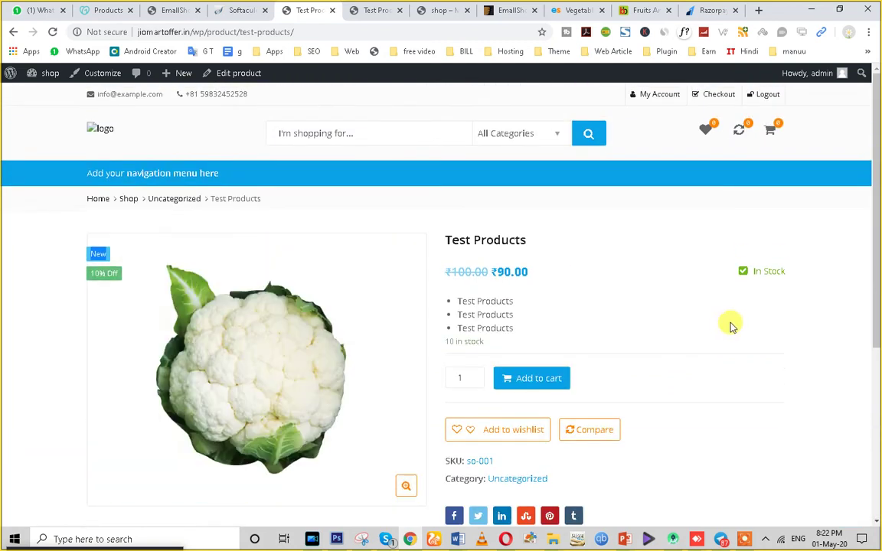
{"action": "left_click", "coordinate": [235, 10]}
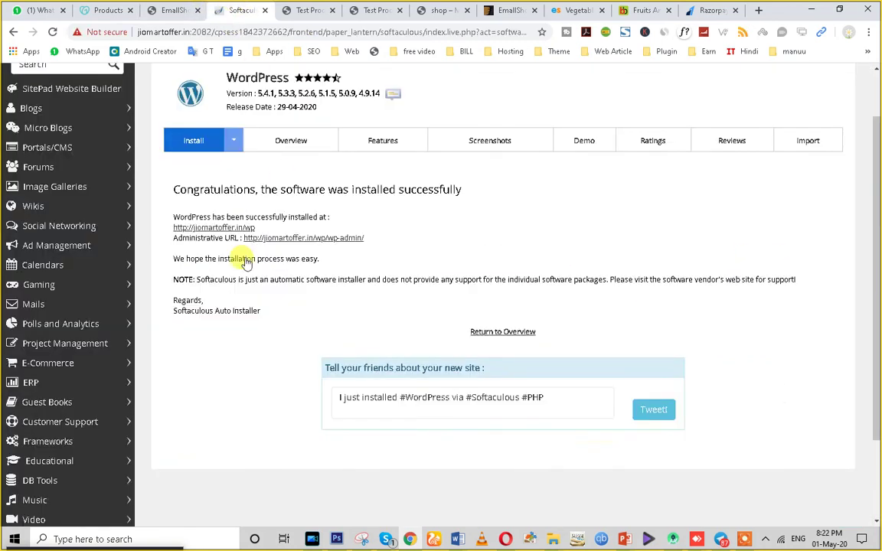
Switch between browser tabs to reach the site's WordPress admin dashboard.
{"action": "left_click", "coordinate": [310, 9]}
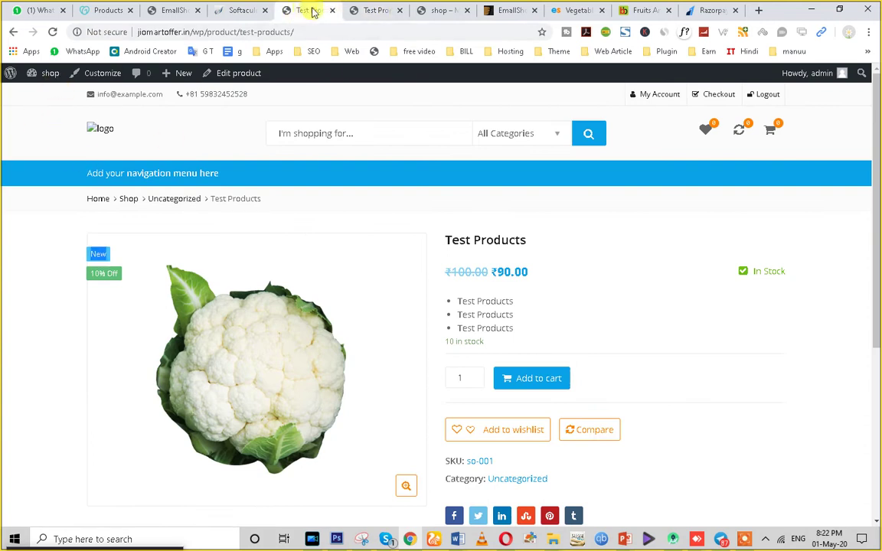
{"action": "mouse_move", "coordinate": [46, 73]}
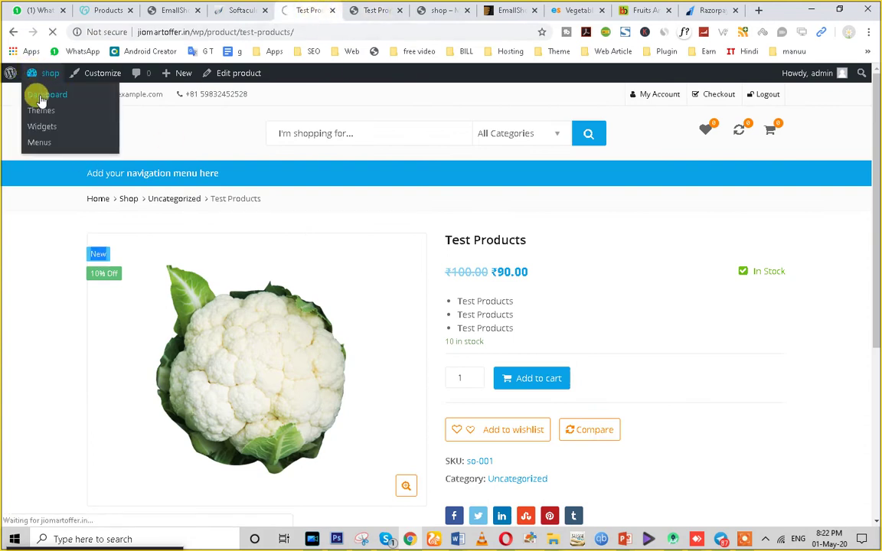
{"action": "left_click", "coordinate": [576, 10]}
{"action": "scroll", "coordinate": [395, 408], "scroll_direction": "up", "scroll_amount": 3}
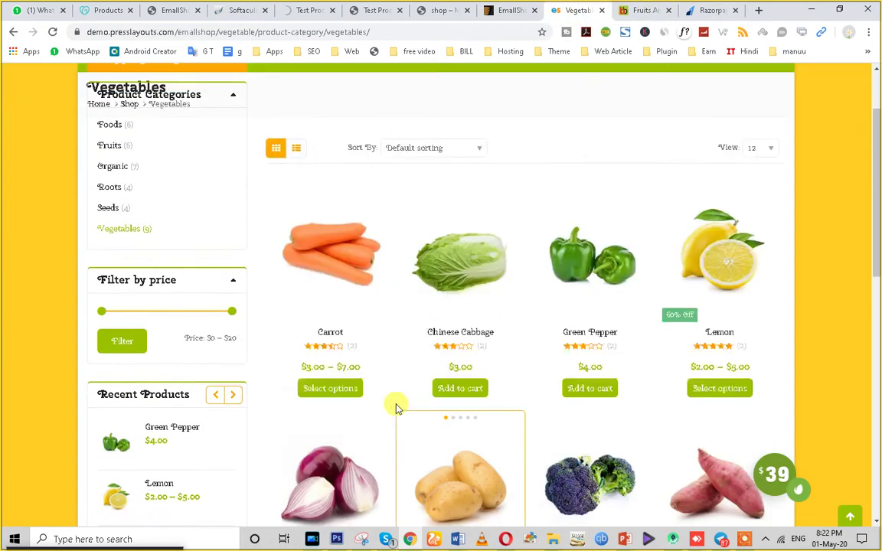
{"action": "scroll", "coordinate": [395, 409], "scroll_direction": "up", "scroll_amount": 3}
{"action": "left_click", "coordinate": [290, 10]}
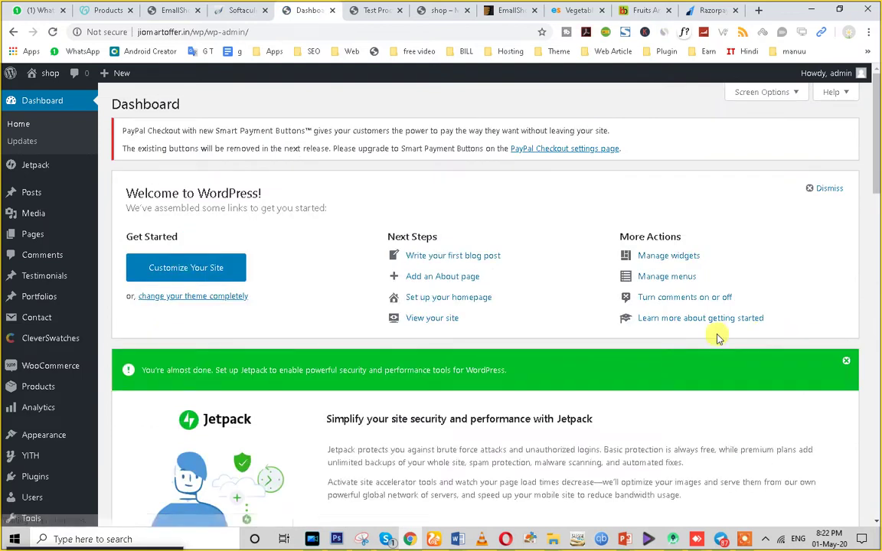
Open Appearance > Theme Options to show EmallShop's General Settings.
{"action": "scroll", "coordinate": [718, 338], "scroll_direction": "down", "scroll_amount": 3}
{"action": "mouse_move", "coordinate": [53, 293]}
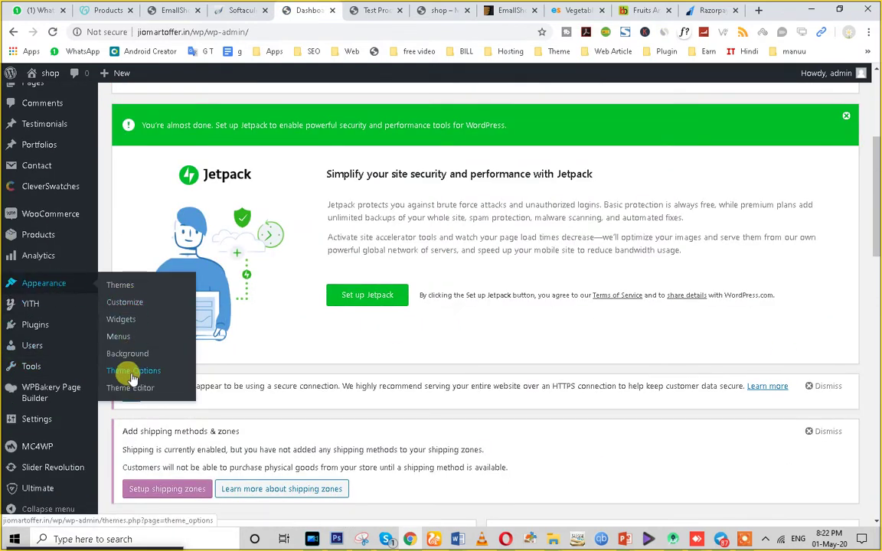
{"action": "scroll", "coordinate": [30, 344], "scroll_direction": "up", "scroll_amount": 2}
{"action": "left_click", "coordinate": [16, 337]}
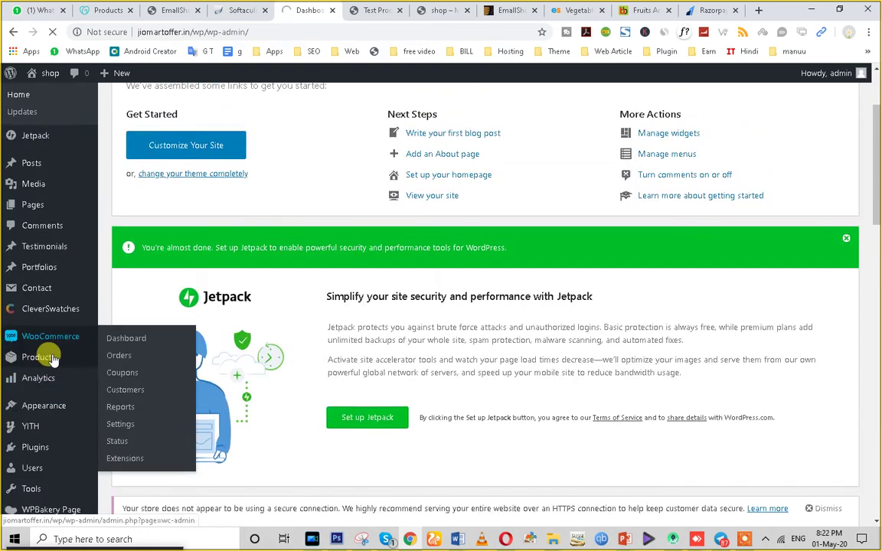
{"action": "scroll", "coordinate": [59, 379], "scroll_direction": "down", "scroll_amount": 3}
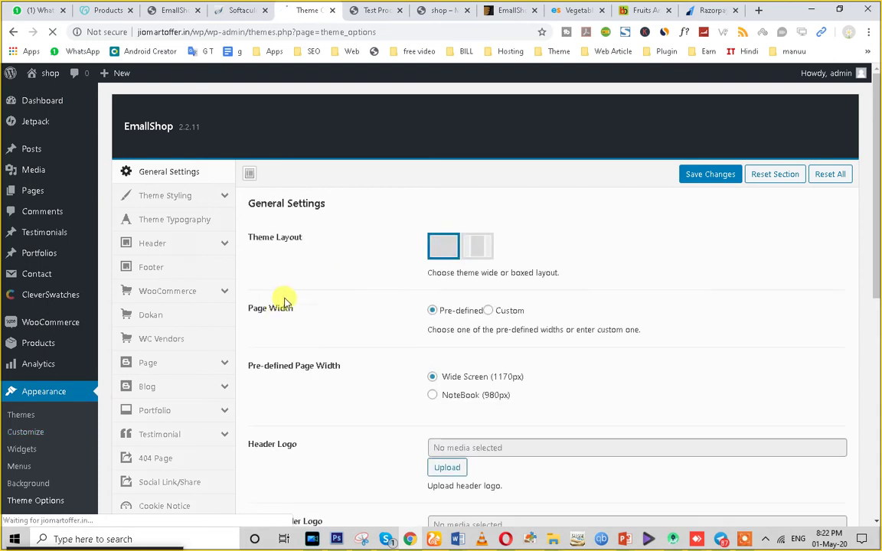
Import the Vegetable demo preset, confirming that it replaces the current theme options.
{"action": "scroll", "coordinate": [266, 346], "scroll_direction": "down", "scroll_amount": 3}
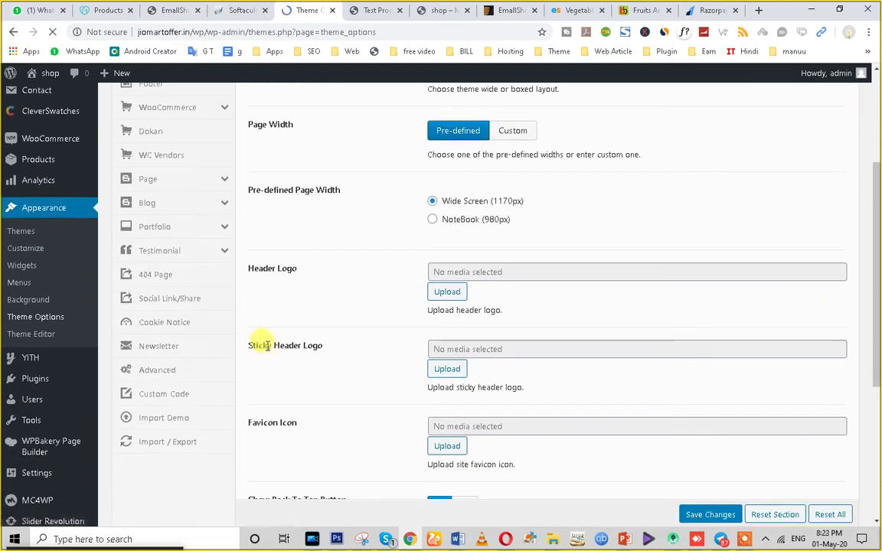
{"action": "left_click", "coordinate": [184, 426]}
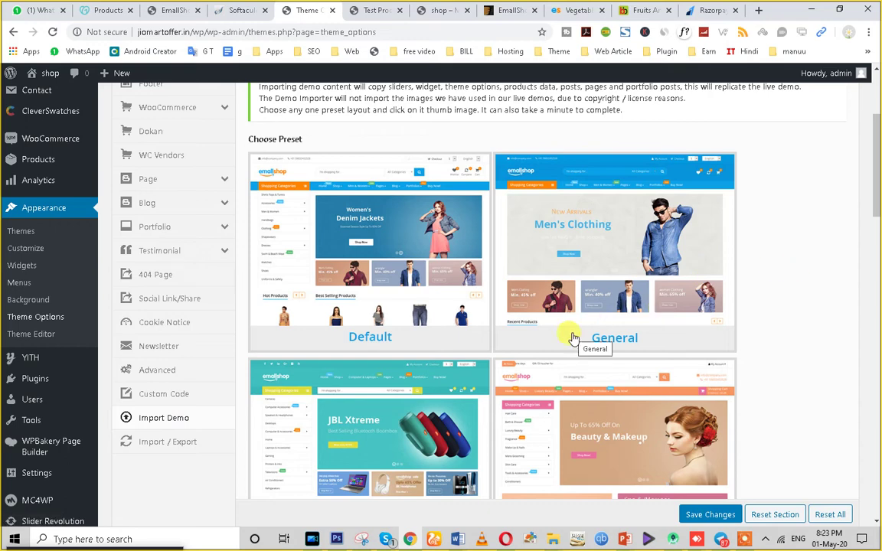
{"action": "scroll", "coordinate": [573, 340], "scroll_direction": "down", "scroll_amount": 10}
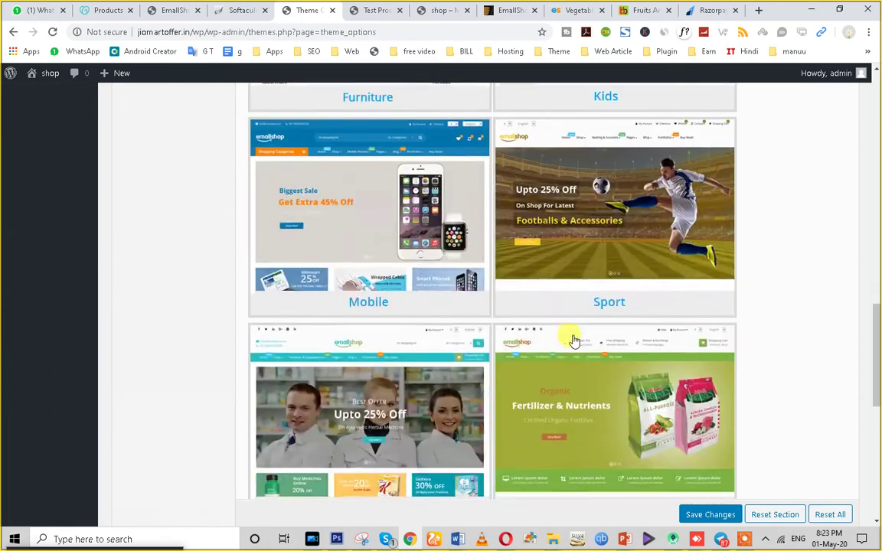
{"action": "scroll", "coordinate": [573, 339], "scroll_direction": "down", "scroll_amount": 5}
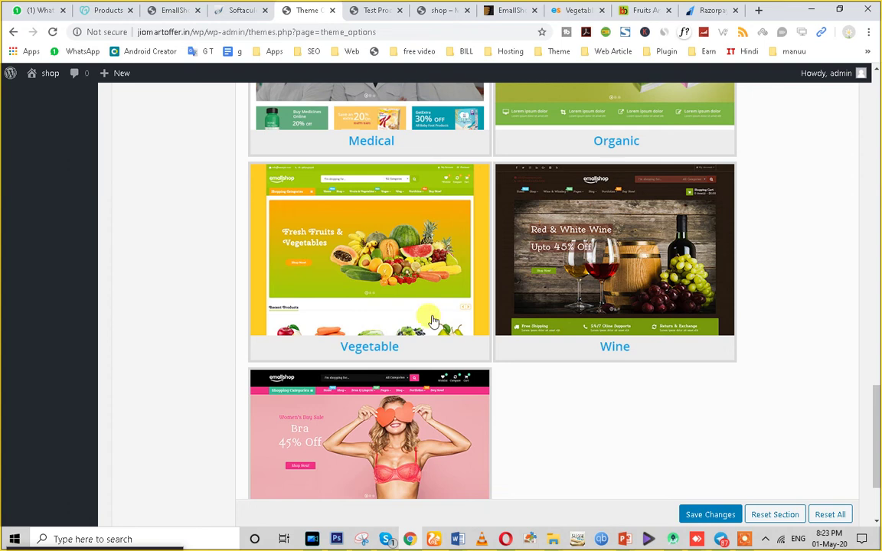
{"action": "left_click", "coordinate": [370, 300]}
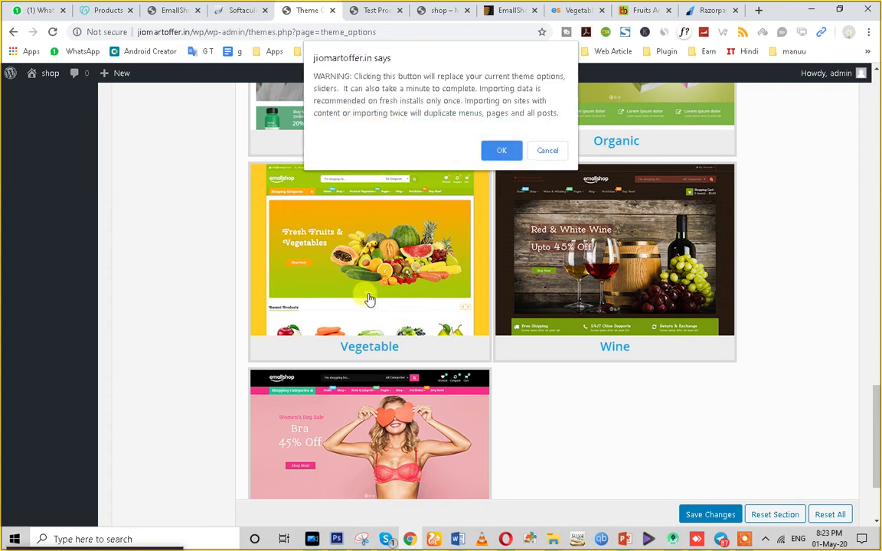
{"action": "left_click", "coordinate": [501, 150]}
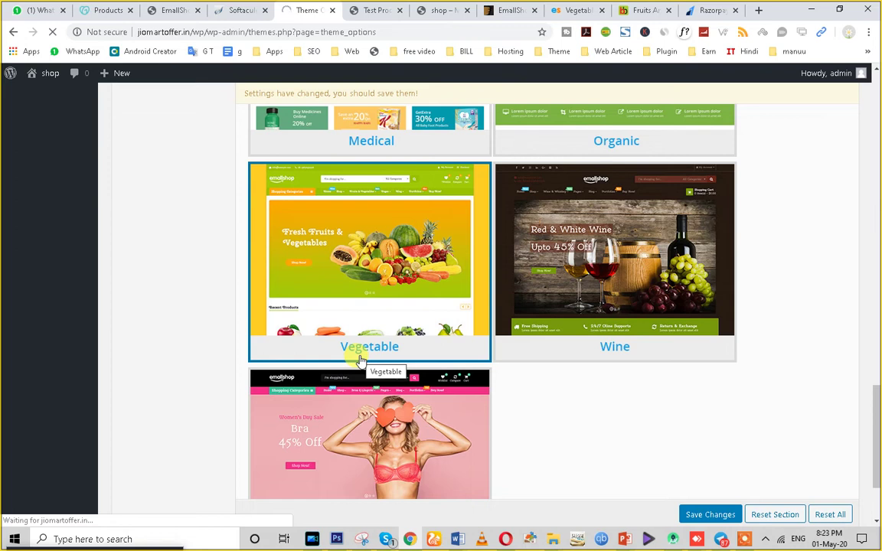
Save the EmallShop theme options with the imported Vegetable demo settings.
{"action": "scroll", "coordinate": [360, 360], "scroll_direction": "up", "scroll_amount": 2}
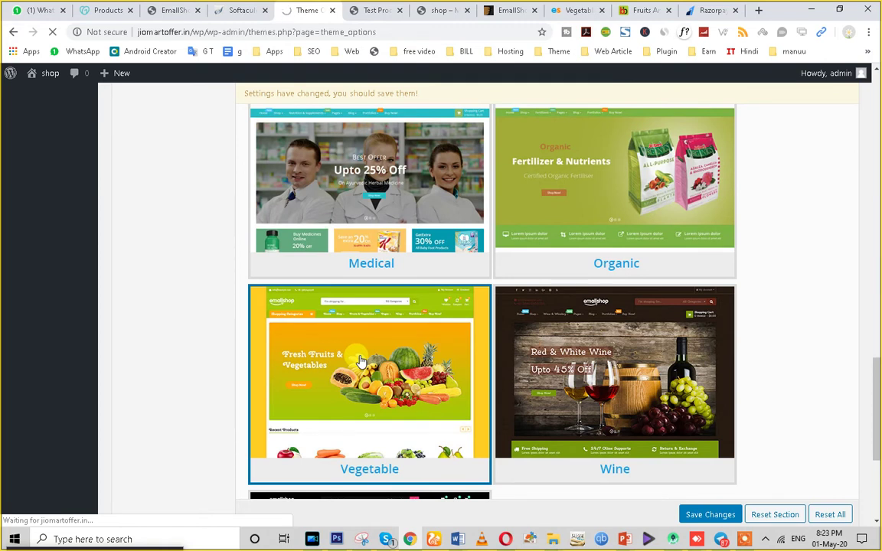
{"action": "scroll", "coordinate": [360, 360], "scroll_direction": "down", "scroll_amount": 2}
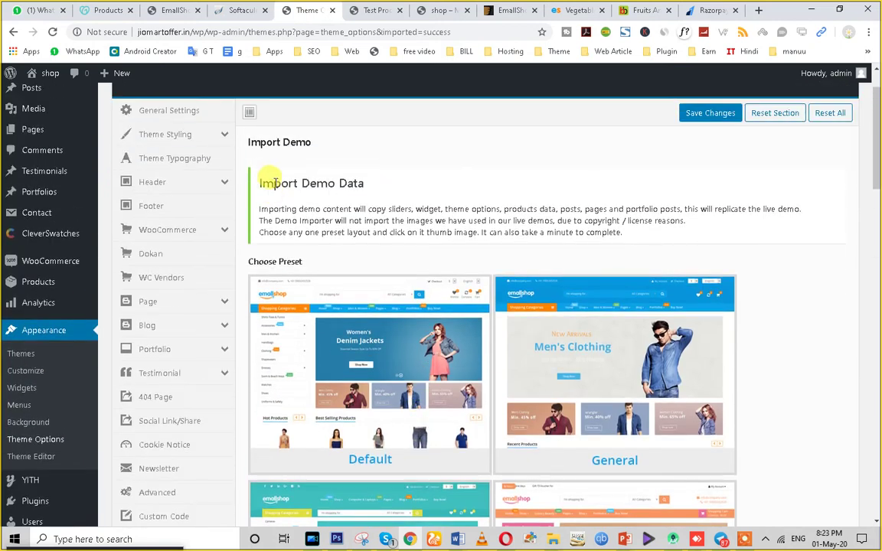
{"action": "left_click_drag", "start_coordinate": [301, 183], "coordinate": [376, 199]}
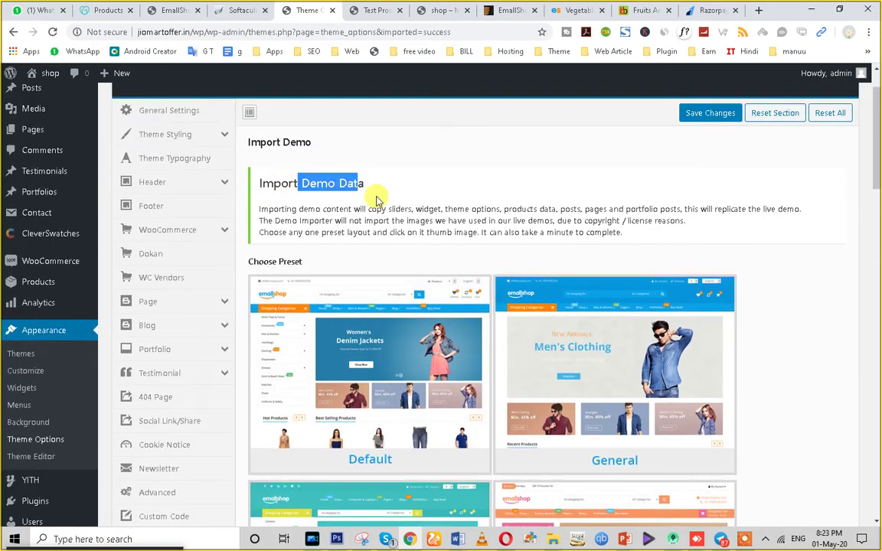
{"action": "scroll", "coordinate": [425, 230], "scroll_direction": "down", "scroll_amount": 12}
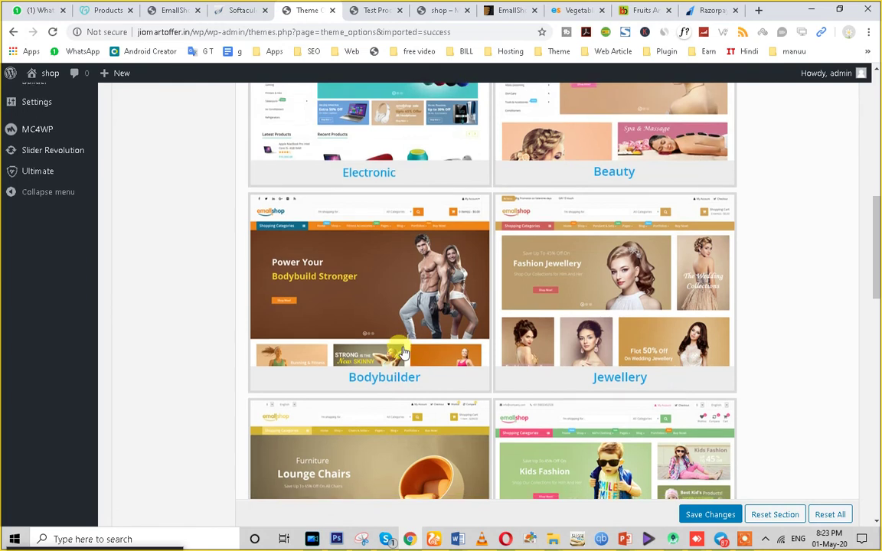
{"action": "scroll", "coordinate": [398, 350], "scroll_direction": "down", "scroll_amount": 7}
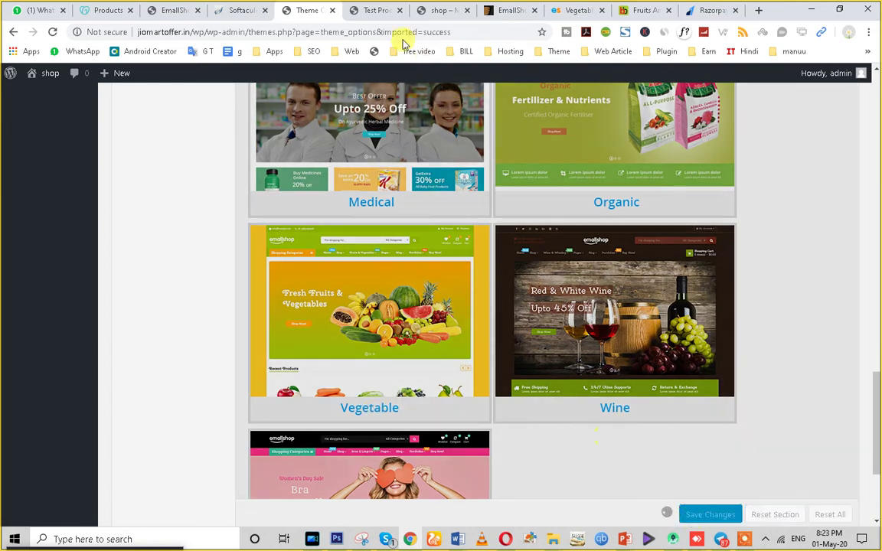
{"action": "left_click", "coordinate": [373, 11]}
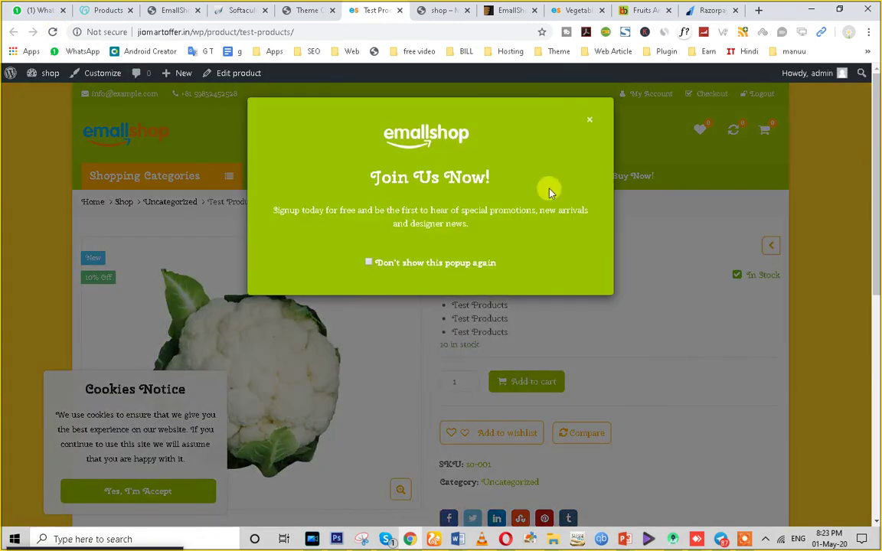
Close the Join Us Now! sign-up popup and accept the cookie notice.
{"action": "left_click", "coordinate": [594, 128]}
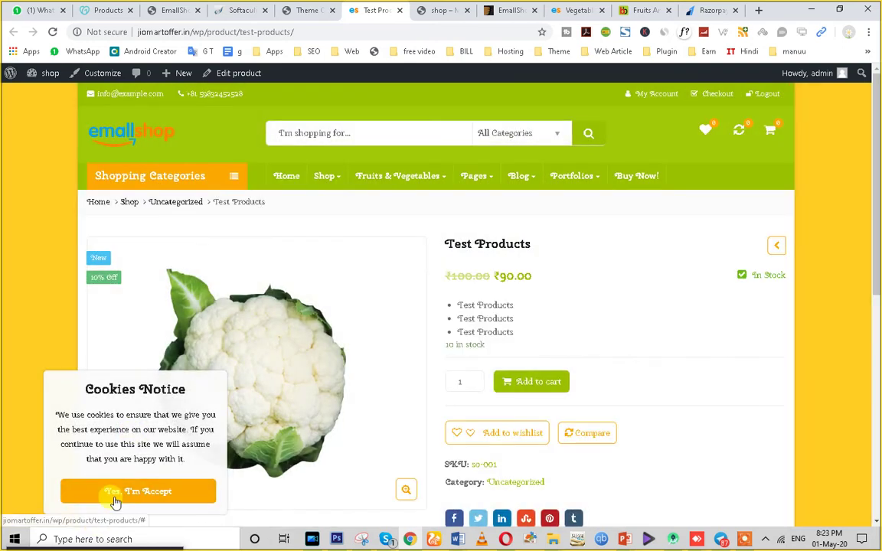
{"action": "left_click", "coordinate": [114, 494]}
{"action": "scroll", "coordinate": [295, 443], "scroll_direction": "down", "scroll_amount": 6}
{"action": "scroll", "coordinate": [335, 443], "scroll_direction": "up", "scroll_amount": 3}
{"action": "scroll", "coordinate": [335, 442], "scroll_direction": "up", "scroll_amount": 3}
Go to the store's home page and browse the vegetable-themed Fresh Fruits layout.
{"action": "left_click", "coordinate": [119, 135]}
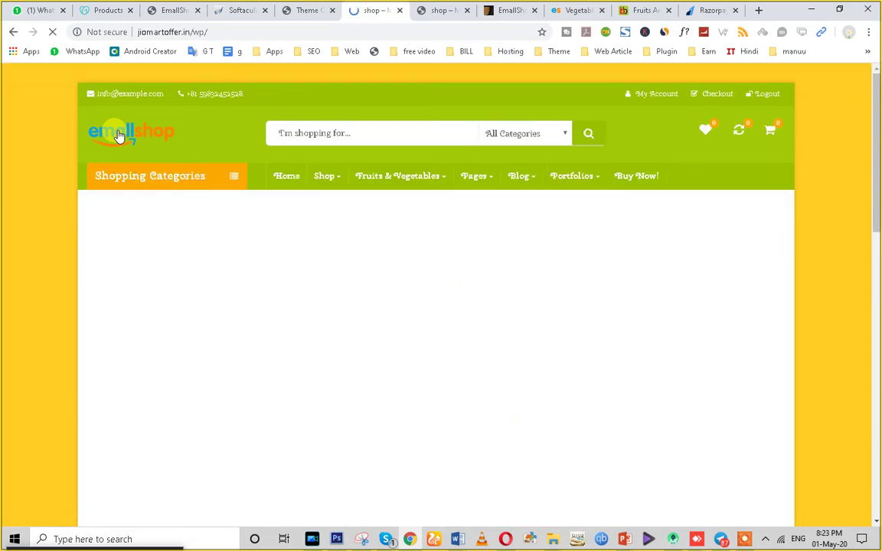
{"action": "scroll", "coordinate": [322, 289], "scroll_direction": "down", "scroll_amount": 3}
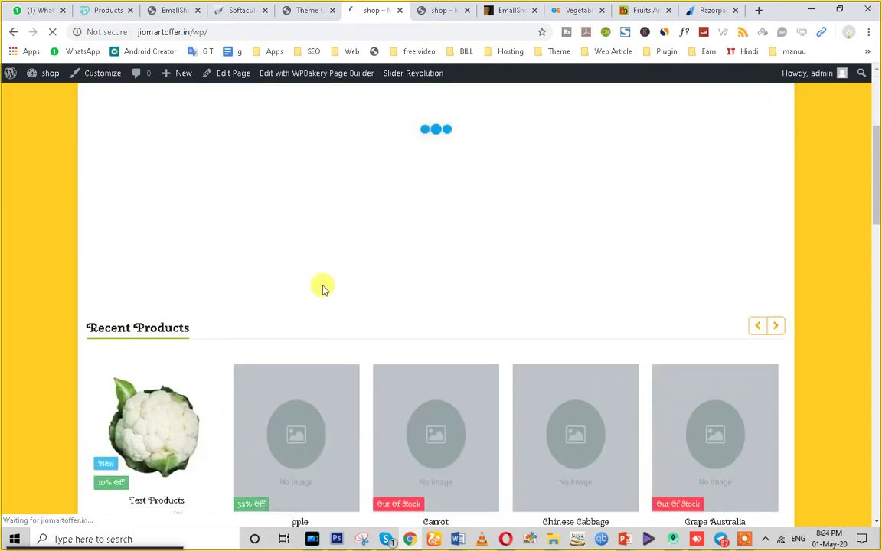
{"action": "scroll", "coordinate": [322, 289], "scroll_direction": "down", "scroll_amount": 3}
{"action": "scroll", "coordinate": [703, 231], "scroll_direction": "down", "scroll_amount": 1}
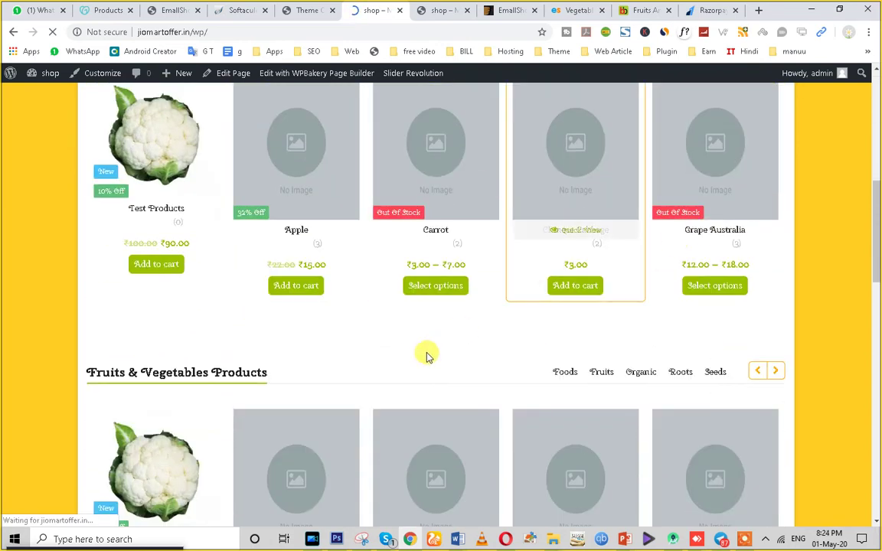
{"action": "scroll", "coordinate": [524, 339], "scroll_direction": "down", "scroll_amount": 10}
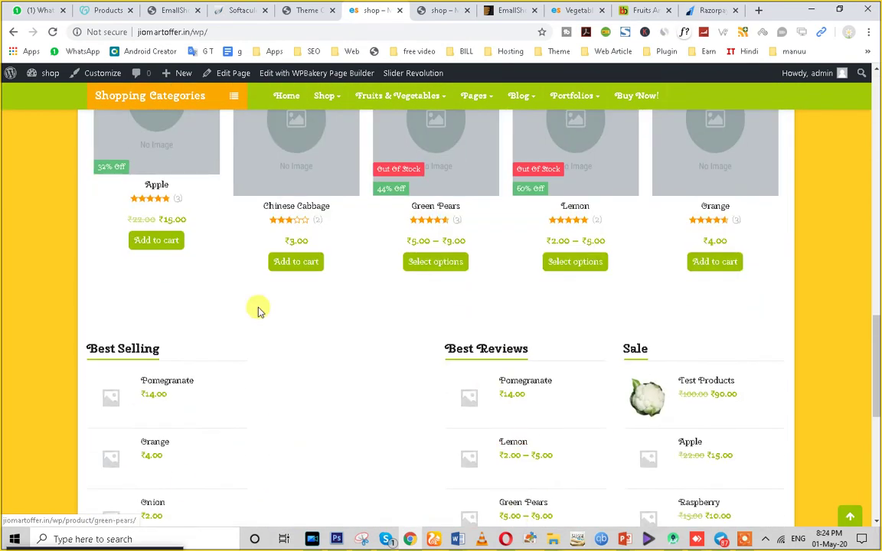
{"action": "scroll", "coordinate": [443, 351], "scroll_direction": "down", "scroll_amount": 6}
{"action": "scroll", "coordinate": [443, 351], "scroll_direction": "up", "scroll_amount": 9}
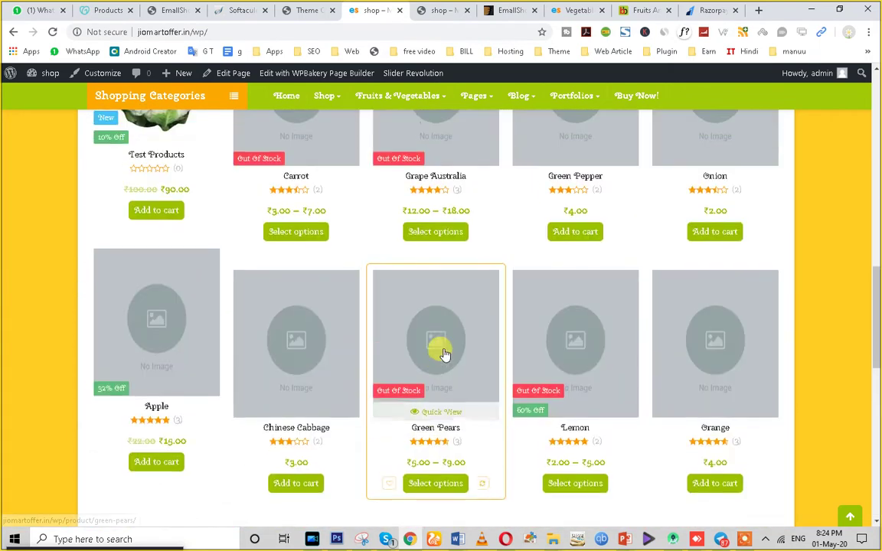
{"action": "scroll", "coordinate": [443, 353], "scroll_direction": "up", "scroll_amount": 10}
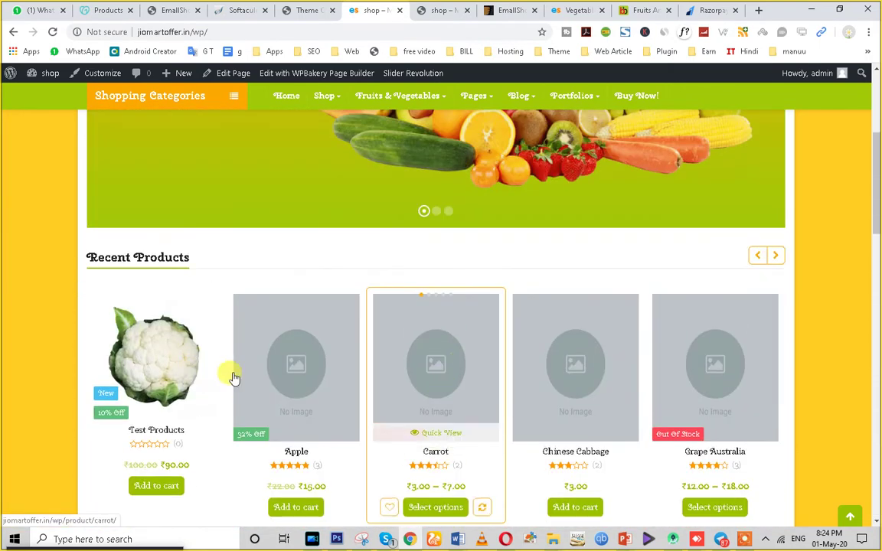
{"action": "scroll", "coordinate": [612, 413], "scroll_direction": "up", "scroll_amount": 4}
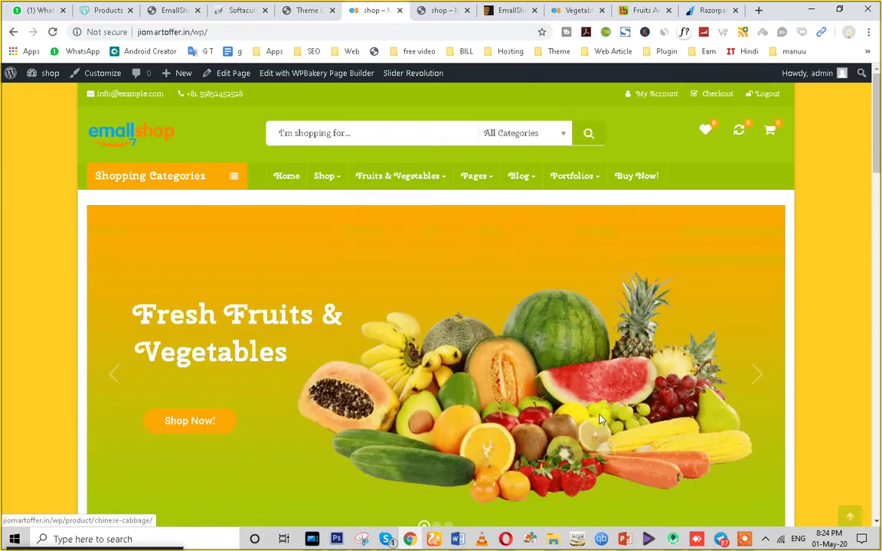
Open the WordPress admin Dashboard from the store's front page.
{"action": "left_click", "coordinate": [304, 7]}
{"action": "left_click", "coordinate": [244, 9]}
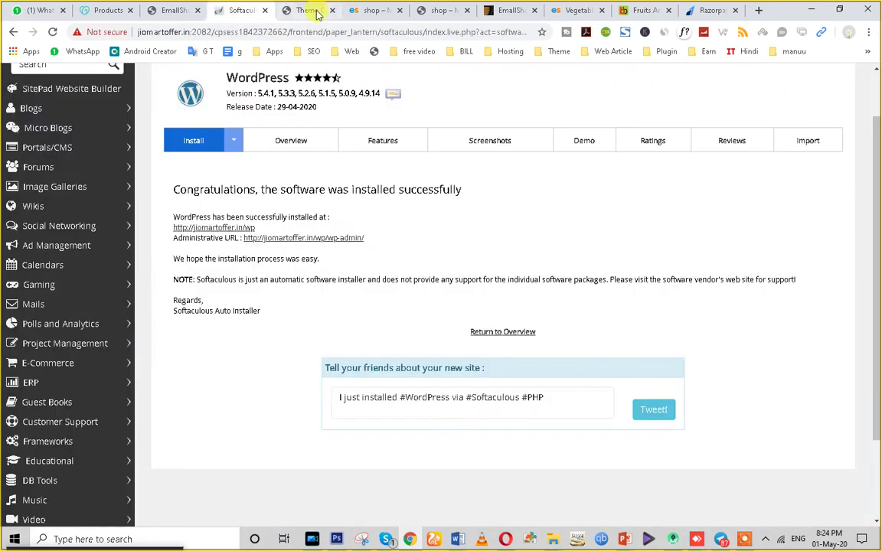
{"action": "left_click", "coordinate": [314, 11]}
{"action": "left_click", "coordinate": [366, 10]}
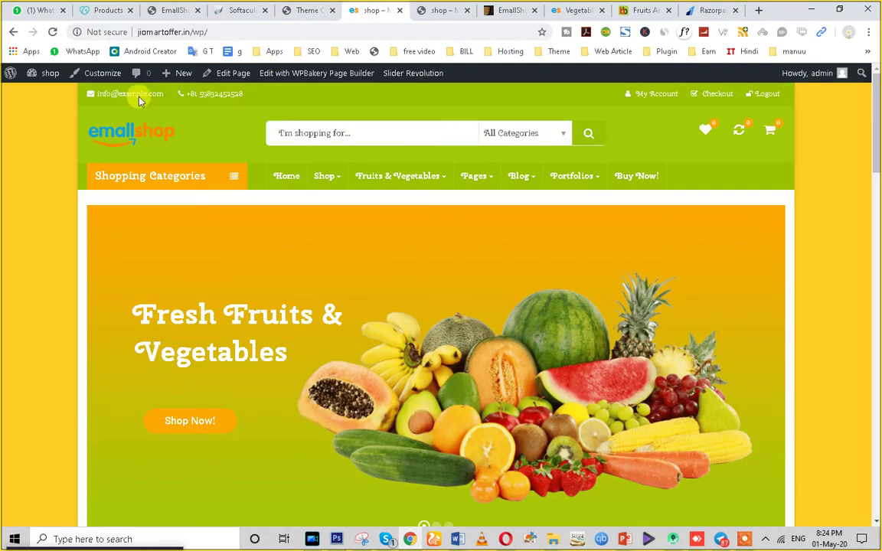
{"action": "mouse_move", "coordinate": [46, 73]}
{"action": "left_click", "coordinate": [43, 98]}
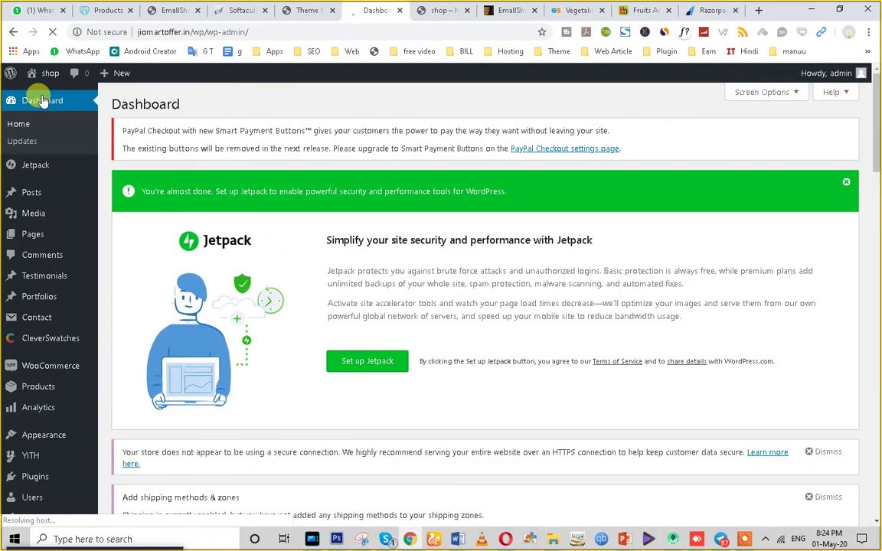
Dismiss the Jetpack setup notice and the secure-connection (HTTPS) warning on the Dashboard.
{"action": "left_click", "coordinate": [847, 185]}
{"action": "scroll", "coordinate": [321, 299], "scroll_direction": "down", "scroll_amount": 3}
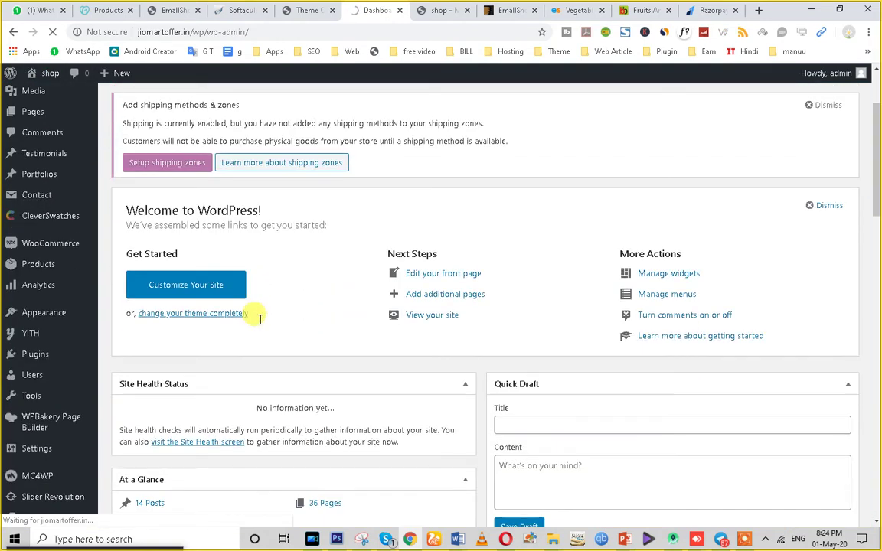
{"action": "mouse_move", "coordinate": [34, 365]}
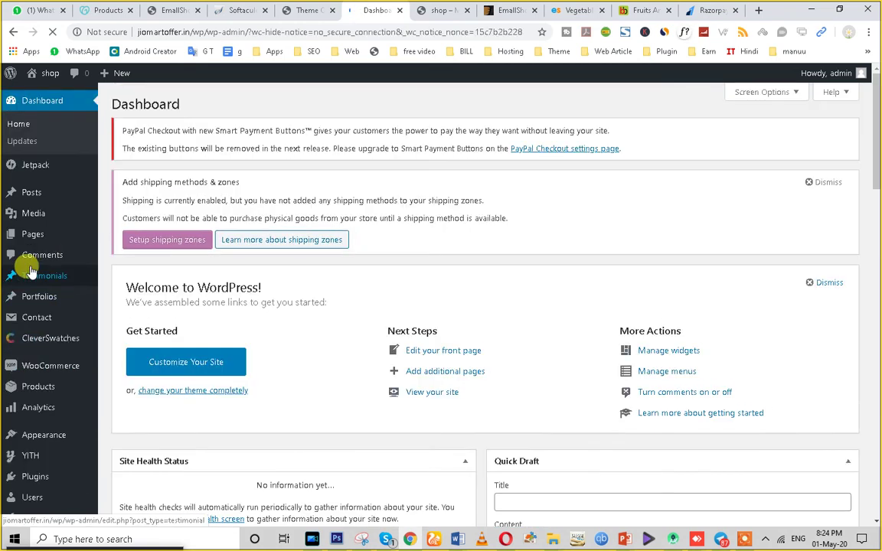
{"action": "left_click", "coordinate": [31, 273]}
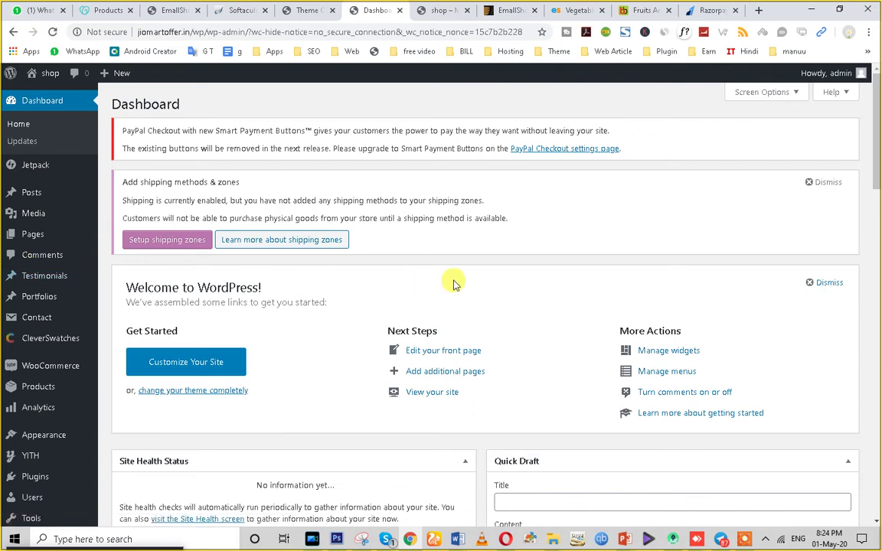
{"action": "scroll", "coordinate": [454, 283], "scroll_direction": "down", "scroll_amount": 5}
Open the All Products list of 16 items.
{"action": "mouse_move", "coordinate": [27, 241]}
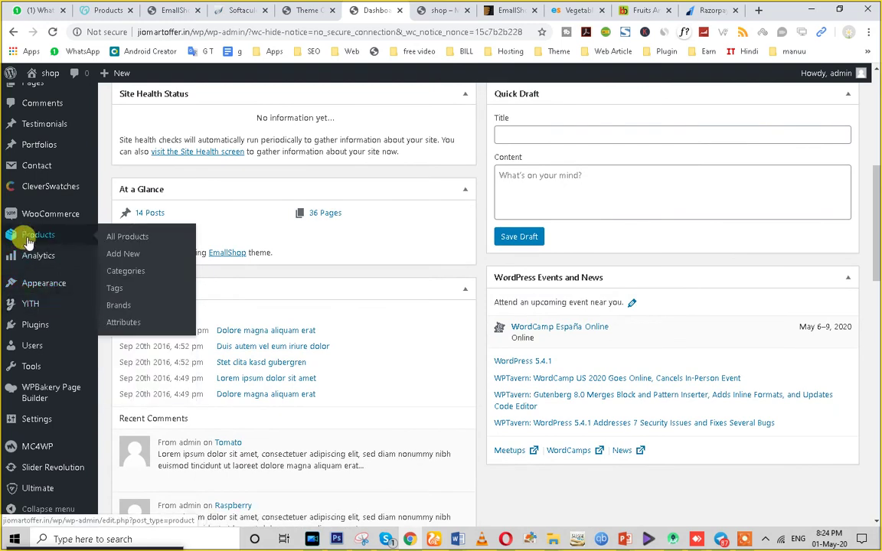
{"action": "left_click", "coordinate": [117, 244]}
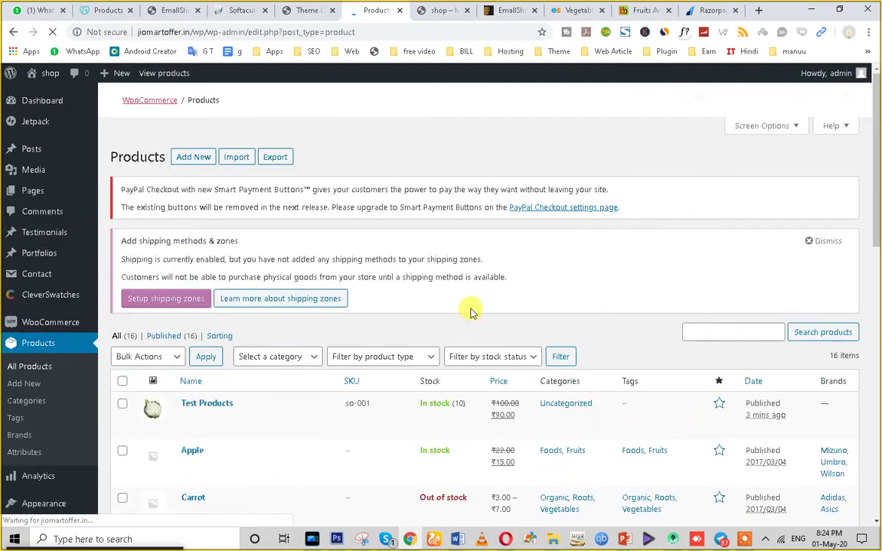
{"action": "scroll", "coordinate": [320, 372], "scroll_direction": "down", "scroll_amount": 3}
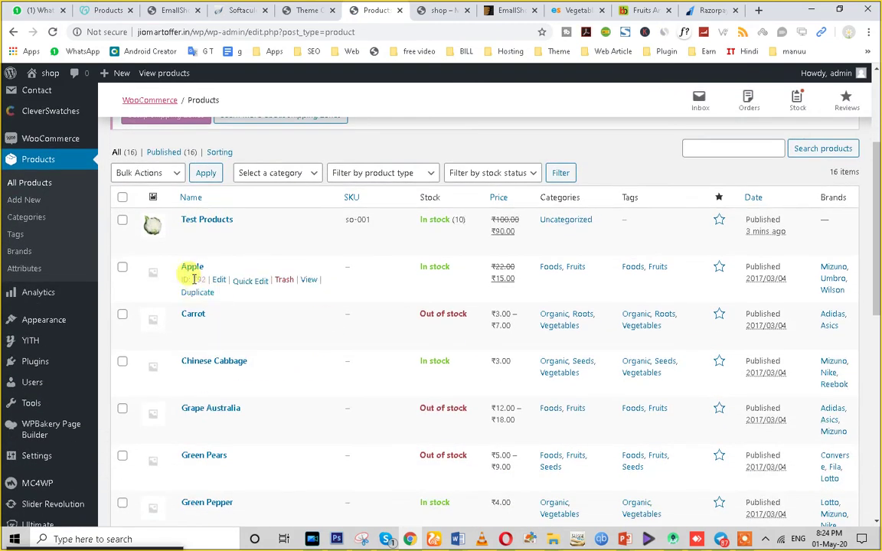
{"action": "scroll", "coordinate": [230, 322], "scroll_direction": "down", "scroll_amount": 3}
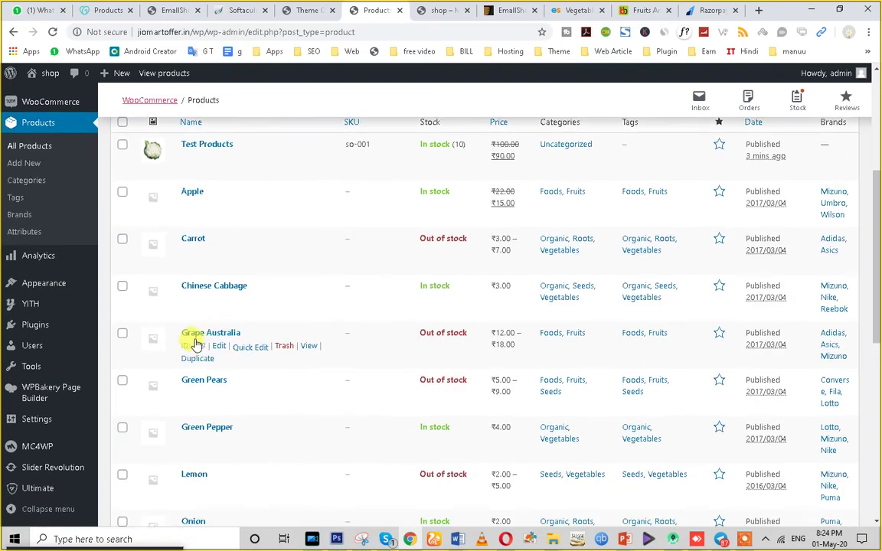
{"action": "scroll", "coordinate": [357, 371], "scroll_direction": "up", "scroll_amount": 1}
{"action": "scroll", "coordinate": [268, 394], "scroll_direction": "down", "scroll_amount": 3}
{"action": "scroll", "coordinate": [173, 291], "scroll_direction": "up", "scroll_amount": 5}
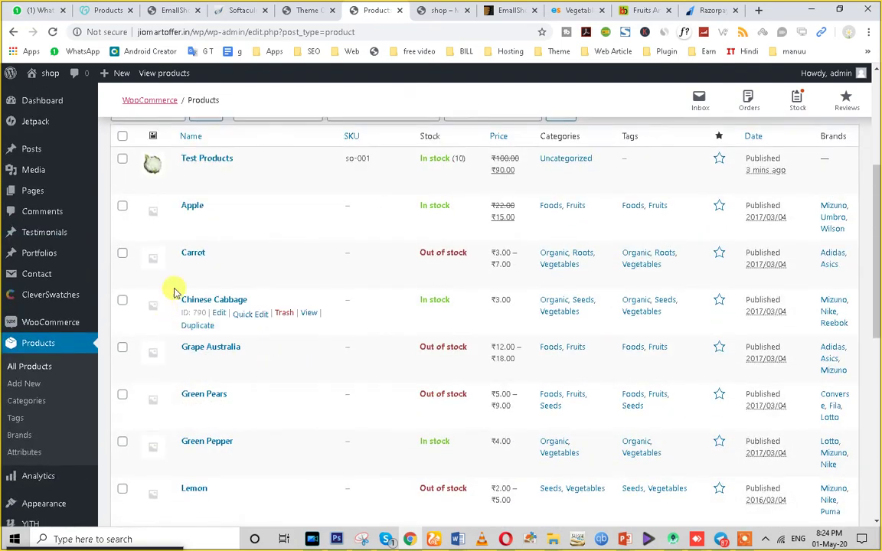
Open Apple's edit page in a new tab and the product import page in this one.
{"action": "right_click", "coordinate": [221, 344]}
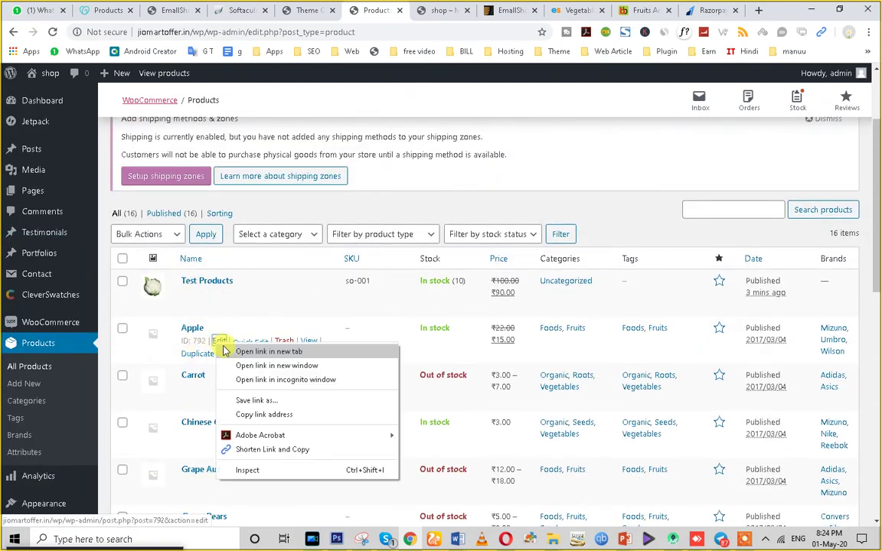
{"action": "left_click", "coordinate": [232, 352]}
{"action": "scroll", "coordinate": [230, 373], "scroll_direction": "down", "scroll_amount": 8}
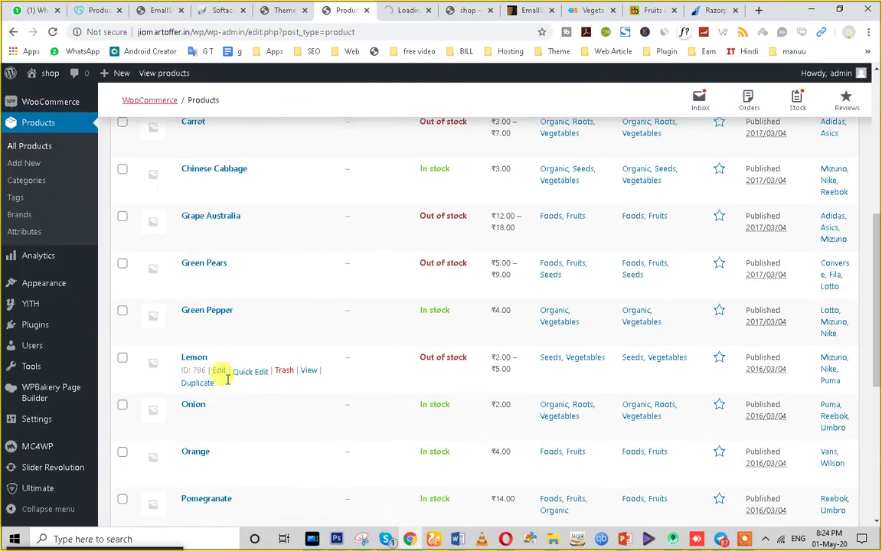
{"action": "scroll", "coordinate": [198, 403], "scroll_direction": "up", "scroll_amount": 3}
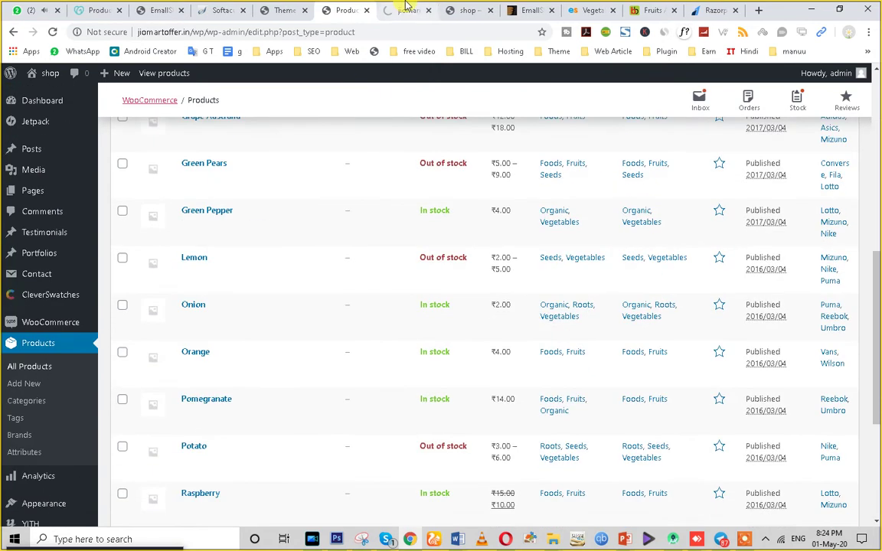
{"action": "scroll", "coordinate": [193, 282], "scroll_direction": "up", "scroll_amount": 6}
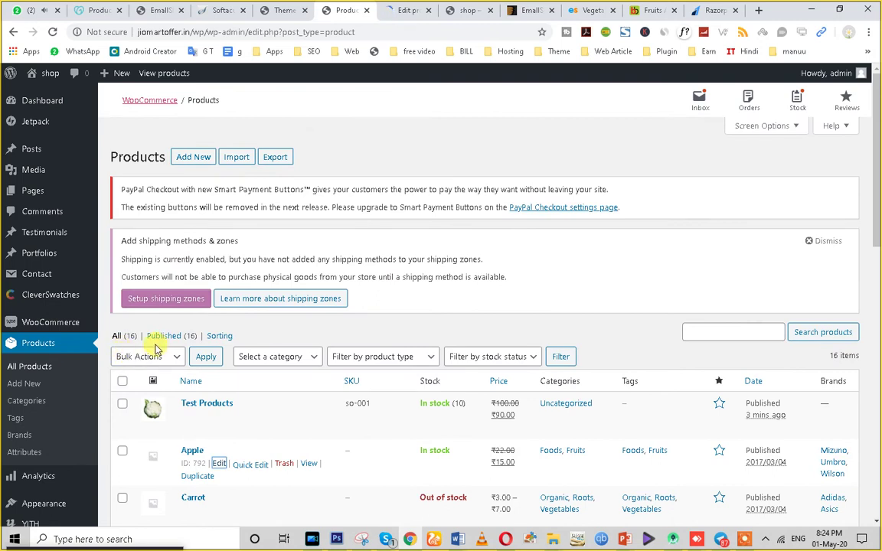
{"action": "left_click", "coordinate": [239, 161]}
{"action": "left_click", "coordinate": [400, 9]}
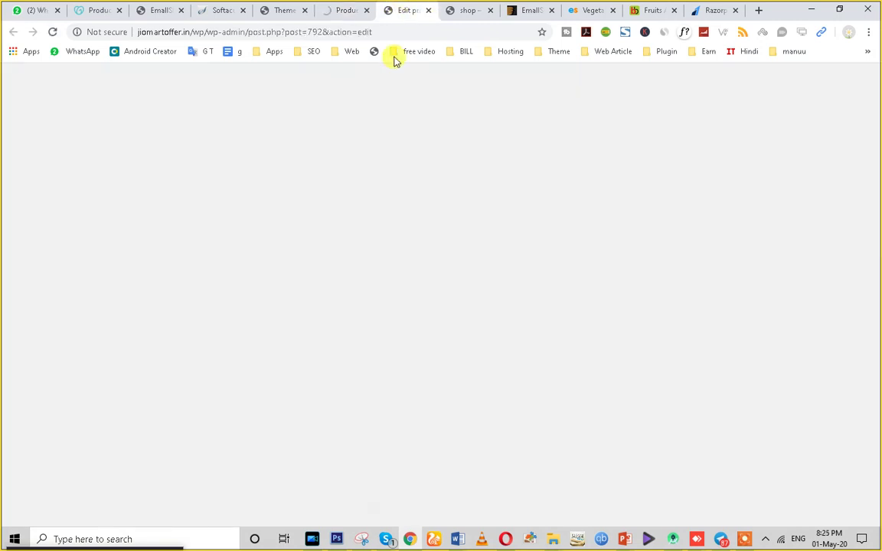
Set the fruit-basket picture from the Media Library as Apple's product image.
{"action": "scroll", "coordinate": [400, 315], "scroll_direction": "down", "scroll_amount": 8}
{"action": "scroll", "coordinate": [754, 437], "scroll_direction": "down", "scroll_amount": 3}
{"action": "scroll", "coordinate": [778, 306], "scroll_direction": "down", "scroll_amount": 2}
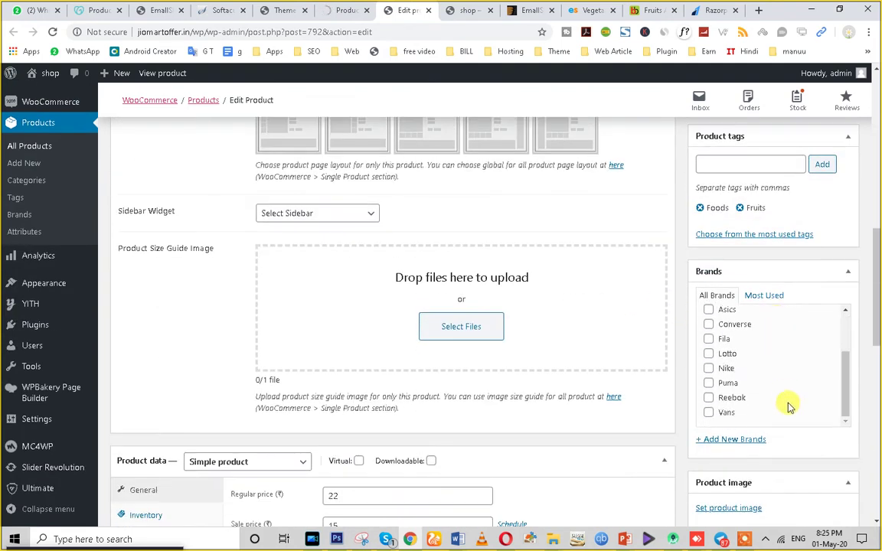
{"action": "scroll", "coordinate": [790, 408], "scroll_direction": "down", "scroll_amount": 4}
{"action": "left_click", "coordinate": [725, 268]}
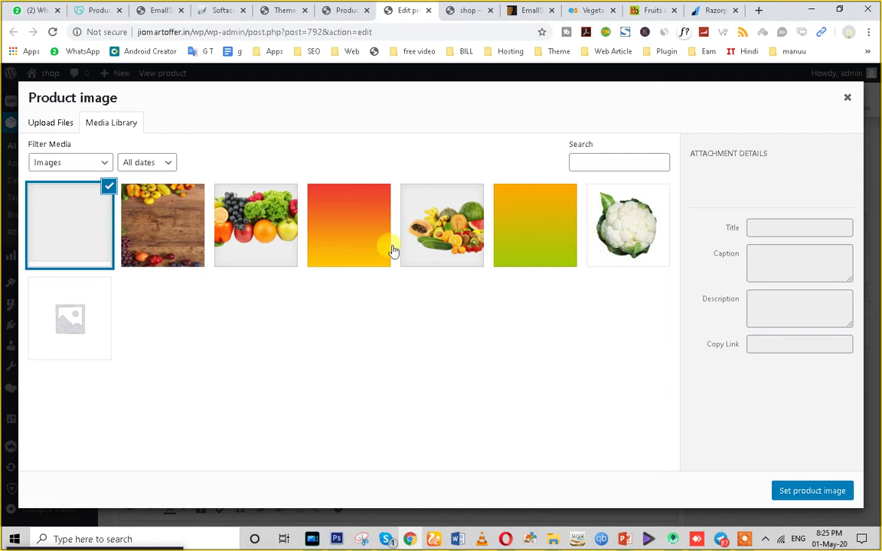
{"action": "left_click", "coordinate": [429, 230]}
{"action": "left_click", "coordinate": [781, 491]}
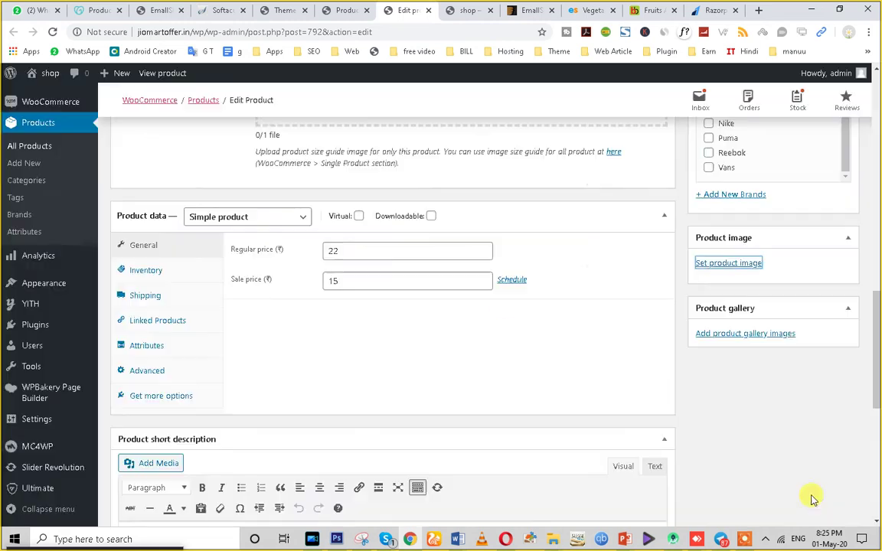
Update the Apple product to save its new image.
{"action": "scroll", "coordinate": [827, 256], "scroll_direction": "up", "scroll_amount": 7}
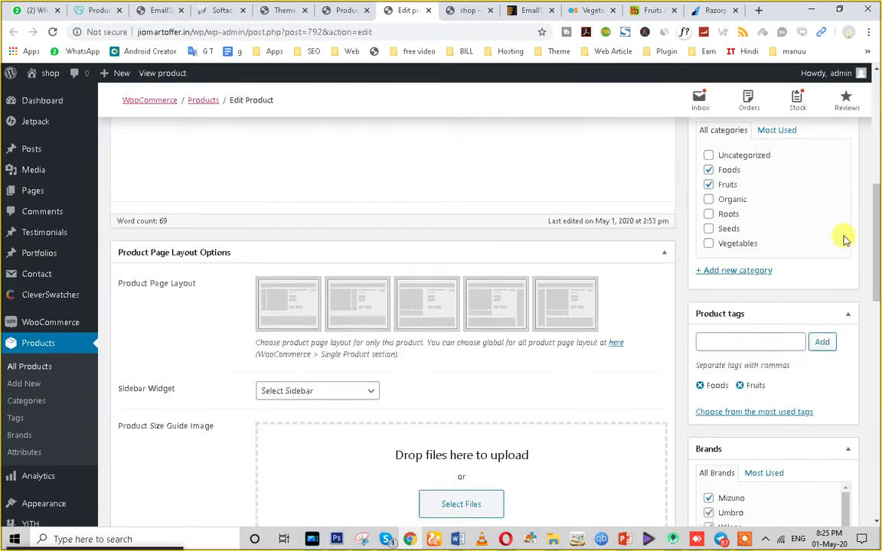
{"action": "scroll", "coordinate": [843, 236], "scroll_direction": "down", "scroll_amount": 3}
{"action": "scroll", "coordinate": [804, 394], "scroll_direction": "down", "scroll_amount": 3}
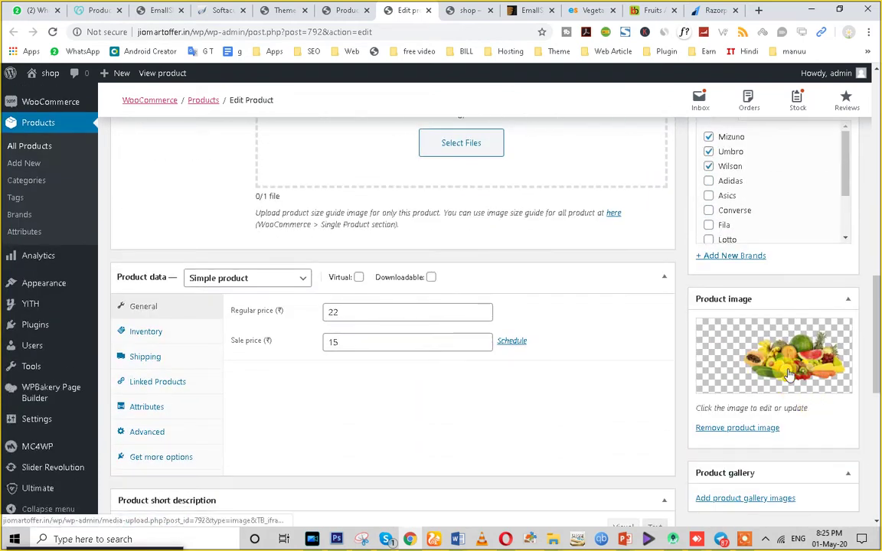
{"action": "scroll", "coordinate": [727, 375], "scroll_direction": "down", "scroll_amount": 3}
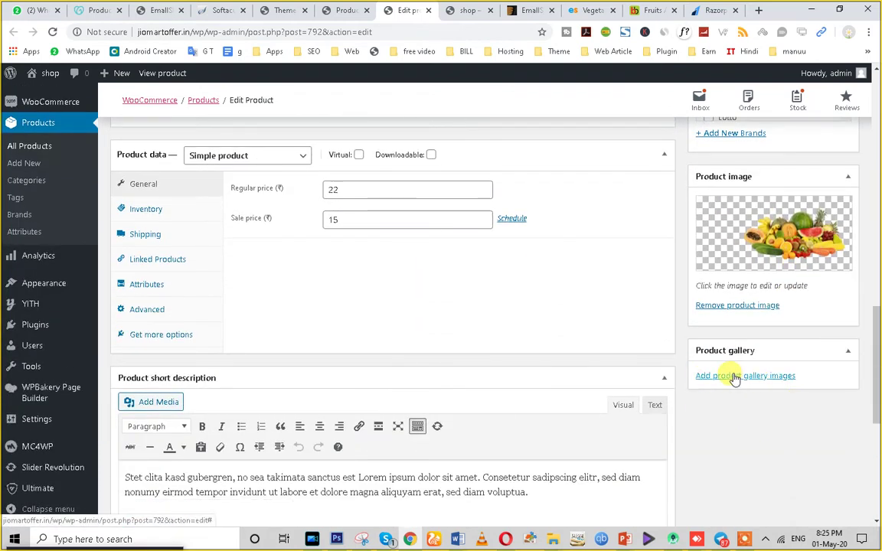
{"action": "scroll", "coordinate": [731, 376], "scroll_direction": "up", "scroll_amount": 10}
{"action": "left_click", "coordinate": [831, 255]}
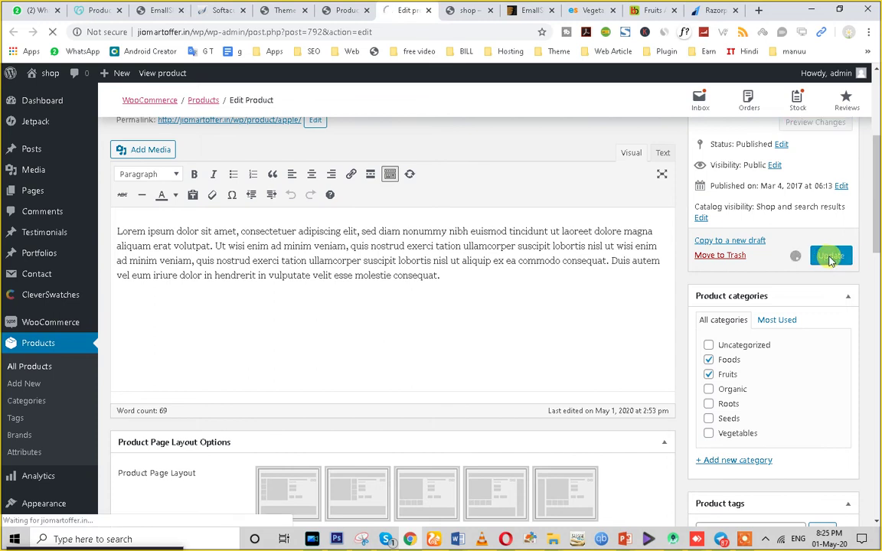
{"action": "left_click", "coordinate": [340, 11]}
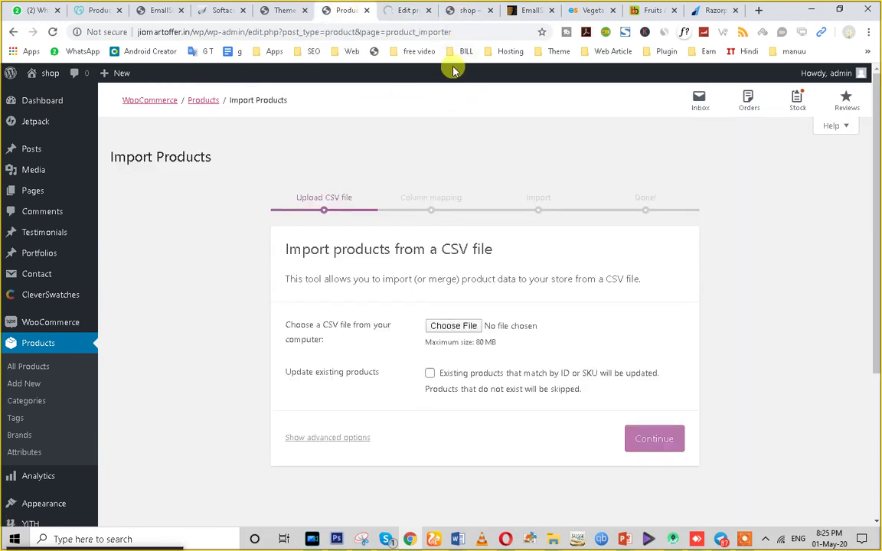
Check the shop front page and Apple's edit page, then reload All Products.
{"action": "left_click", "coordinate": [471, 10]}
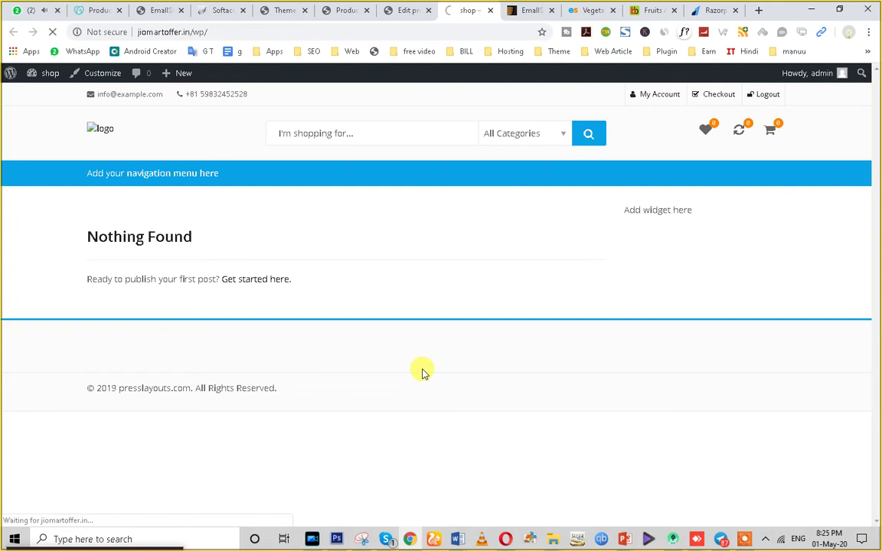
{"action": "left_click", "coordinate": [410, 10]}
{"action": "scroll", "coordinate": [380, 265], "scroll_direction": "down", "scroll_amount": 1}
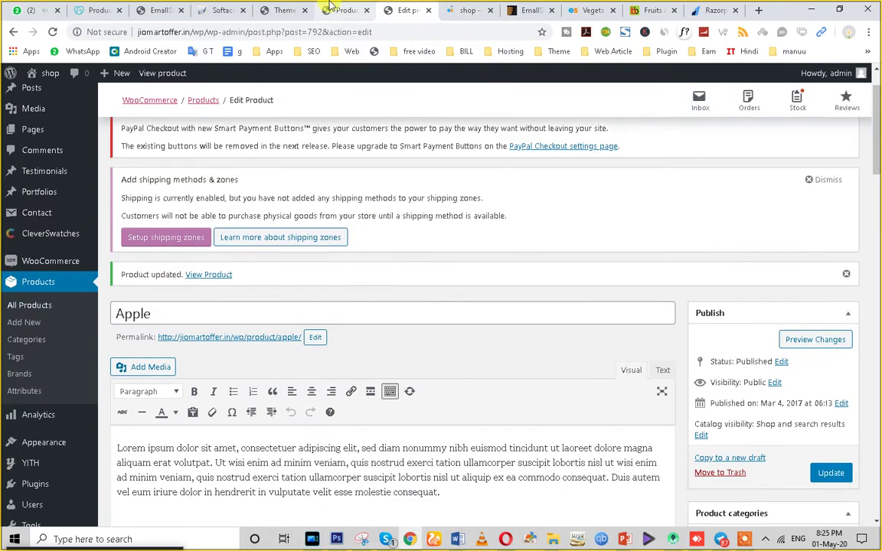
{"action": "left_click", "coordinate": [459, 10]}
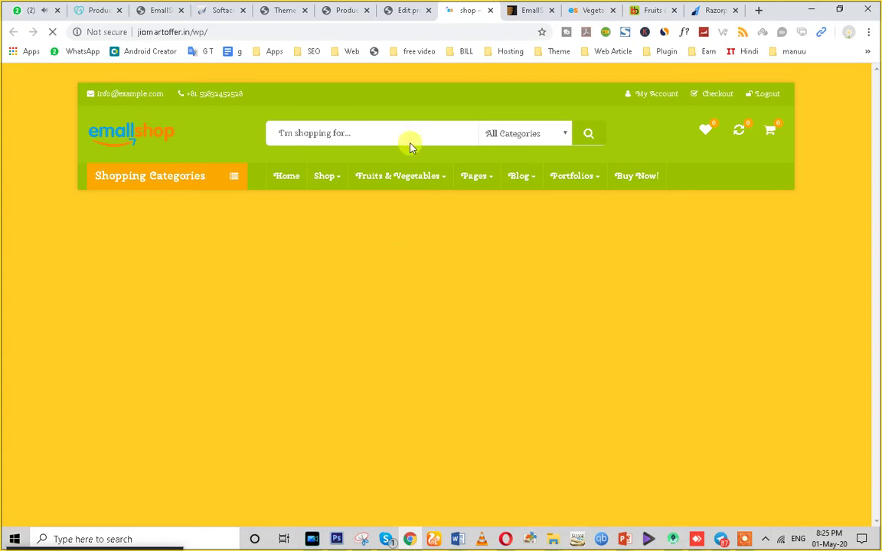
{"action": "left_click", "coordinate": [409, 10]}
{"action": "scroll", "coordinate": [245, 285], "scroll_direction": "down", "scroll_amount": 2}
{"action": "scroll", "coordinate": [245, 285], "scroll_direction": "up", "scroll_amount": 3}
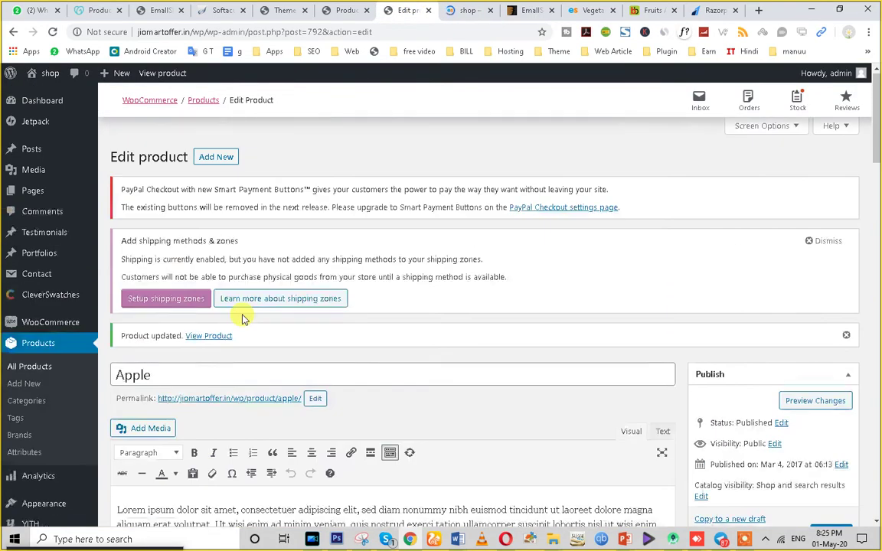
{"action": "left_click", "coordinate": [346, 10]}
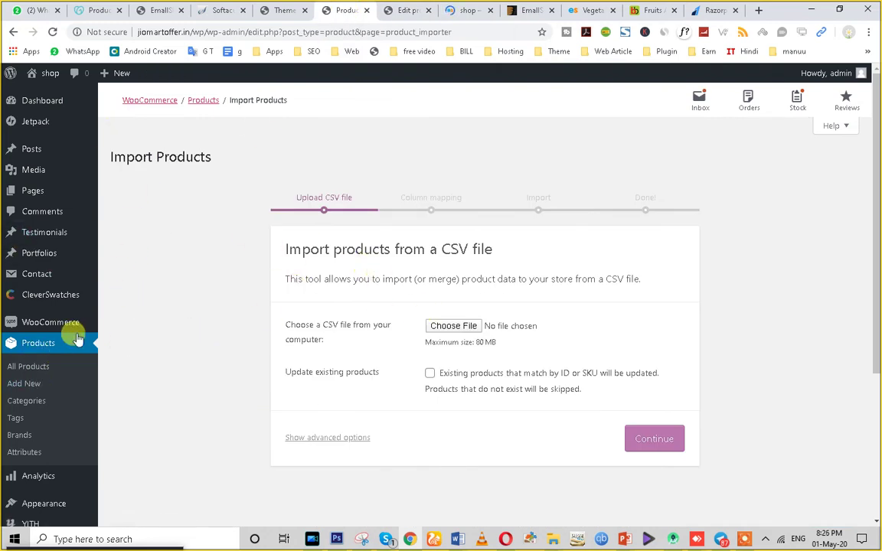
{"action": "left_click", "coordinate": [35, 349]}
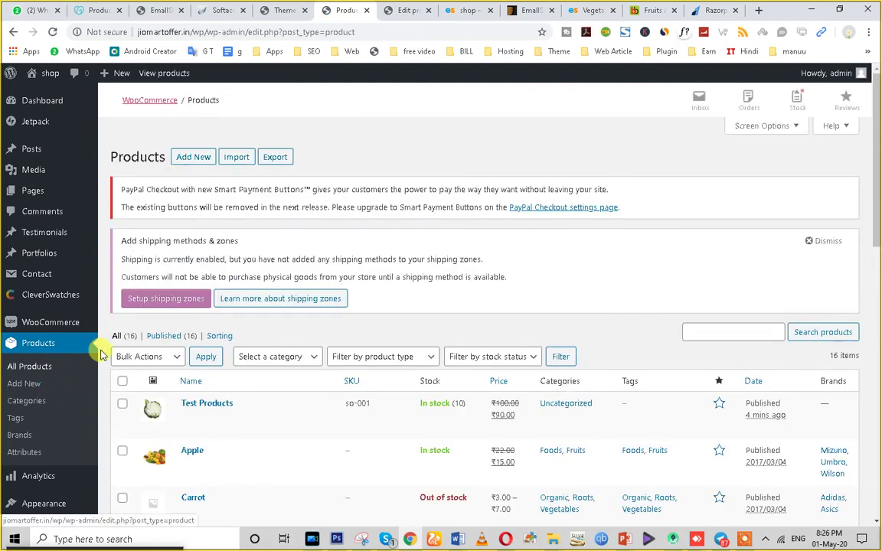
Choose the exported wc-product-export CSV file in the importer and continue to column mapping.
{"action": "left_click", "coordinate": [234, 158]}
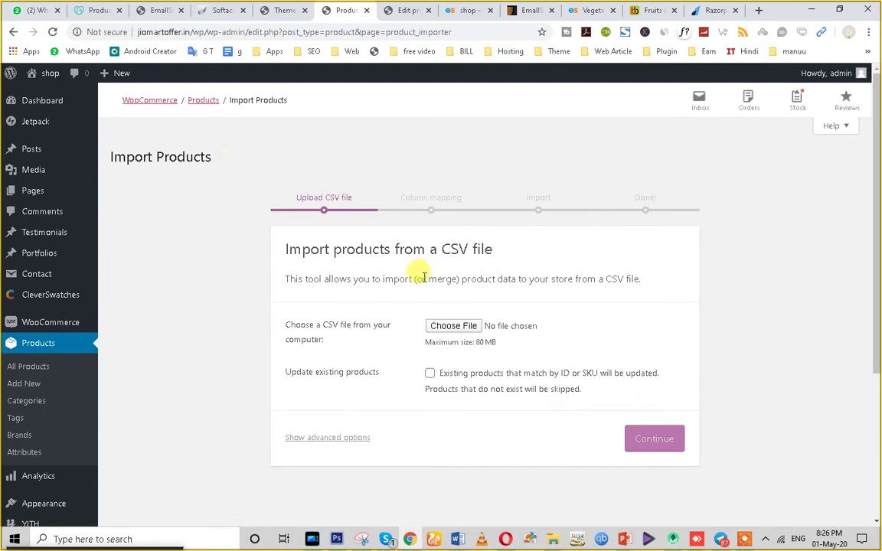
{"action": "left_click", "coordinate": [449, 325]}
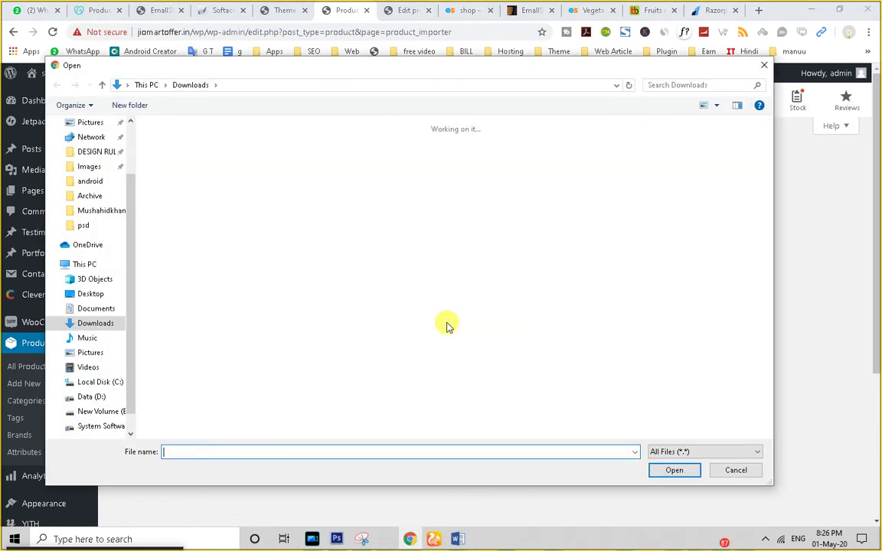
{"action": "scroll", "coordinate": [647, 306], "scroll_direction": "down", "scroll_amount": 3}
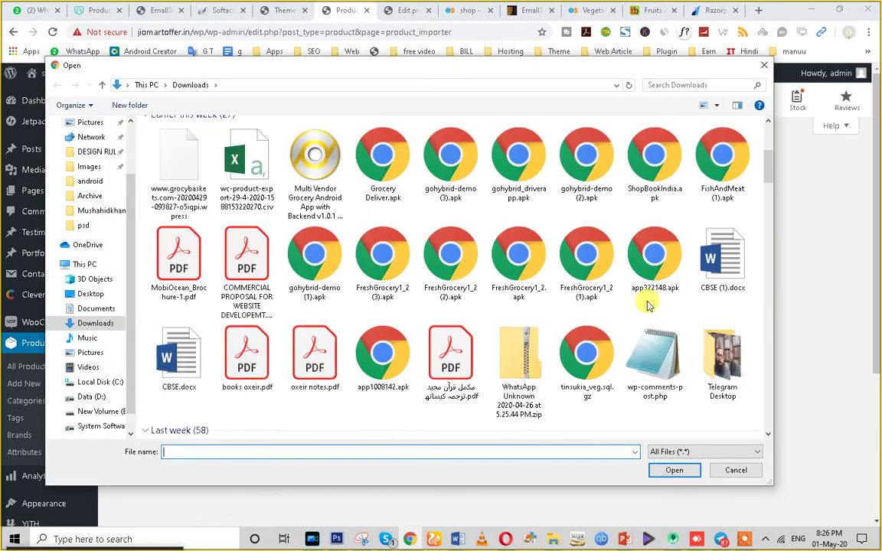
{"action": "scroll", "coordinate": [616, 375], "scroll_direction": "down", "scroll_amount": 3}
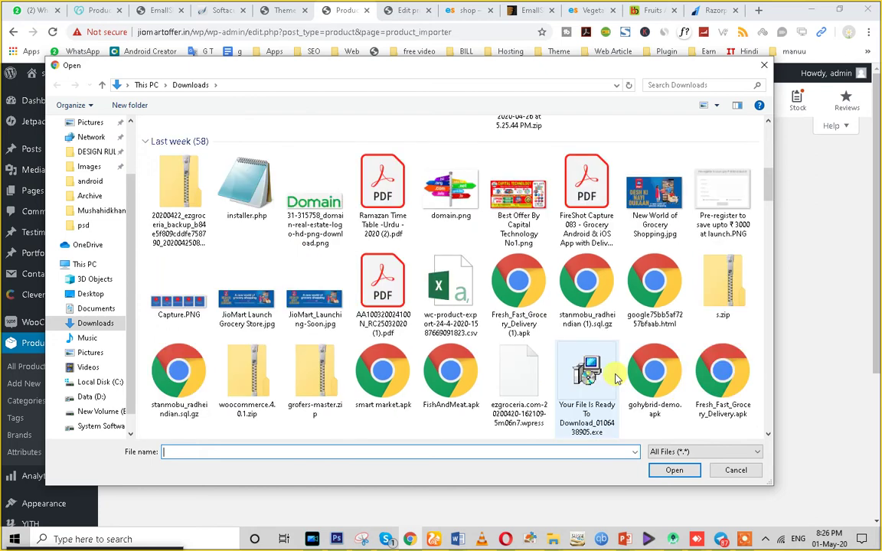
{"action": "left_click", "coordinate": [452, 316]}
{"action": "left_click", "coordinate": [673, 469]}
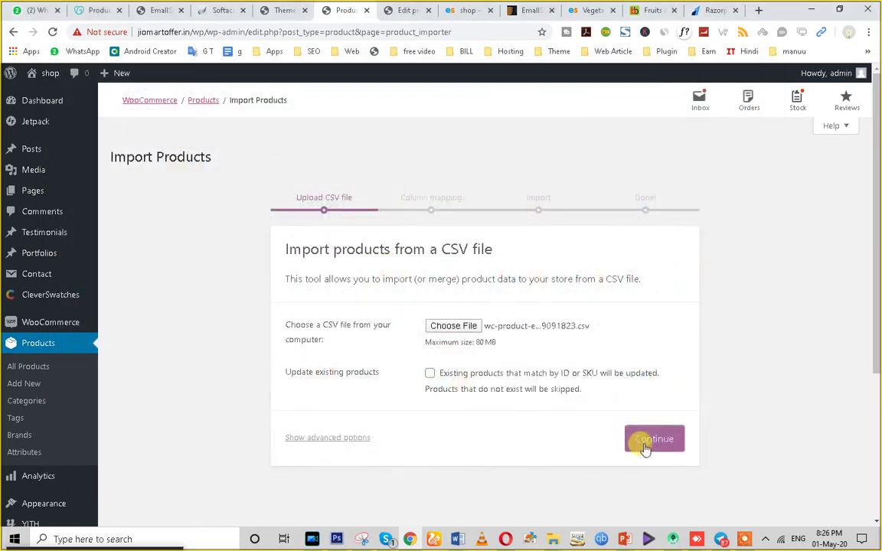
{"action": "left_click", "coordinate": [652, 440]}
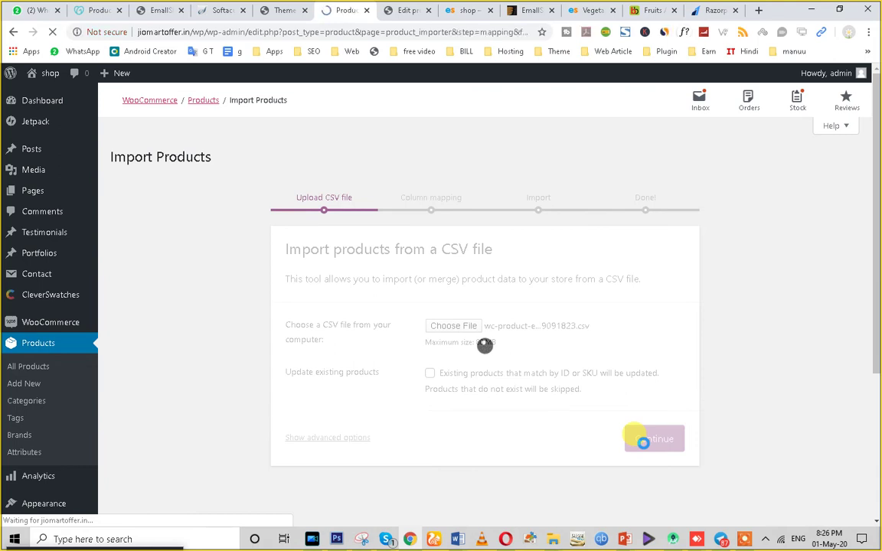
Run the product importer with the suggested column mapping unchanged.
{"action": "scroll", "coordinate": [644, 443], "scroll_direction": "down", "scroll_amount": 20}
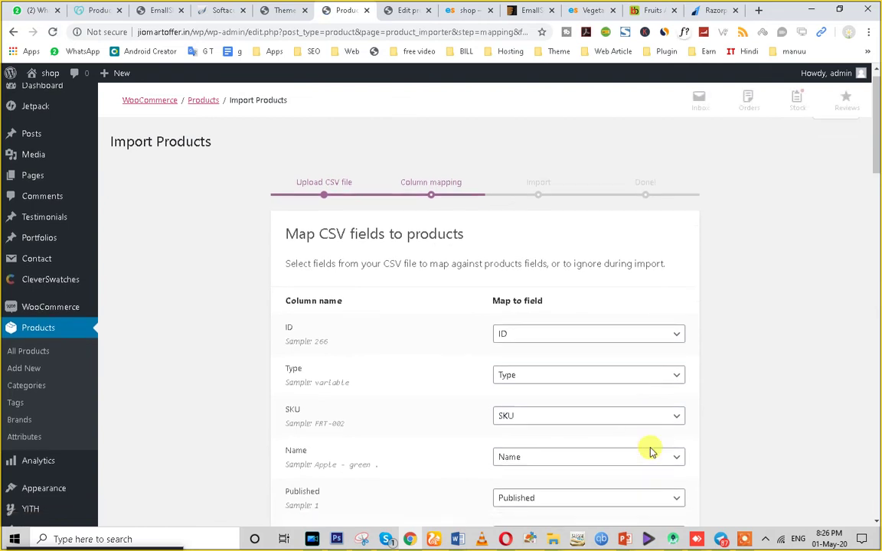
{"action": "scroll", "coordinate": [541, 467], "scroll_direction": "down", "scroll_amount": 5}
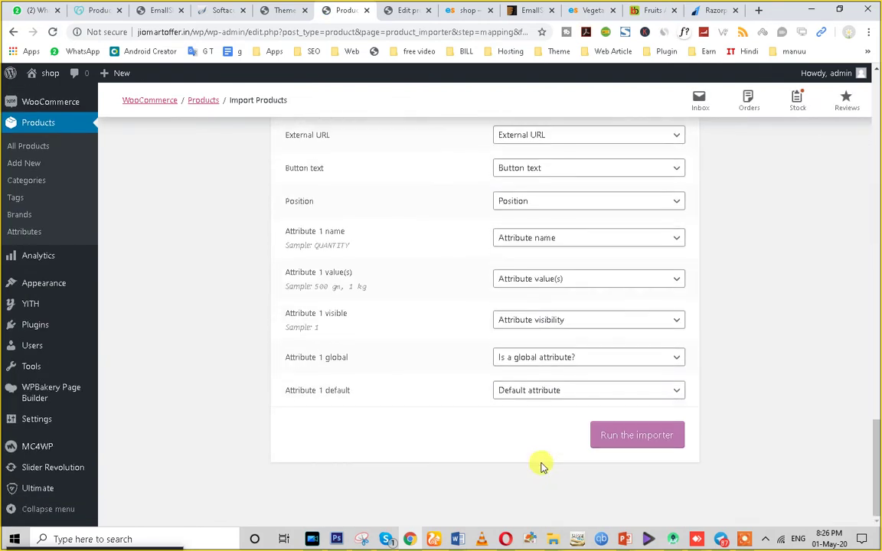
{"action": "left_click", "coordinate": [614, 425]}
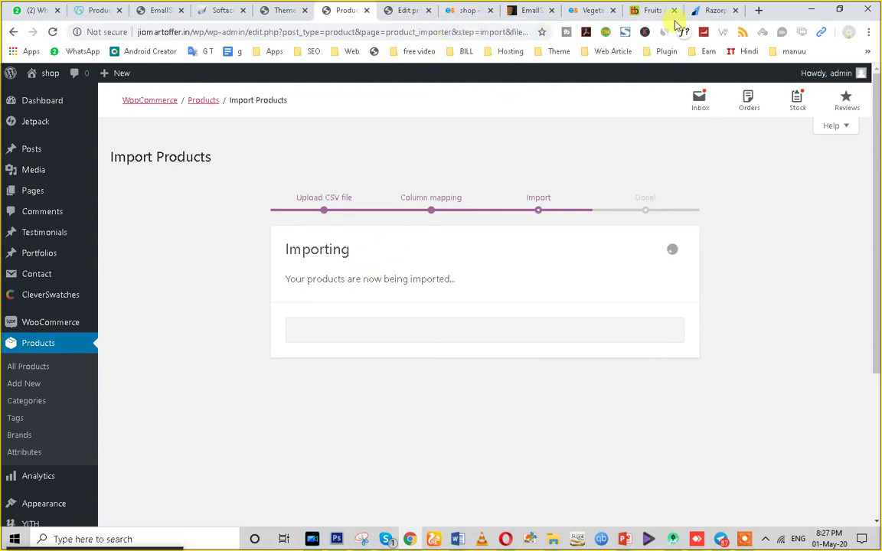
Open the KYC form from Razorpay's Settings > My Account page.
{"action": "left_click", "coordinate": [711, 9]}
{"action": "scroll", "coordinate": [322, 345], "scroll_direction": "down", "scroll_amount": 4}
{"action": "scroll", "coordinate": [173, 269], "scroll_direction": "up", "scroll_amount": 4}
{"action": "scroll", "coordinate": [32, 488], "scroll_direction": "down", "scroll_amount": 4}
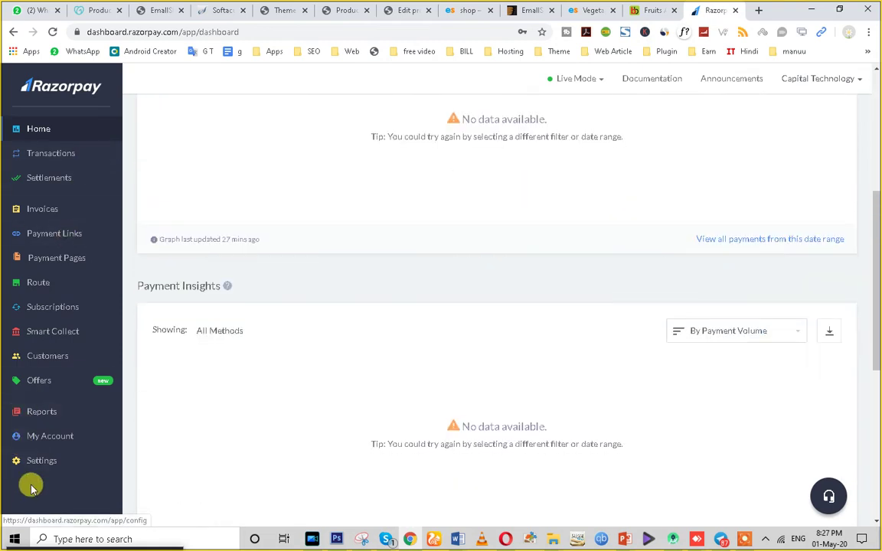
{"action": "left_click", "coordinate": [38, 459]}
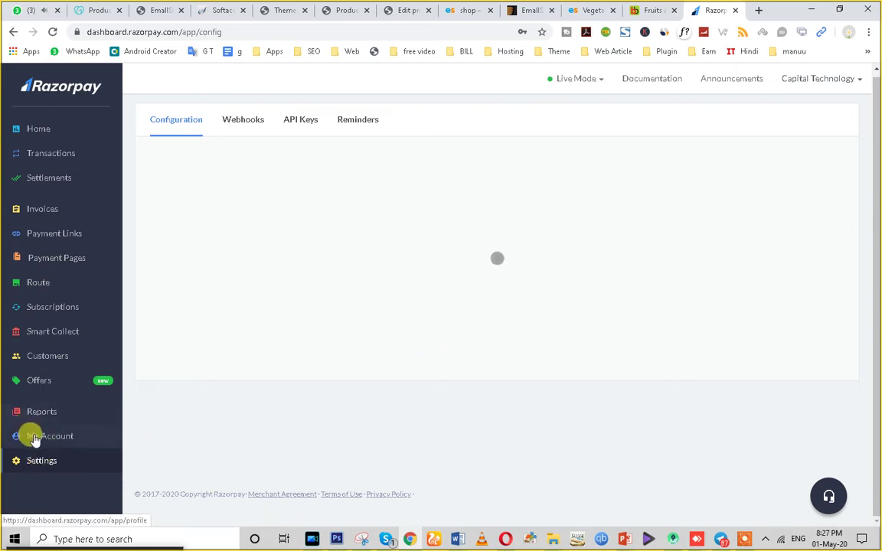
{"action": "left_click", "coordinate": [34, 436]}
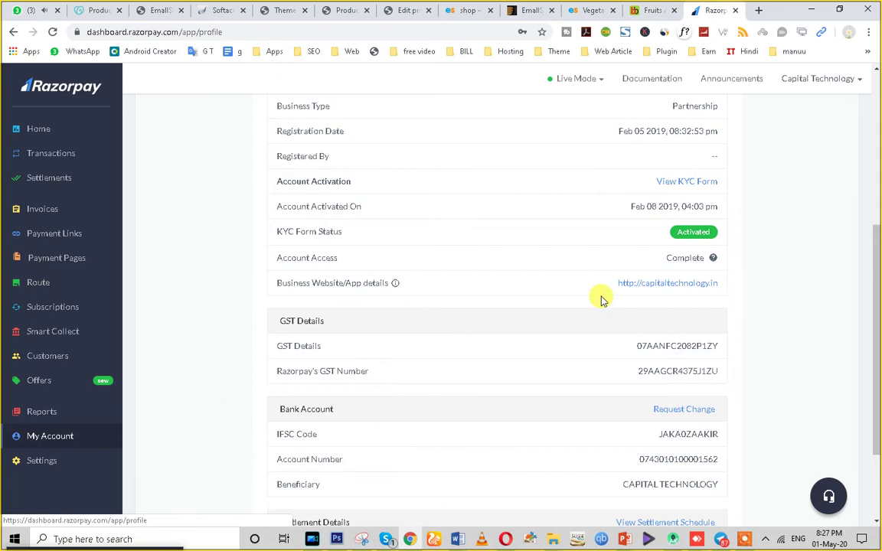
{"action": "scroll", "coordinate": [365, 239], "scroll_direction": "up", "scroll_amount": 4}
{"action": "scroll", "coordinate": [368, 252], "scroll_direction": "down", "scroll_amount": 4}
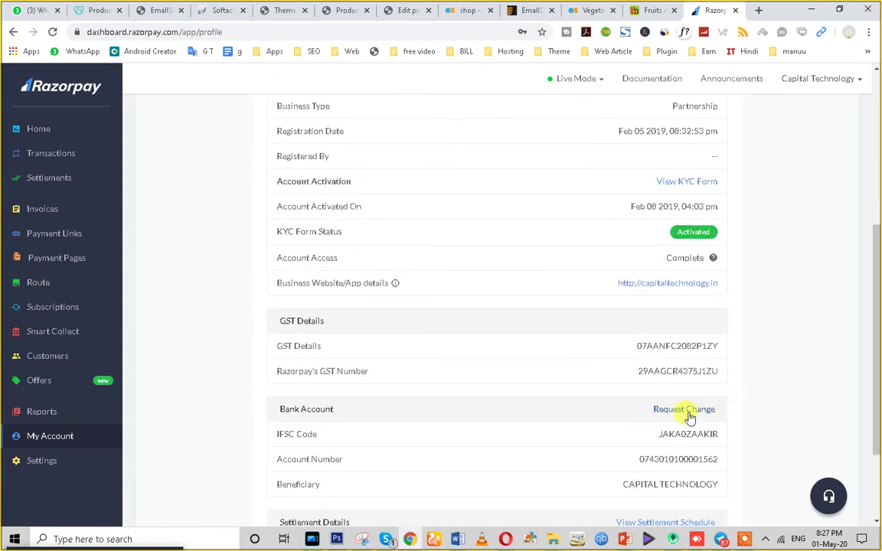
{"action": "scroll", "coordinate": [689, 417], "scroll_direction": "down", "scroll_amount": 3}
{"action": "scroll", "coordinate": [679, 364], "scroll_direction": "up", "scroll_amount": 4}
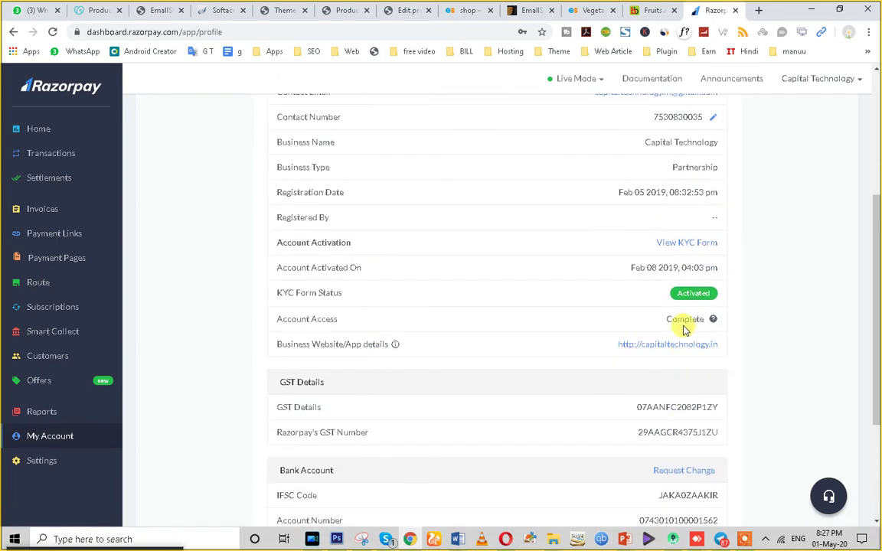
{"action": "left_click", "coordinate": [684, 243]}
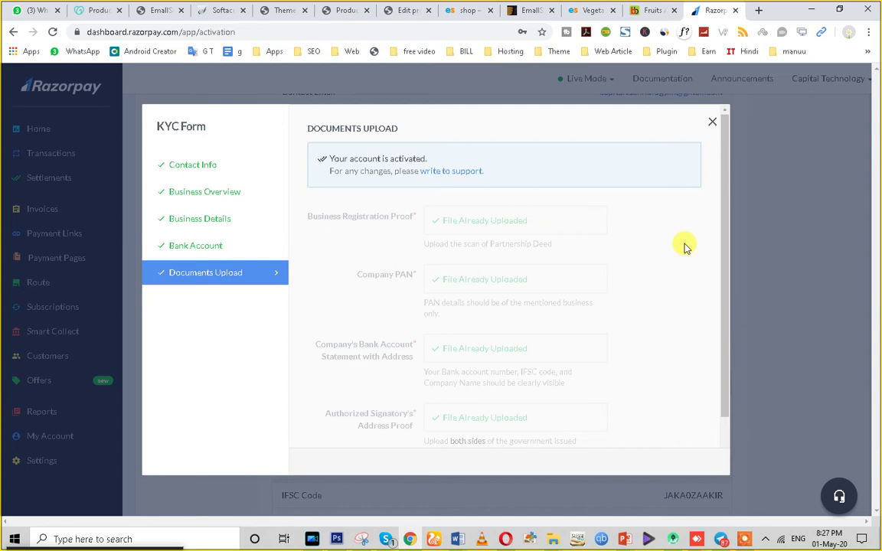
Review the KYC contact, business overview, business details, bank account and documents sections.
{"action": "left_click", "coordinate": [196, 167]}
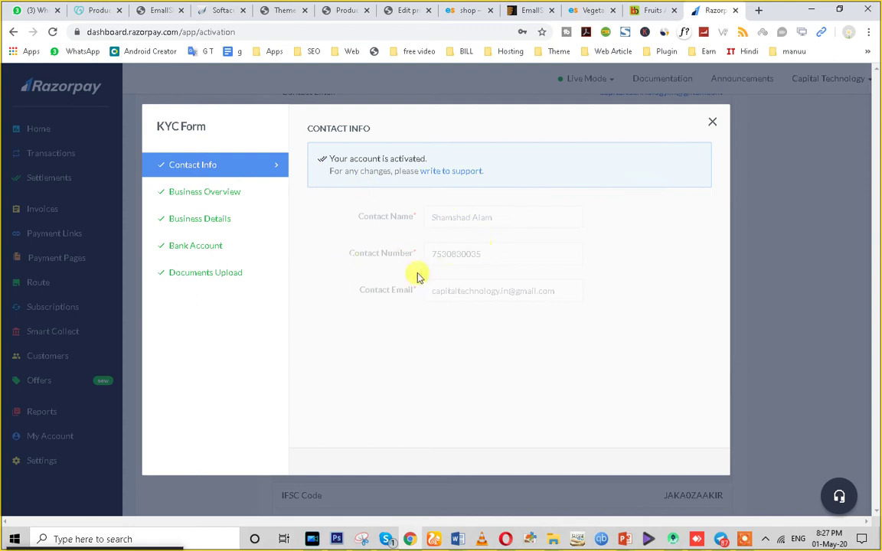
{"action": "left_click", "coordinate": [199, 197]}
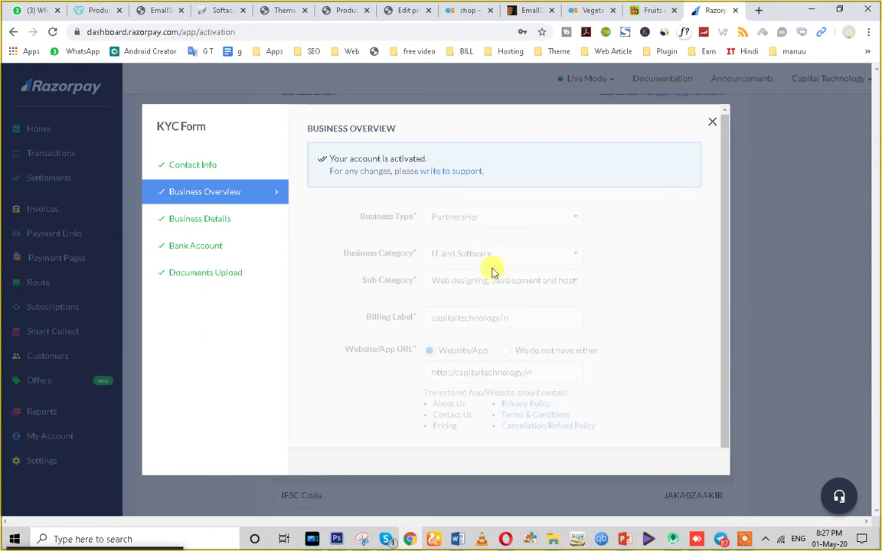
{"action": "left_click", "coordinate": [189, 220]}
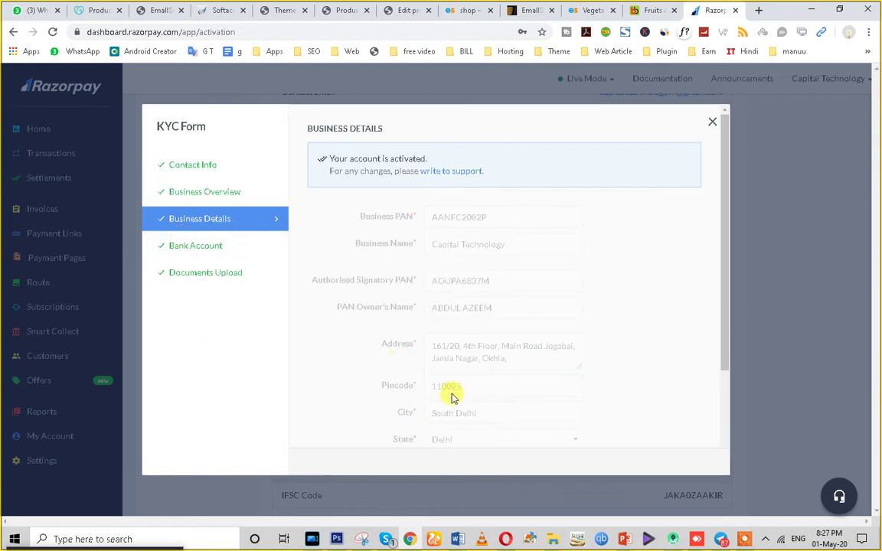
{"action": "scroll", "coordinate": [469, 338], "scroll_direction": "down", "scroll_amount": 3}
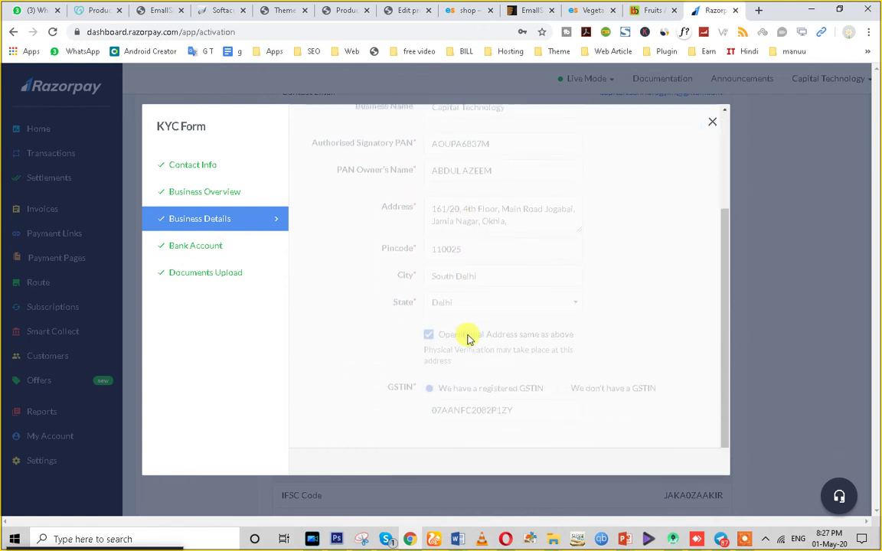
{"action": "left_click", "coordinate": [184, 254]}
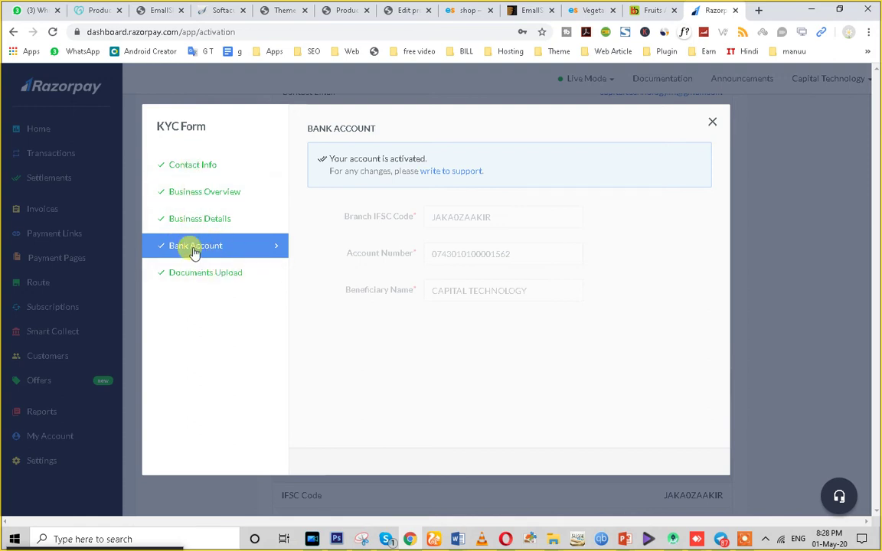
{"action": "left_click", "coordinate": [196, 276]}
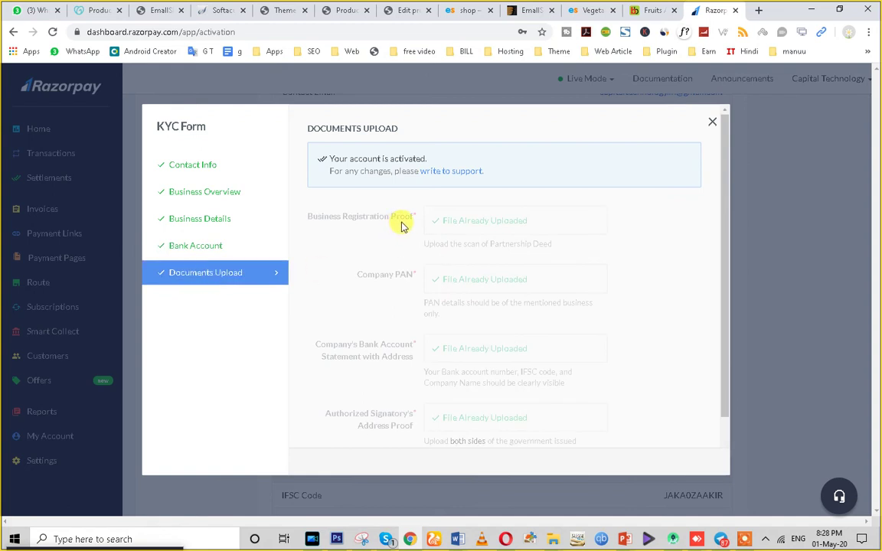
{"action": "scroll", "coordinate": [375, 245], "scroll_direction": "down", "scroll_amount": 1}
{"action": "scroll", "coordinate": [464, 243], "scroll_direction": "up", "scroll_amount": 1}
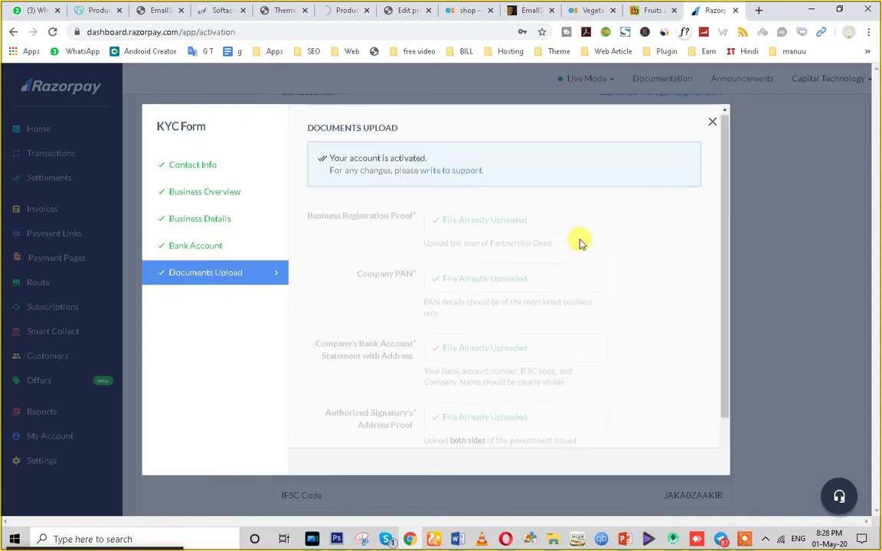
Close the KYC form, look over Razorpay Settings, then go to GoDaddy's domains list.
{"action": "left_click", "coordinate": [713, 123]}
{"action": "scroll", "coordinate": [80, 476], "scroll_direction": "down", "scroll_amount": 2}
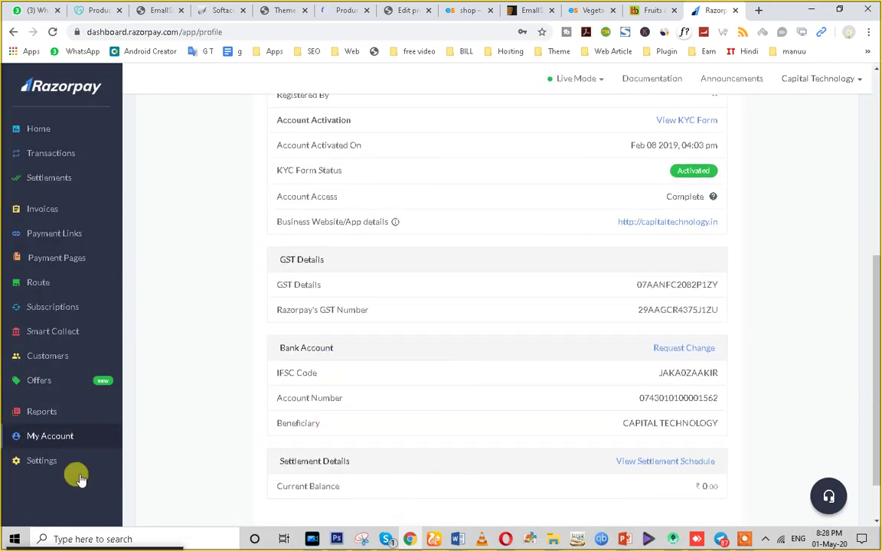
{"action": "left_click", "coordinate": [50, 461]}
{"action": "scroll", "coordinate": [419, 403], "scroll_direction": "down", "scroll_amount": 2}
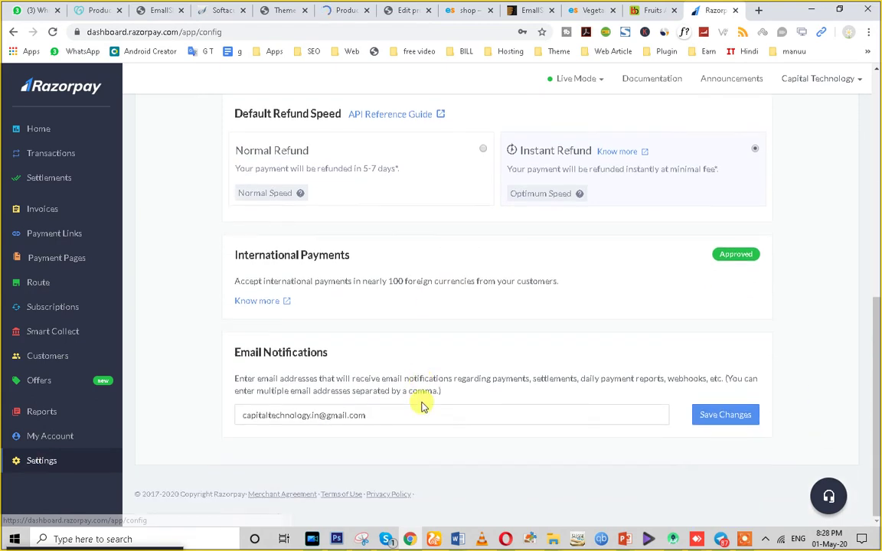
{"action": "scroll", "coordinate": [457, 368], "scroll_direction": "up", "scroll_amount": 3}
{"action": "scroll", "coordinate": [456, 370], "scroll_direction": "up", "scroll_amount": 3}
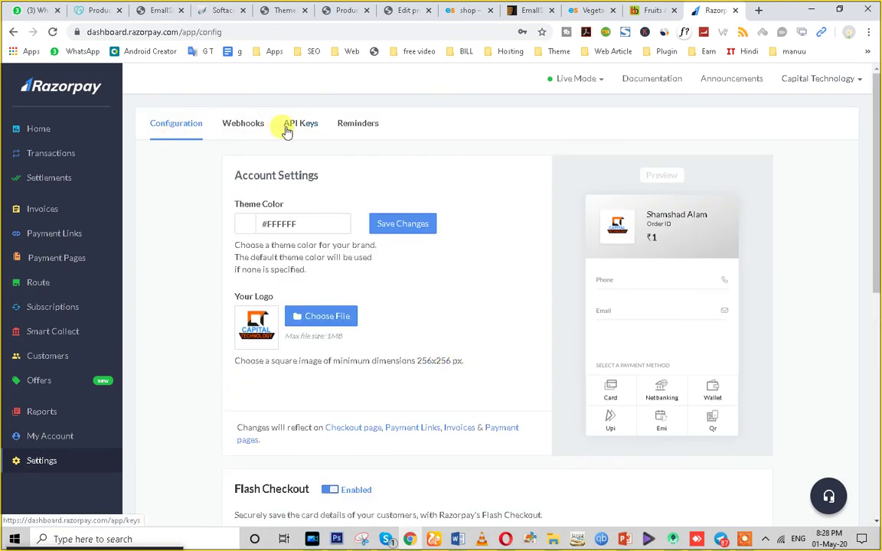
{"action": "left_click", "coordinate": [94, 9]}
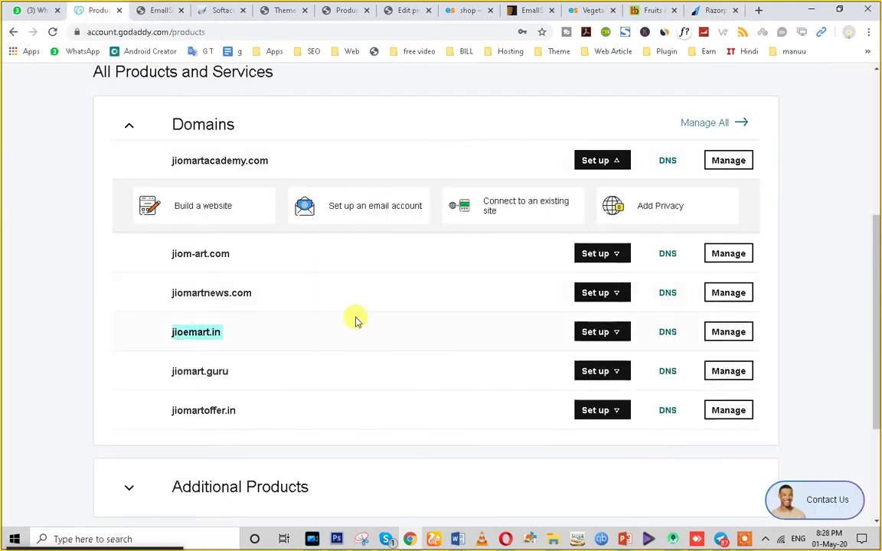
Check the 109 imported products, then open Apple Ber (₹50.00 – ₹100.00) on the refreshed storefront.
{"action": "left_click", "coordinate": [346, 9]}
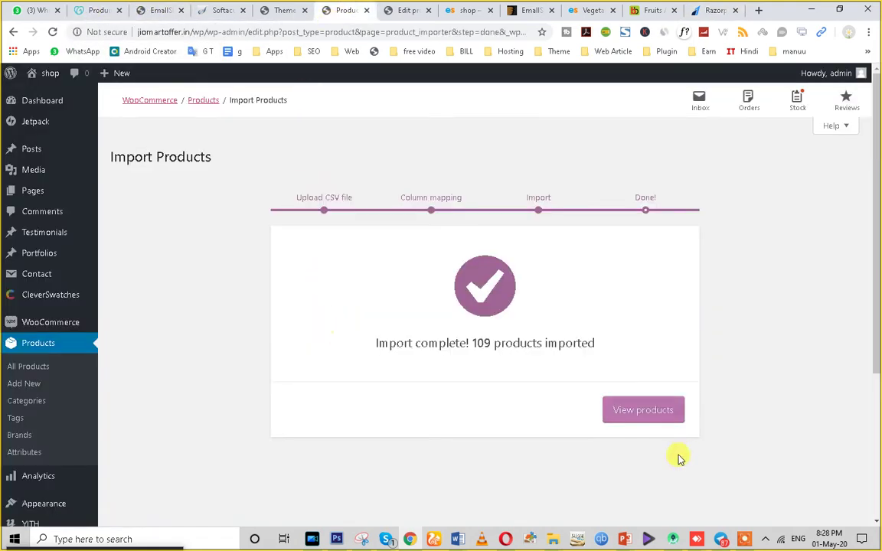
{"action": "left_click", "coordinate": [640, 414]}
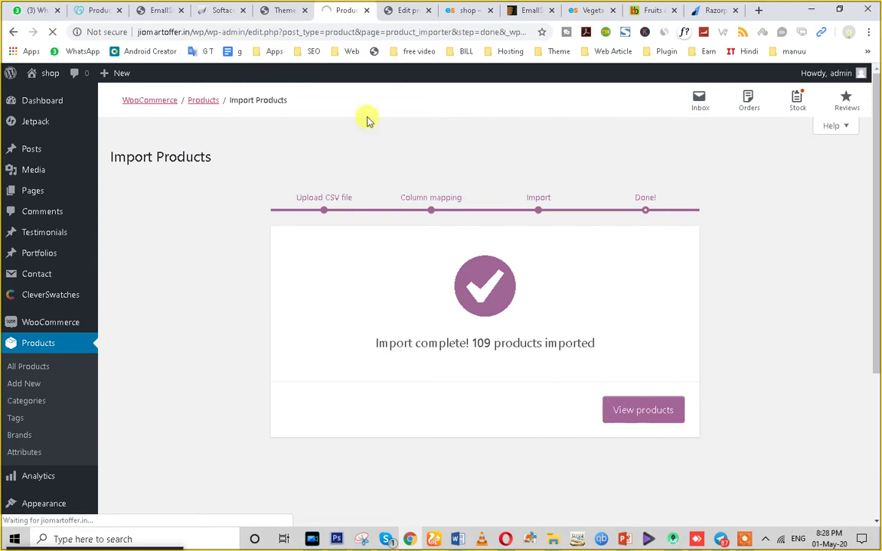
{"action": "left_click", "coordinate": [459, 10]}
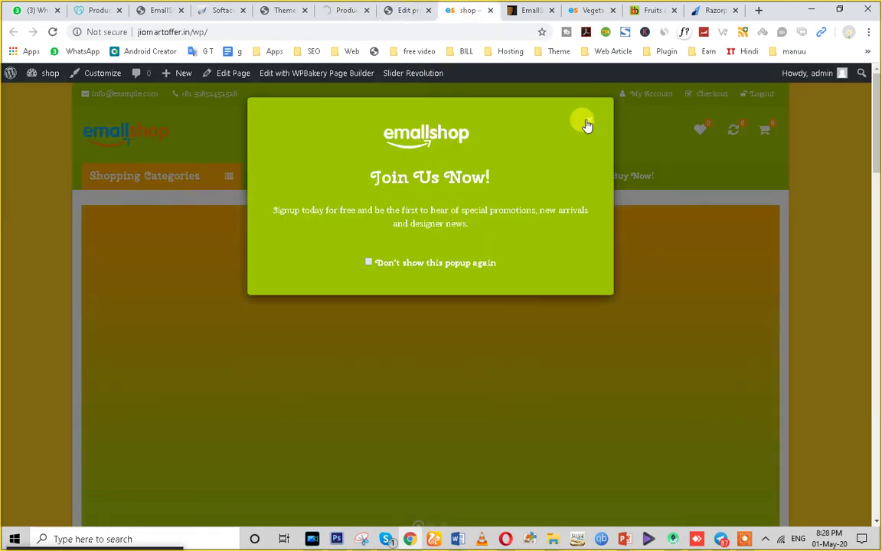
{"action": "left_click", "coordinate": [589, 120]}
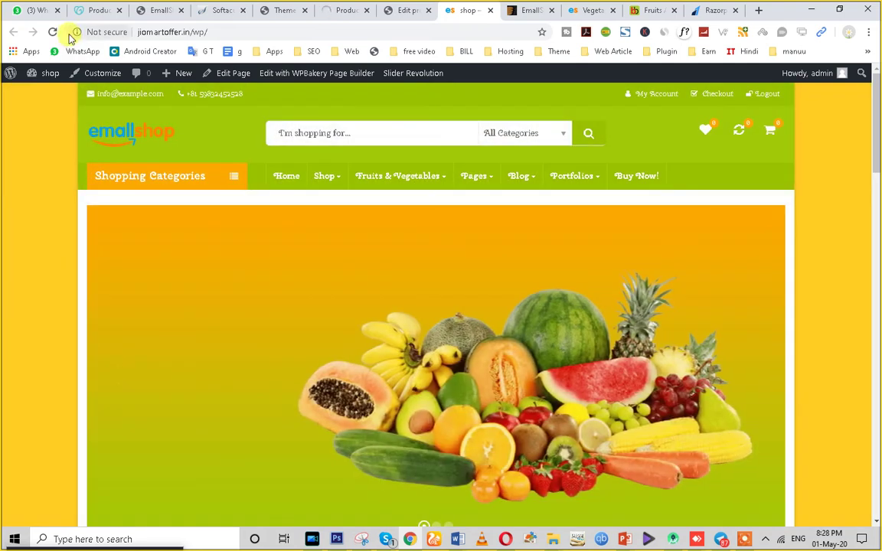
{"action": "left_click", "coordinate": [51, 33]}
{"action": "scroll", "coordinate": [231, 273], "scroll_direction": "down", "scroll_amount": 7}
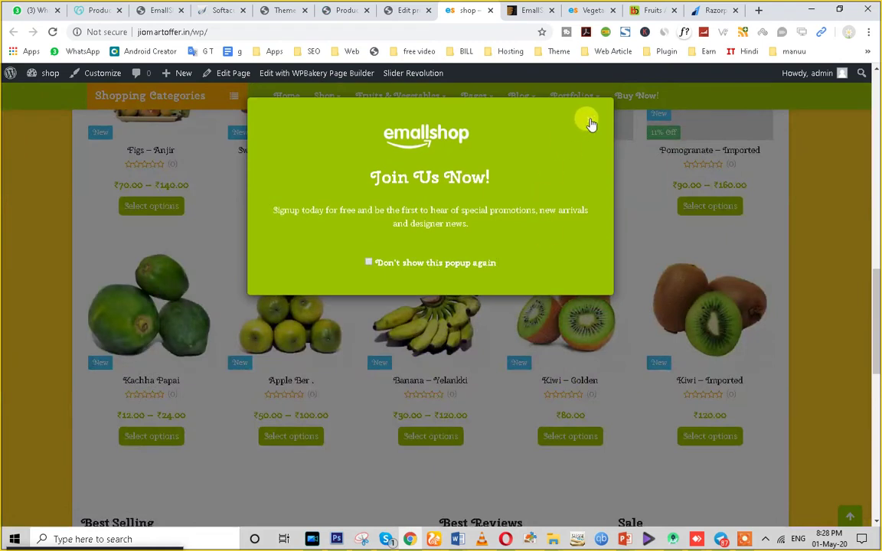
{"action": "left_click", "coordinate": [590, 123]}
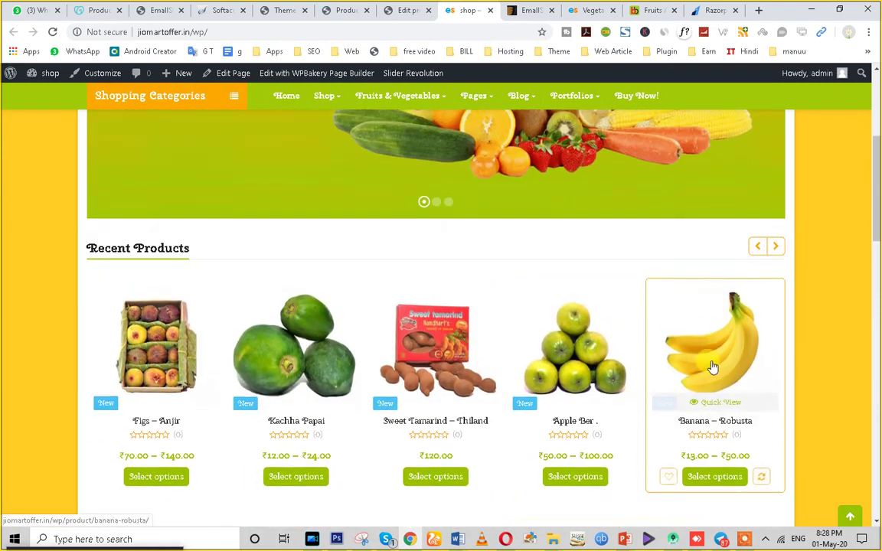
{"action": "scroll", "coordinate": [713, 368], "scroll_direction": "down", "scroll_amount": 5}
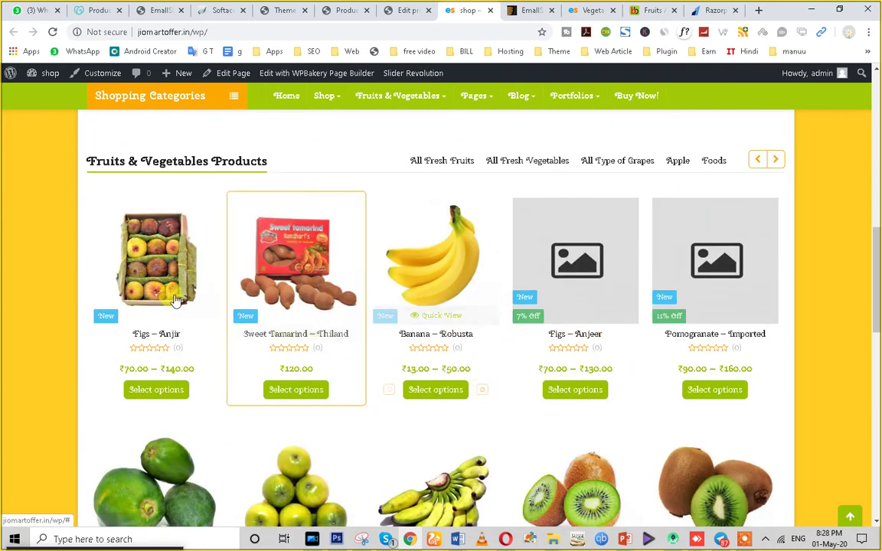
{"action": "scroll", "coordinate": [355, 351], "scroll_direction": "down", "scroll_amount": 5}
{"action": "scroll", "coordinate": [433, 344], "scroll_direction": "up", "scroll_amount": 3}
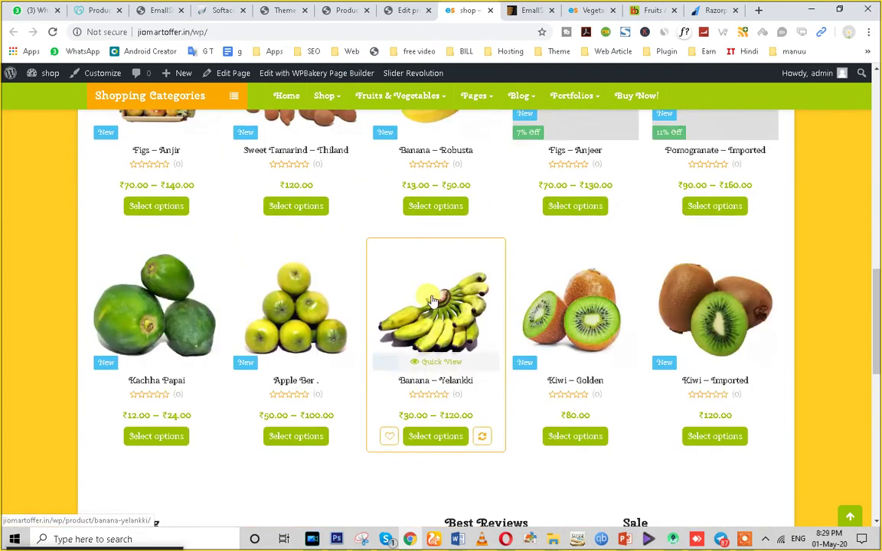
{"action": "left_click", "coordinate": [298, 320]}
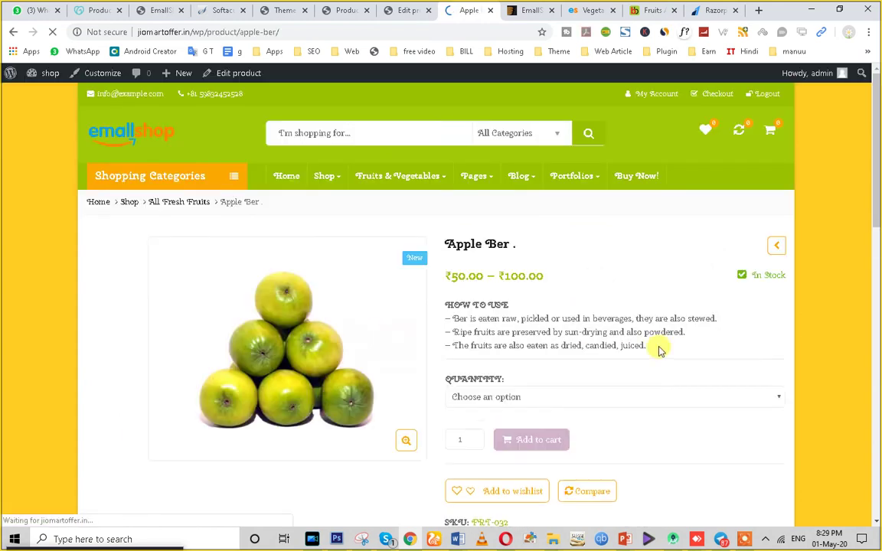
Add 1 kg of Apple Ber (₹100.00) to the cart.
{"action": "scroll", "coordinate": [610, 335], "scroll_direction": "down", "scroll_amount": 3}
{"action": "scroll", "coordinate": [567, 330], "scroll_direction": "up", "scroll_amount": 2}
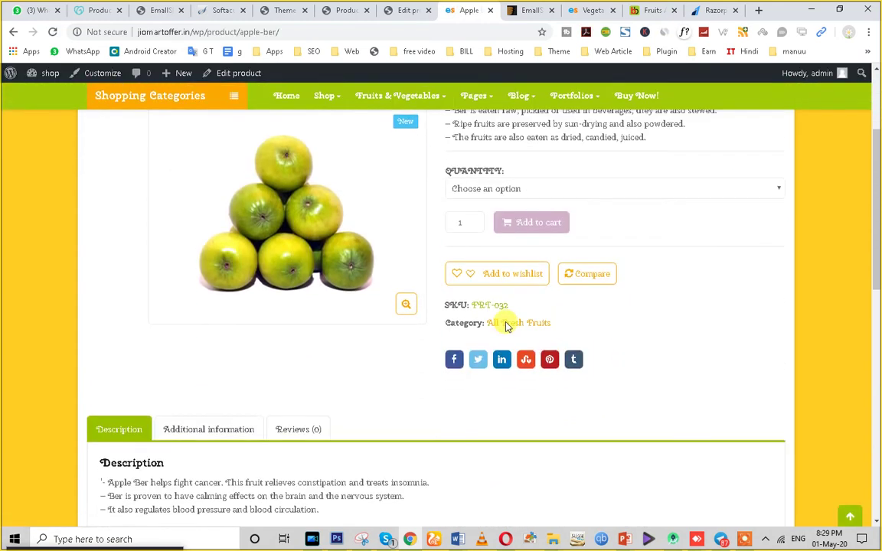
{"action": "left_click", "coordinate": [522, 335]}
{"action": "left_click", "coordinate": [490, 365]}
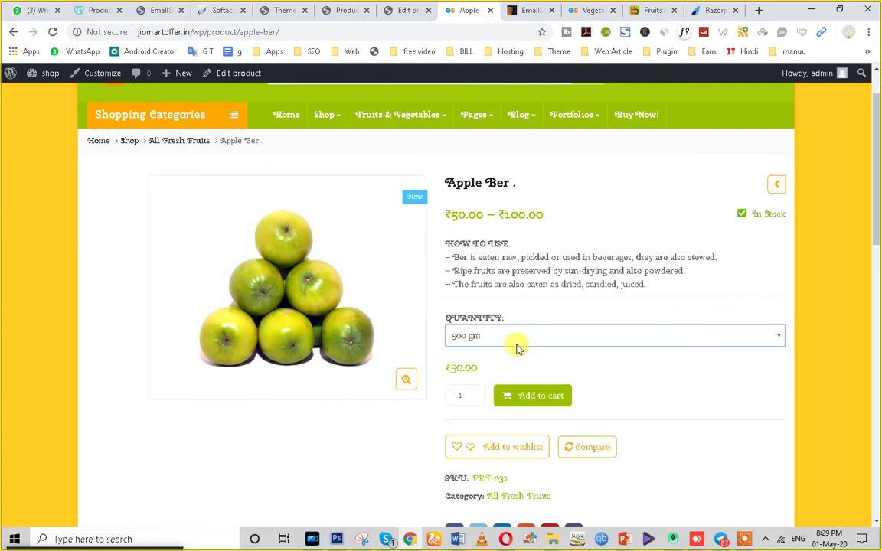
{"action": "left_click", "coordinate": [487, 342]}
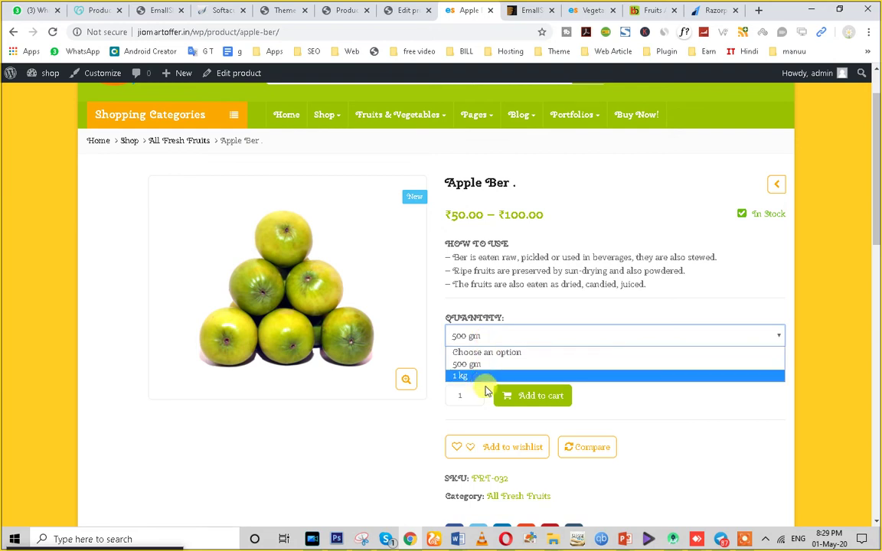
{"action": "left_click", "coordinate": [483, 375]}
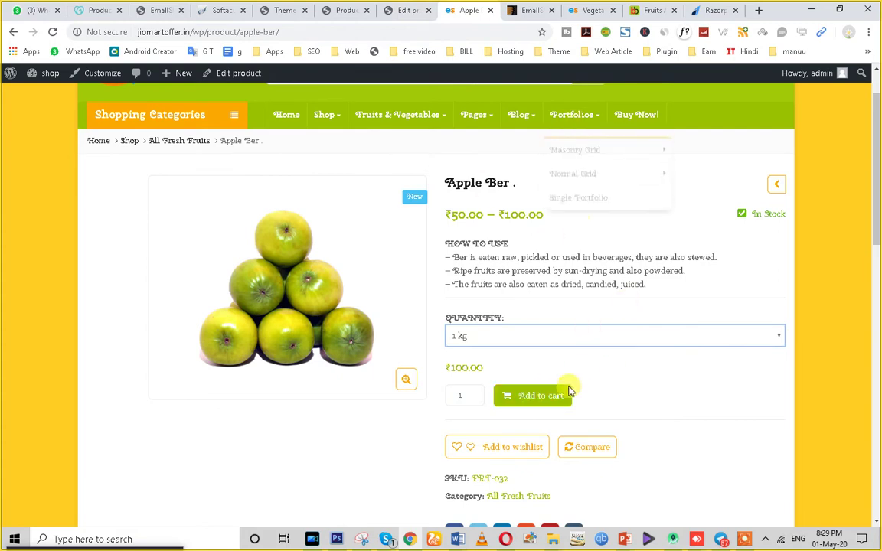
{"action": "left_click", "coordinate": [539, 398]}
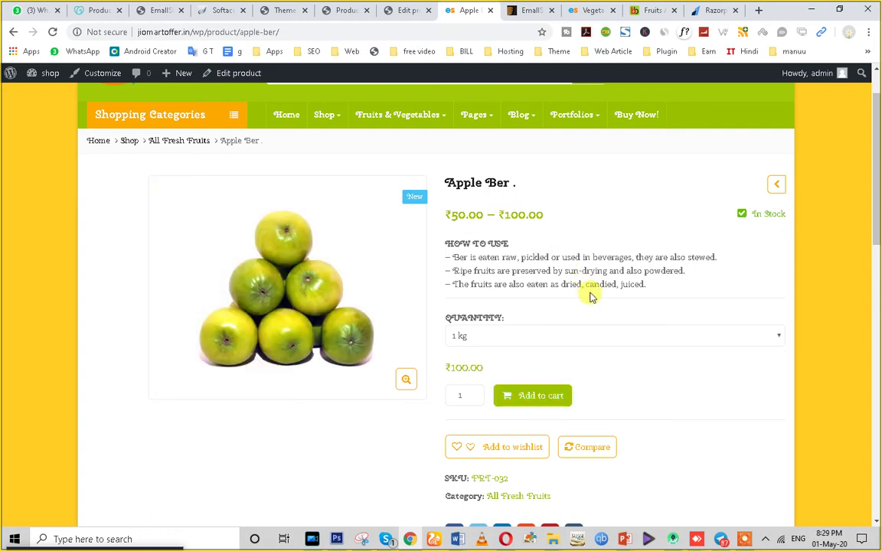
Go to checkout, which offers only PayPal, then return to the product editor.
{"action": "scroll", "coordinate": [585, 302], "scroll_direction": "down", "scroll_amount": 2}
{"action": "scroll", "coordinate": [541, 338], "scroll_direction": "up", "scroll_amount": 3}
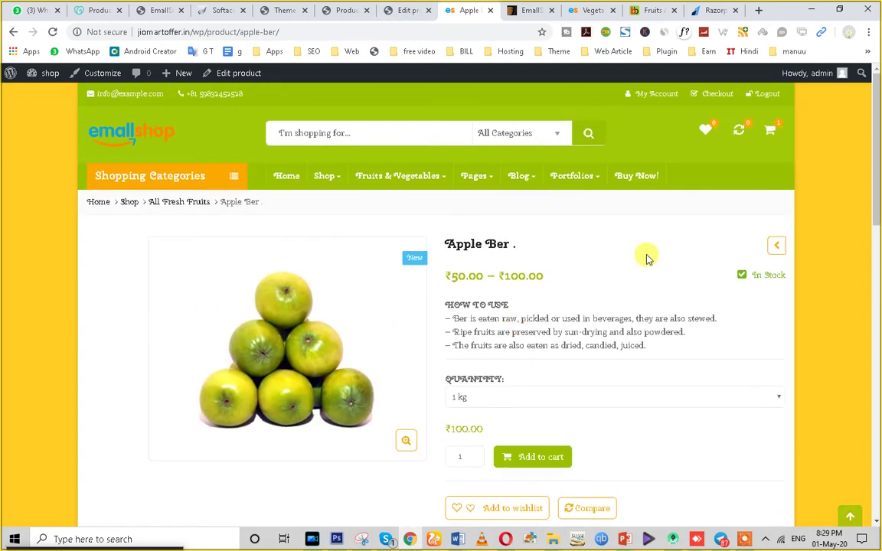
{"action": "mouse_move", "coordinate": [765, 130]}
{"action": "left_click", "coordinate": [697, 258]}
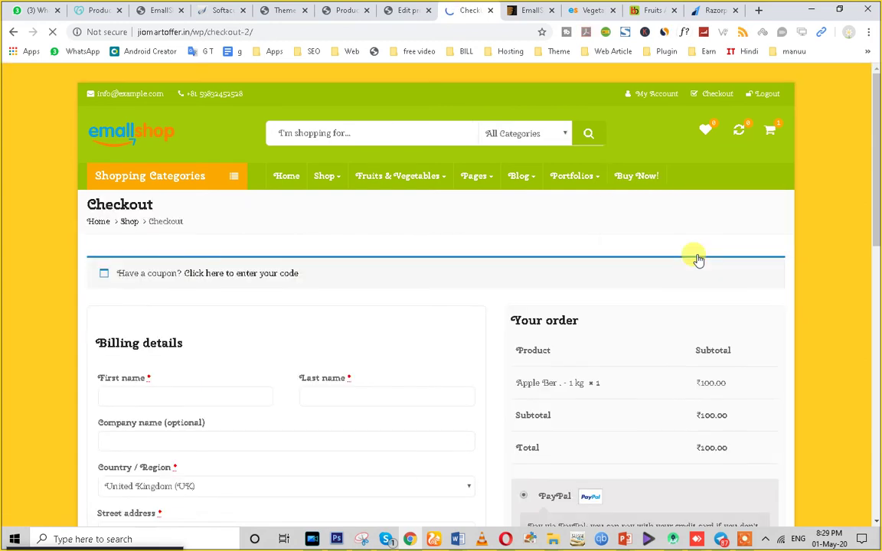
{"action": "scroll", "coordinate": [697, 258], "scroll_direction": "down", "scroll_amount": 4}
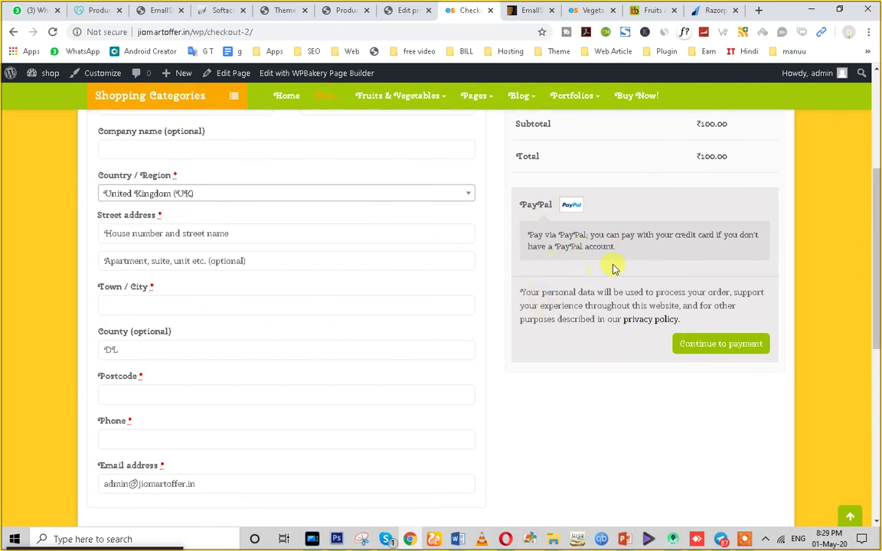
{"action": "scroll", "coordinate": [585, 264], "scroll_direction": "up", "scroll_amount": 5}
{"action": "left_click", "coordinate": [393, 12]}
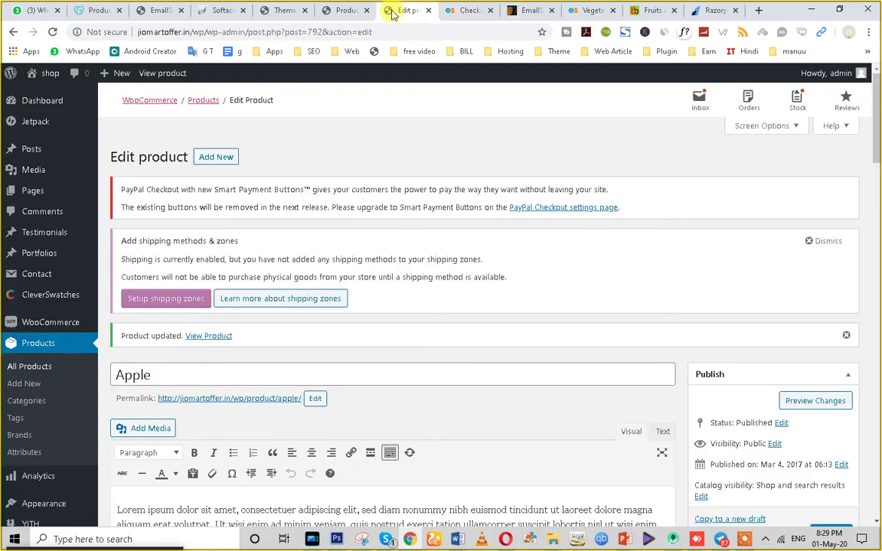
Search the plugin directory for 'razorpay', then install and activate Razorpay for WooCommerce.
{"action": "scroll", "coordinate": [59, 366], "scroll_direction": "down", "scroll_amount": 2}
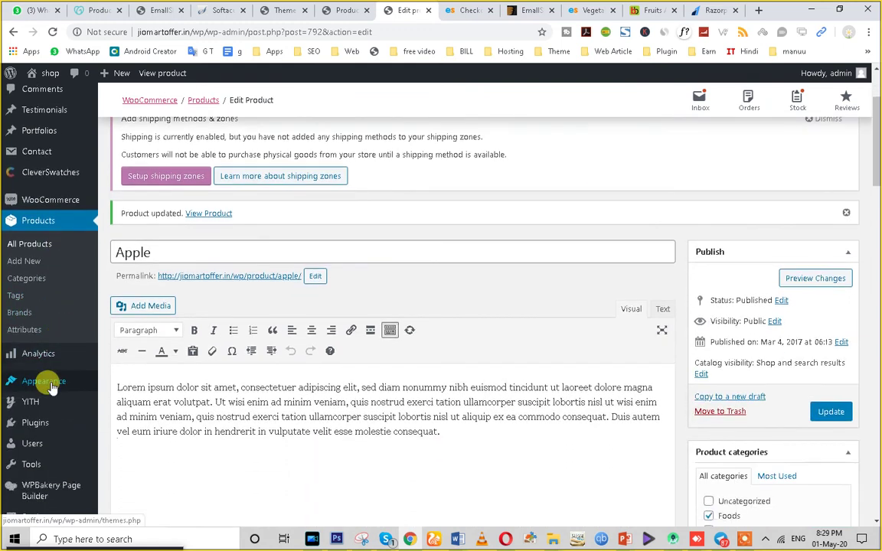
{"action": "left_click", "coordinate": [36, 430]}
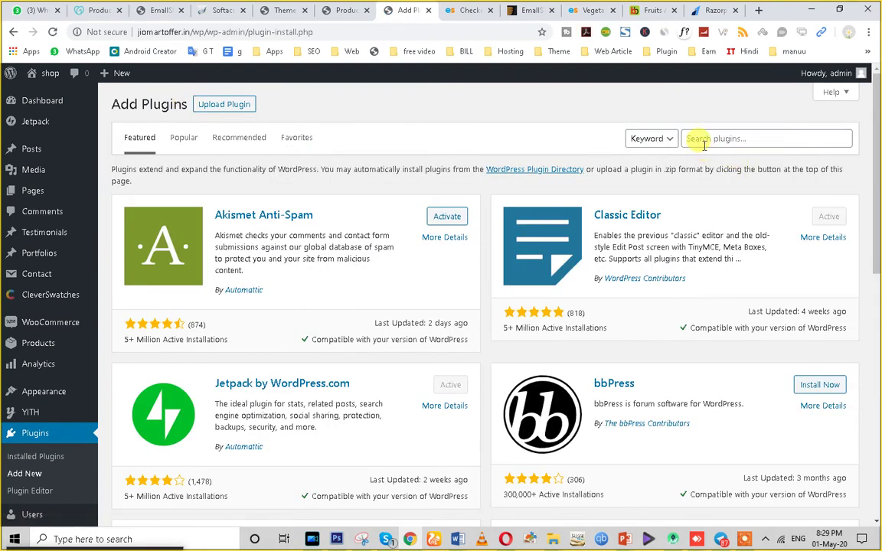
{"action": "left_click", "coordinate": [702, 137]}
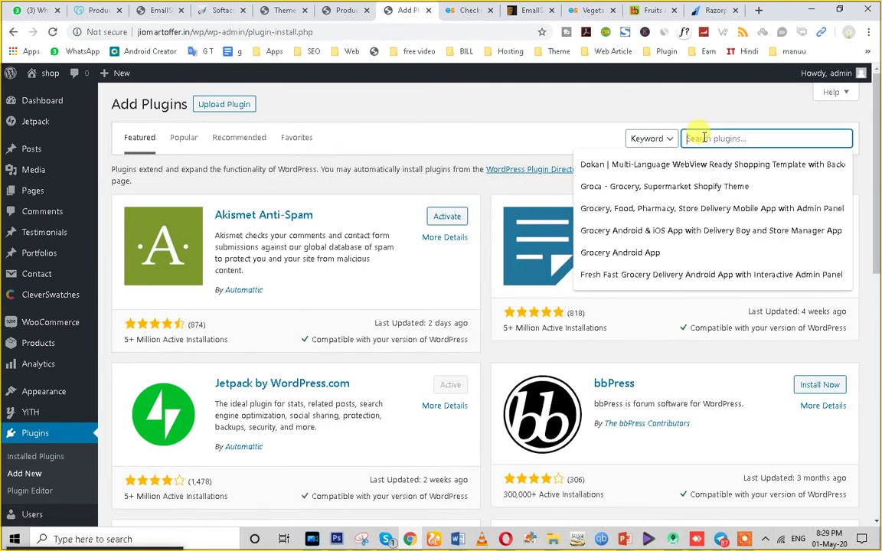
{"action": "type", "text": "razorpay"}
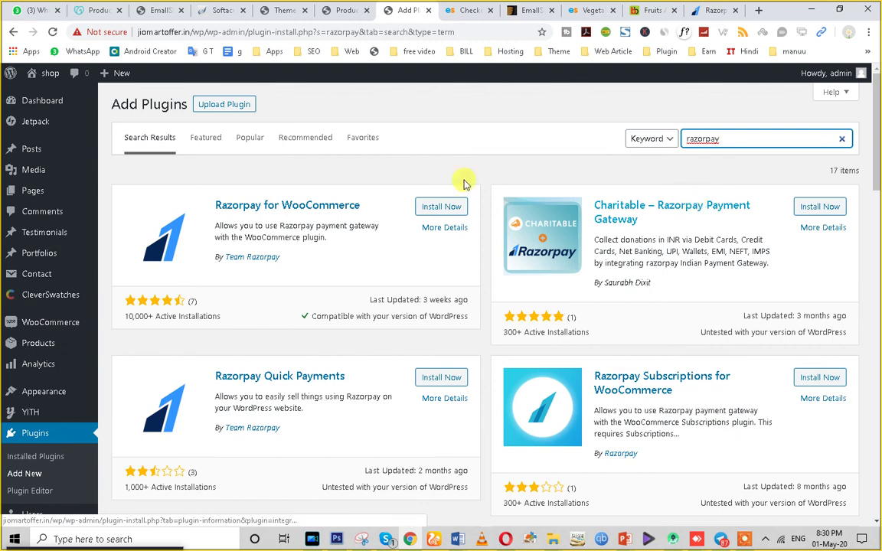
{"action": "left_click", "coordinate": [421, 210]}
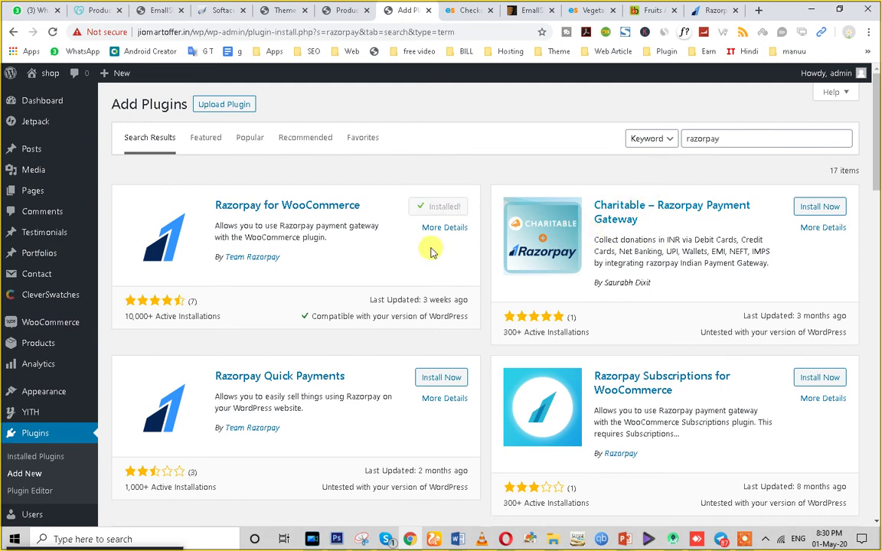
{"action": "left_click", "coordinate": [444, 208]}
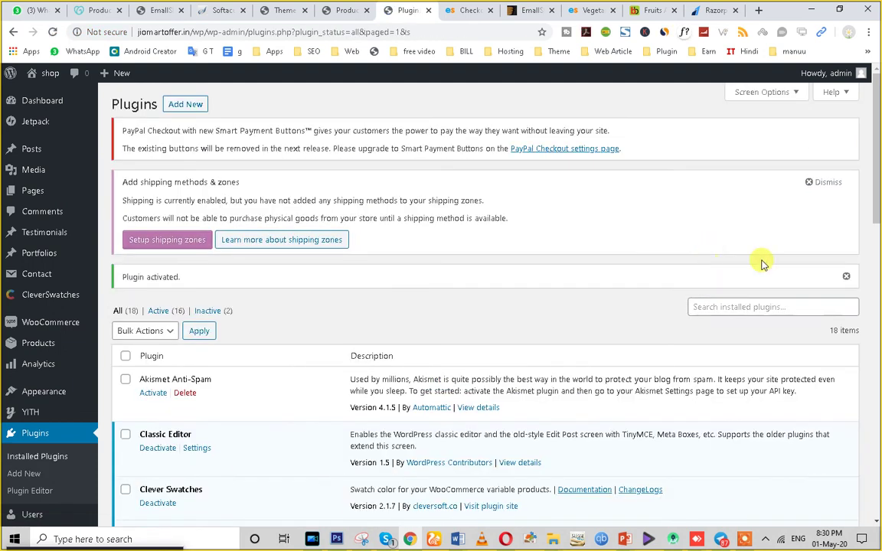
Enable Cash on delivery in the WooCommerce Payments settings and save the change.
{"action": "scroll", "coordinate": [250, 393], "scroll_direction": "down", "scroll_amount": 3}
{"action": "scroll", "coordinate": [230, 382], "scroll_direction": "up", "scroll_amount": 3}
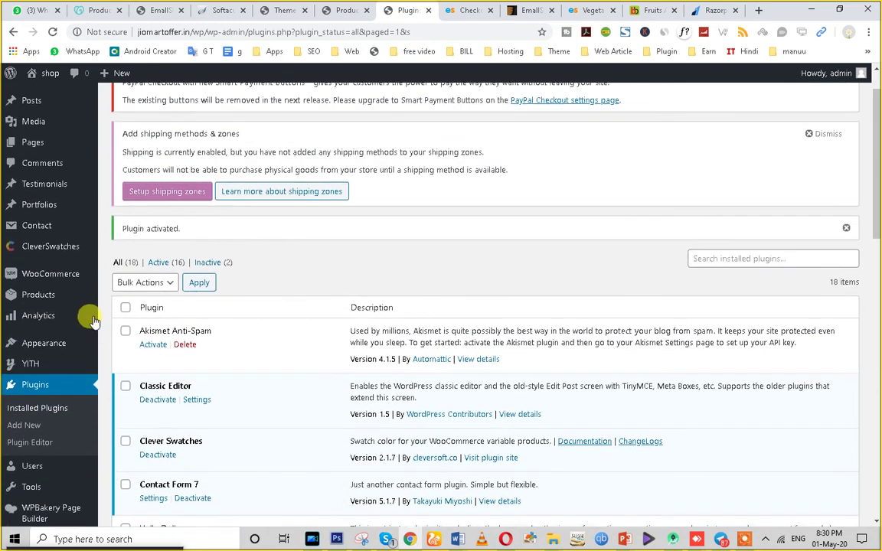
{"action": "mouse_move", "coordinate": [35, 326]}
{"action": "left_click", "coordinate": [120, 411]}
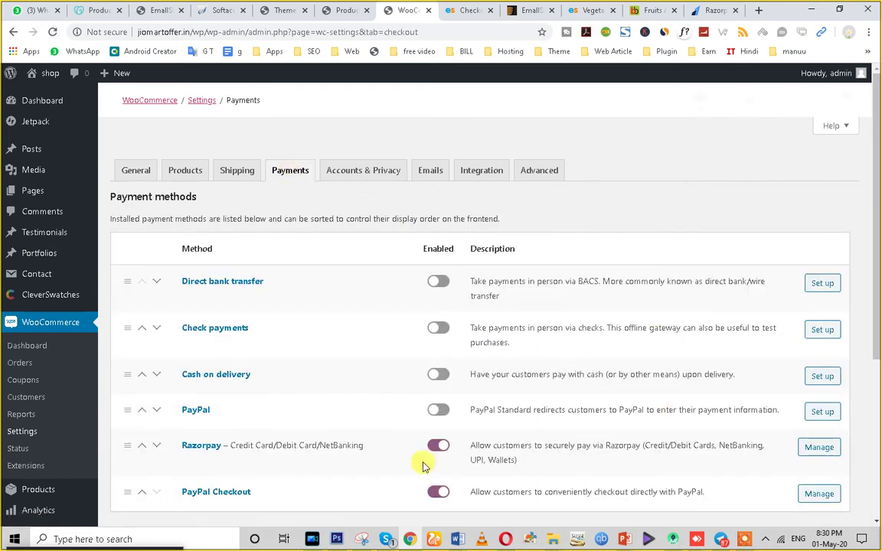
{"action": "scroll", "coordinate": [361, 385], "scroll_direction": "down", "scroll_amount": 3}
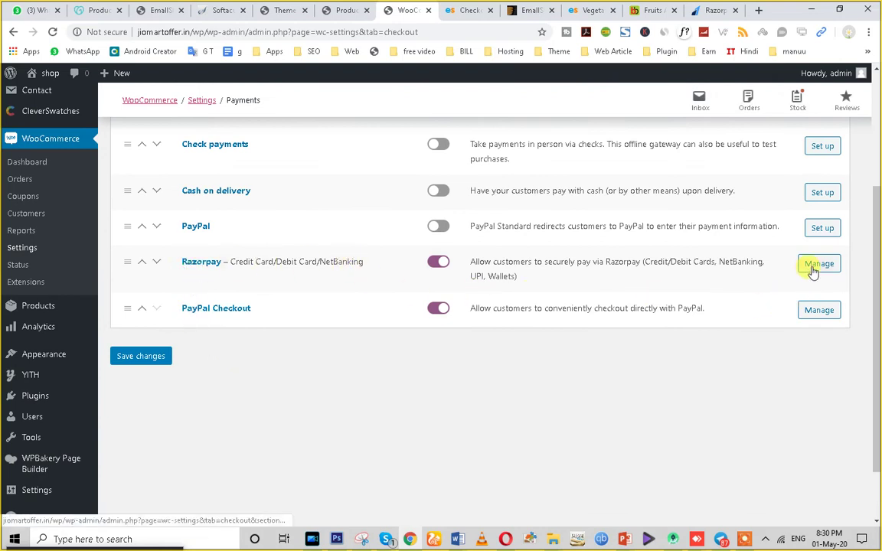
{"action": "scroll", "coordinate": [325, 391], "scroll_direction": "up", "scroll_amount": 1}
{"action": "scroll", "coordinate": [325, 390], "scroll_direction": "up", "scroll_amount": 1}
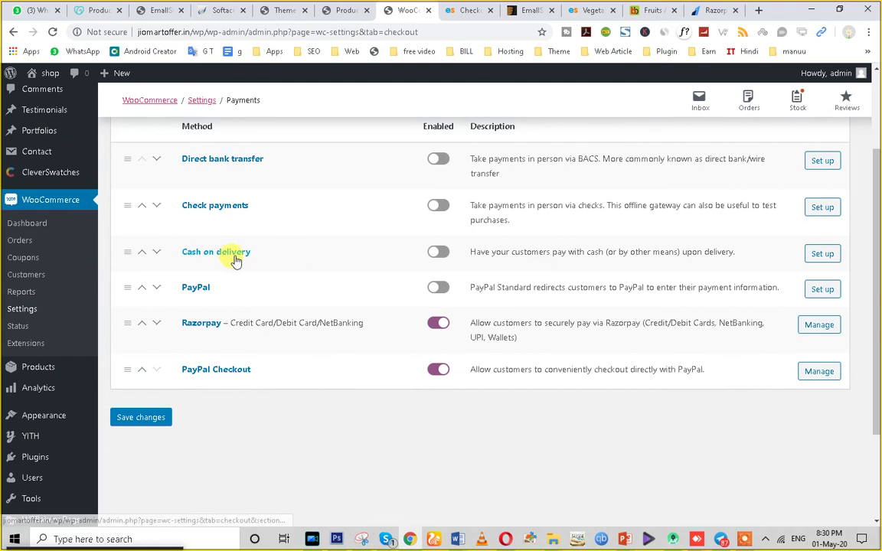
{"action": "left_click", "coordinate": [440, 259]}
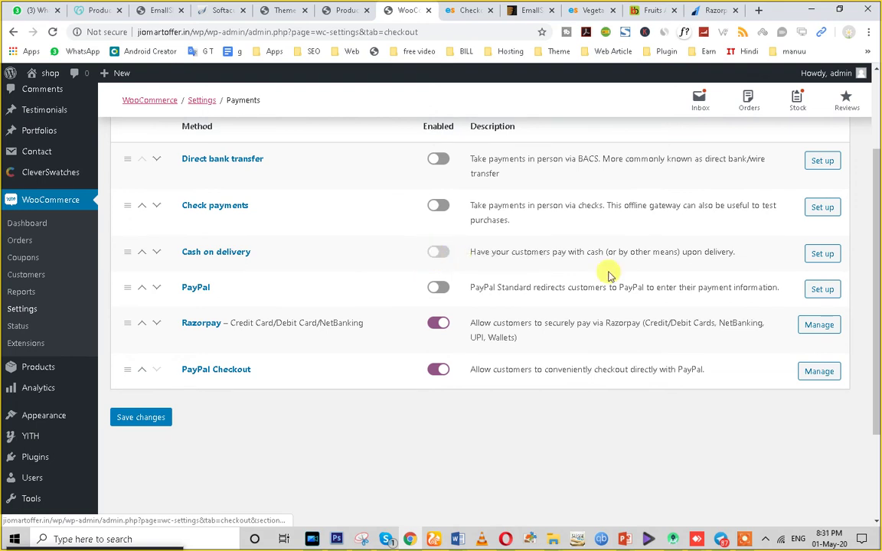
{"action": "left_click", "coordinate": [818, 254]}
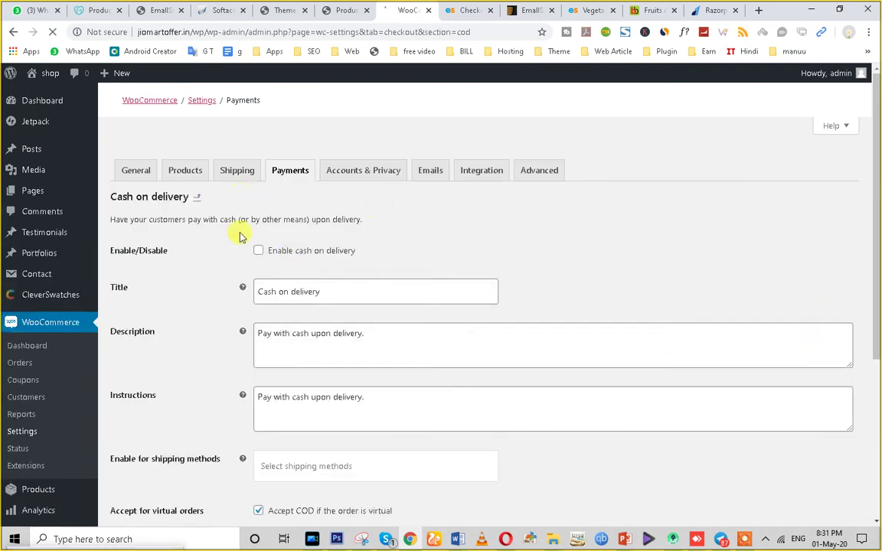
{"action": "left_click", "coordinate": [259, 252]}
{"action": "scroll", "coordinate": [222, 394], "scroll_direction": "down", "scroll_amount": 3}
{"action": "left_click", "coordinate": [138, 304]}
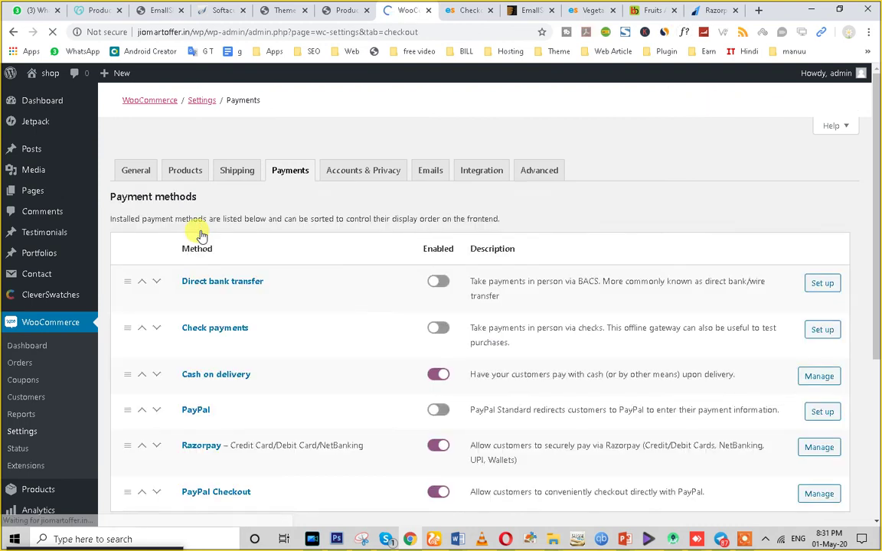
Bring up the Razorpay payment gateway settings.
{"action": "scroll", "coordinate": [367, 330], "scroll_direction": "down", "scroll_amount": 3}
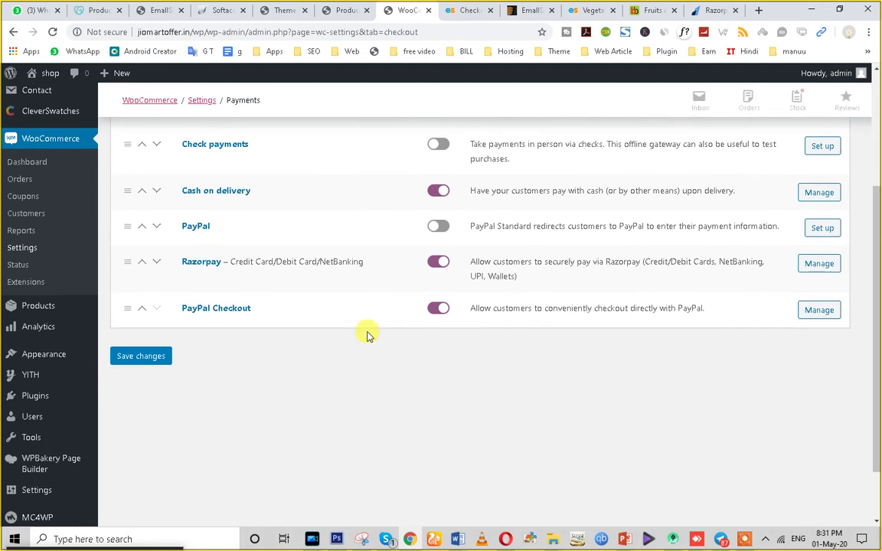
{"action": "left_click", "coordinate": [817, 310]}
{"action": "left_click", "coordinate": [814, 266]}
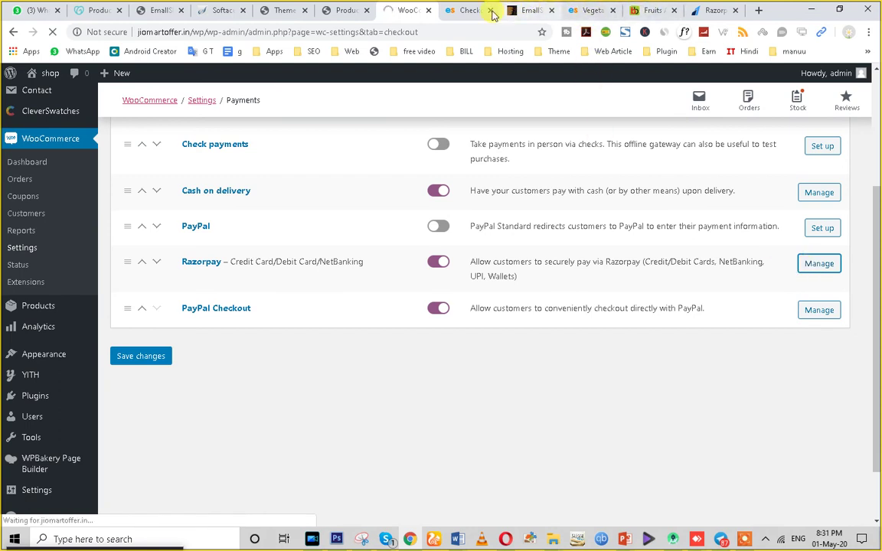
Reload the storefront checkout and dismiss the Join Us Now popup.
{"action": "left_click", "coordinate": [466, 10]}
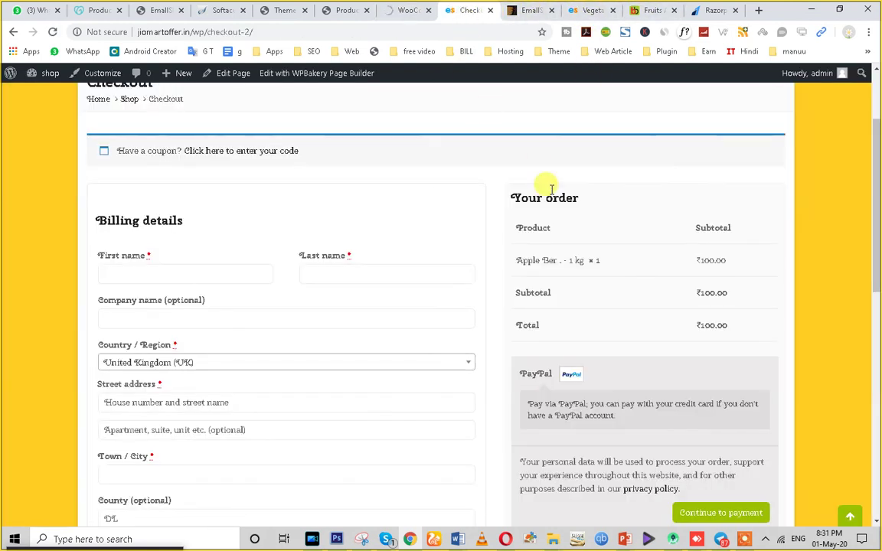
{"action": "left_click", "coordinate": [53, 34]}
{"action": "scroll", "coordinate": [665, 329], "scroll_direction": "down", "scroll_amount": 3}
{"action": "scroll", "coordinate": [666, 329], "scroll_direction": "up", "scroll_amount": 3}
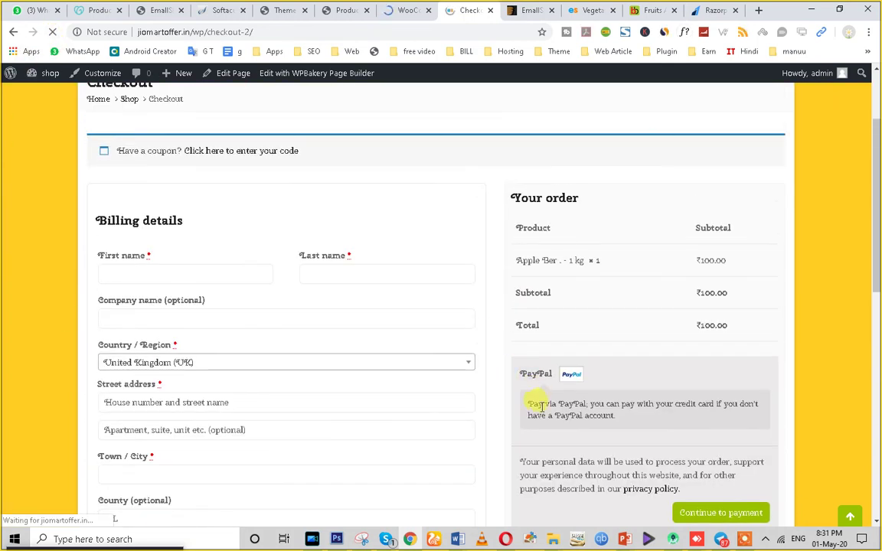
{"action": "scroll", "coordinate": [686, 369], "scroll_direction": "down", "scroll_amount": 3}
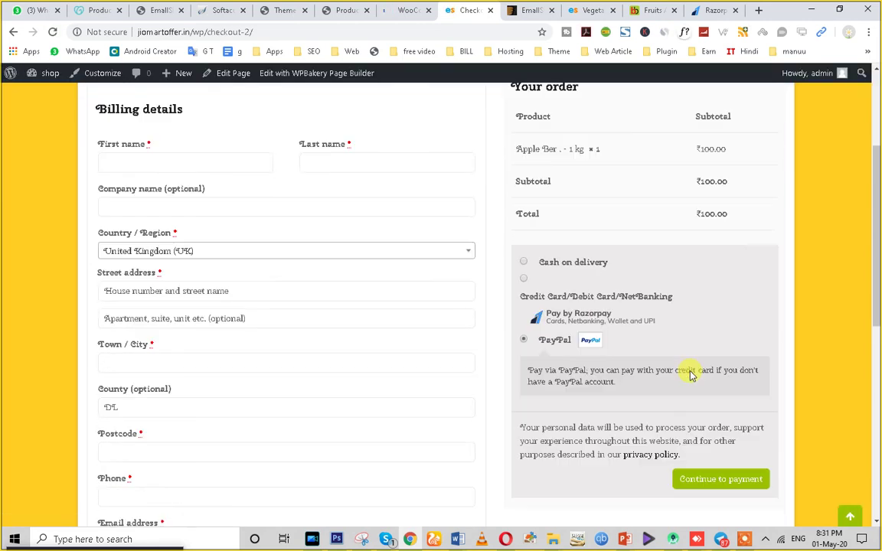
{"action": "scroll", "coordinate": [685, 370], "scroll_direction": "up", "scroll_amount": 1}
{"action": "left_click", "coordinate": [588, 124]}
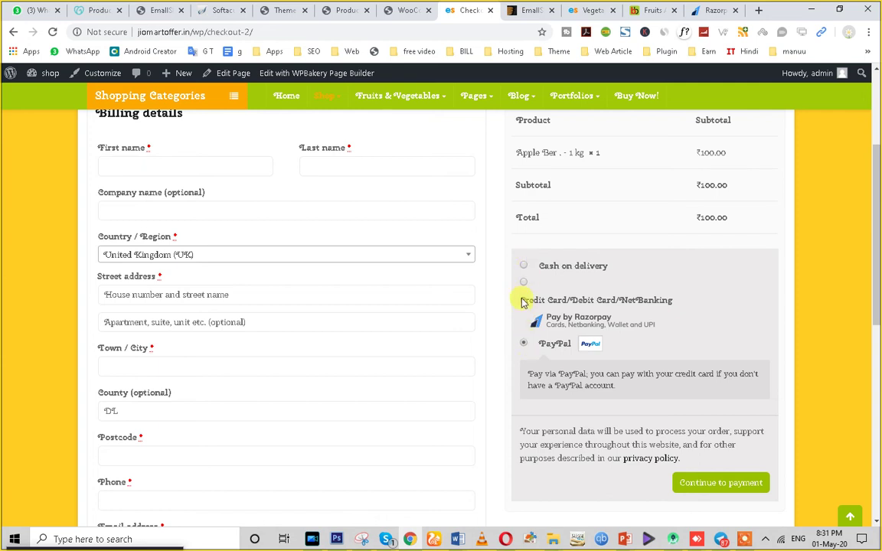
Try the Razorpay, Cash on delivery and PayPal payment options, ending on Razorpay.
{"action": "left_click", "coordinate": [524, 284]}
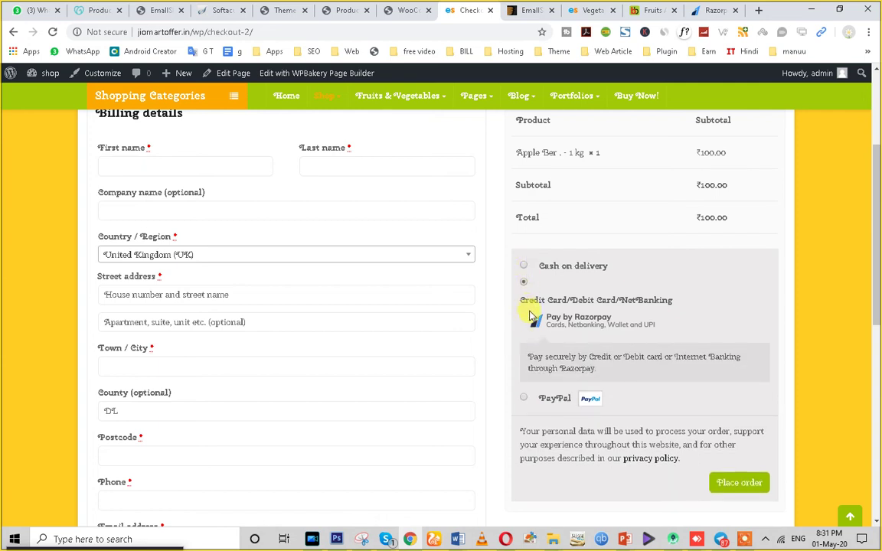
{"action": "left_click", "coordinate": [524, 266]}
{"action": "left_click", "coordinate": [523, 387]}
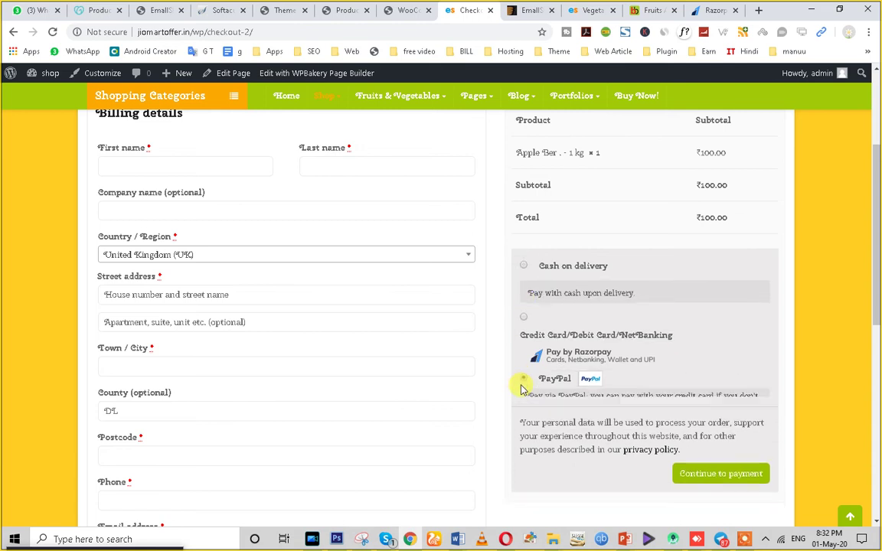
{"action": "left_click", "coordinate": [524, 282]}
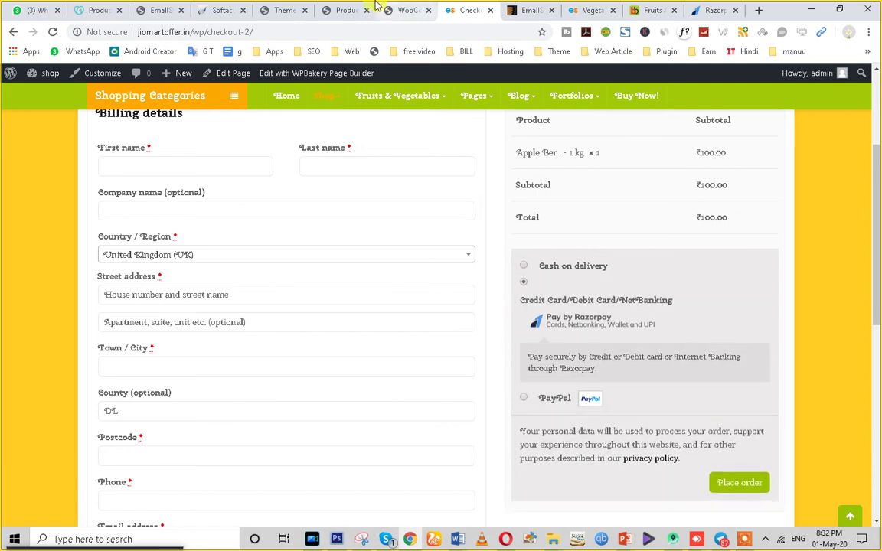
Return to the Razorpay Payment Gateway settings and place the cursor in the empty Key ID field.
{"action": "left_click", "coordinate": [403, 9]}
{"action": "scroll", "coordinate": [286, 251], "scroll_direction": "down", "scroll_amount": 1}
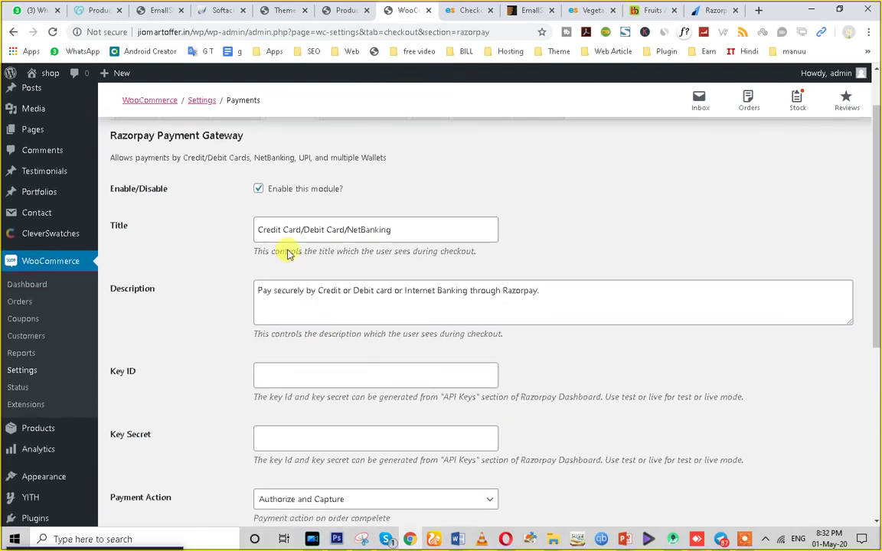
{"action": "scroll", "coordinate": [257, 207], "scroll_direction": "up", "scroll_amount": 1}
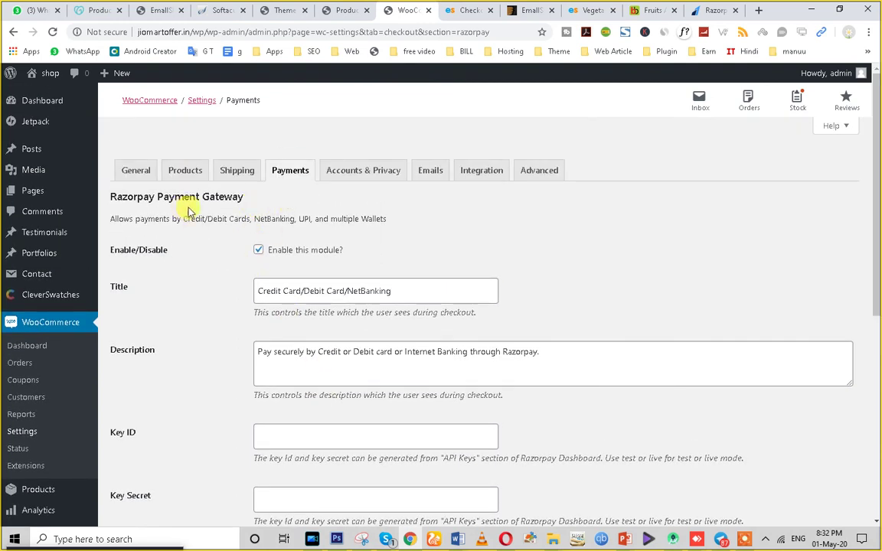
{"action": "scroll", "coordinate": [234, 340], "scroll_direction": "down", "scroll_amount": 3}
{"action": "scroll", "coordinate": [234, 340], "scroll_direction": "up", "scroll_amount": 1}
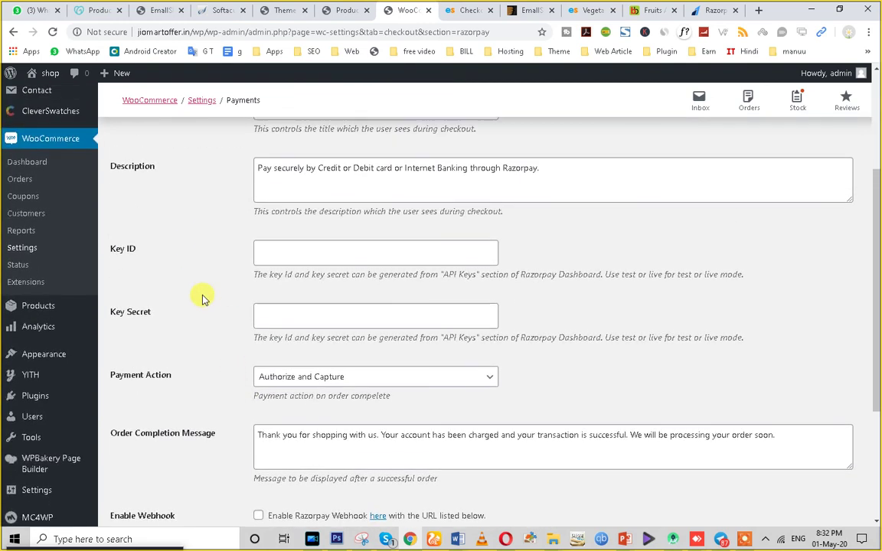
{"action": "left_click", "coordinate": [120, 249]}
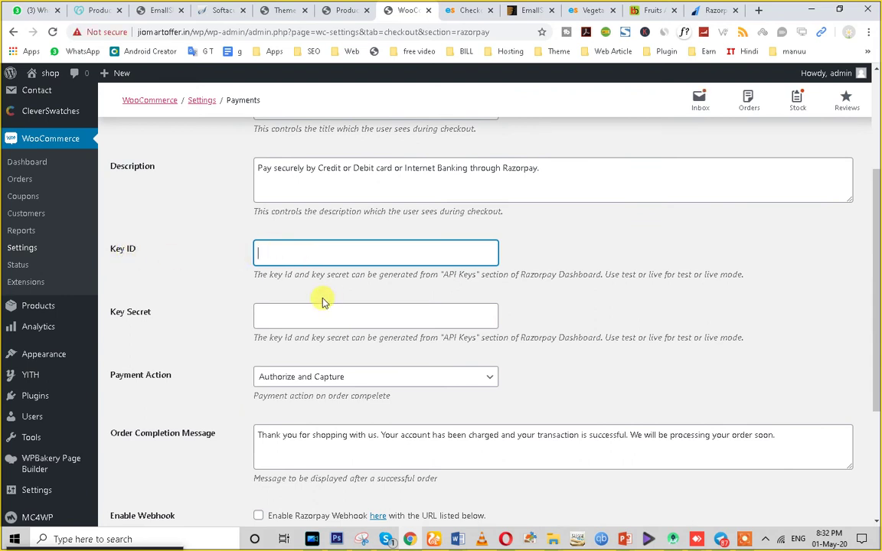
Copy the live Key Id from Razorpay Dashboard's API Keys, then return to the WooCommerce Razorpay settings.
{"action": "left_click", "coordinate": [712, 10]}
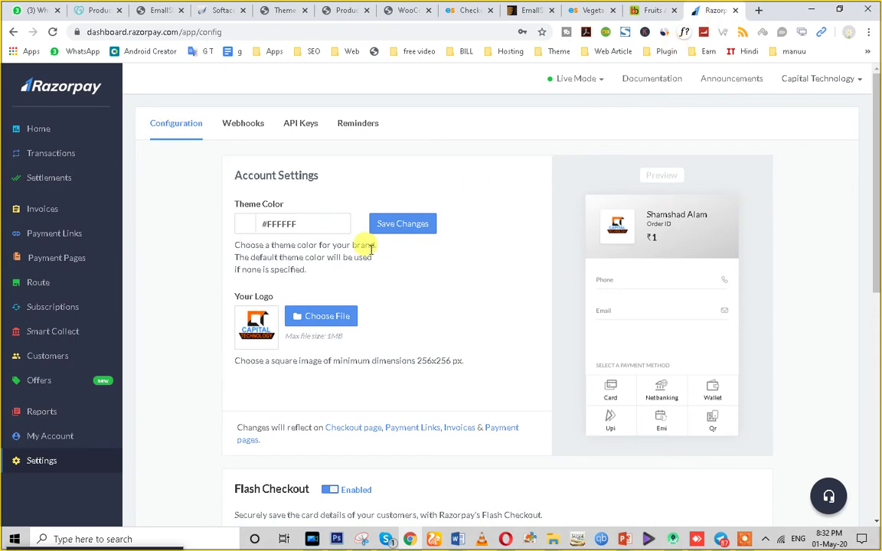
{"action": "left_click", "coordinate": [299, 128]}
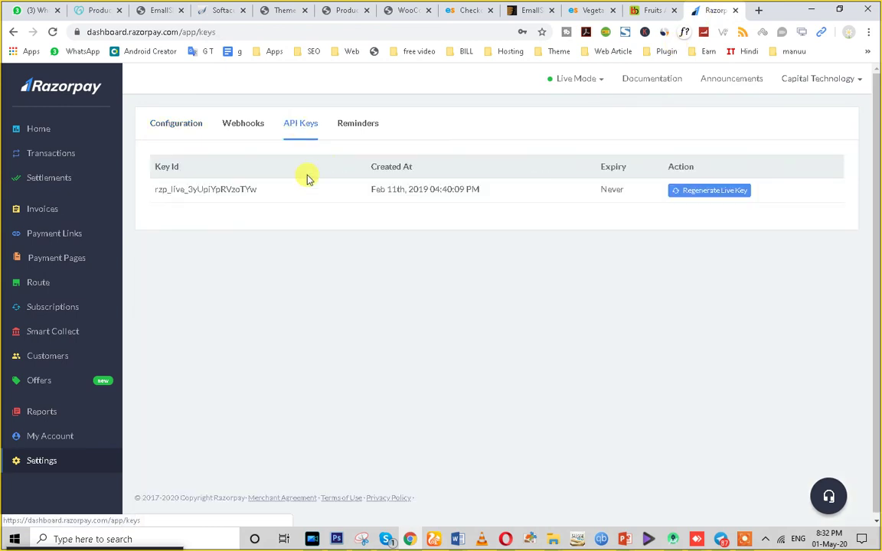
{"action": "double_click", "coordinate": [240, 186]}
{"action": "key", "text": "ctrl+c"}
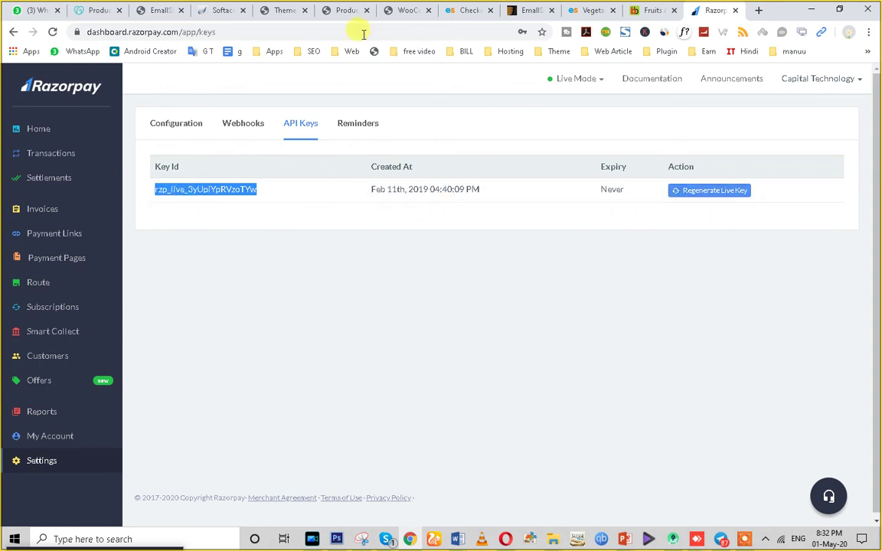
{"action": "left_click", "coordinate": [348, 9]}
{"action": "left_click", "coordinate": [408, 10]}
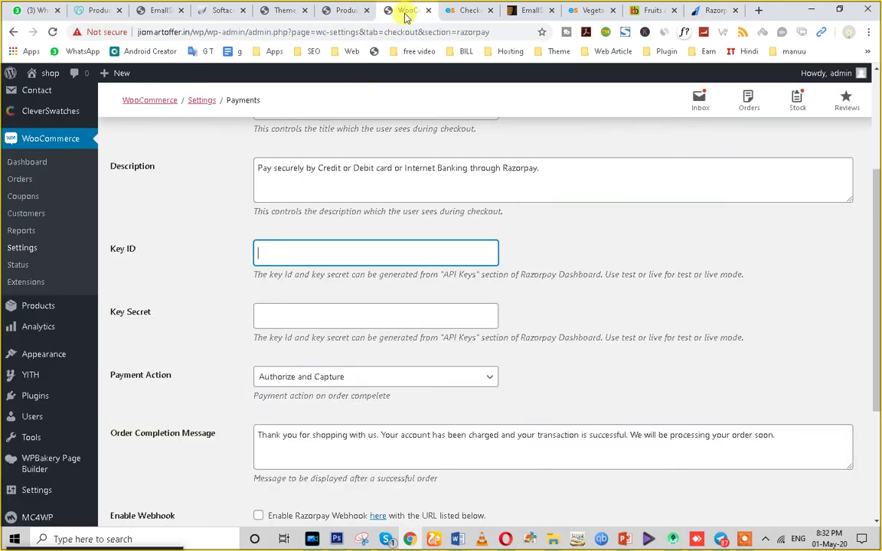
Paste the live API key into both Key ID and Key Secret and save the Razorpay settings.
{"action": "key", "text": "ctrl+v"}
{"action": "left_click", "coordinate": [274, 317]}
{"action": "key", "text": "ctrl+v"}
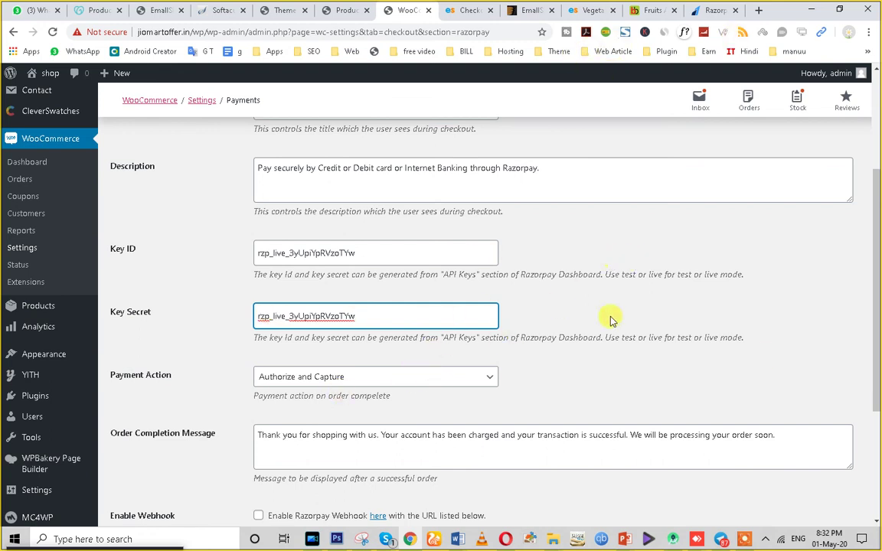
{"action": "scroll", "coordinate": [617, 360], "scroll_direction": "down", "scroll_amount": 4}
{"action": "scroll", "coordinate": [176, 310], "scroll_direction": "up", "scroll_amount": 4}
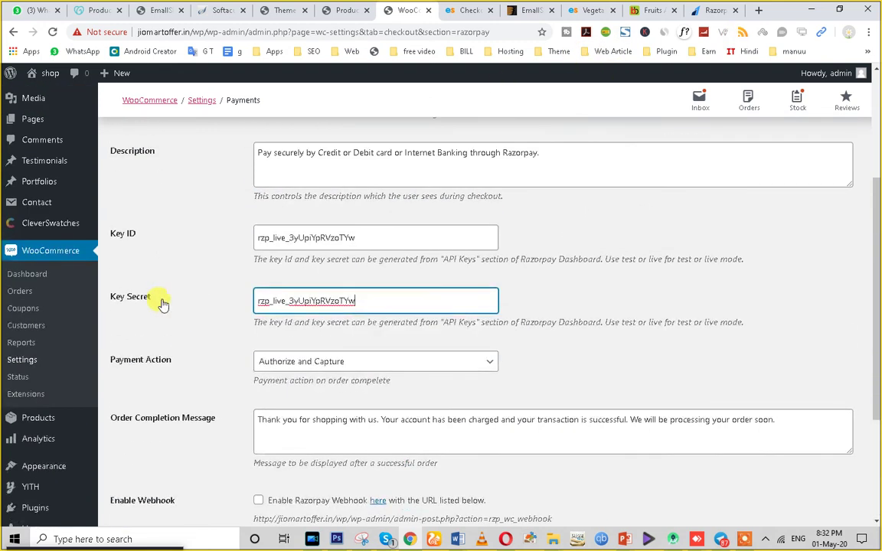
{"action": "left_click_drag", "start_coordinate": [158, 301], "coordinate": [118, 252]}
{"action": "left_click", "coordinate": [129, 253]}
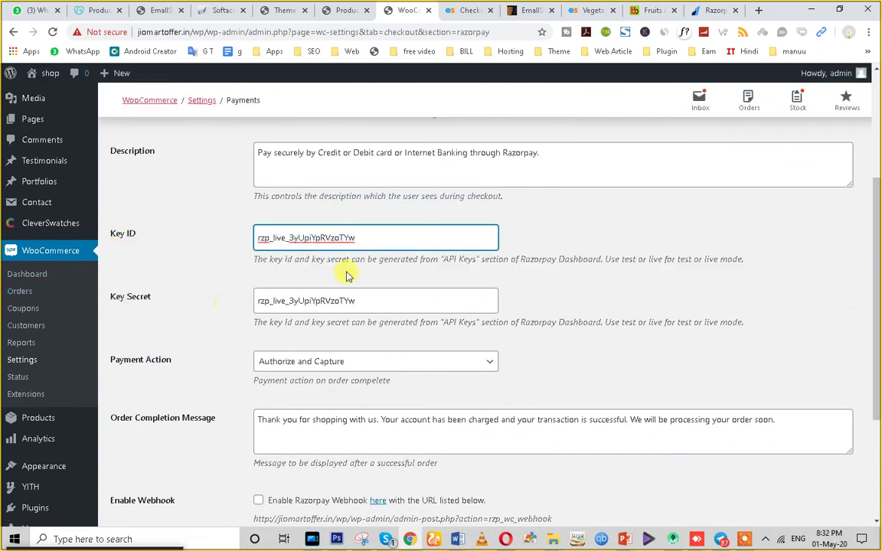
{"action": "scroll", "coordinate": [321, 322], "scroll_direction": "down", "scroll_amount": 3}
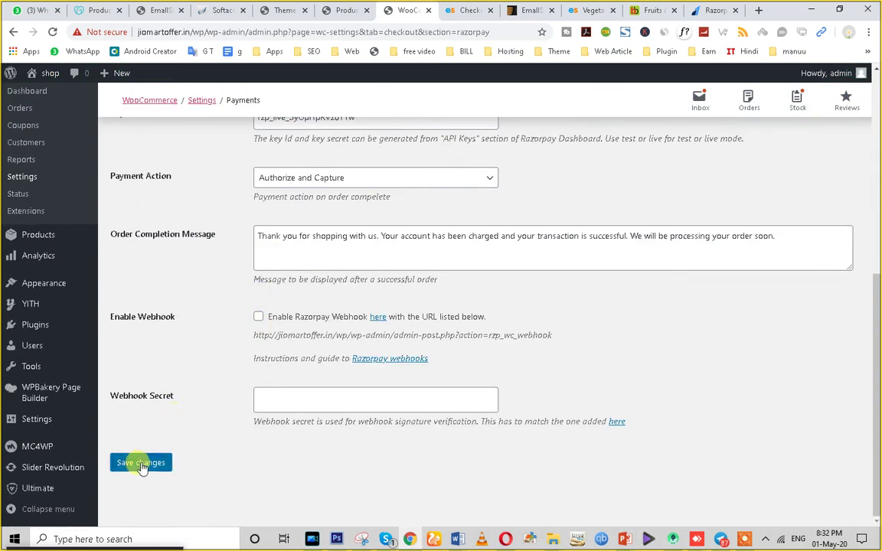
{"action": "left_click", "coordinate": [141, 464]}
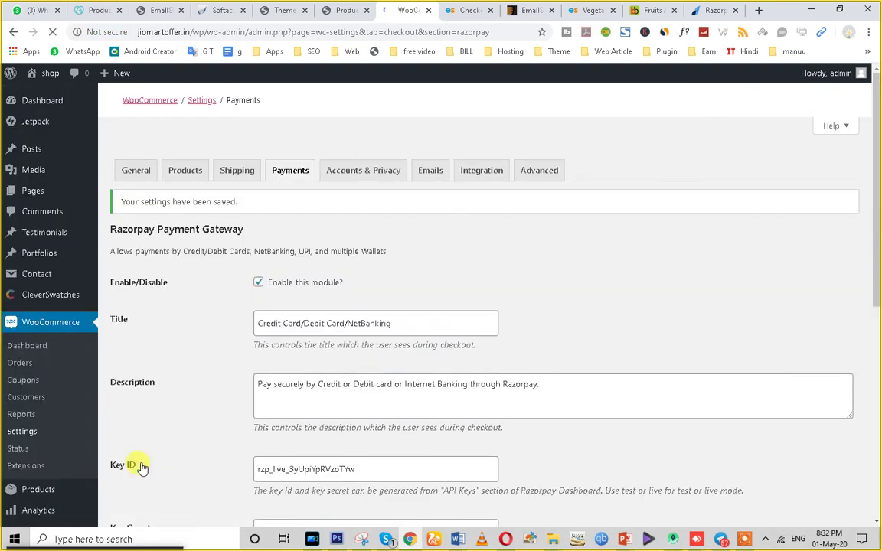
{"action": "left_click", "coordinate": [578, 10]}
Reload the storefront checkout to confirm the card payment option, then return to admin All Products.
{"action": "left_click", "coordinate": [464, 10]}
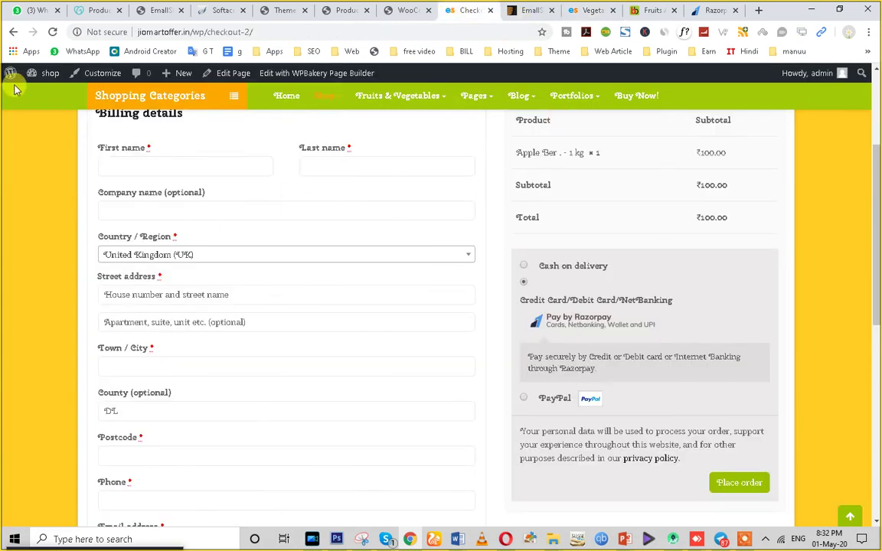
{"action": "left_click", "coordinate": [53, 33]}
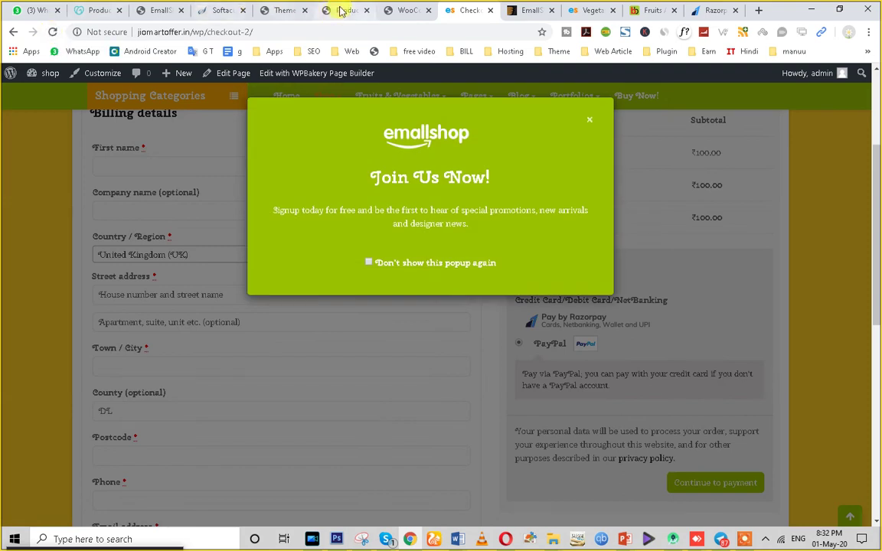
{"action": "left_click", "coordinate": [341, 9]}
{"action": "scroll", "coordinate": [58, 429], "scroll_direction": "down", "scroll_amount": 2}
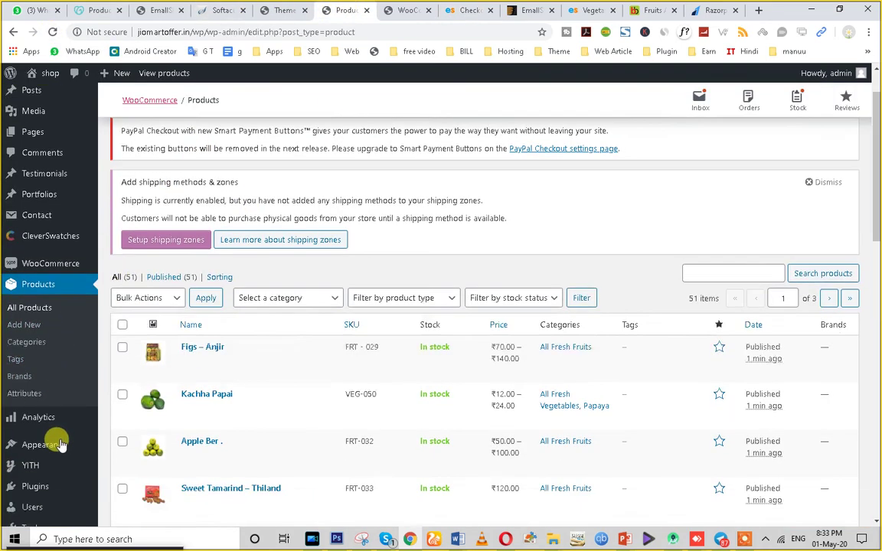
Search the plugin directory for 'seo' and start installing Yoast SEO.
{"action": "left_click", "coordinate": [36, 370]}
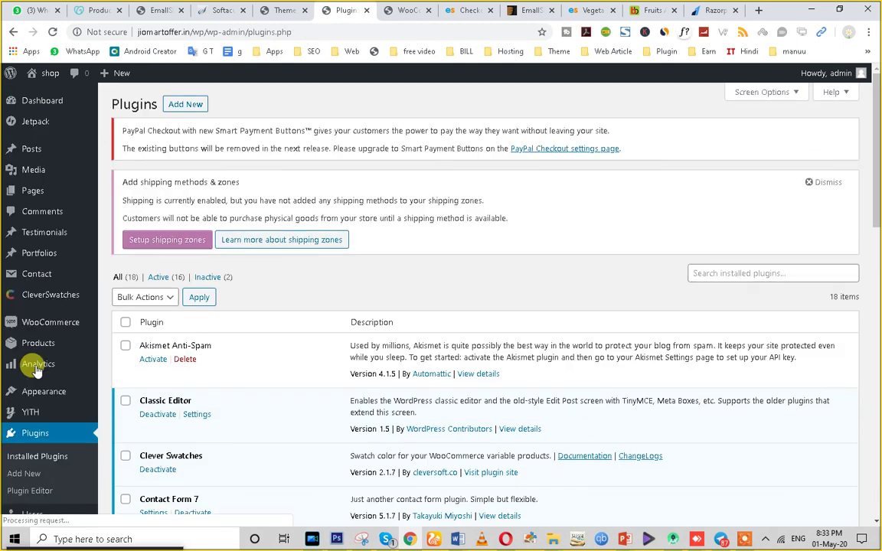
{"action": "left_click", "coordinate": [179, 108]}
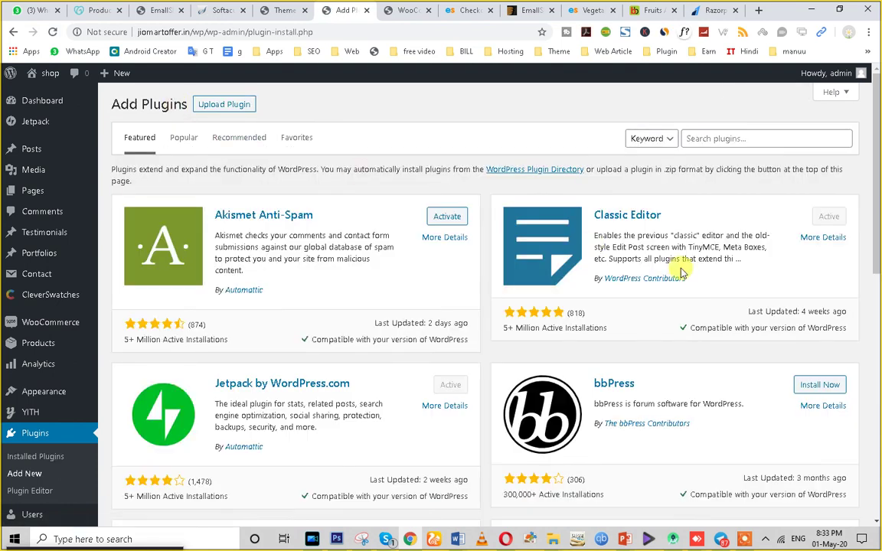
{"action": "left_click", "coordinate": [692, 139]}
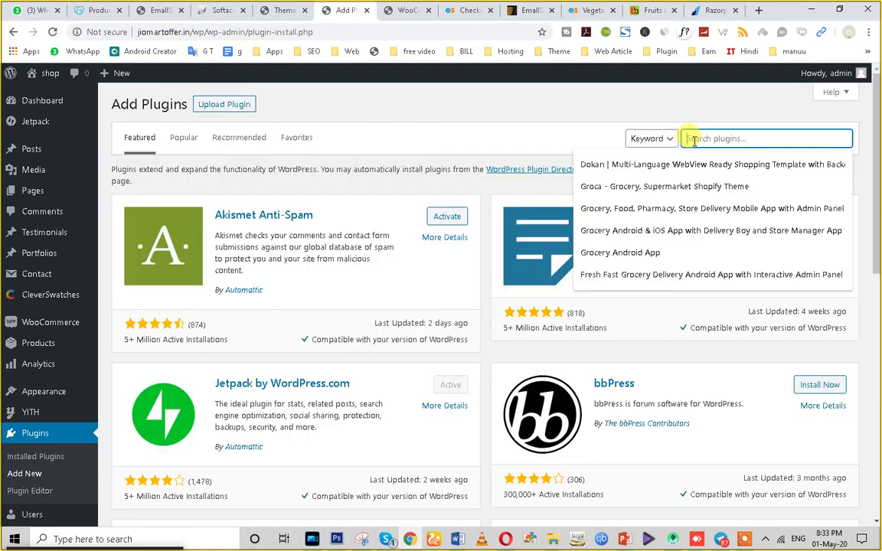
{"action": "type", "text": "se"}
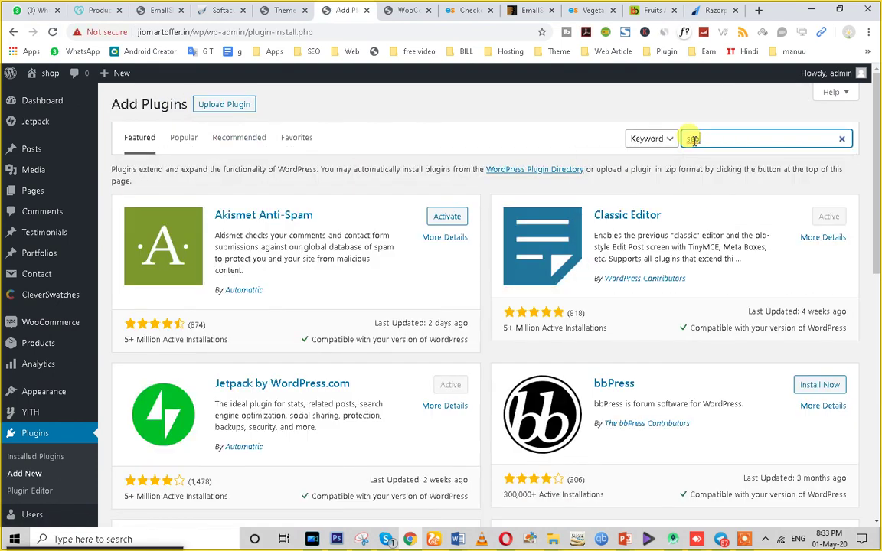
{"action": "type", "text": "o"}
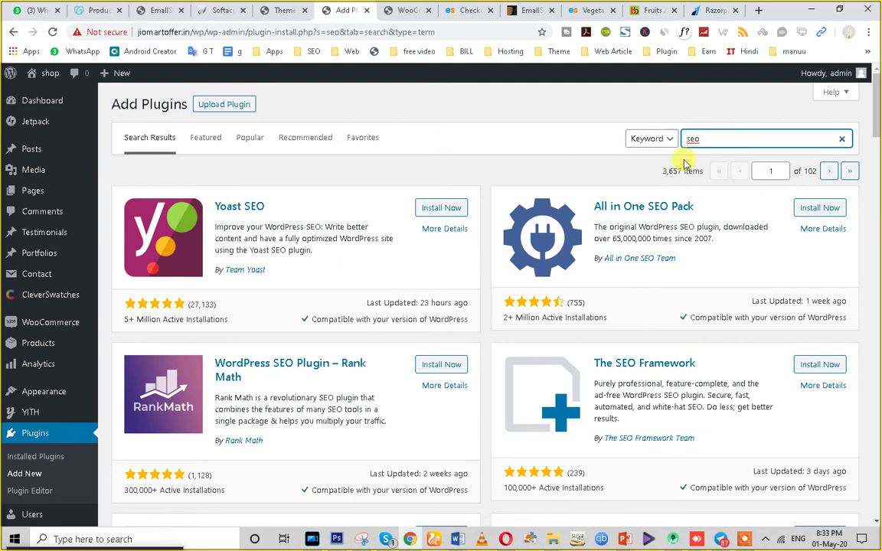
{"action": "left_click", "coordinate": [423, 211]}
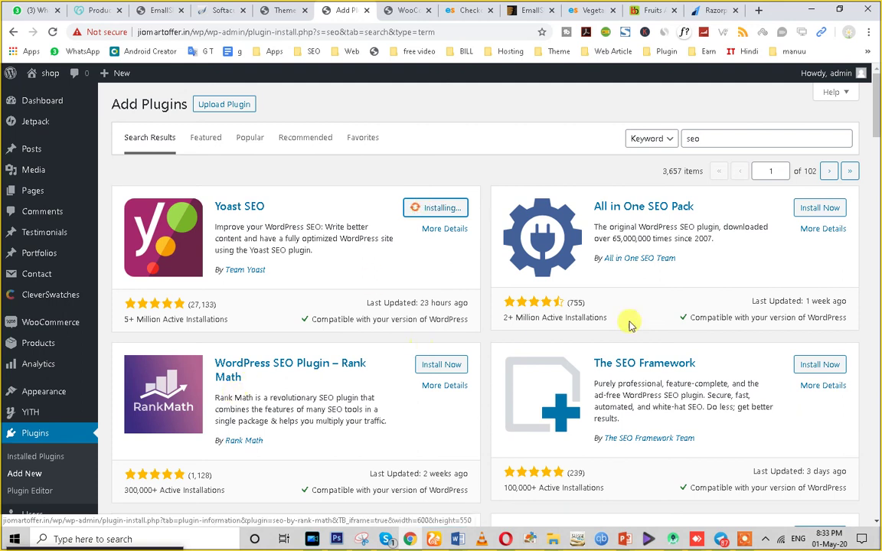
{"action": "scroll", "coordinate": [306, 374], "scroll_direction": "down", "scroll_amount": 2}
{"action": "scroll", "coordinate": [333, 348], "scroll_direction": "up", "scroll_amount": 1}
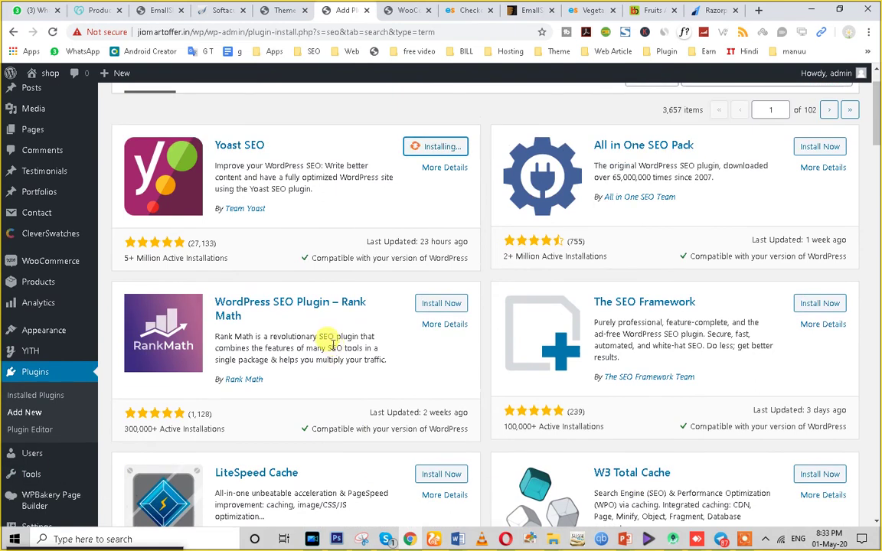
{"action": "left_click", "coordinate": [456, 10]}
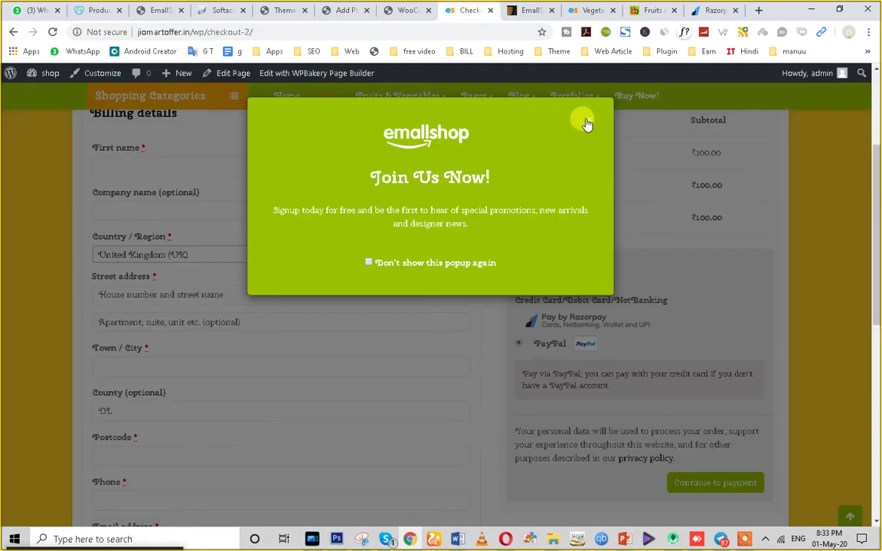
Dismiss the Join Us Now popup and go to the store's home page via the emallshop logo.
{"action": "left_click", "coordinate": [582, 124]}
{"action": "scroll", "coordinate": [713, 311], "scroll_direction": "up", "scroll_amount": 3}
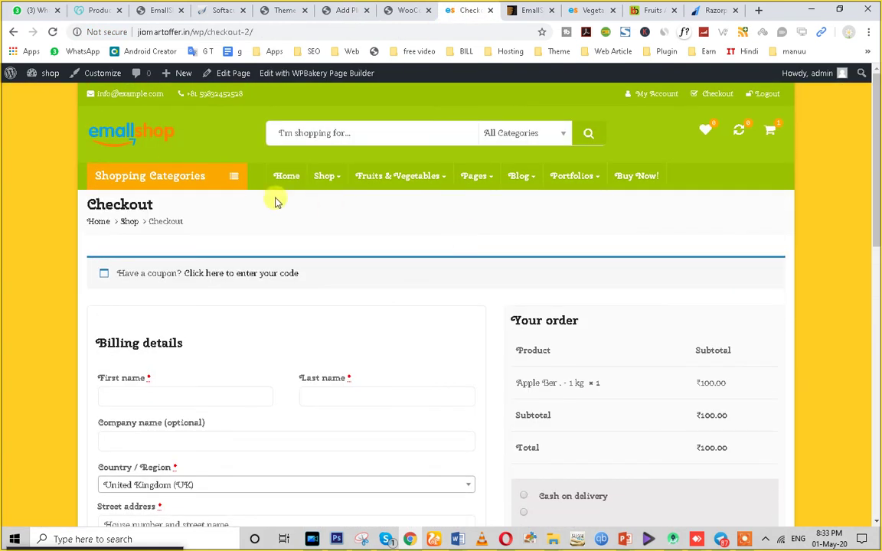
{"action": "left_click", "coordinate": [111, 128]}
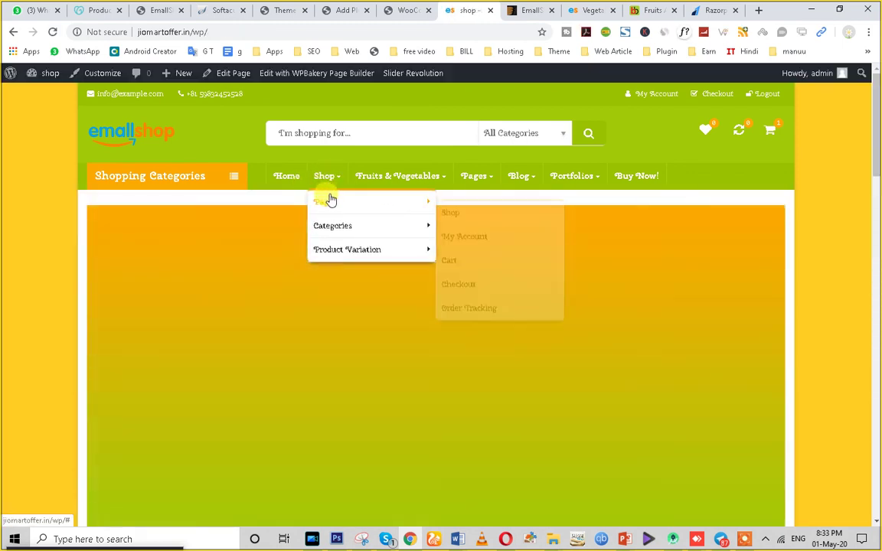
Compare against the theme's Vegetables demo page, then return, dismiss the popup and browse the home page.
{"action": "left_click", "coordinate": [591, 10]}
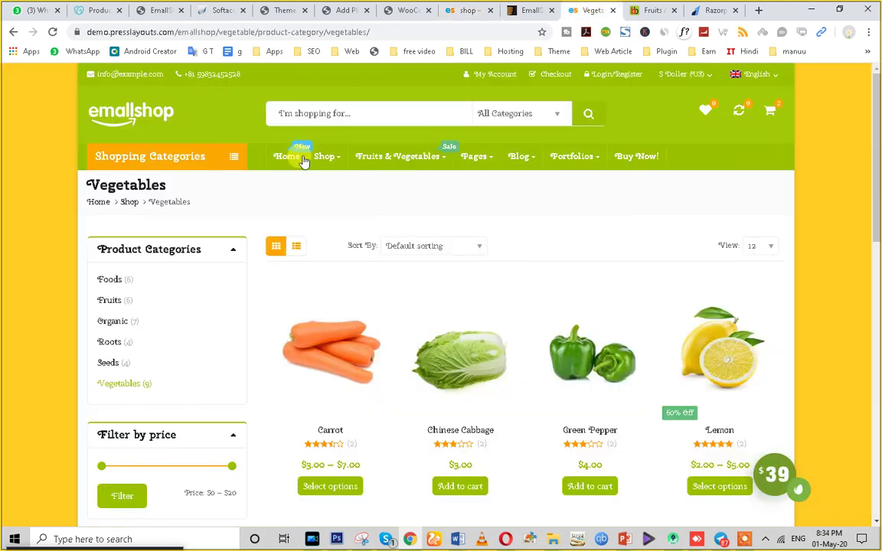
{"action": "mouse_move", "coordinate": [421, 156]}
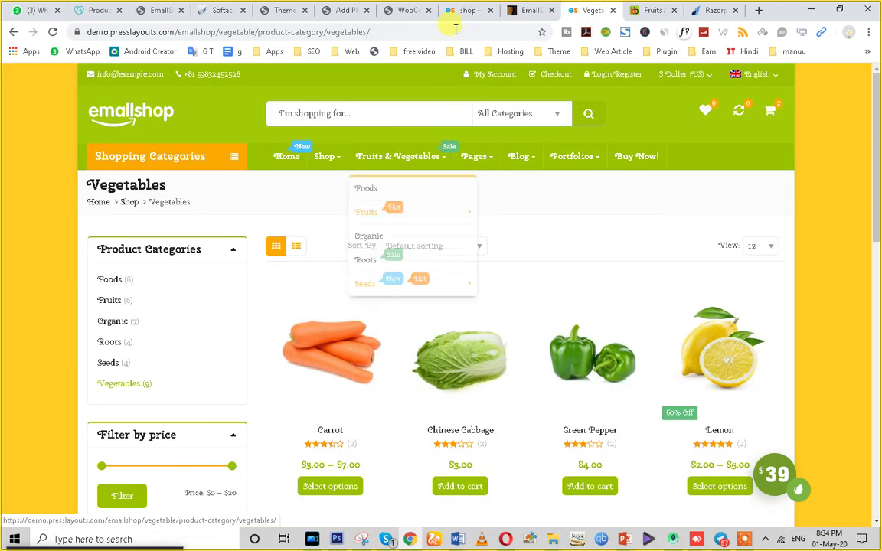
{"action": "key", "text": "ctrl+shift+Tab"}
{"action": "key", "text": "ctrl+shift+Tab"}
{"action": "left_click", "coordinate": [586, 124]}
{"action": "scroll", "coordinate": [384, 290], "scroll_direction": "down", "scroll_amount": 10}
{"action": "scroll", "coordinate": [367, 344], "scroll_direction": "down", "scroll_amount": 4}
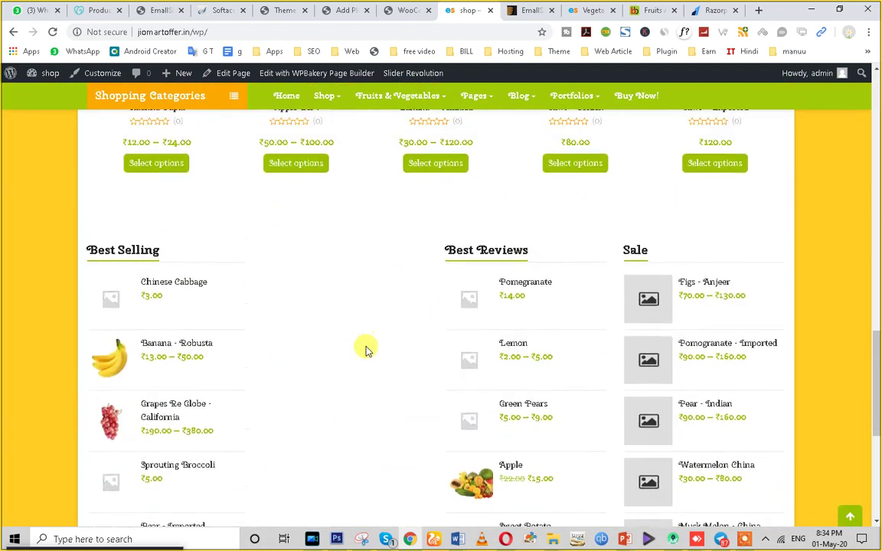
{"action": "scroll", "coordinate": [356, 346], "scroll_direction": "up", "scroll_amount": 15}
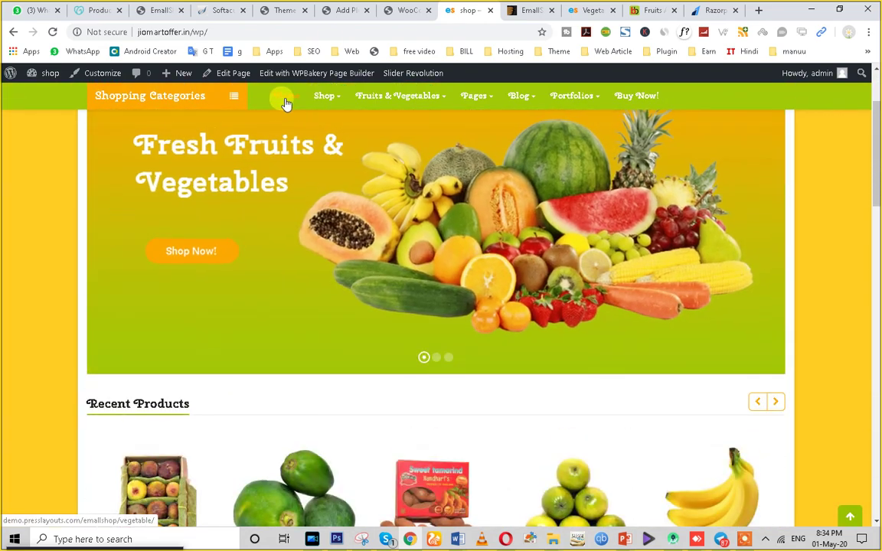
Activate the installed Yoast SEO plugin.
{"action": "left_click", "coordinate": [403, 10]}
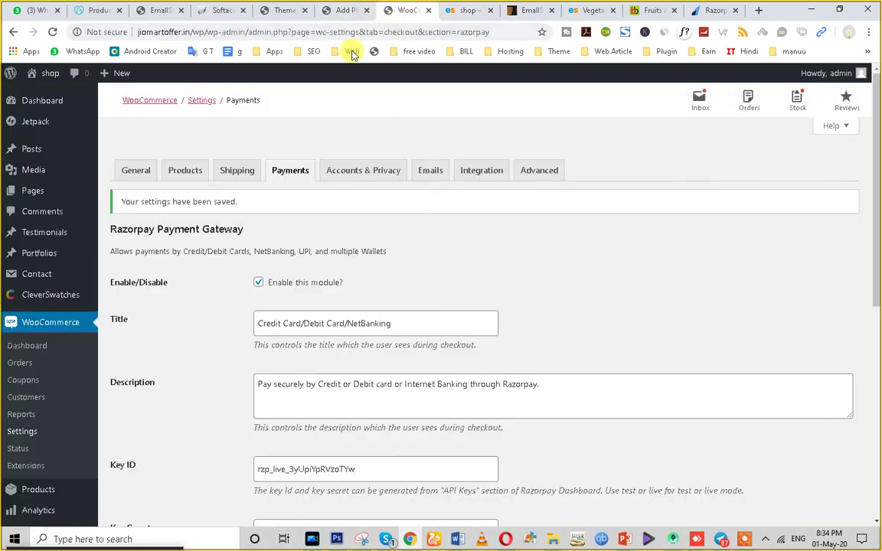
{"action": "left_click", "coordinate": [341, 11]}
{"action": "left_click", "coordinate": [444, 151]}
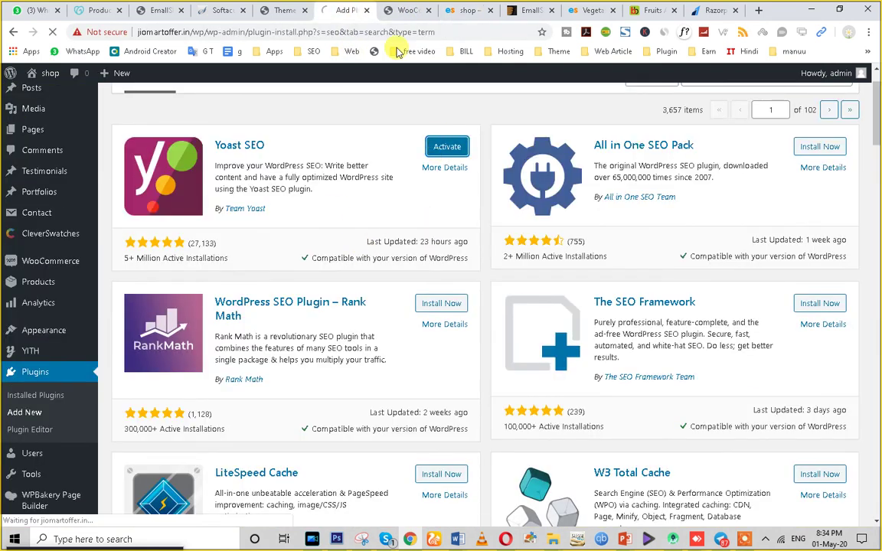
{"action": "left_click", "coordinate": [403, 10]}
Open Appearance > Menus and load the Primary Menu for editing.
{"action": "scroll", "coordinate": [73, 329], "scroll_direction": "down", "scroll_amount": 2}
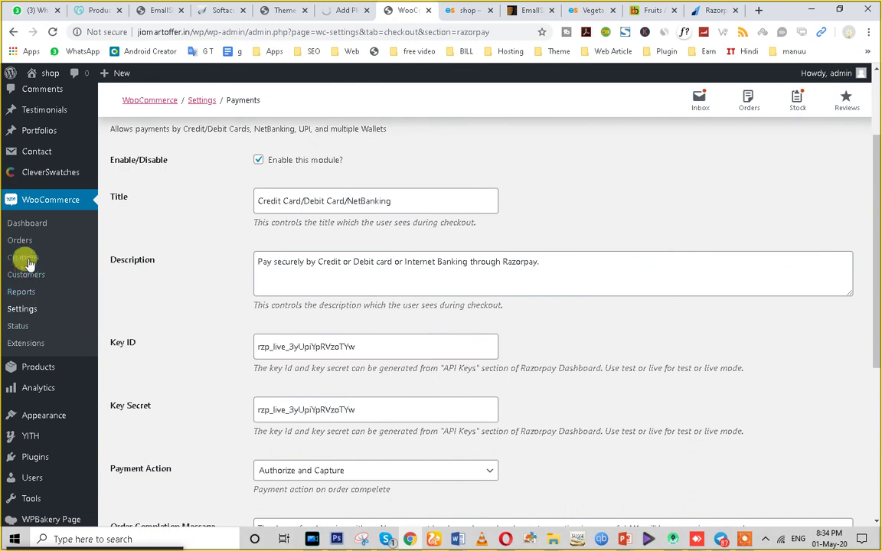
{"action": "scroll", "coordinate": [38, 372], "scroll_direction": "down", "scroll_amount": 1}
{"action": "scroll", "coordinate": [28, 299], "scroll_direction": "up", "scroll_amount": 1}
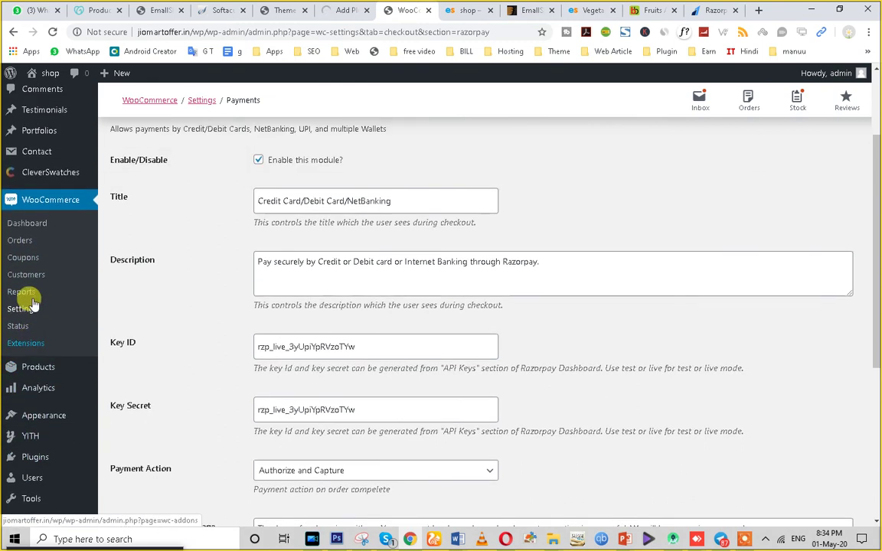
{"action": "mouse_move", "coordinate": [31, 418]}
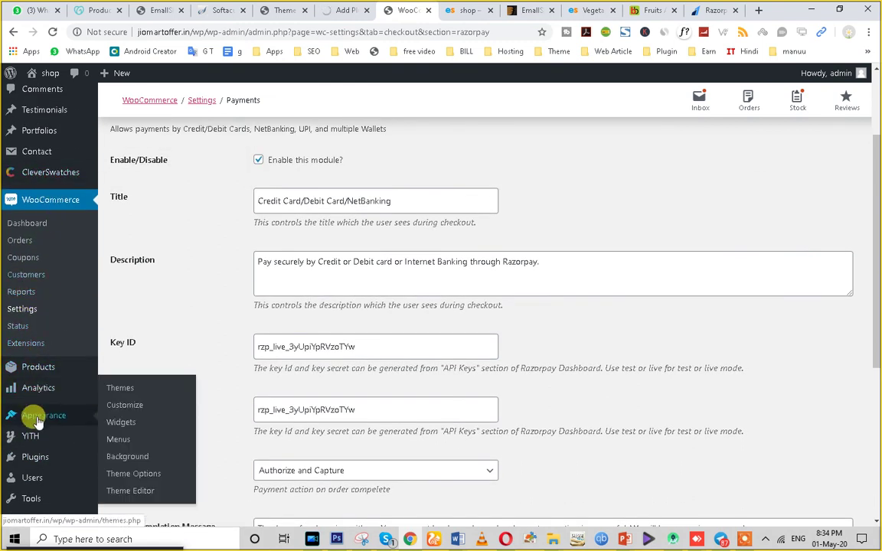
{"action": "left_click", "coordinate": [118, 439]}
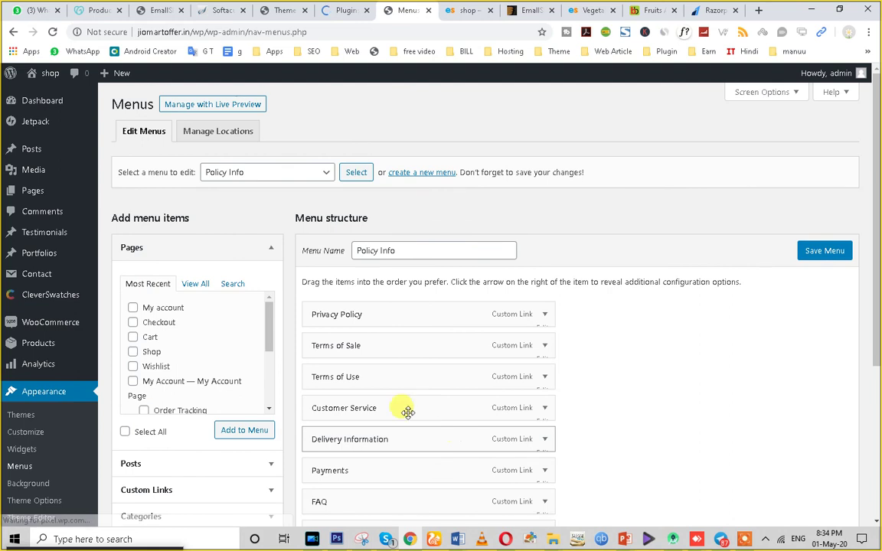
{"action": "scroll", "coordinate": [408, 417], "scroll_direction": "down", "scroll_amount": 3}
{"action": "scroll", "coordinate": [429, 443], "scroll_direction": "up", "scroll_amount": 2}
{"action": "scroll", "coordinate": [430, 442], "scroll_direction": "up", "scroll_amount": 1}
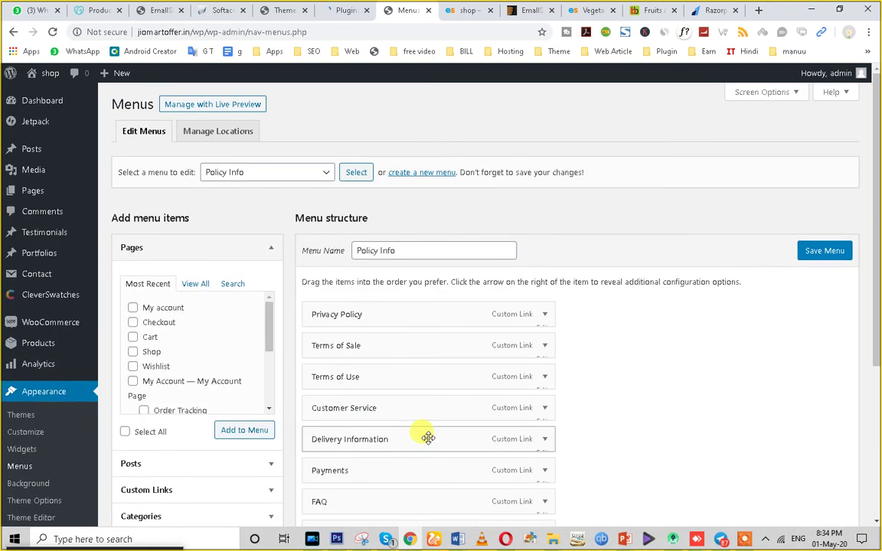
{"action": "left_click", "coordinate": [287, 175]}
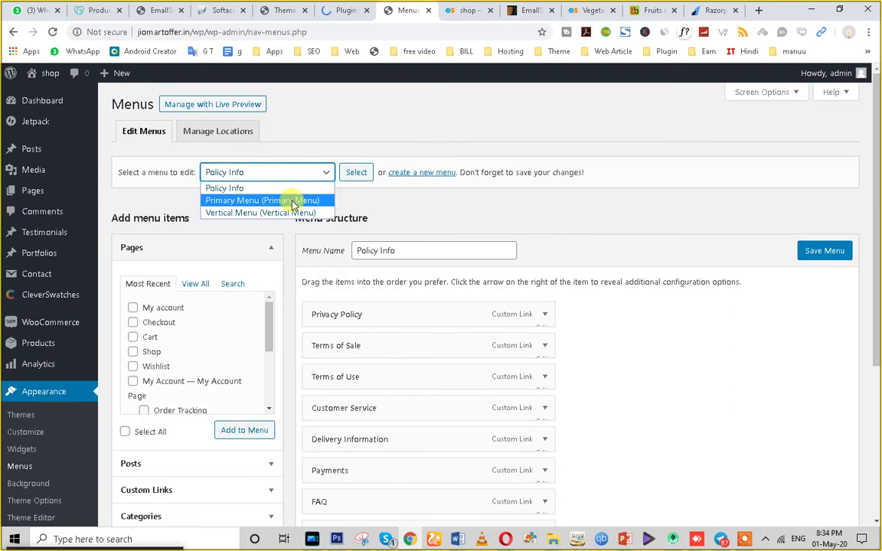
{"action": "left_click", "coordinate": [291, 200]}
{"action": "left_click", "coordinate": [355, 175]}
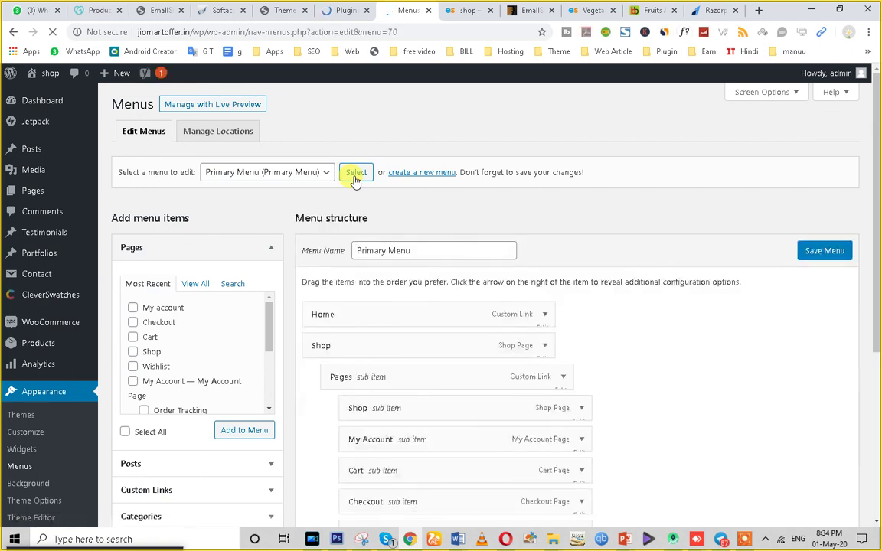
Give the Shop item title attribute 'New' and the New label, without Sale or Hot, and save.
{"action": "scroll", "coordinate": [320, 314], "scroll_direction": "down", "scroll_amount": 1}
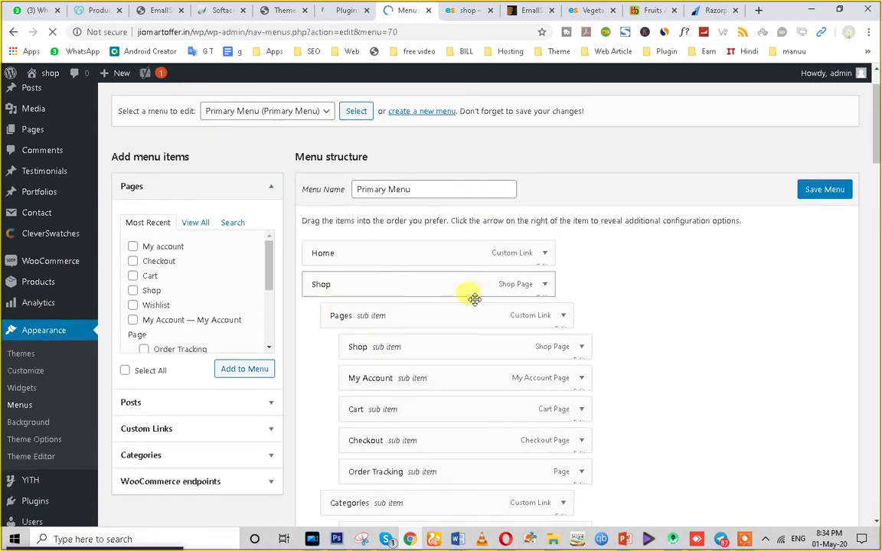
{"action": "left_click", "coordinate": [545, 285]}
{"action": "left_click", "coordinate": [452, 327]}
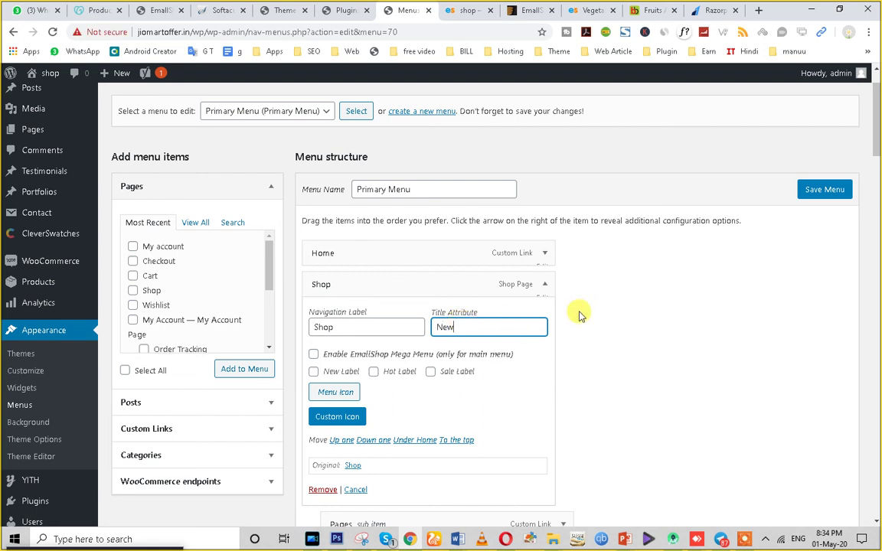
{"action": "left_click", "coordinate": [314, 373]}
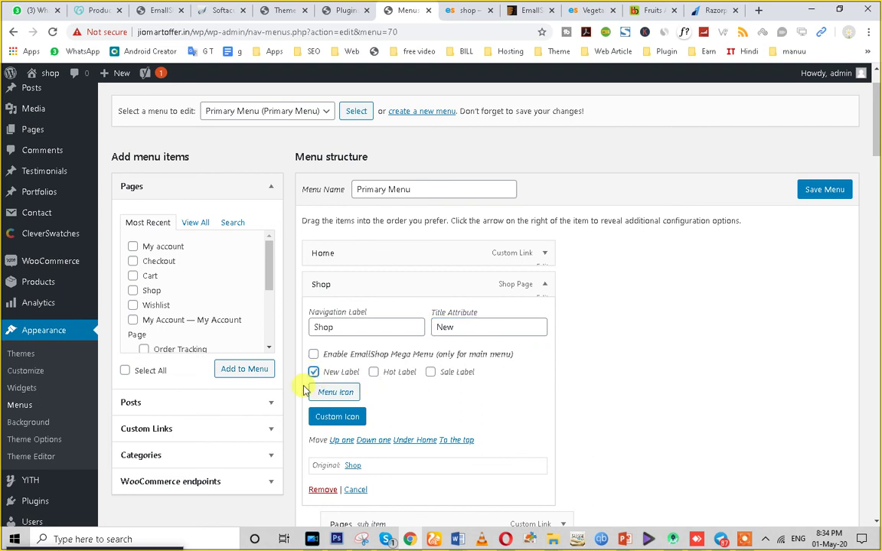
{"action": "left_click", "coordinate": [429, 373]}
{"action": "left_click", "coordinate": [374, 373]}
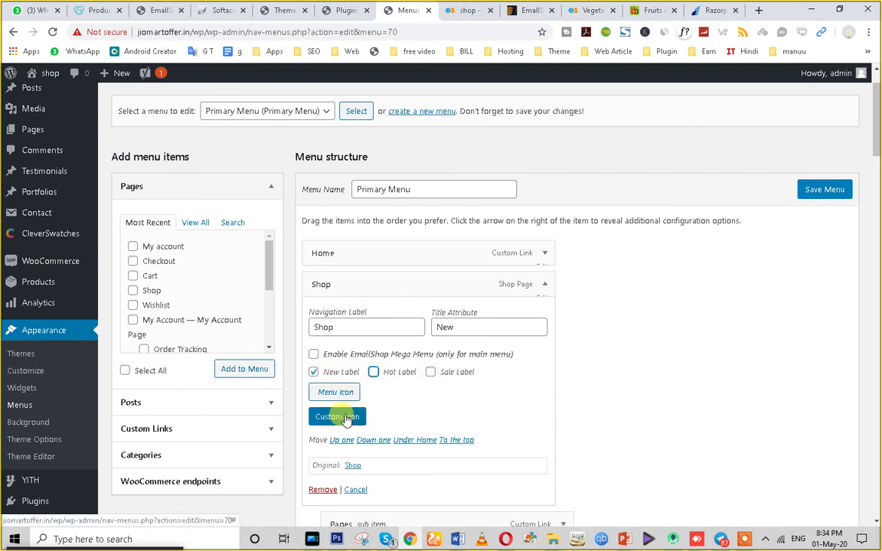
{"action": "left_click", "coordinate": [813, 198]}
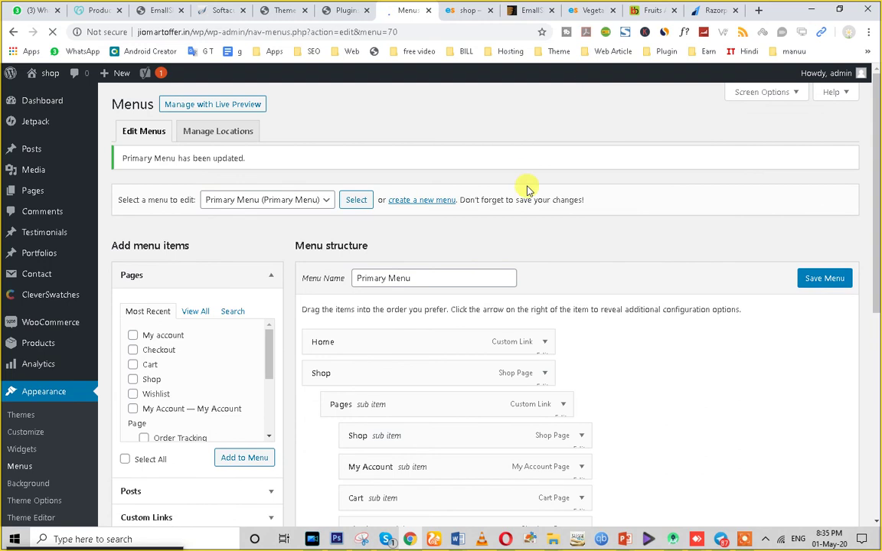
{"action": "left_click", "coordinate": [528, 10]}
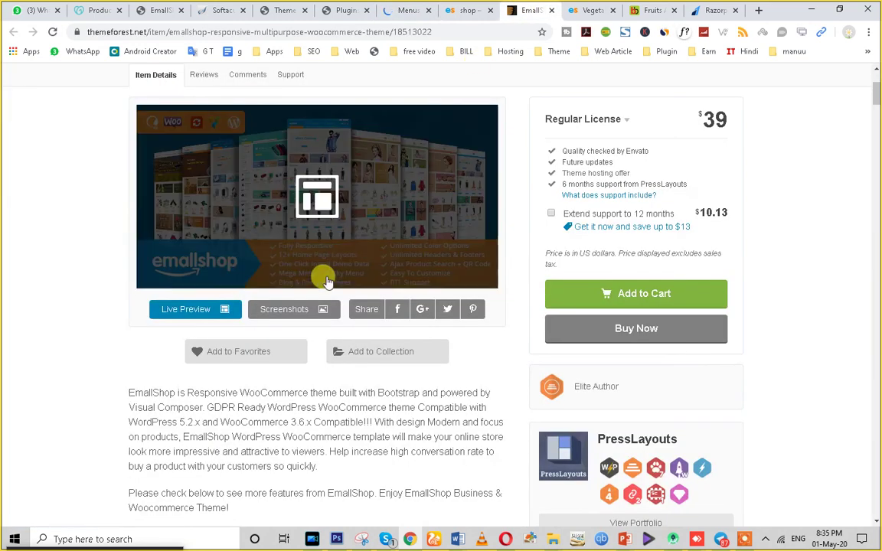
{"action": "scroll", "coordinate": [207, 237], "scroll_direction": "up", "scroll_amount": 3}
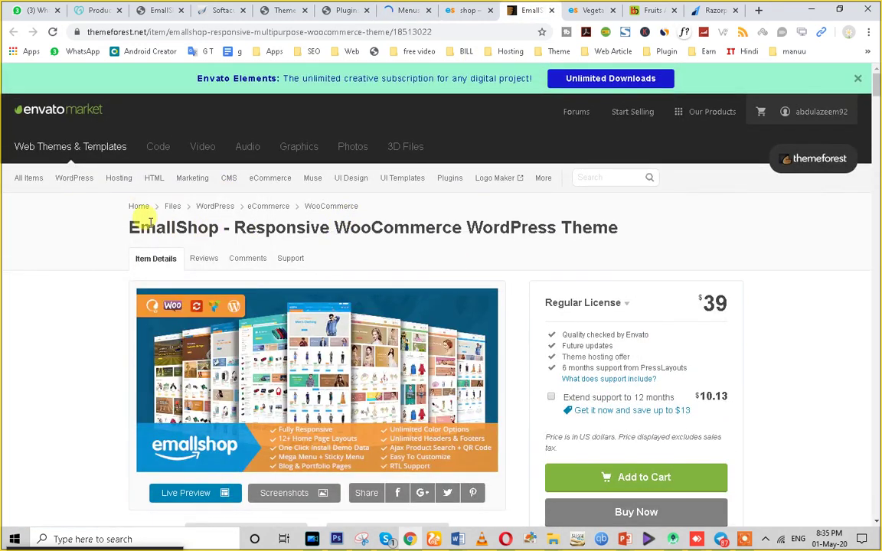
{"action": "triple_click", "coordinate": [142, 224]}
{"action": "scroll", "coordinate": [410, 406], "scroll_direction": "down", "scroll_amount": 3}
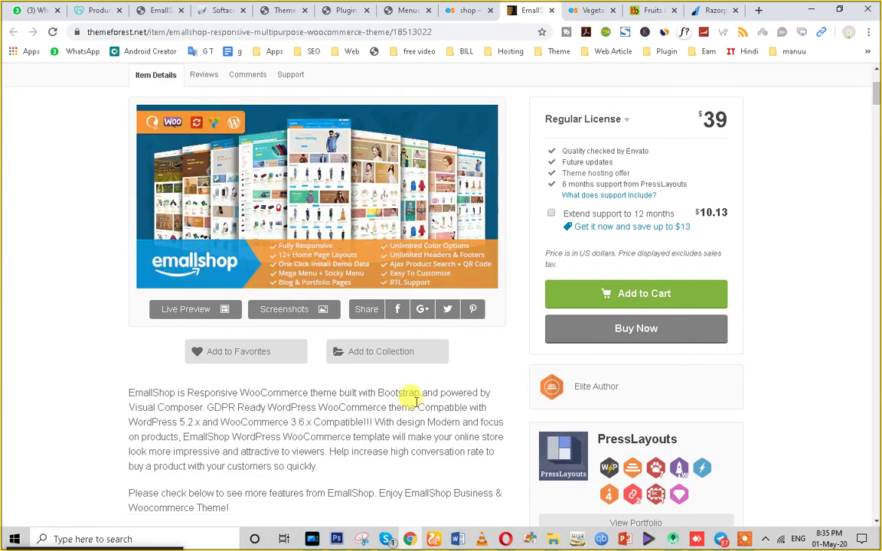
{"action": "left_click_drag", "start_coordinate": [712, 119], "coordinate": [748, 128]}
{"action": "double_click", "coordinate": [728, 123]}
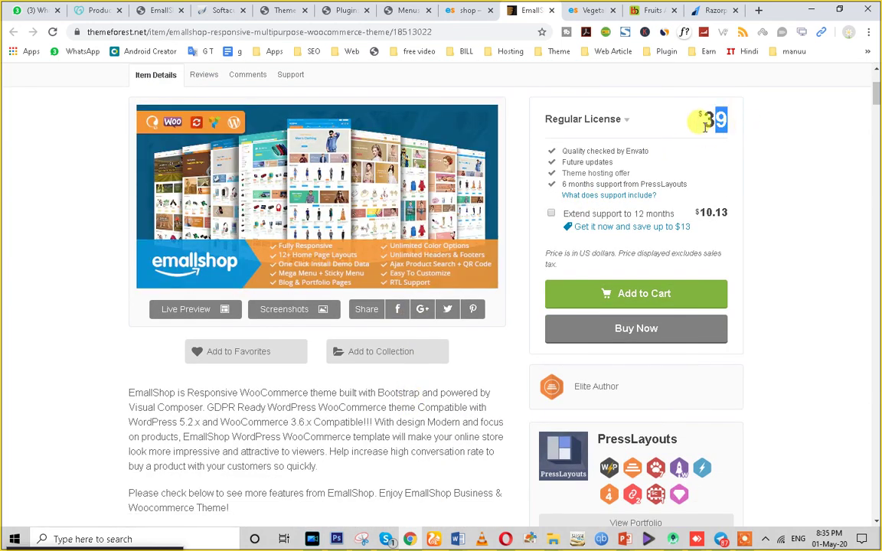
{"action": "scroll", "coordinate": [723, 153], "scroll_direction": "up", "scroll_amount": 3}
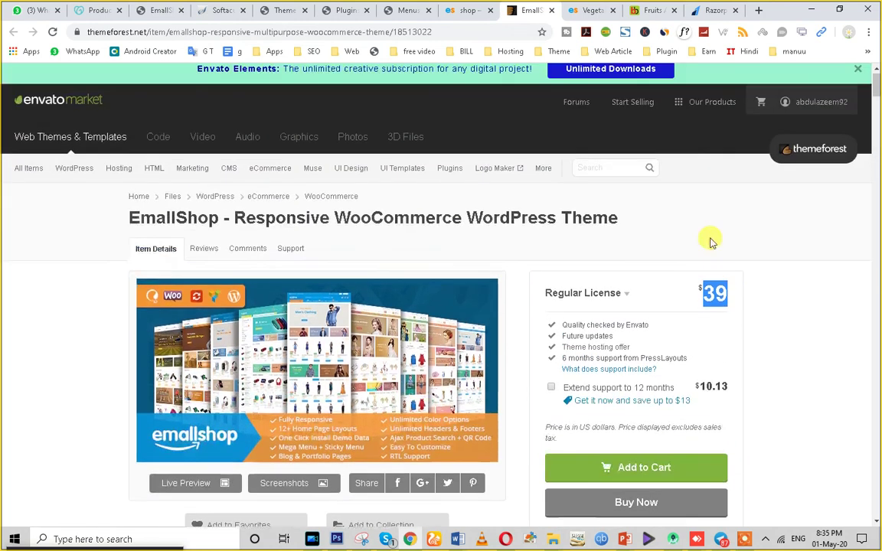
{"action": "triple_click", "coordinate": [401, 221]}
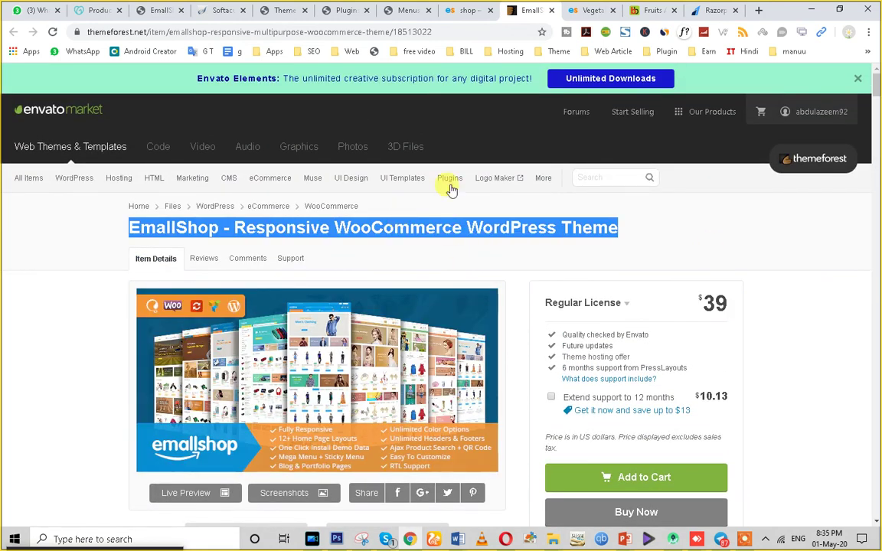
Scroll through the vegetable store's home page to review its main navigation.
{"action": "left_click", "coordinate": [462, 11]}
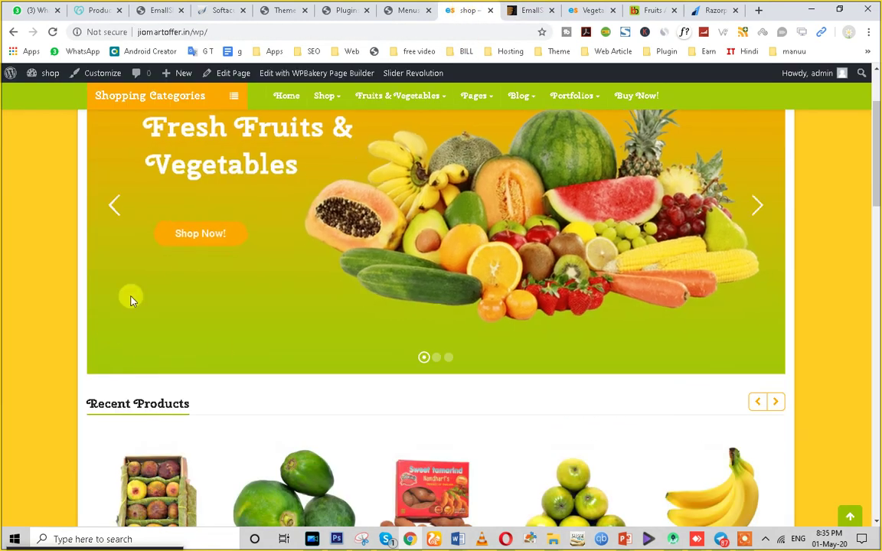
{"action": "scroll", "coordinate": [292, 400], "scroll_direction": "down", "scroll_amount": 10}
{"action": "scroll", "coordinate": [350, 356], "scroll_direction": "down", "scroll_amount": 6}
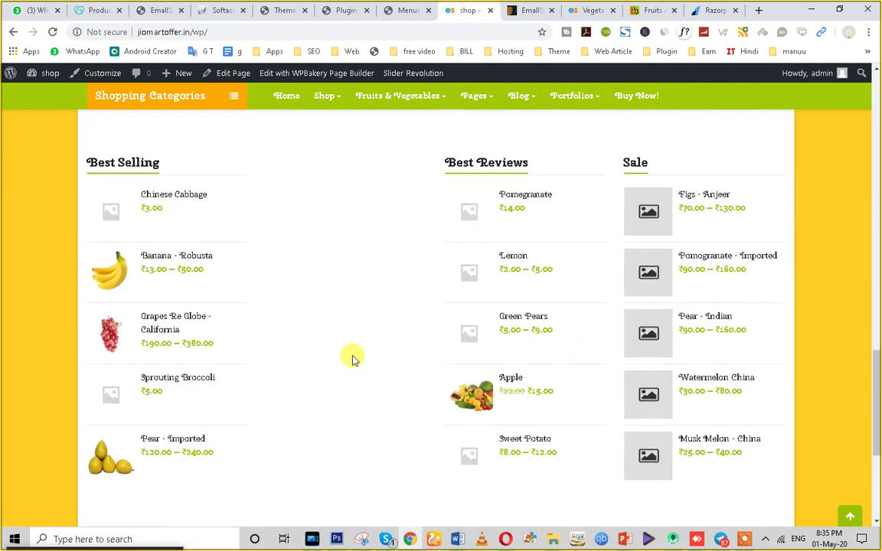
{"action": "scroll", "coordinate": [350, 356], "scroll_direction": "up", "scroll_amount": 5}
{"action": "scroll", "coordinate": [352, 360], "scroll_direction": "up", "scroll_amount": 10}
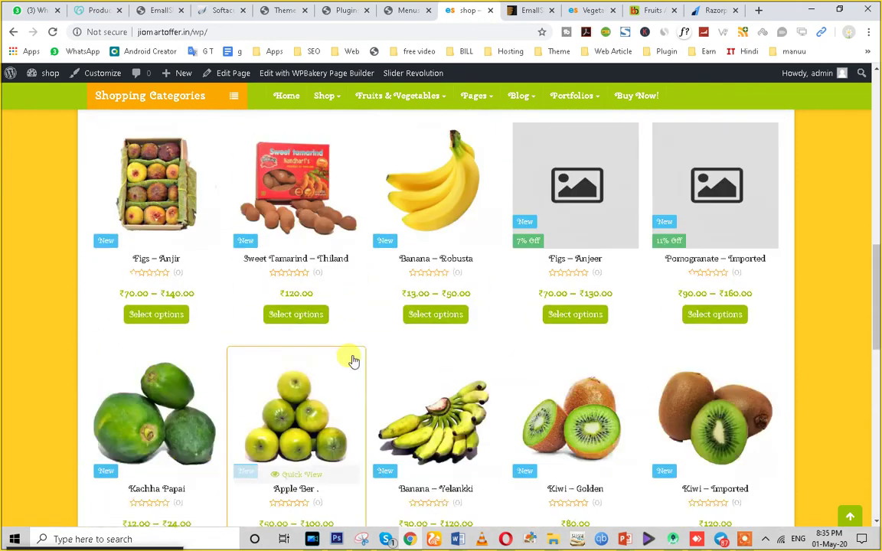
{"action": "scroll", "coordinate": [352, 358], "scroll_direction": "up", "scroll_amount": 5}
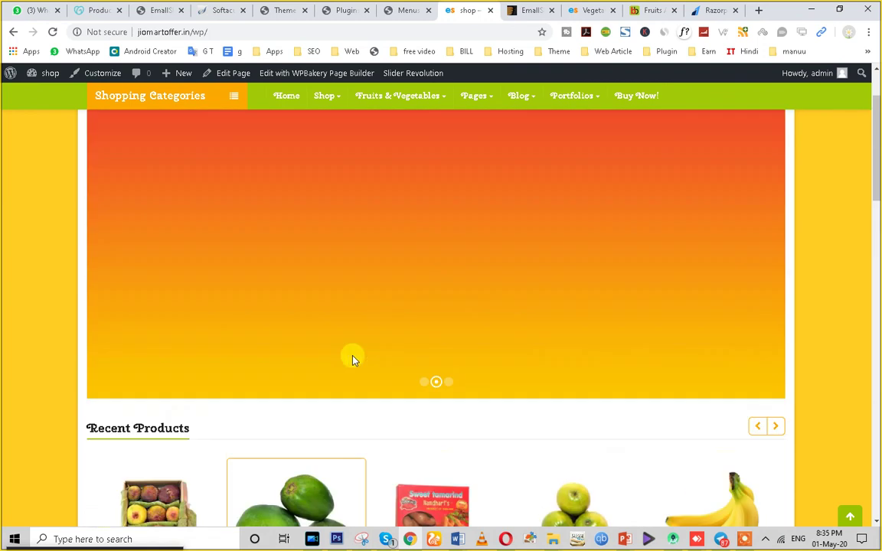
{"action": "mouse_move", "coordinate": [312, 179]}
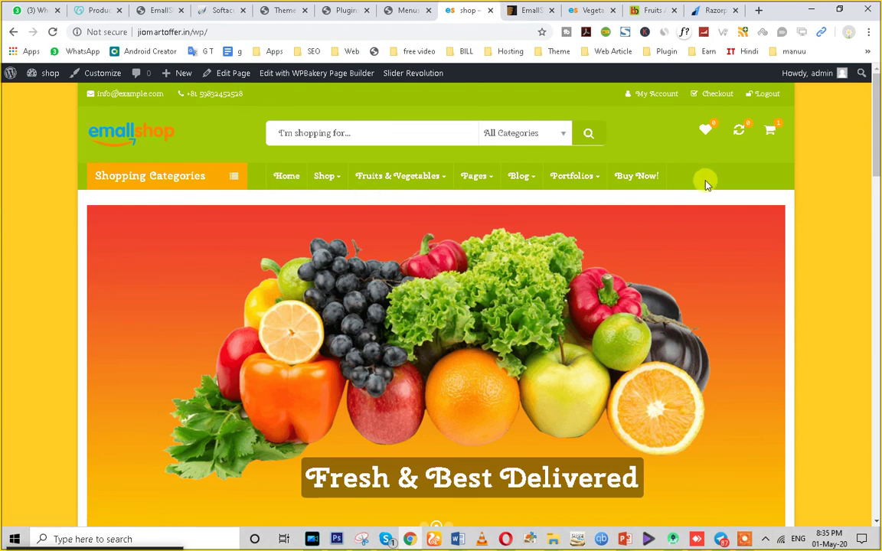
Save the Primary Menu again and return to the storefront home page.
{"action": "left_click", "coordinate": [398, 10]}
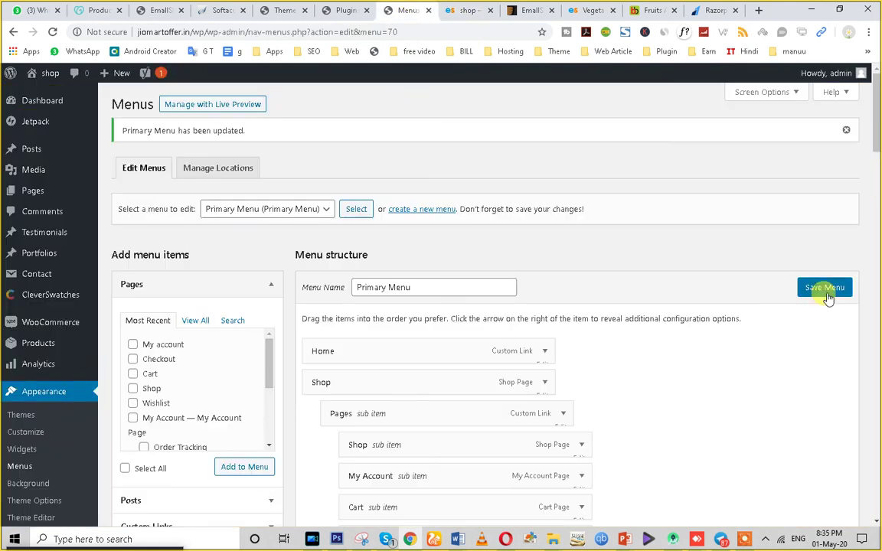
{"action": "left_click", "coordinate": [825, 290]}
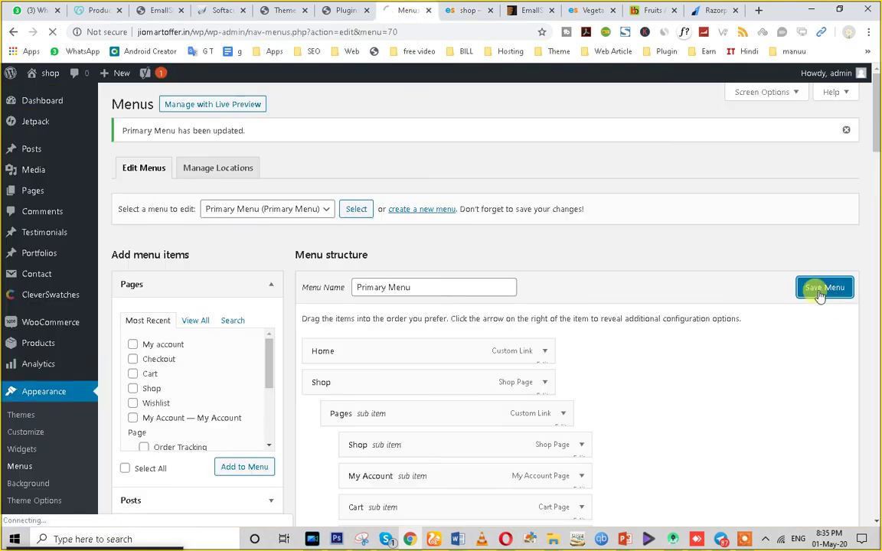
{"action": "left_click", "coordinate": [466, 10]}
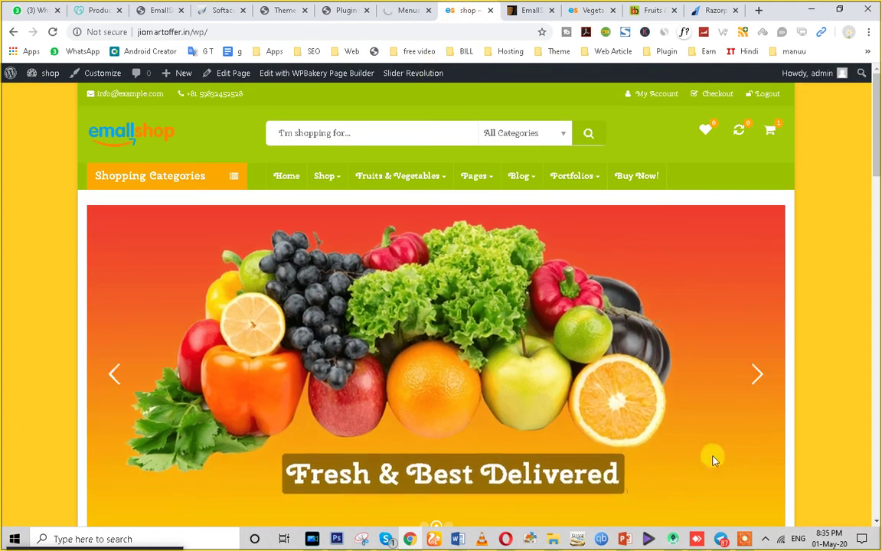
{"action": "scroll", "coordinate": [713, 457], "scroll_direction": "down", "scroll_amount": 1}
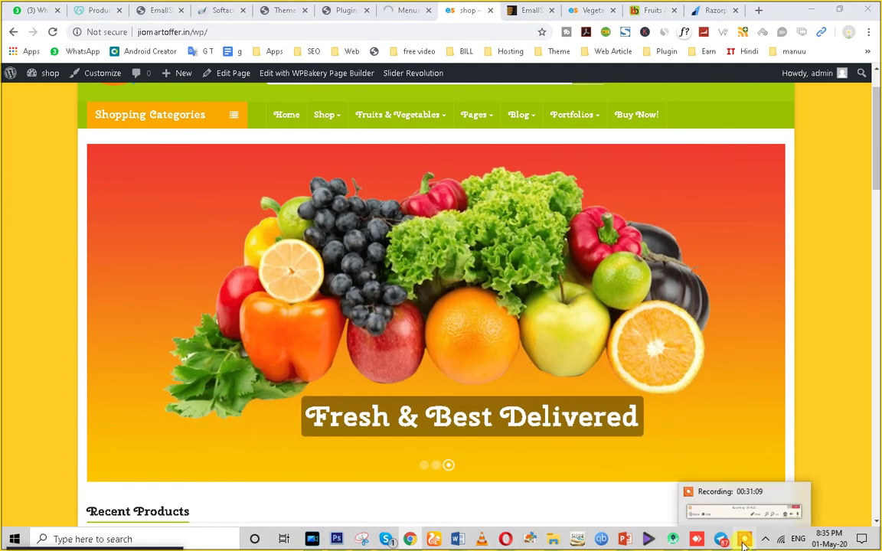